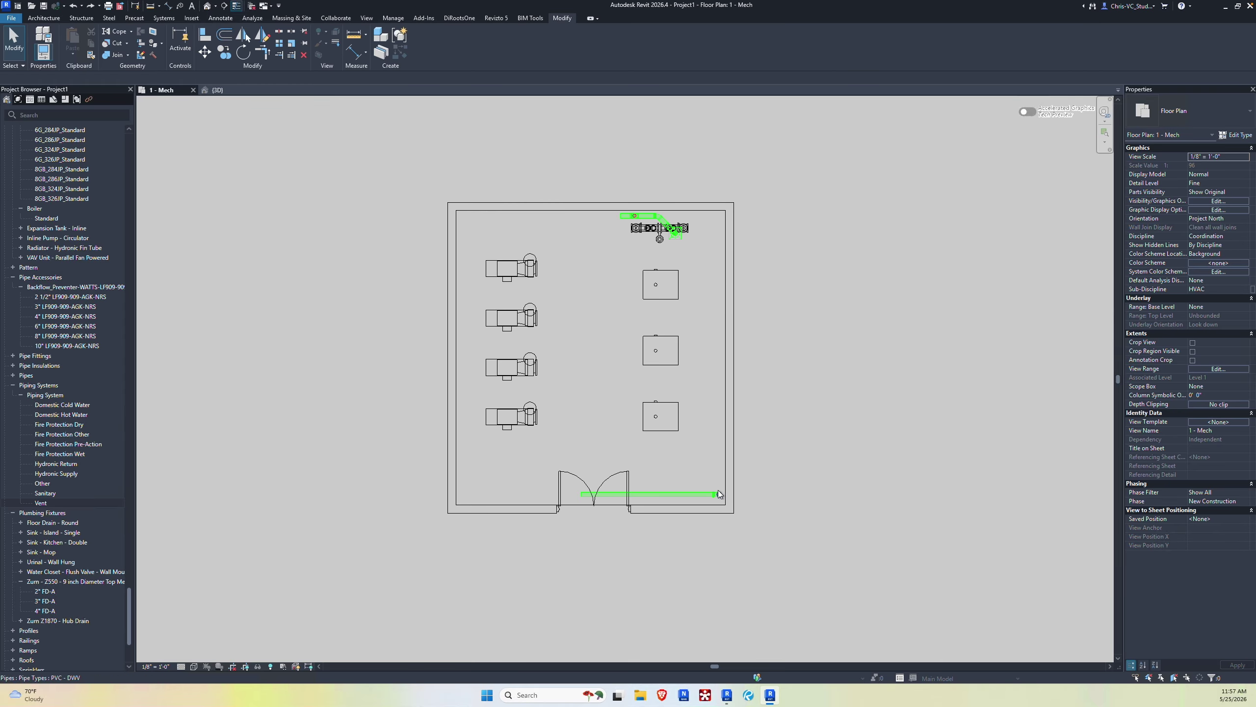
Step: Draw a 4" pipe from the open end beside the backflow preventer, sloping down 1/8" / 12", diagonally then about 23 ft straight out through the doorway
{"action": "scroll", "coordinate": [619, 215], "scroll_direction": "up", "scroll_amount": 4}
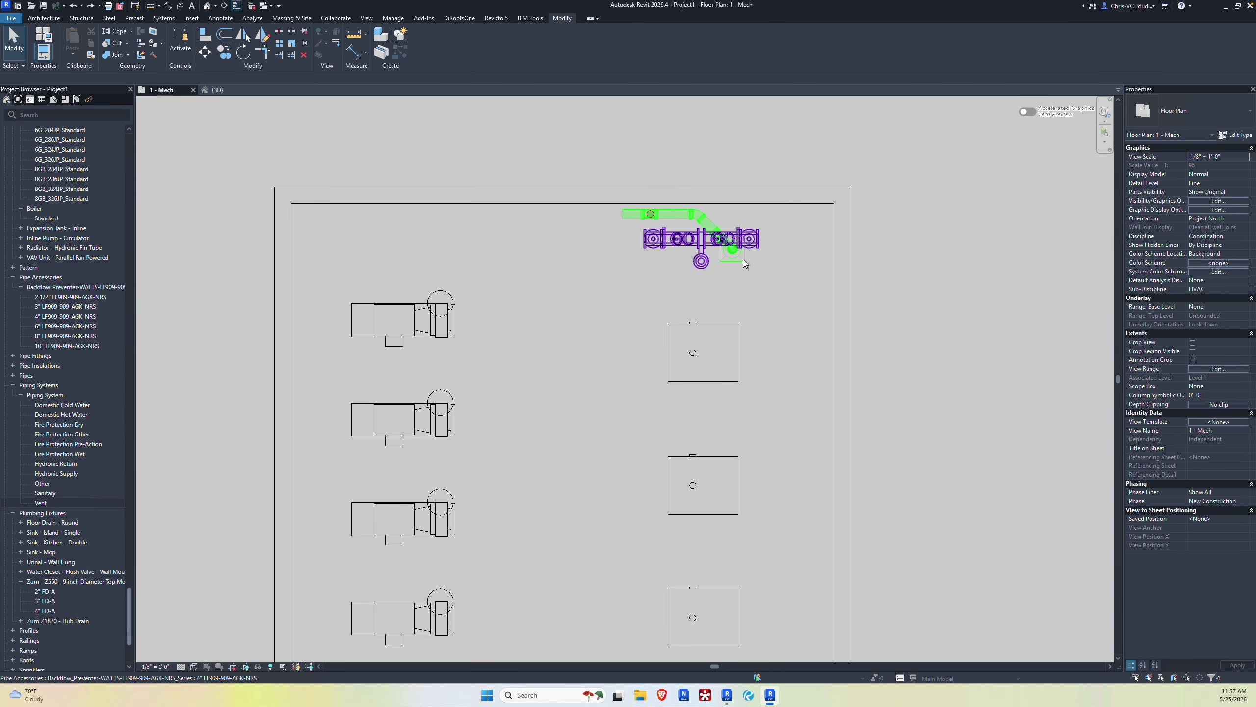
{"action": "scroll", "coordinate": [743, 259], "scroll_direction": "down", "scroll_amount": 2}
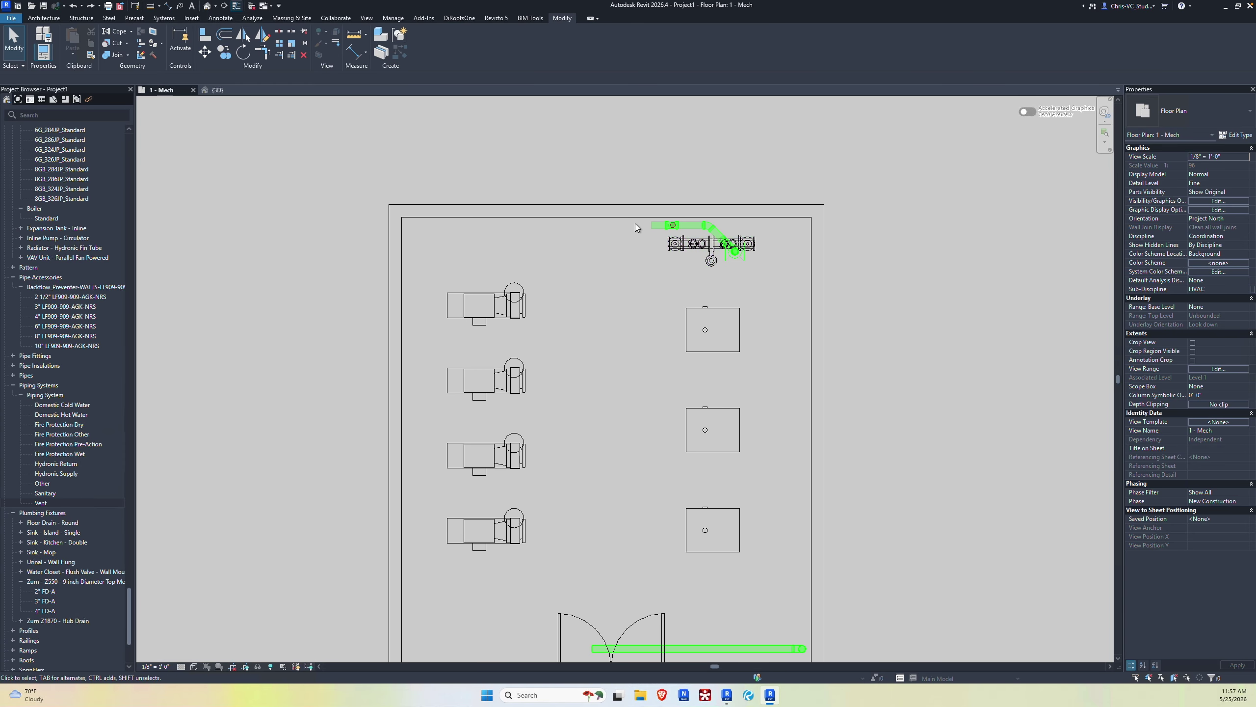
{"action": "left_click", "coordinate": [648, 228]}
{"action": "scroll", "coordinate": [647, 245], "scroll_direction": "up", "scroll_amount": 2}
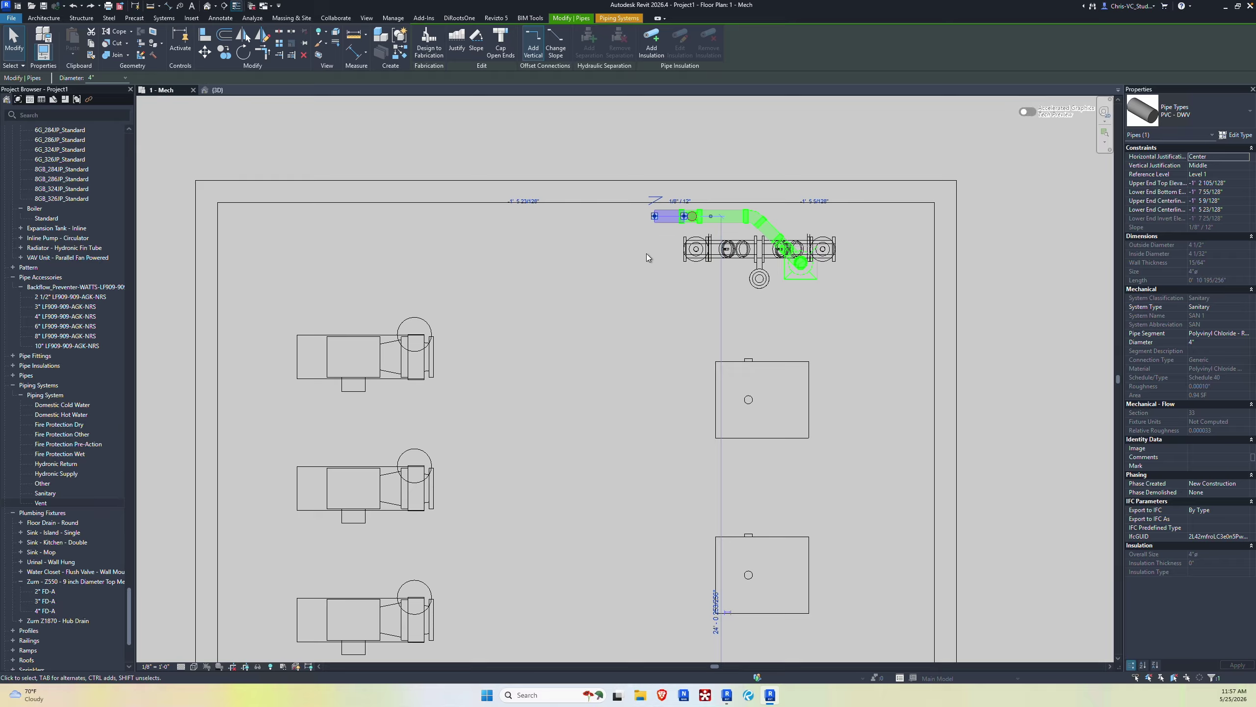
{"action": "right_click", "coordinate": [651, 215]}
{"action": "left_click", "coordinate": [683, 278]}
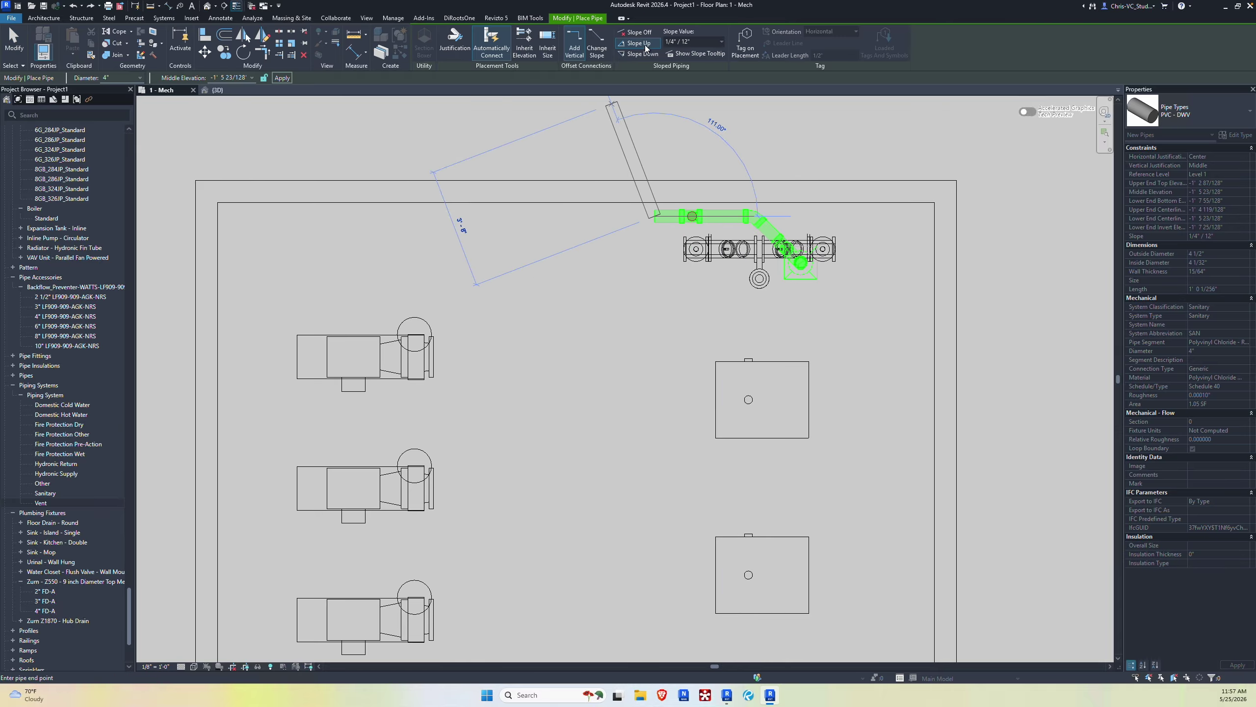
{"action": "left_click", "coordinate": [642, 54]}
{"action": "left_click", "coordinate": [694, 42]}
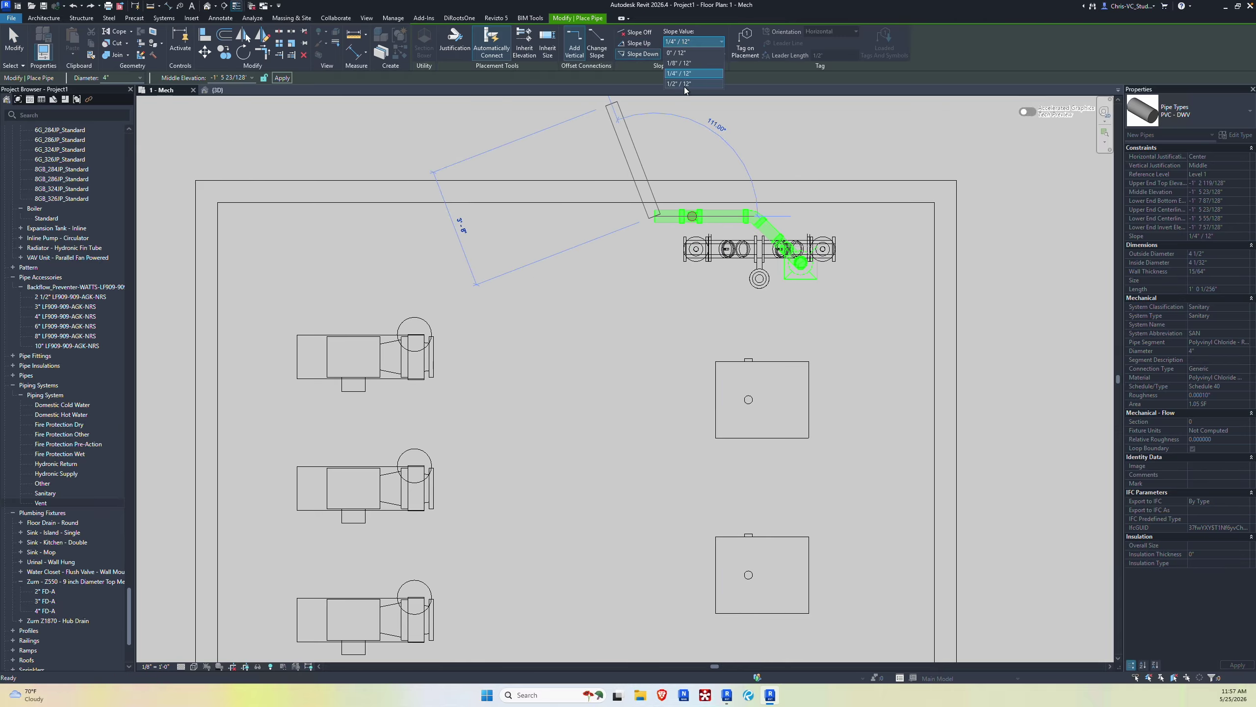
{"action": "left_click", "coordinate": [689, 64]}
{"action": "scroll", "coordinate": [665, 220], "scroll_direction": "down", "scroll_amount": 2}
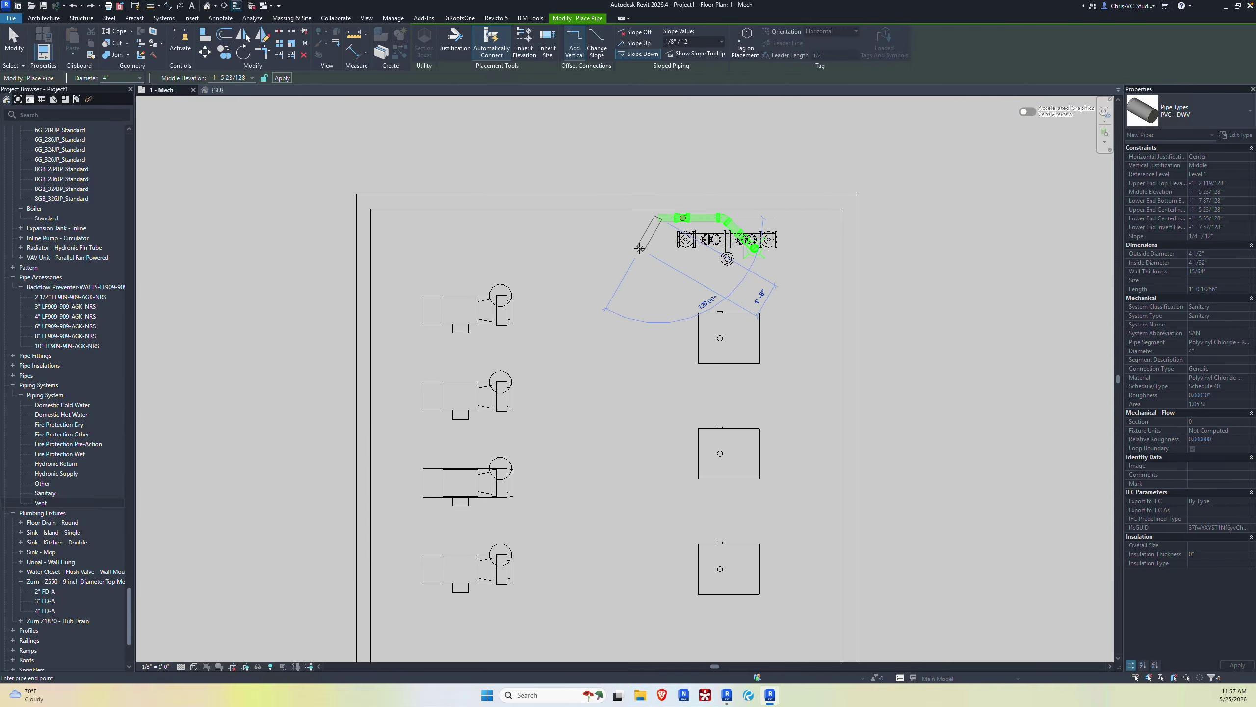
{"action": "scroll", "coordinate": [629, 250], "scroll_direction": "down", "scroll_amount": 3}
{"action": "left_click", "coordinate": [620, 259]}
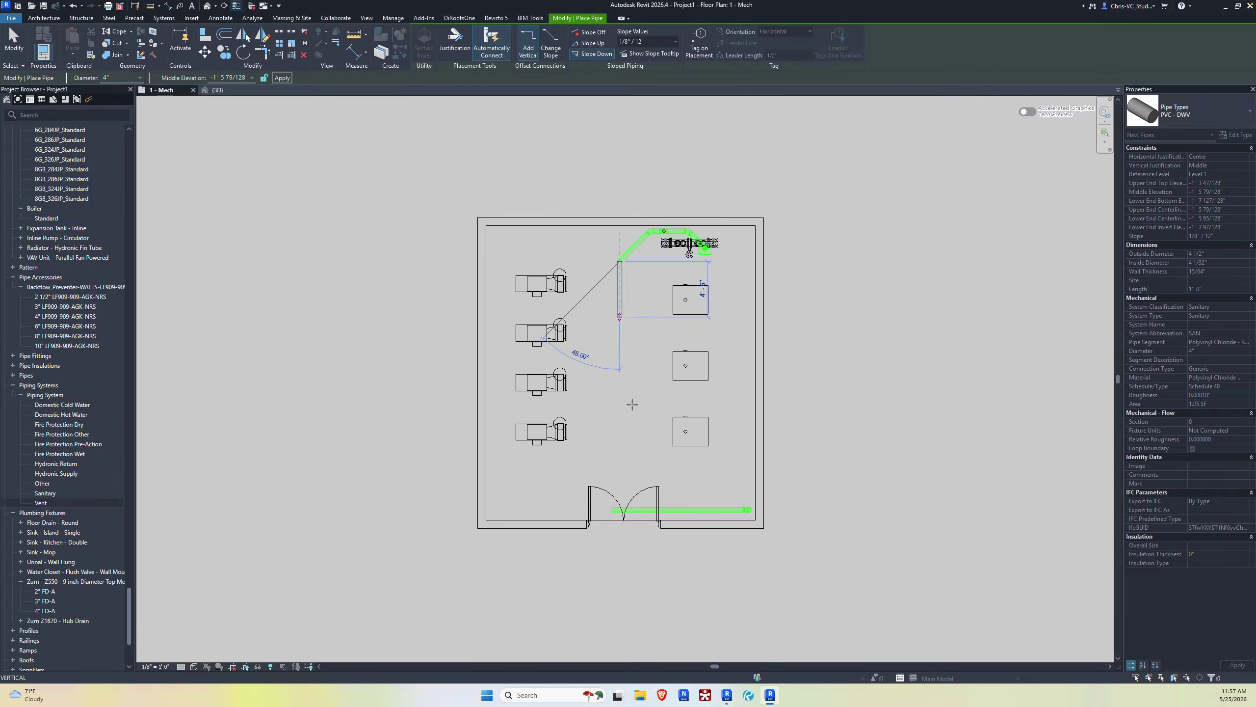
{"action": "left_click", "coordinate": [619, 550]}
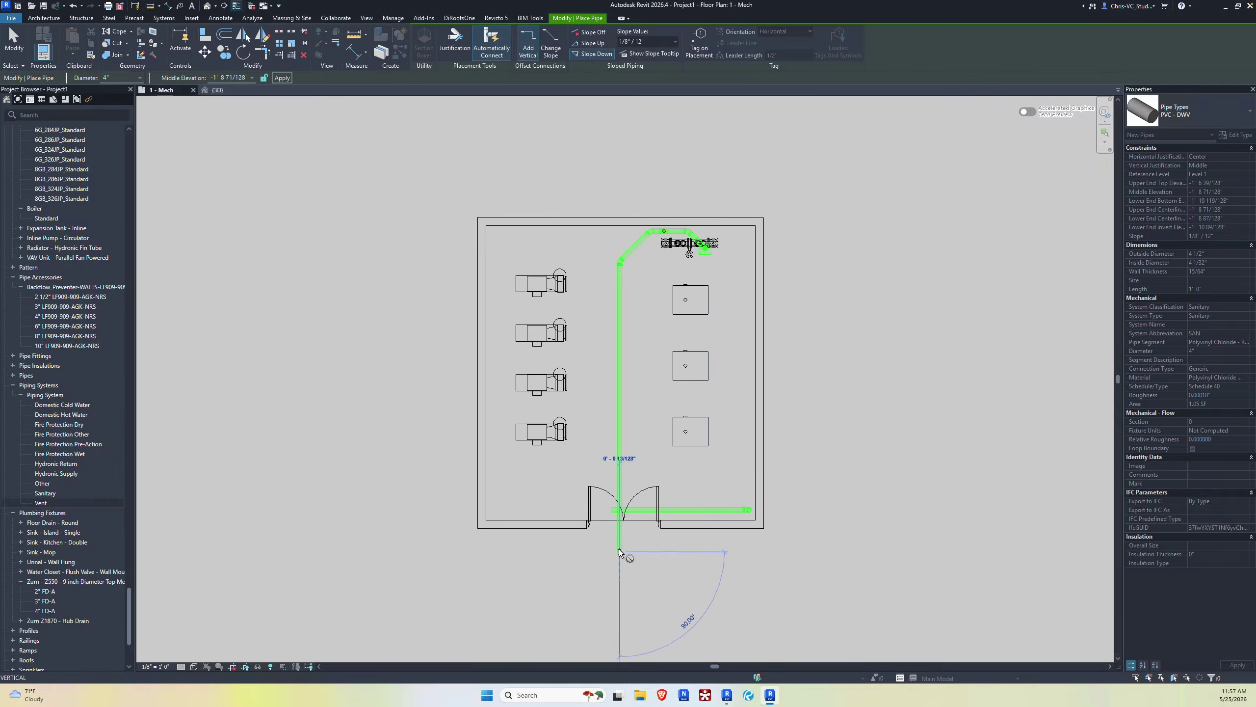
{"action": "key", "text": "Escape"}
Step: Check the end elevations and slopes of the new main and the horizontal branch near the doors
{"action": "left_click", "coordinate": [619, 369]}
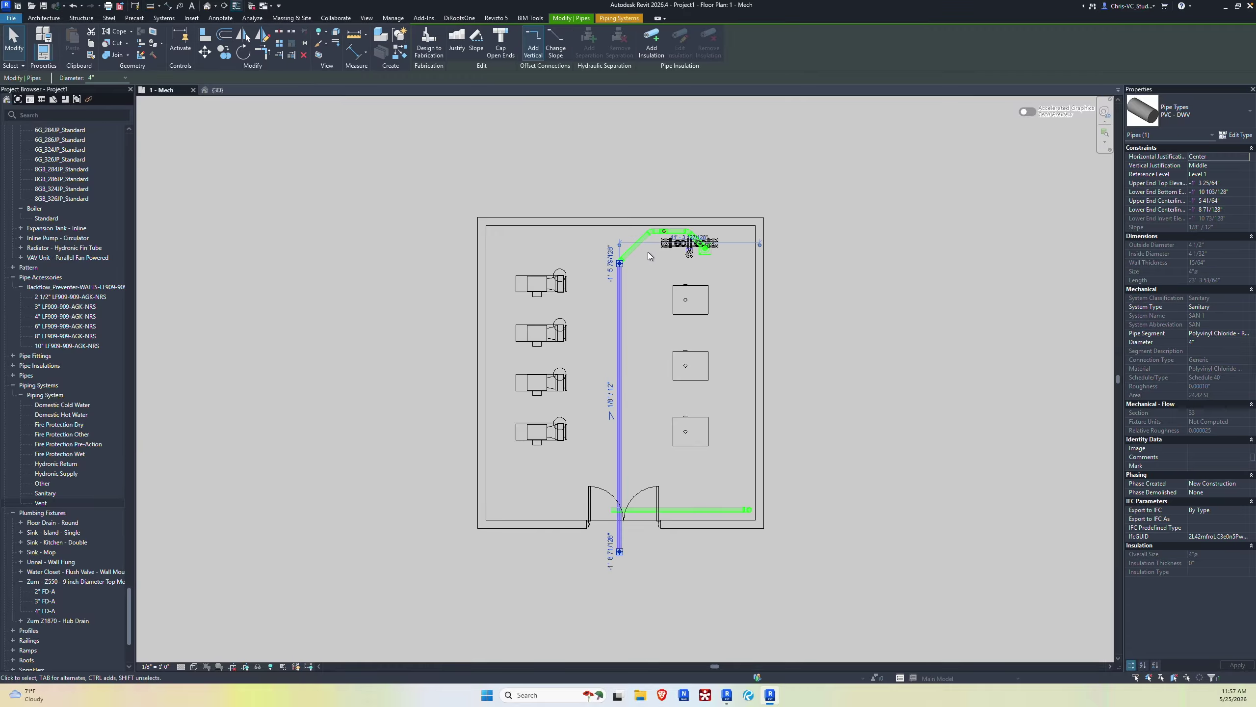
{"action": "left_click", "coordinate": [686, 509]}
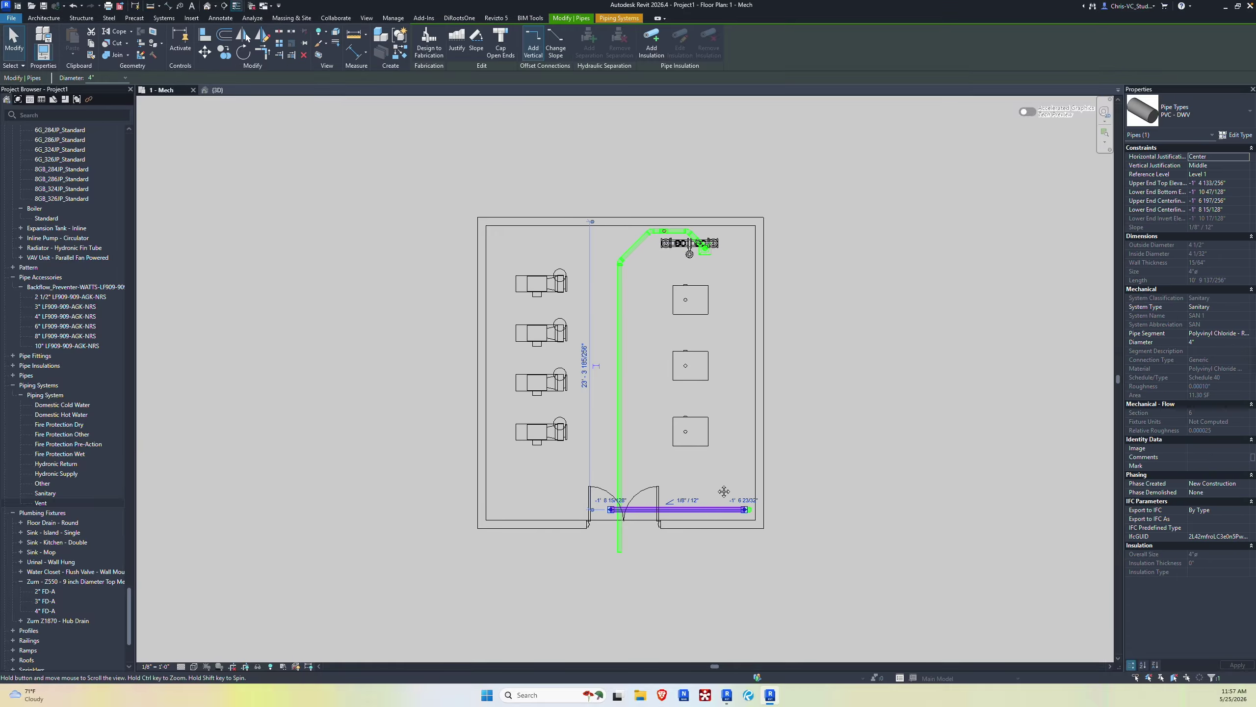
{"action": "scroll", "coordinate": [682, 495], "scroll_direction": "up", "scroll_amount": 2}
{"action": "scroll", "coordinate": [681, 471], "scroll_direction": "down", "scroll_amount": 3}
{"action": "key", "text": "Escape"}
Step: Isolate the branch piping by the doors in a 3D selection box and view the pipe crossing from the front
{"action": "left_click_drag", "start_coordinate": [546, 434], "coordinate": [893, 487]}
{"action": "left_click", "coordinate": [318, 54]}
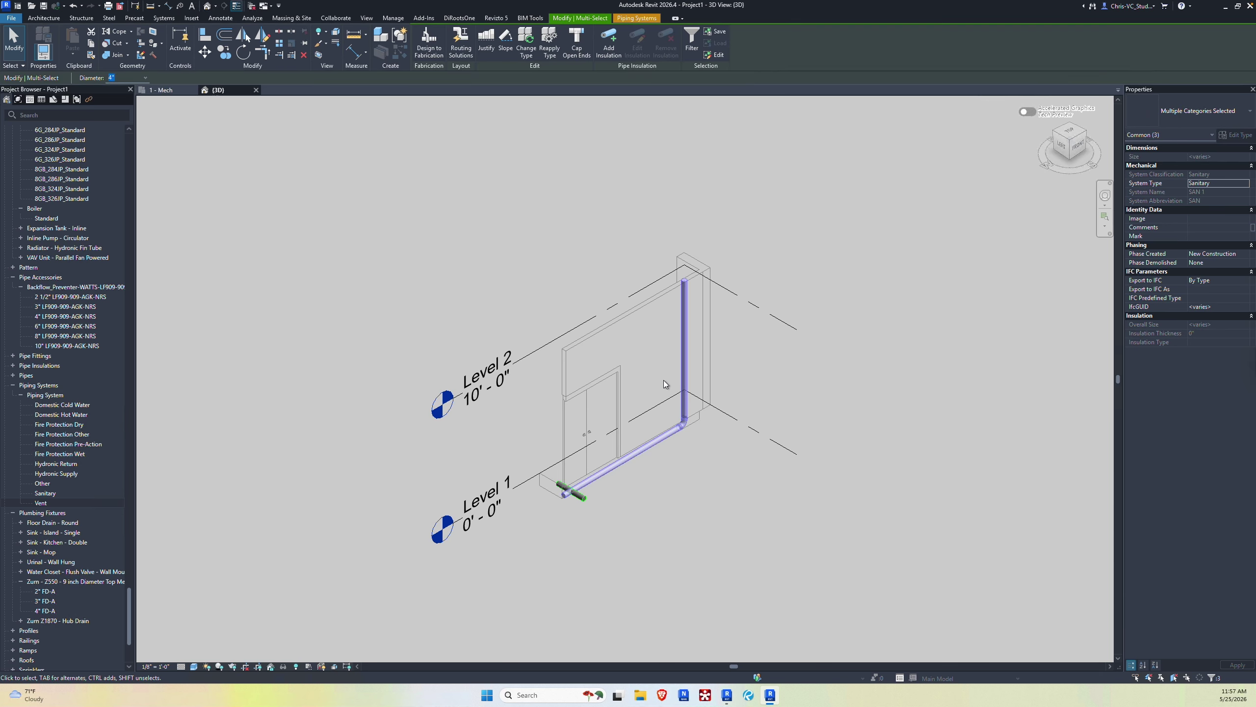
{"action": "left_click", "coordinate": [1080, 148]}
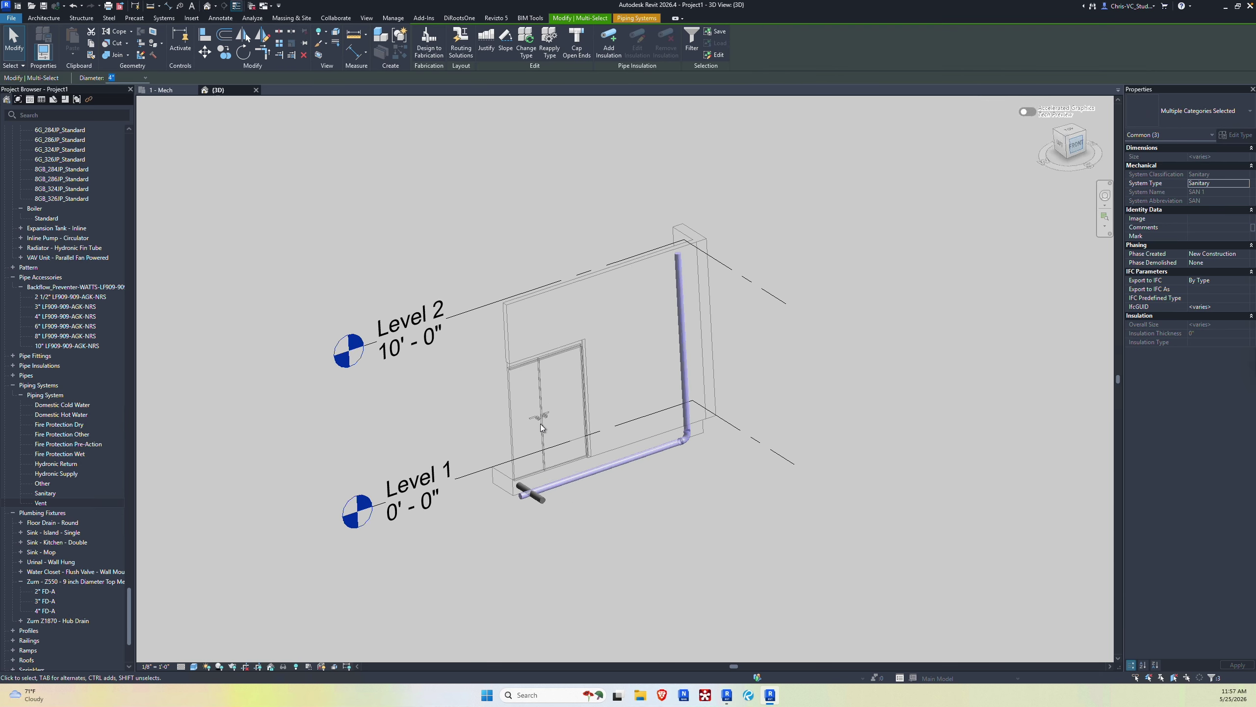
{"action": "middle_click_drag", "start_coordinate": [480, 537], "coordinate": [508, 430]}
{"action": "scroll", "coordinate": [490, 469], "scroll_direction": "up", "scroll_amount": 5}
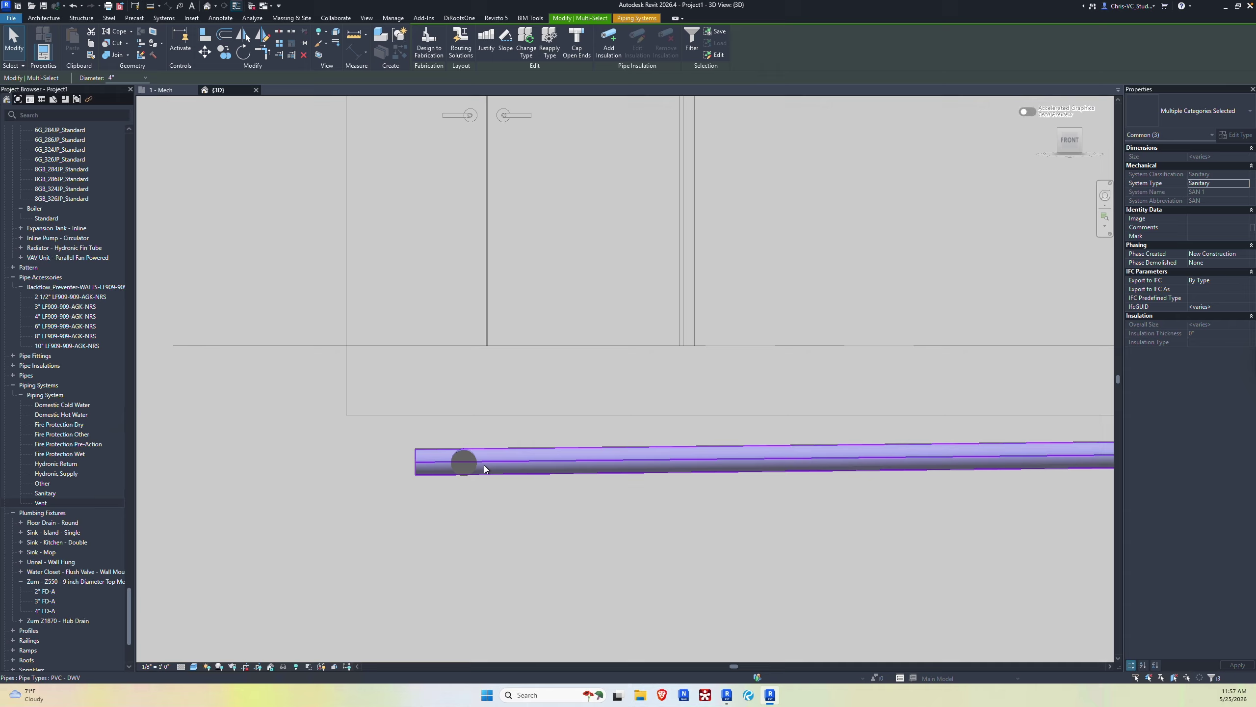
{"action": "key", "text": "Escape"}
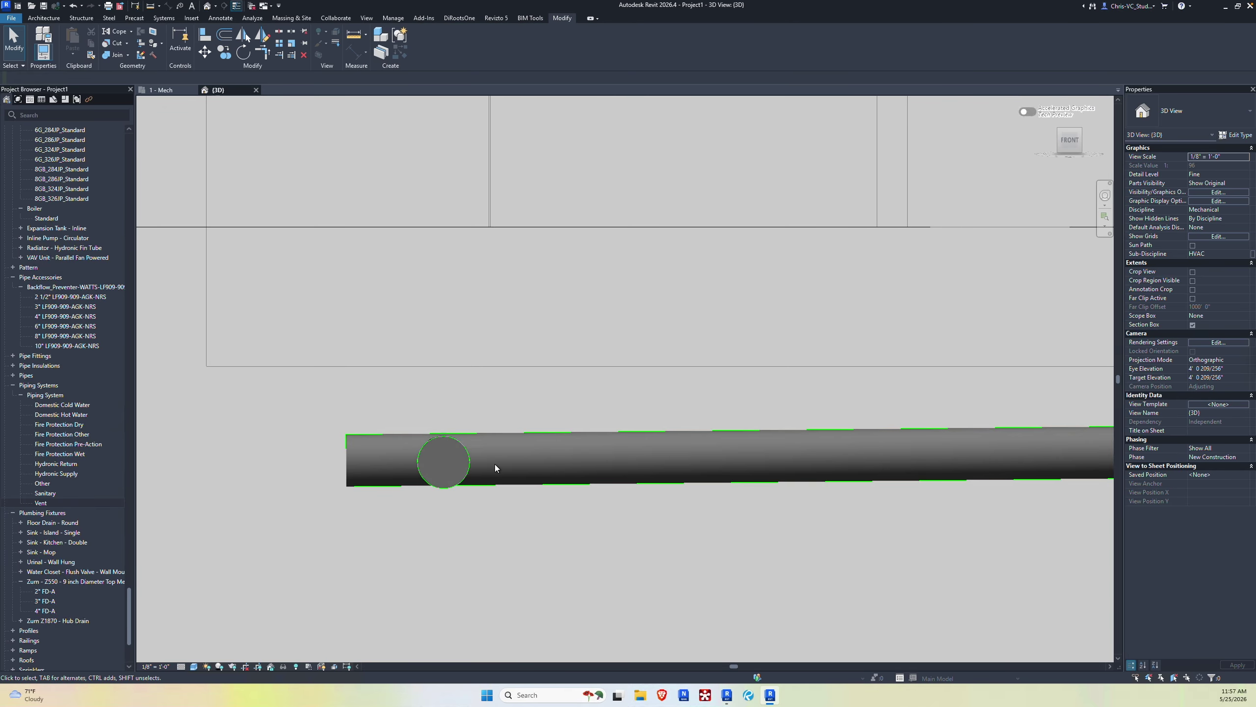
Step: In the 1 - Mech plan, try to join the horizontal branch to the main with Trim/Extend Single Element
{"action": "left_click", "coordinate": [163, 91]}
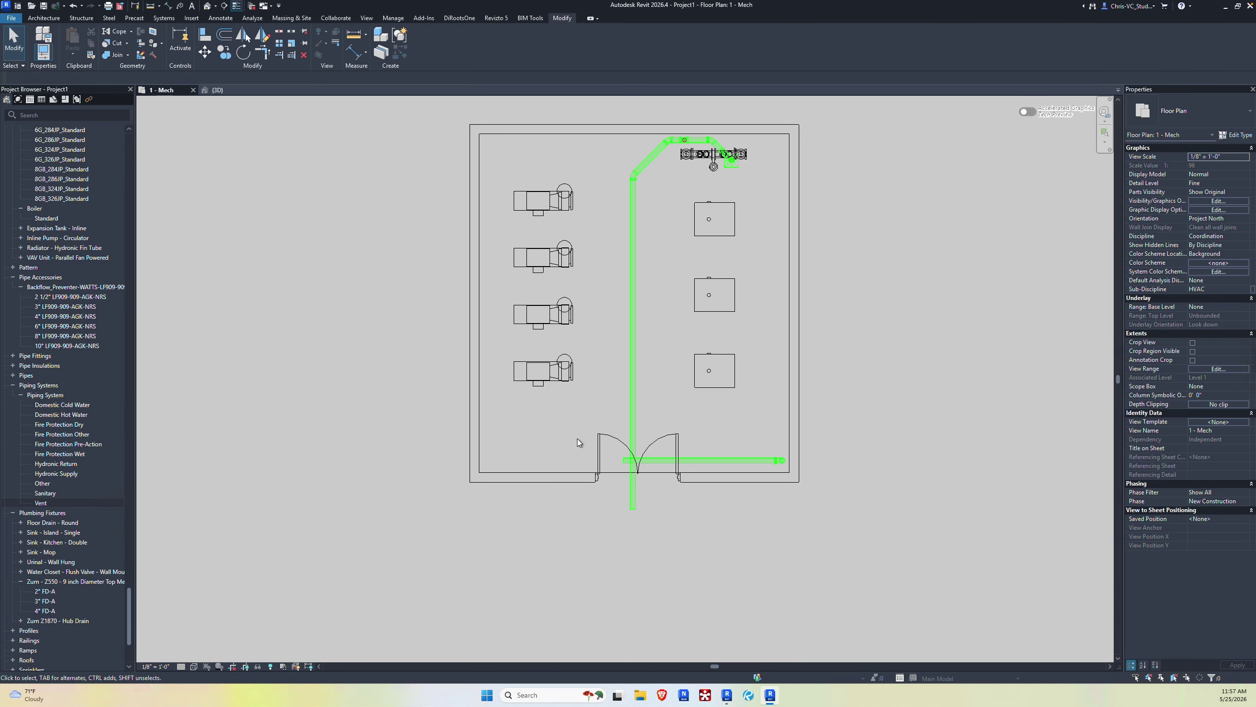
{"action": "scroll", "coordinate": [613, 445], "scroll_direction": "up", "scroll_amount": 3}
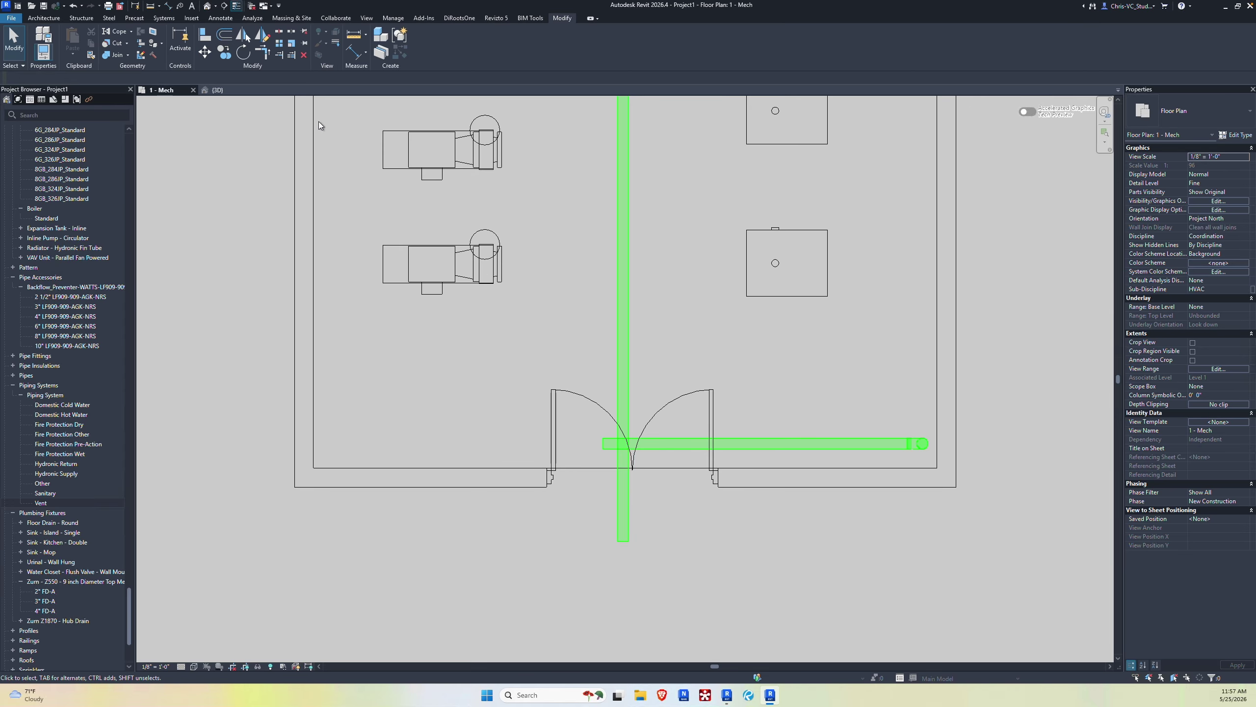
{"action": "left_click", "coordinate": [623, 129]}
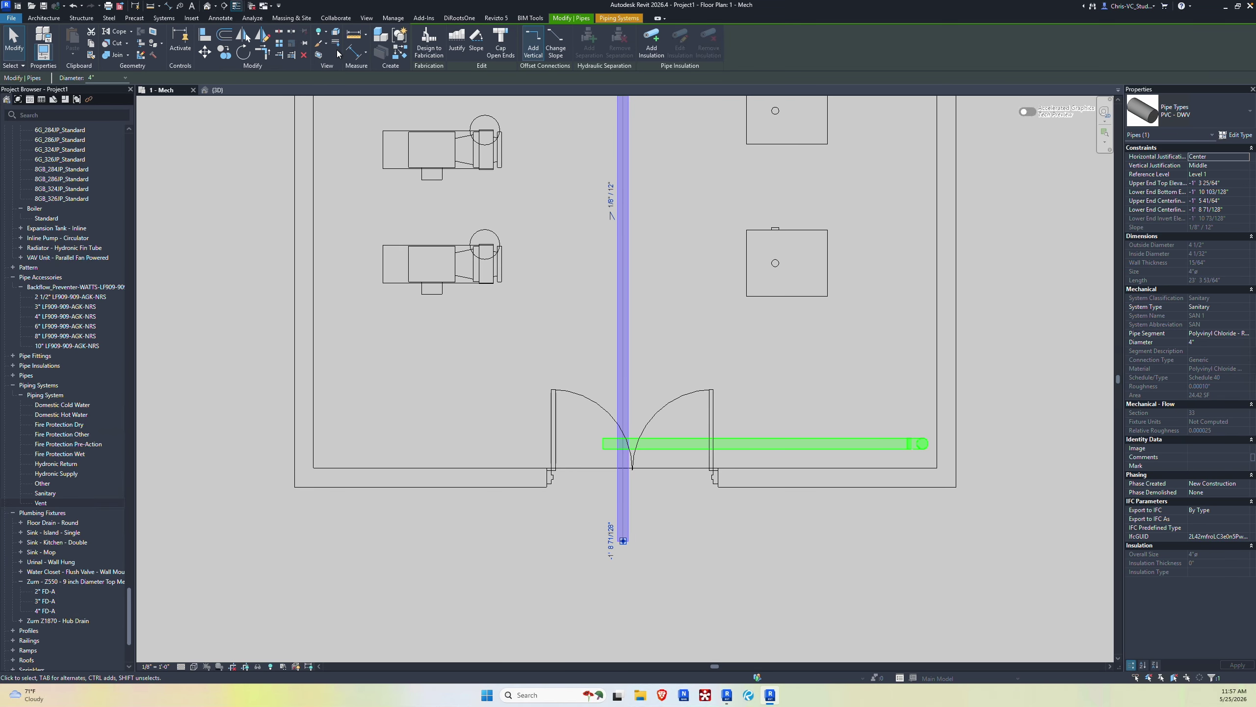
{"action": "key", "text": "Escape"}
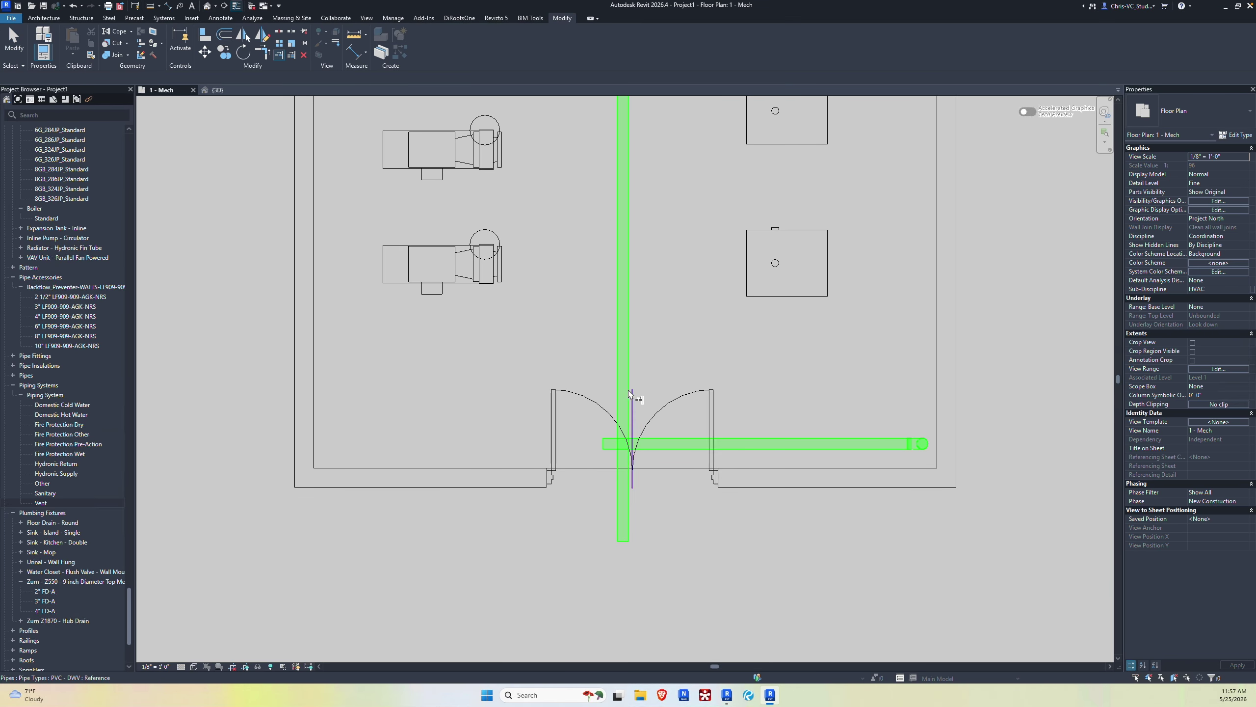
{"action": "scroll", "coordinate": [747, 446], "scroll_direction": "up", "scroll_amount": 3}
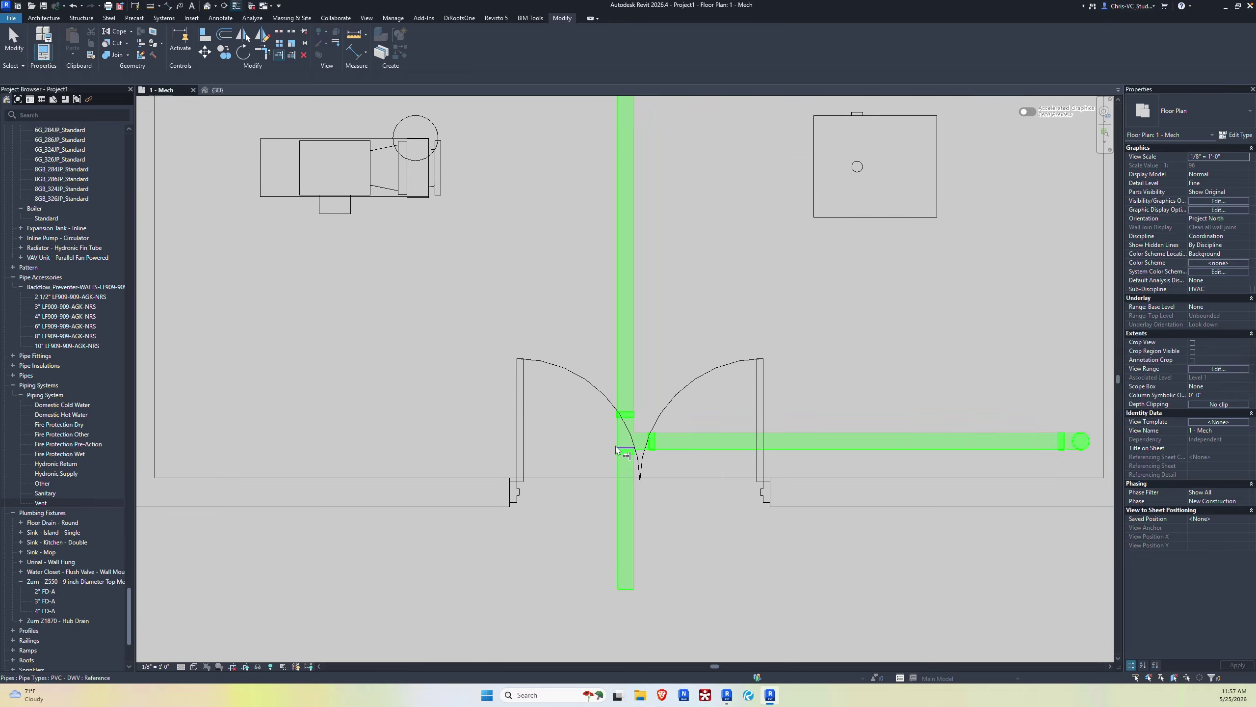
{"action": "scroll", "coordinate": [744, 444], "scroll_direction": "down", "scroll_amount": 3}
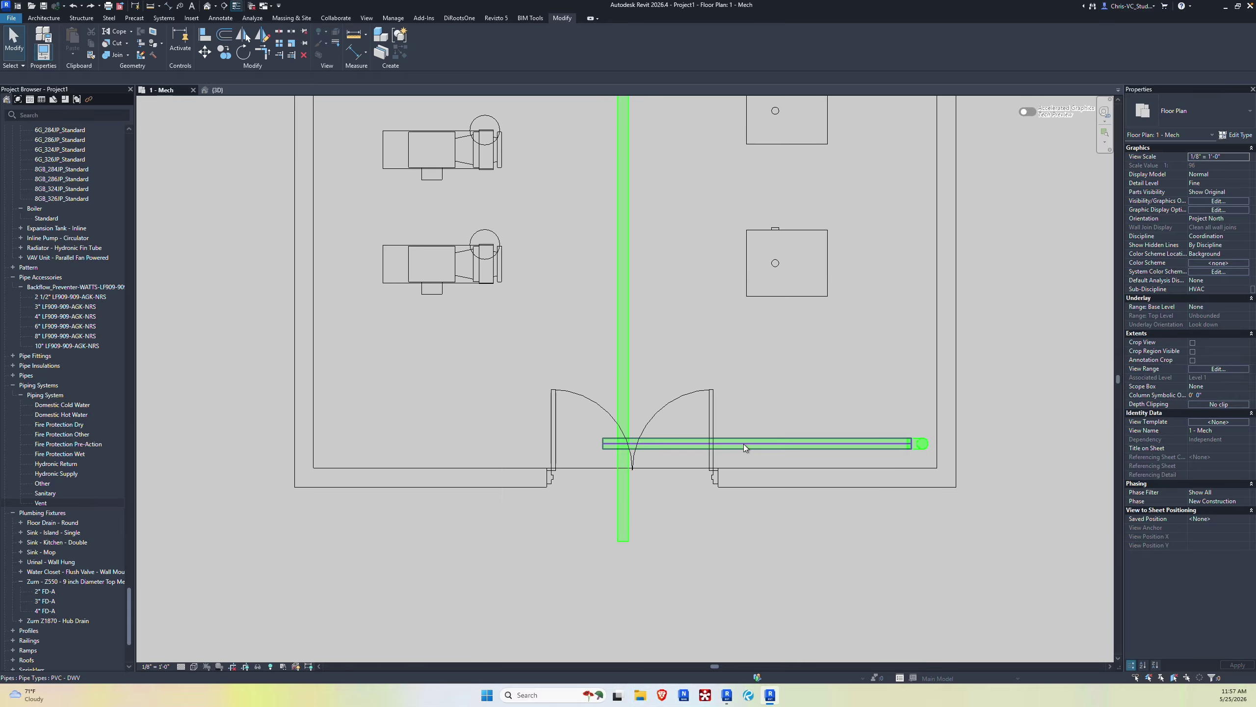
Step: In the 3D front view, raise the horizontal branch pipe about 5 inches so it clears the main
{"action": "left_click", "coordinate": [217, 90]}
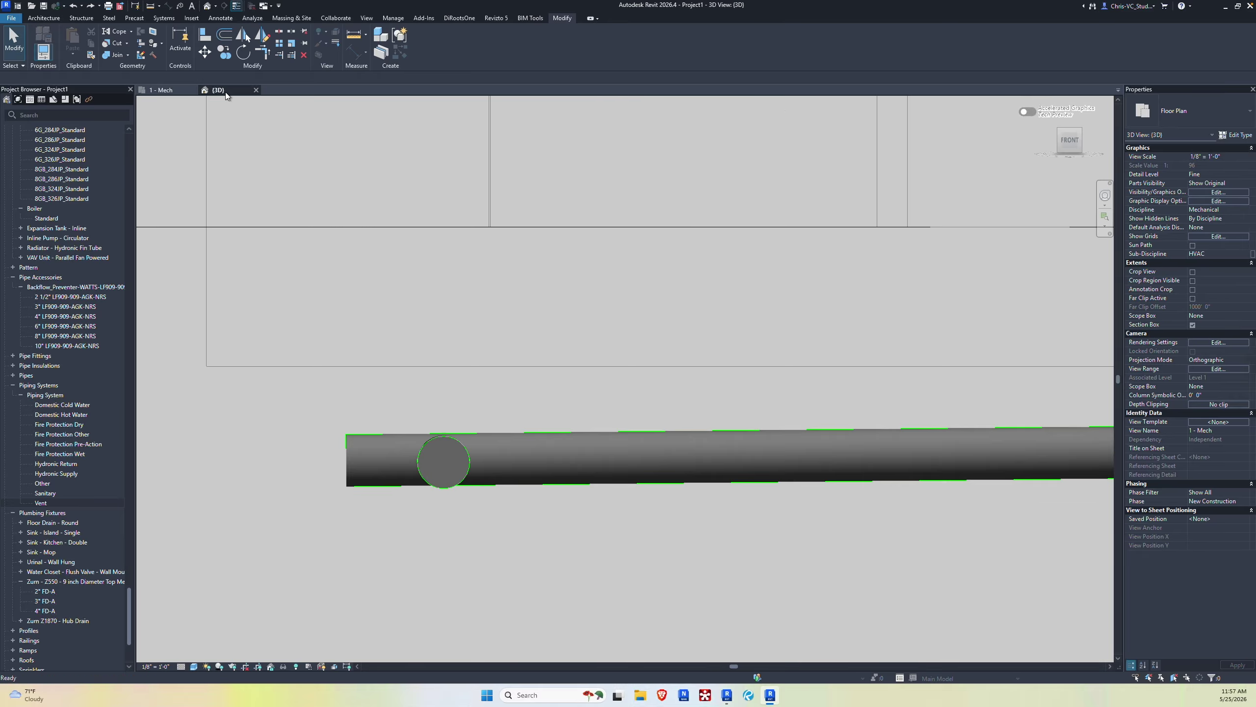
{"action": "left_click", "coordinate": [742, 430]}
{"action": "left_click_drag", "start_coordinate": [742, 430], "coordinate": [742, 374]}
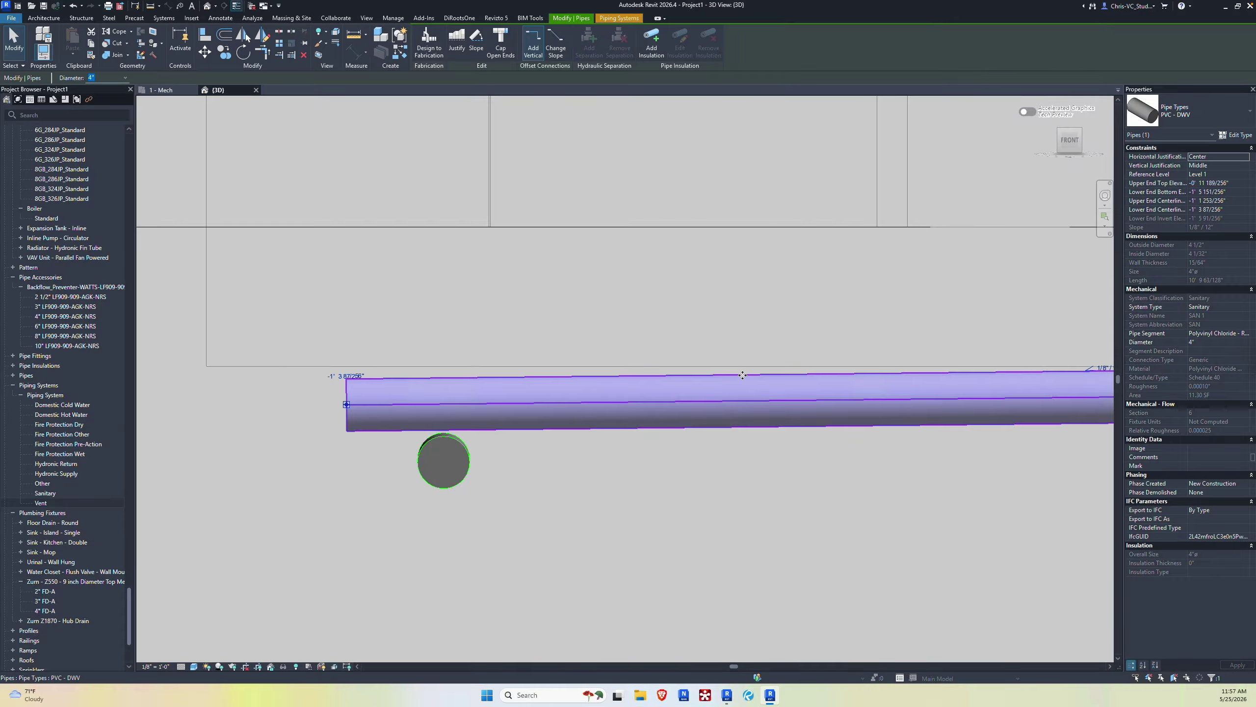
{"action": "left_click", "coordinate": [556, 247]}
Step: Extend the raised branch to the main with Trim/Extend Single Element in the 1 - Mech plan, and inspect the connection in 3D
{"action": "left_click", "coordinate": [164, 90]}
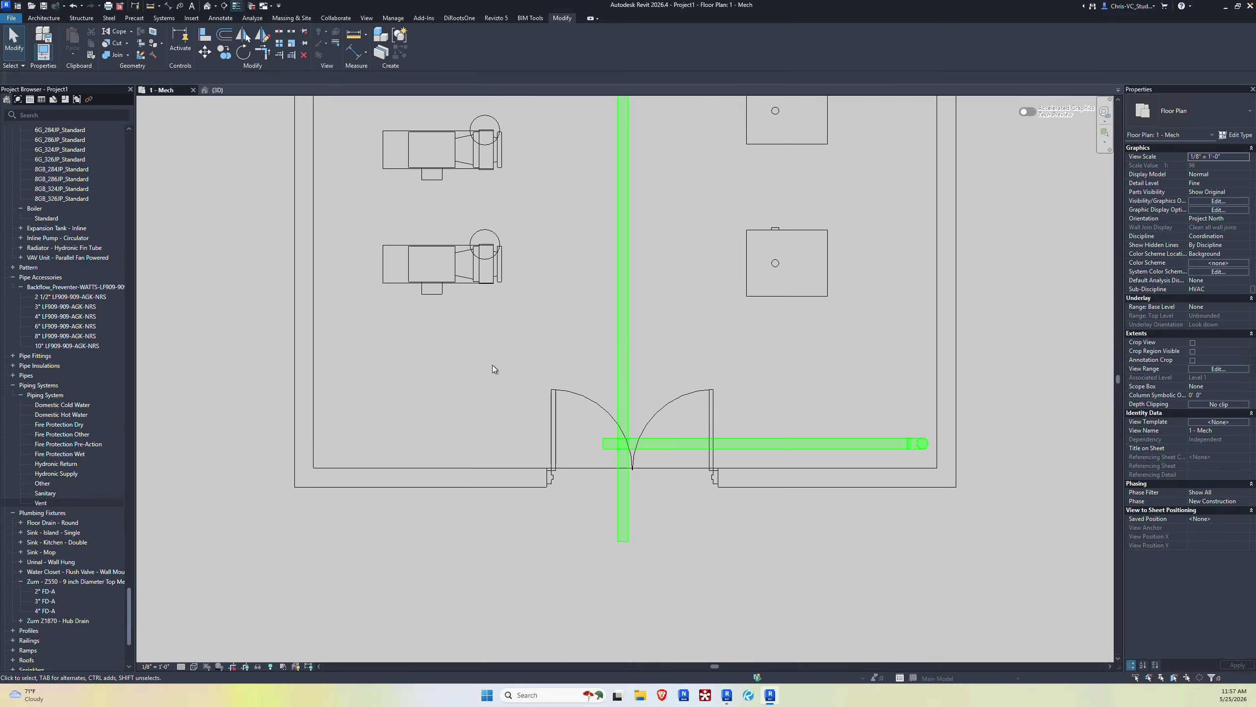
{"action": "left_click", "coordinate": [279, 55]}
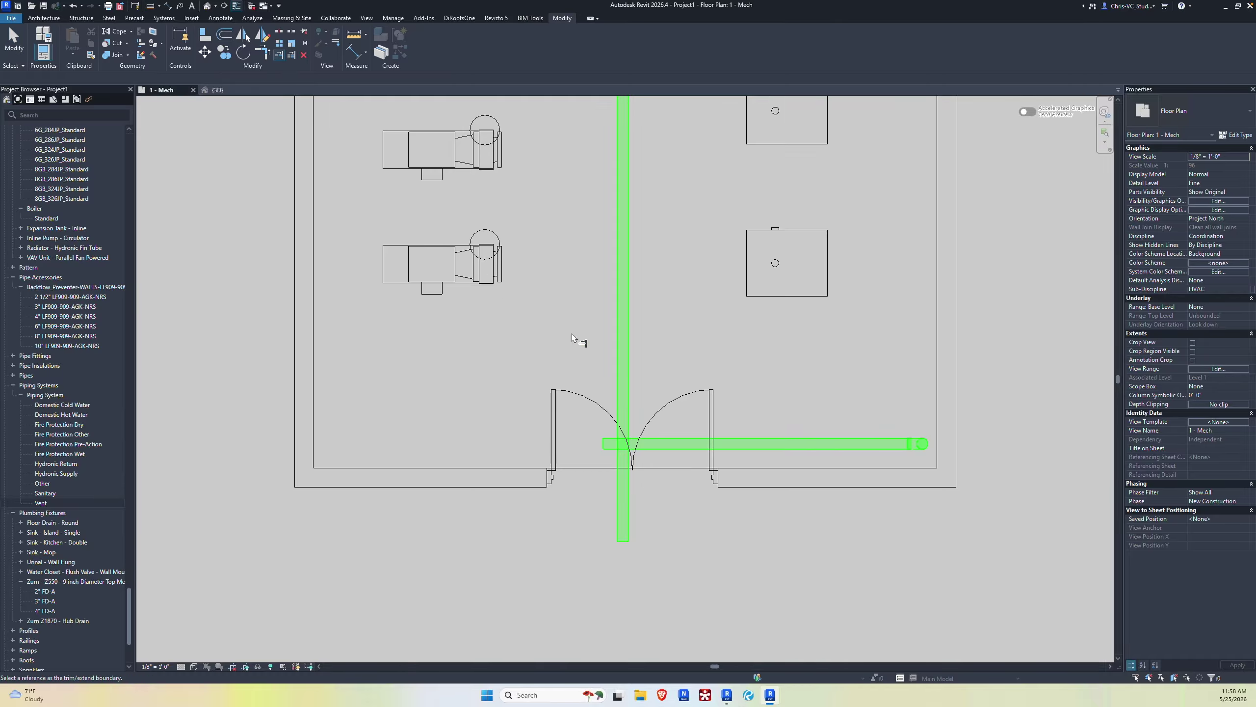
{"action": "left_click", "coordinate": [624, 349]}
{"action": "left_click", "coordinate": [777, 450]}
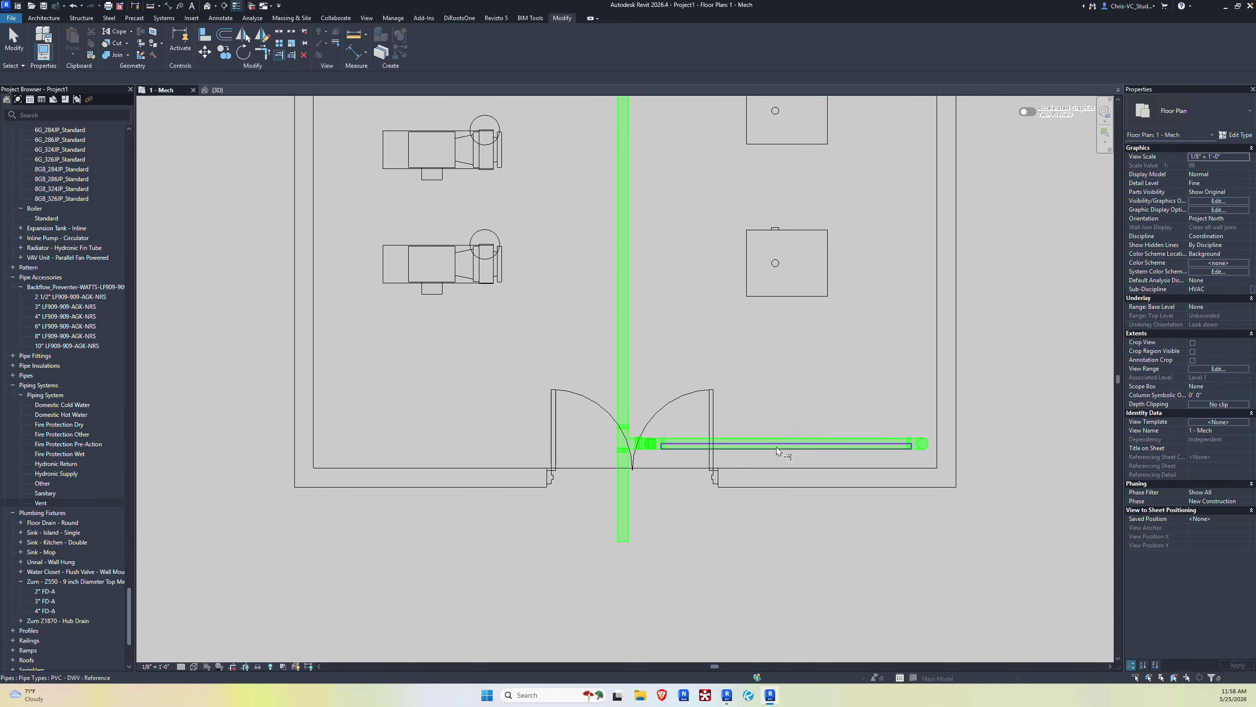
{"action": "scroll", "coordinate": [648, 445], "scroll_direction": "up", "scroll_amount": 4}
{"action": "key", "text": "Escape"}
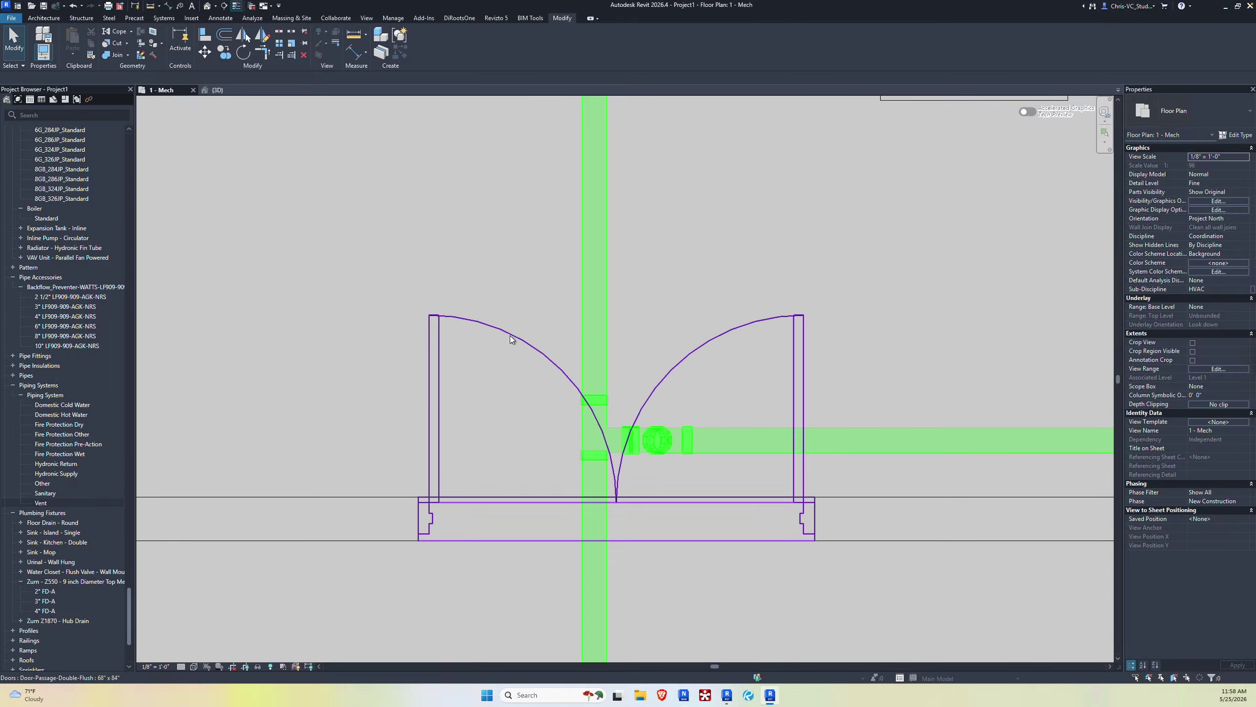
{"action": "key", "text": "ctrl+Tab"}
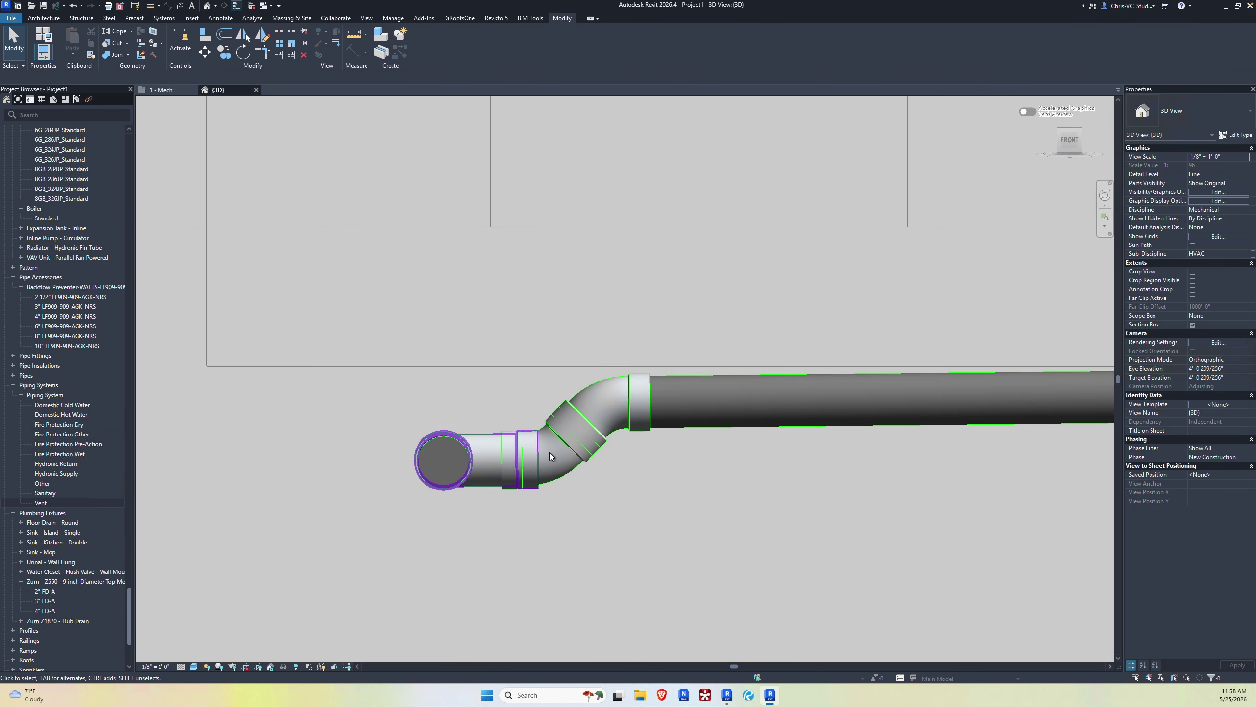
{"action": "scroll", "coordinate": [658, 429], "scroll_direction": "down", "scroll_amount": 3}
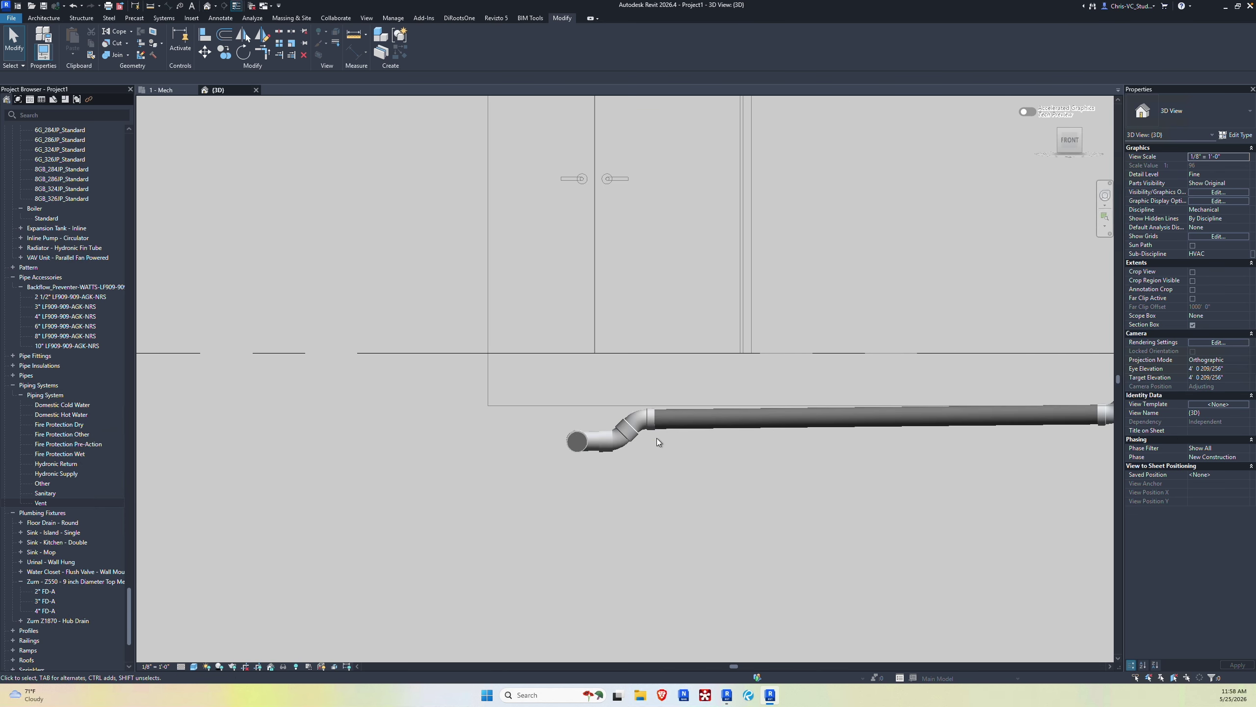
Step: In the 1 - Mech plan, delete the fittings and short pipe pieces connecting the branch to the main at the doorway
{"action": "left_click", "coordinate": [174, 90]}
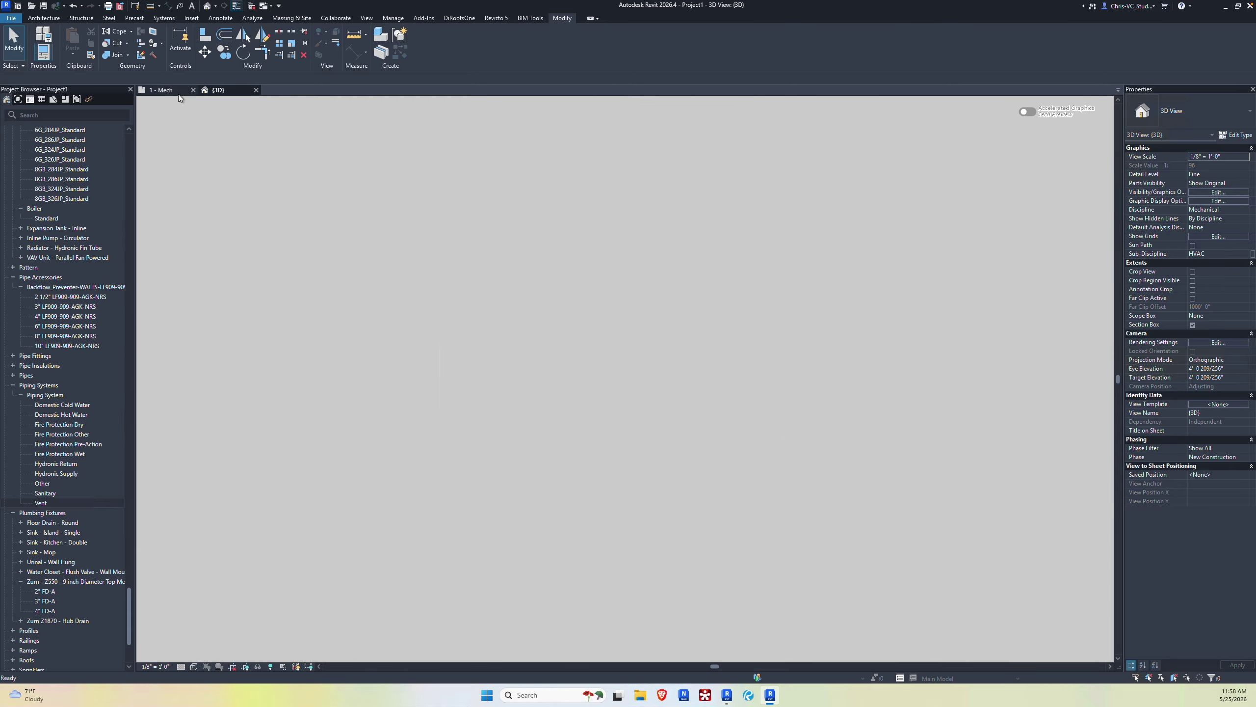
{"action": "left_click", "coordinate": [786, 522]}
{"action": "left_click_drag", "start_coordinate": [786, 523], "coordinate": [537, 487]}
{"action": "left_click", "coordinate": [538, 489]}
{"action": "left_click_drag", "start_coordinate": [512, 244], "coordinate": [784, 594]}
{"action": "key", "text": "Delete"}
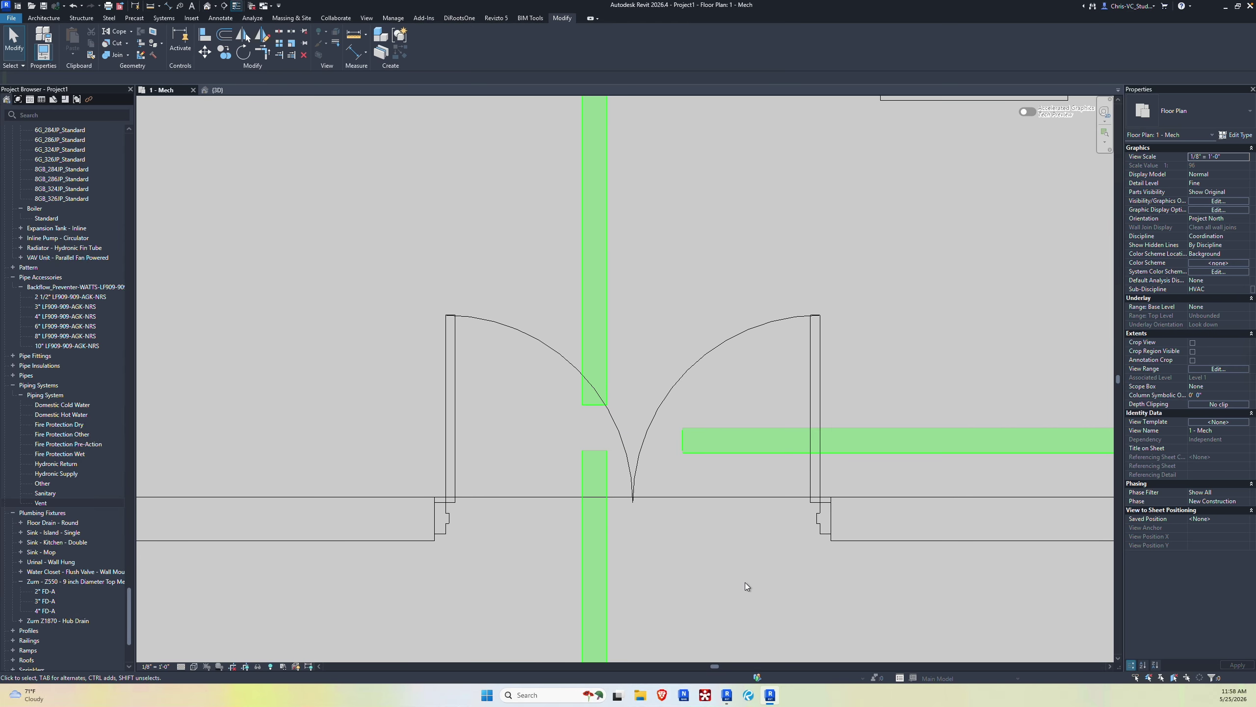
Step: Rejoin the two separated segments of the main at the doorway with Trim/Extend to Corner
{"action": "key", "text": "t"}
{"action": "key", "text": "r"}
{"action": "left_click", "coordinate": [608, 545]}
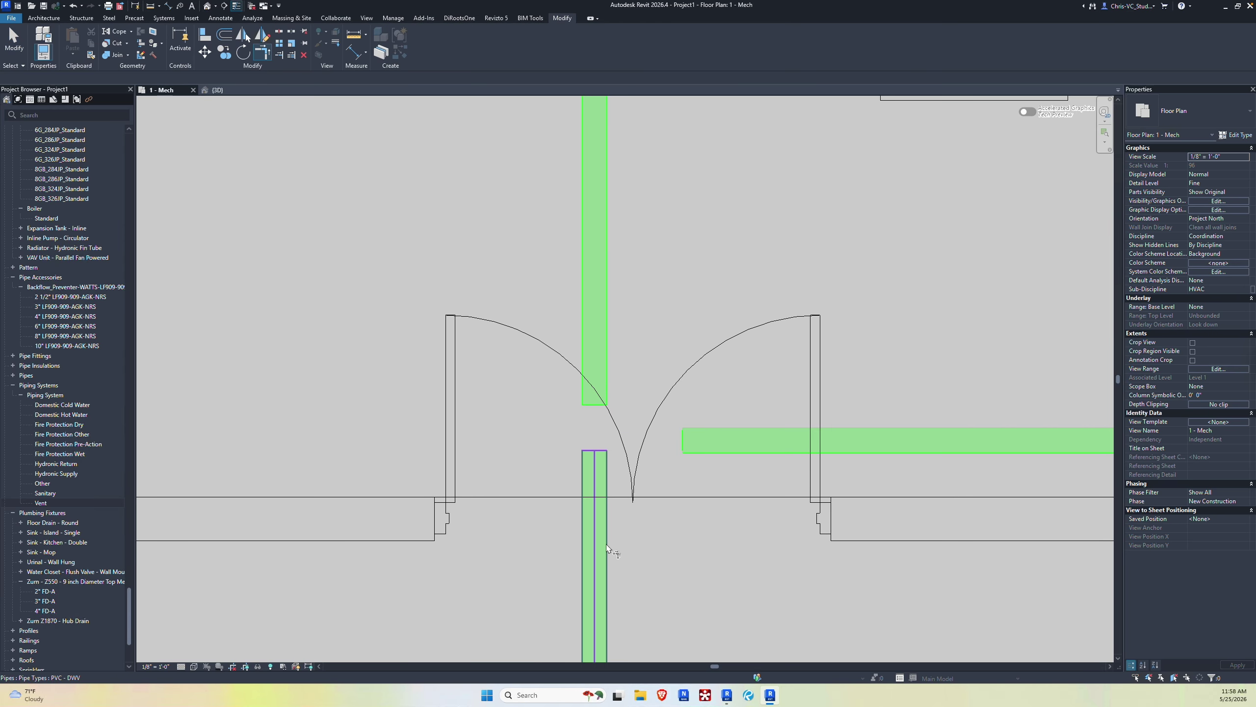
{"action": "left_click", "coordinate": [608, 264]}
{"action": "key", "text": "Escape"}
Step: Shorten the horizontal branch to about 5 ft, pulling its open end back clear of the double doors
{"action": "scroll", "coordinate": [610, 289], "scroll_direction": "down", "scroll_amount": 4}
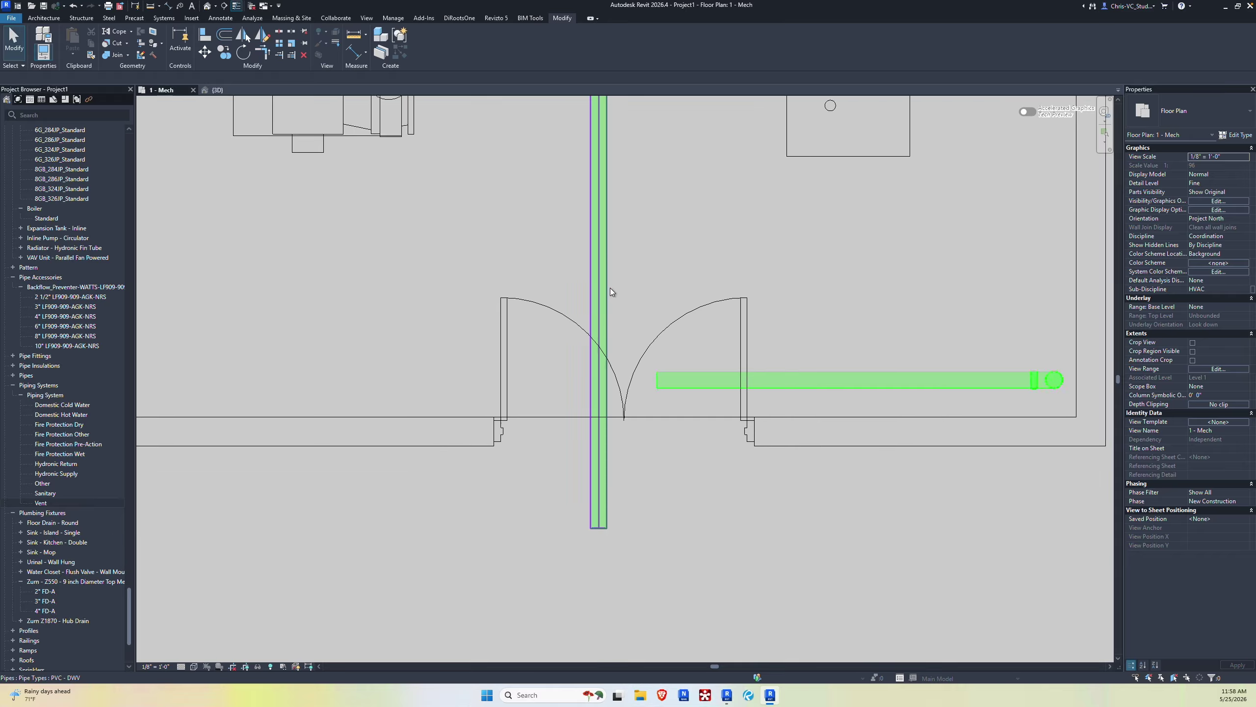
{"action": "left_click", "coordinate": [651, 336]}
{"action": "scroll", "coordinate": [651, 335], "scroll_direction": "up", "scroll_amount": 2}
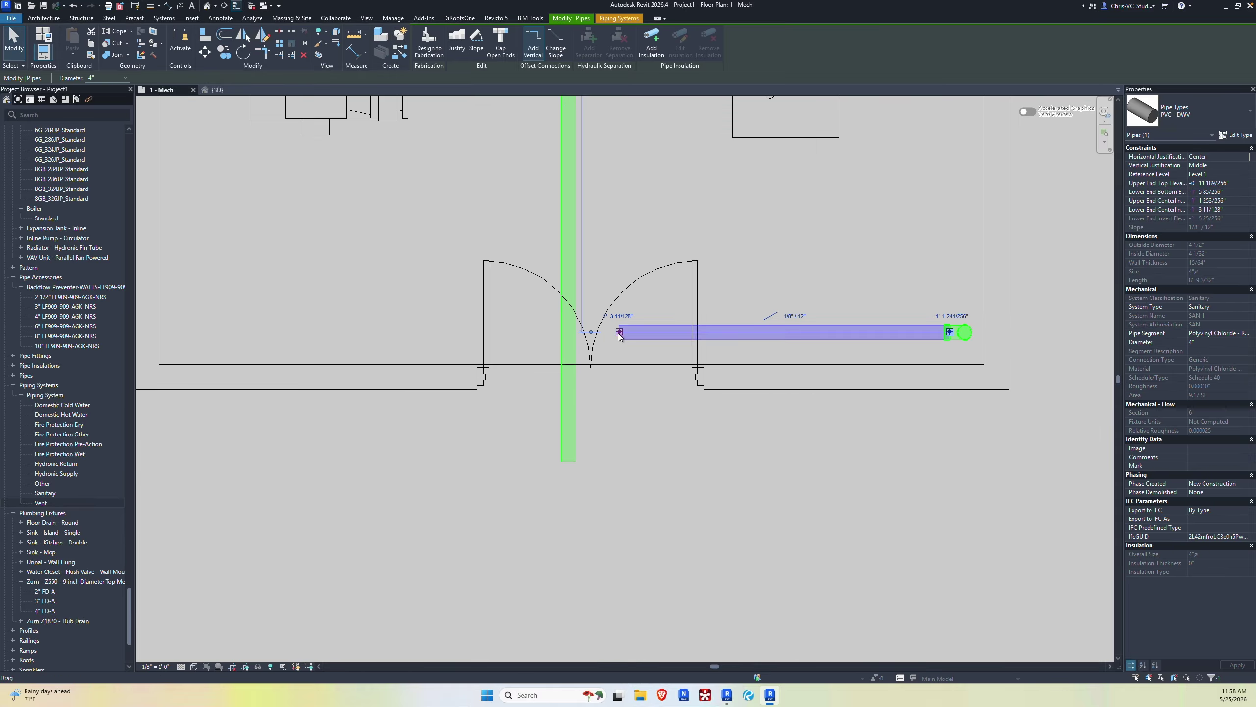
{"action": "left_click_drag", "start_coordinate": [618, 333], "coordinate": [762, 335]}
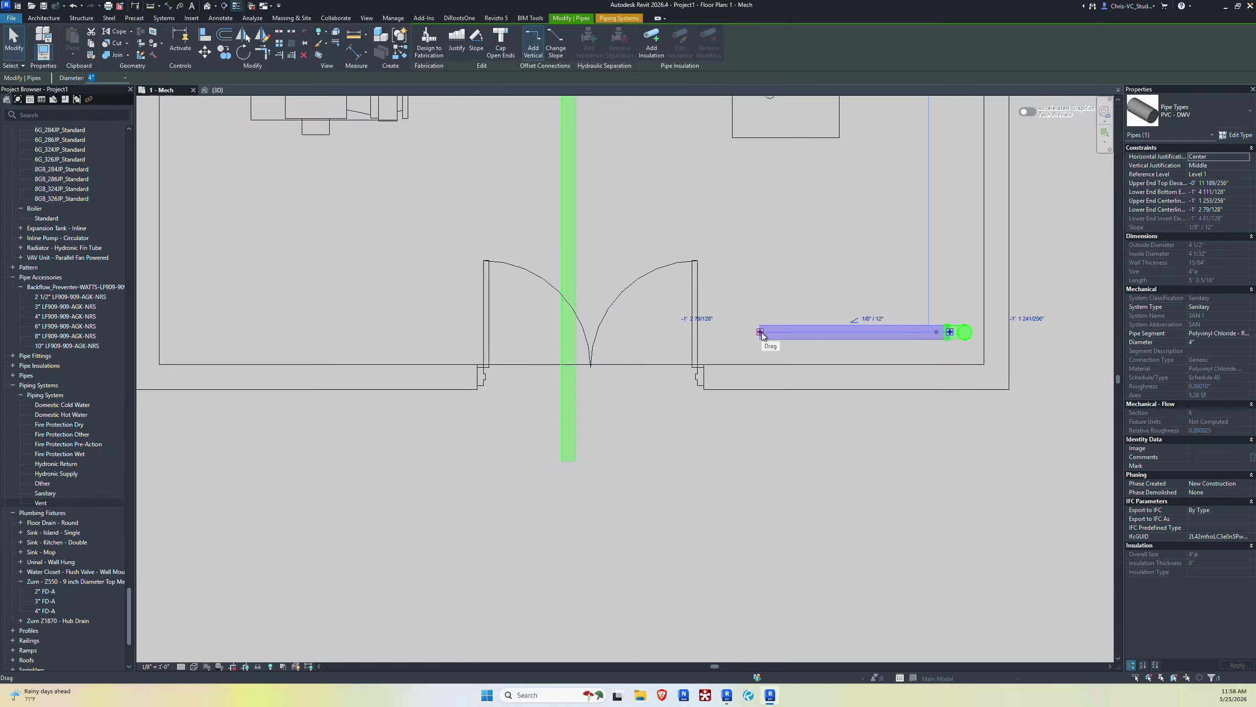
{"action": "key", "text": "Escape"}
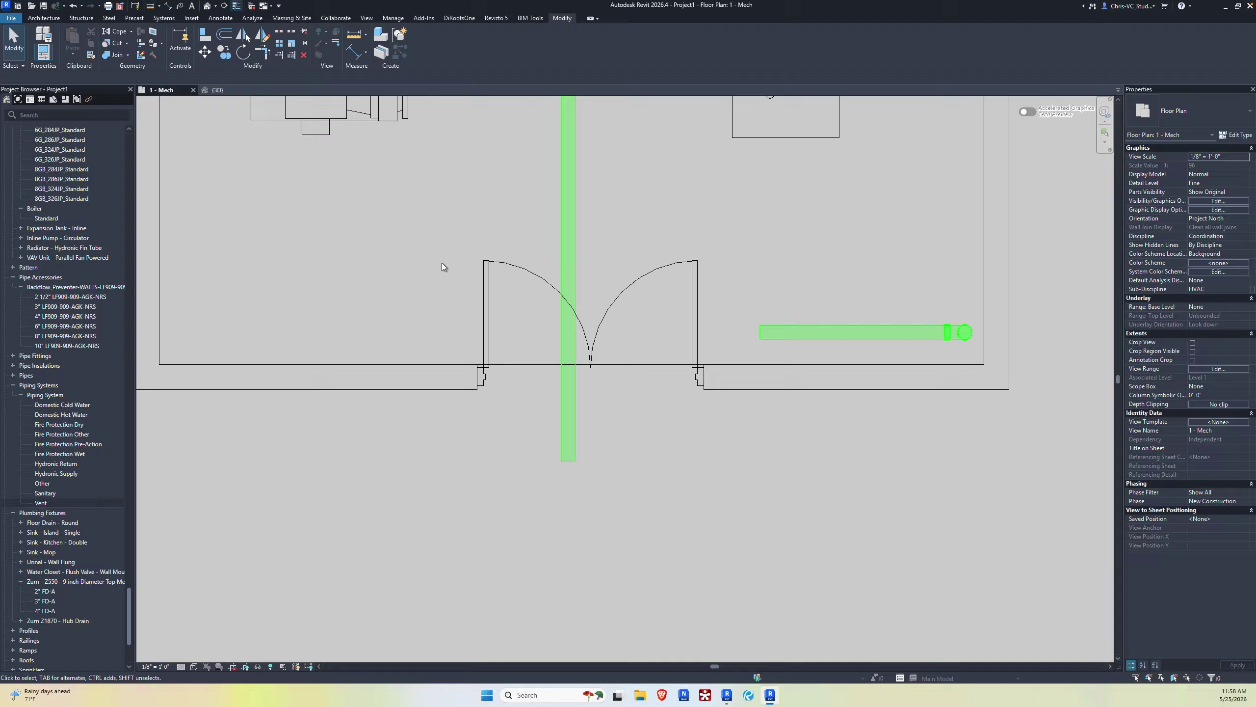
Step: Draw a 4" sanitary pipe from the main toward the branch's open end, inheriting elevation and sloping up at 1/8" / 12"
{"action": "left_click", "coordinate": [164, 17]}
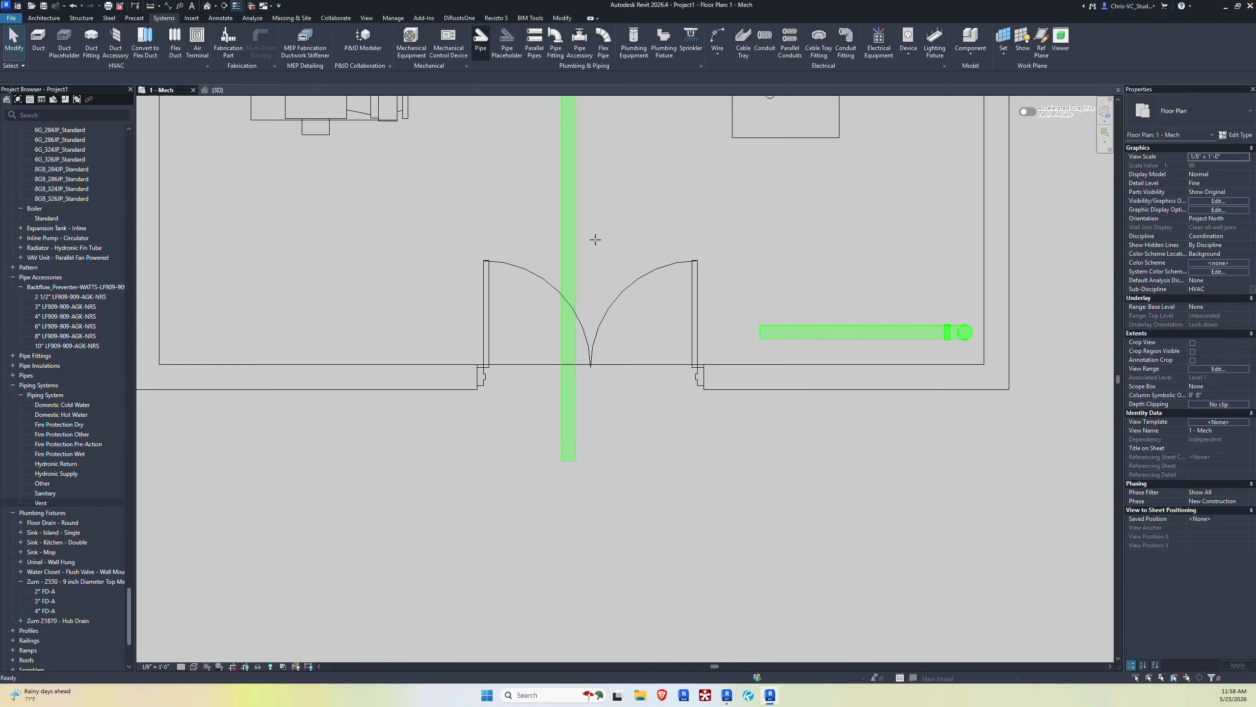
{"action": "key", "text": "p"}
{"action": "key", "text": "i"}
{"action": "scroll", "coordinate": [686, 335], "scroll_direction": "up", "scroll_amount": 3}
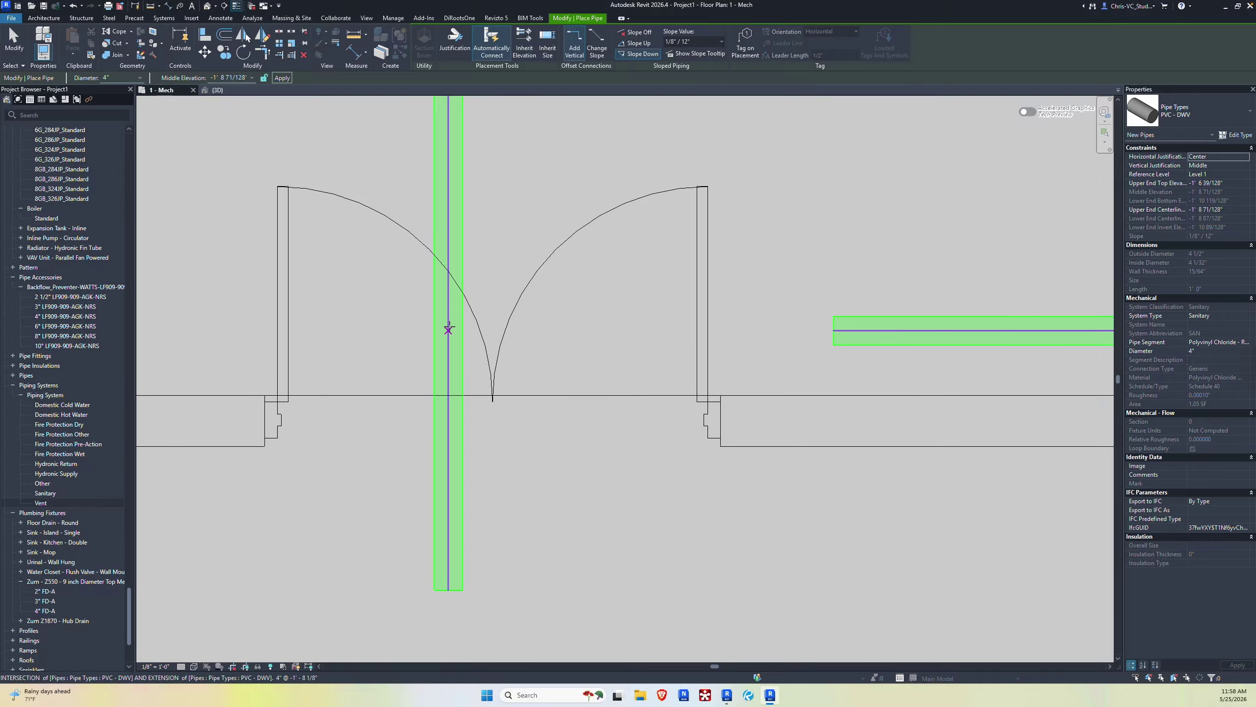
{"action": "left_click", "coordinate": [448, 329]}
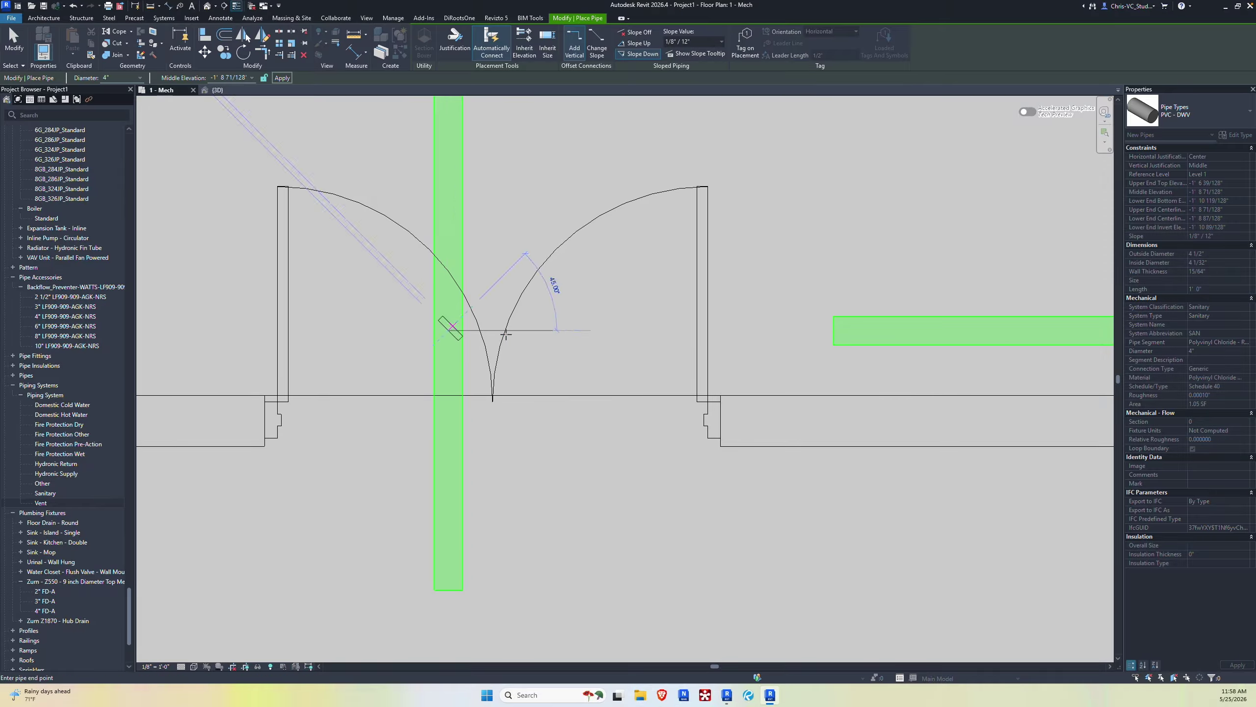
{"action": "left_click", "coordinate": [642, 44]}
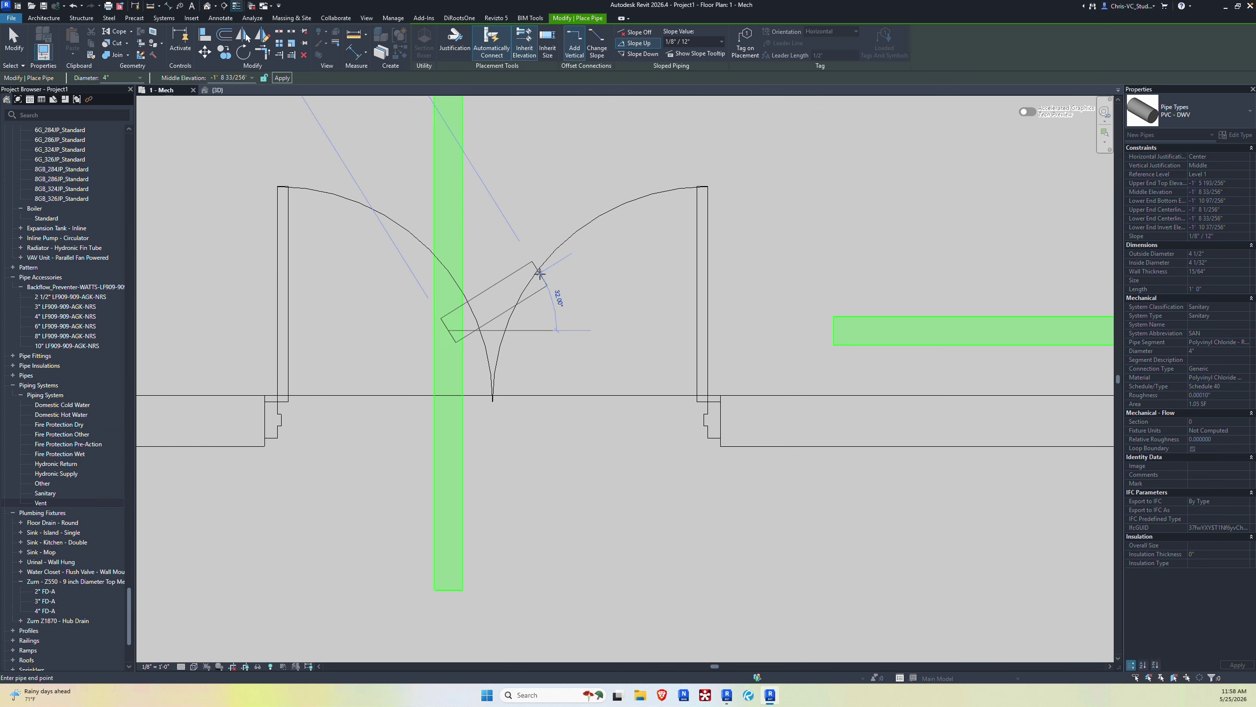
{"action": "left_click", "coordinate": [765, 338]}
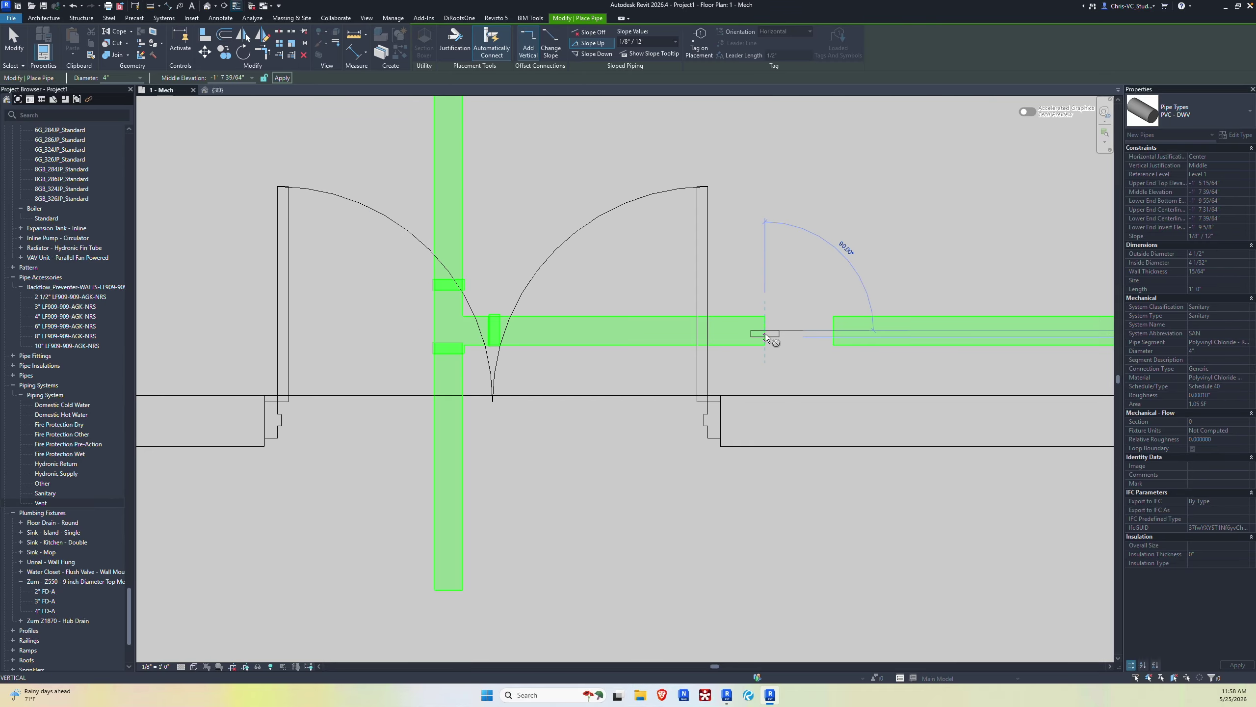
{"action": "key", "text": "Escape"}
{"action": "scroll", "coordinate": [598, 337], "scroll_direction": "down", "scroll_amount": 3}
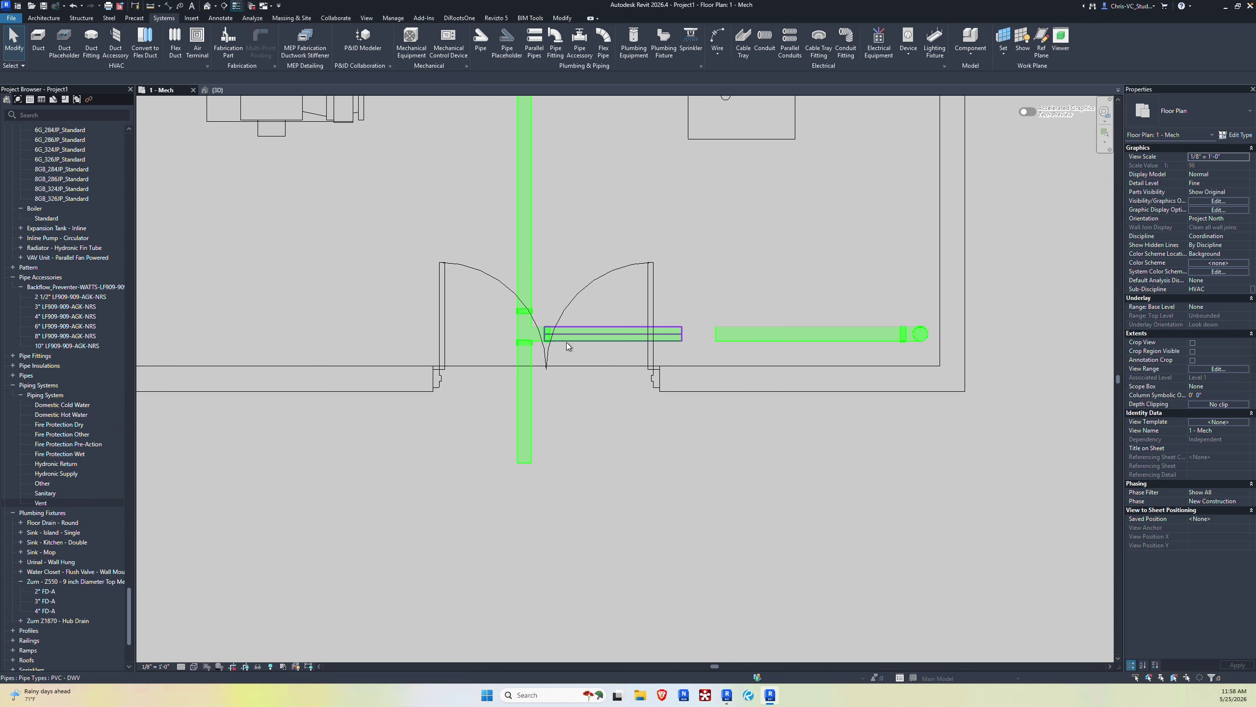
{"action": "left_click", "coordinate": [527, 331]}
{"action": "left_click", "coordinate": [1160, 122]}
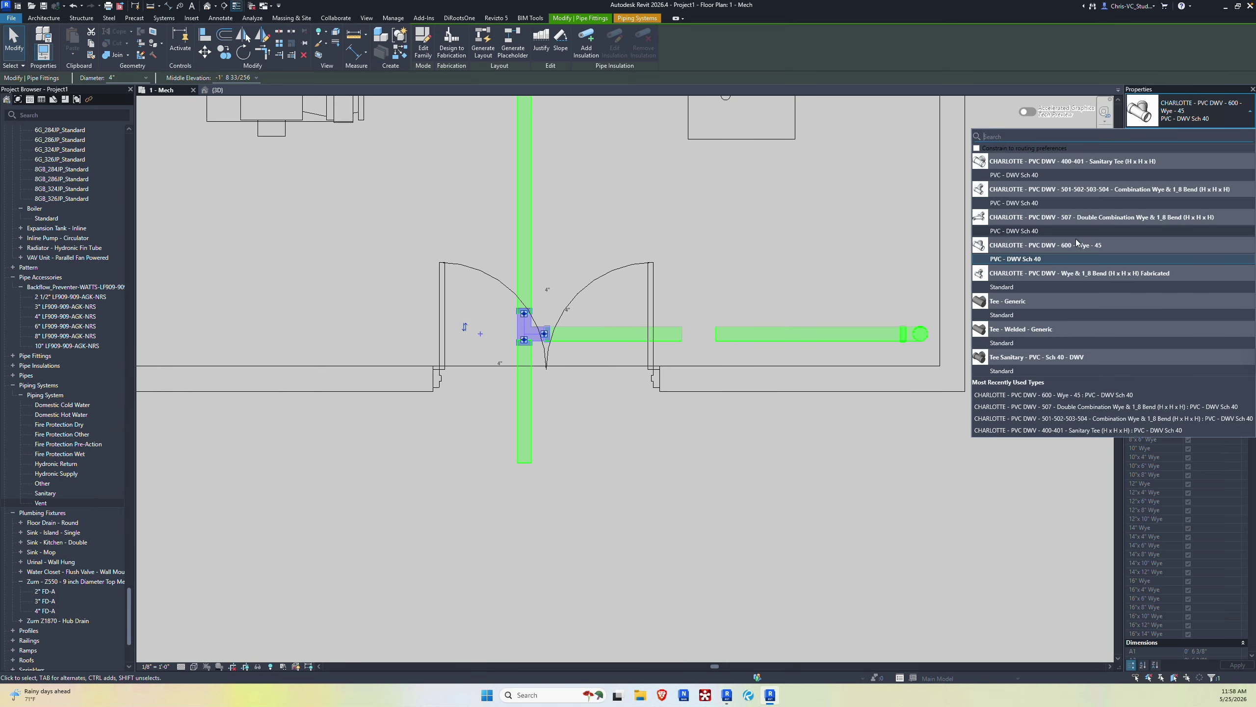
{"action": "left_click", "coordinate": [1012, 204]}
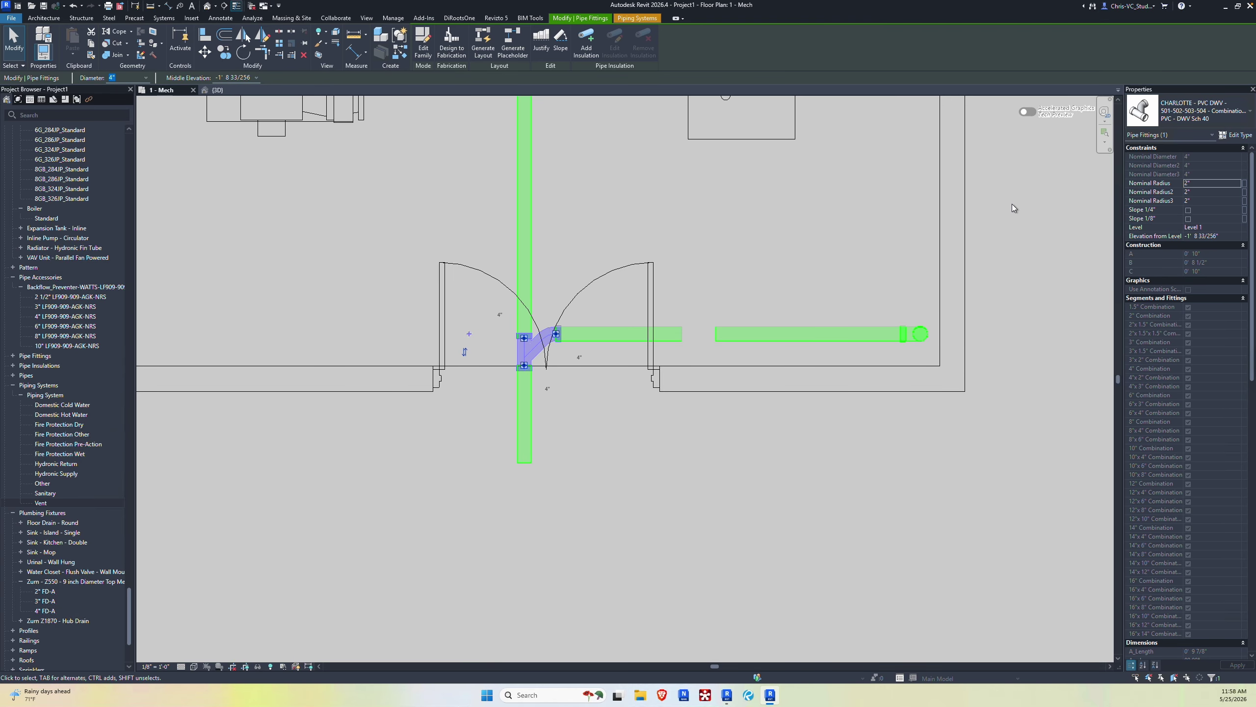
{"action": "left_click", "coordinate": [693, 270]}
{"action": "scroll", "coordinate": [809, 300], "scroll_direction": "down", "scroll_amount": 2}
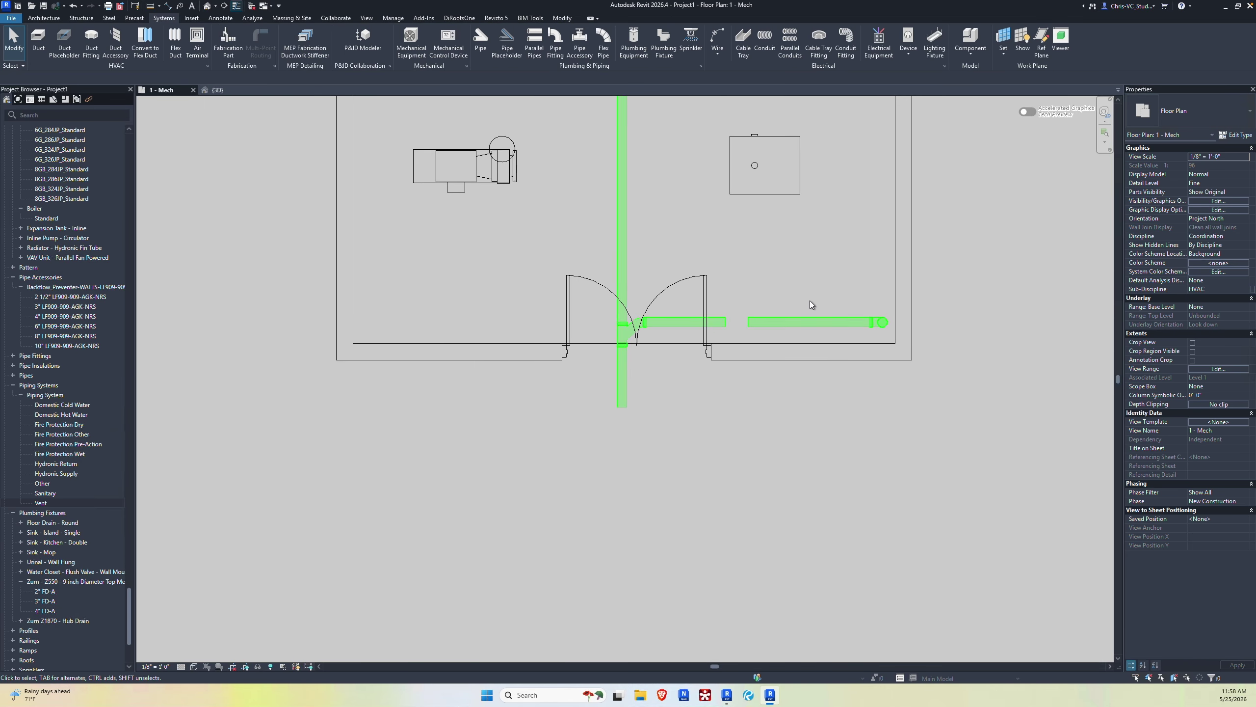
{"action": "scroll", "coordinate": [809, 301], "scroll_direction": "down", "scroll_amount": 1}
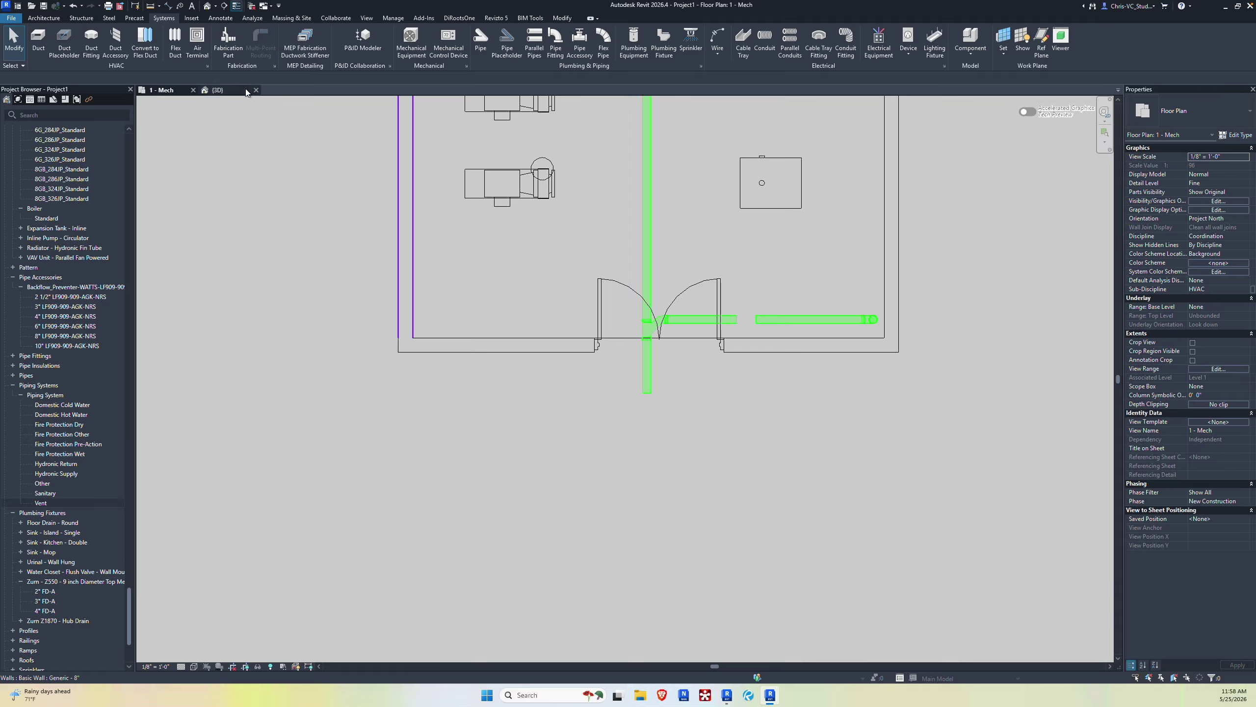
Step: Compare the two branch segments' heights in 3D, then cut a section along the door wall facing them in the 1 - Mech plan and open it
{"action": "left_click", "coordinate": [218, 90]}
{"action": "middle_click_drag", "start_coordinate": [886, 456], "coordinate": [752, 357]}
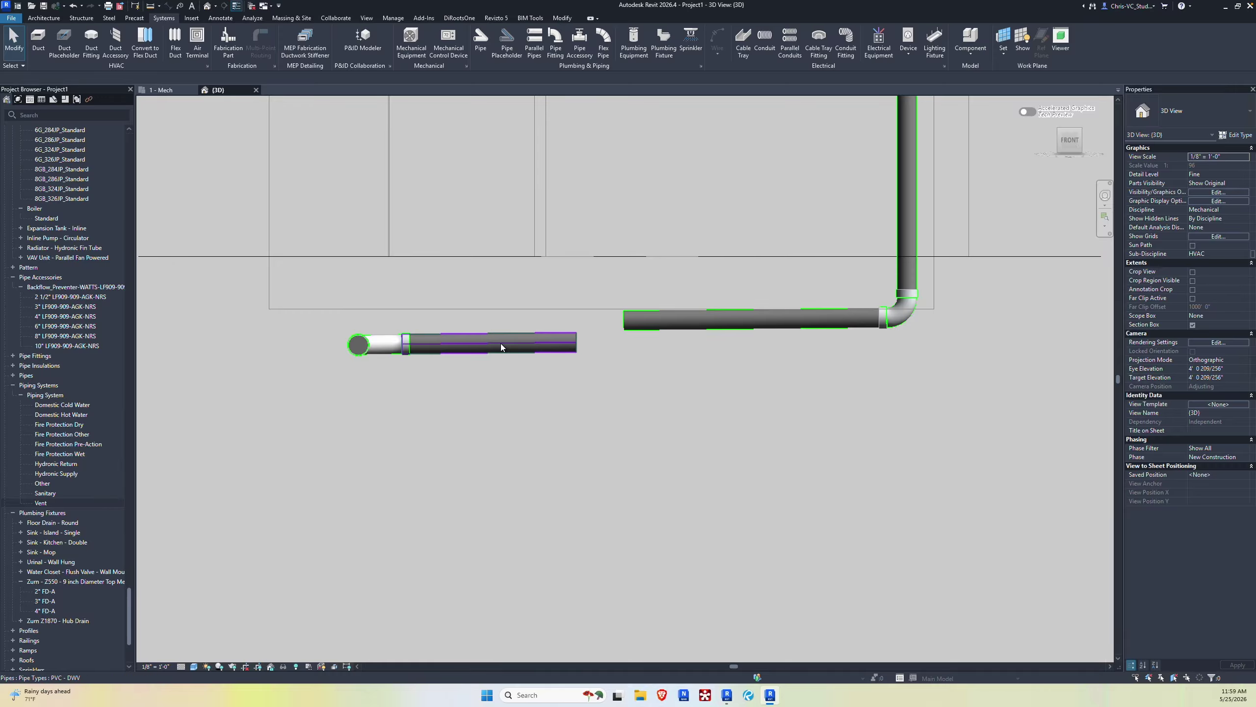
{"action": "left_click", "coordinate": [163, 90]}
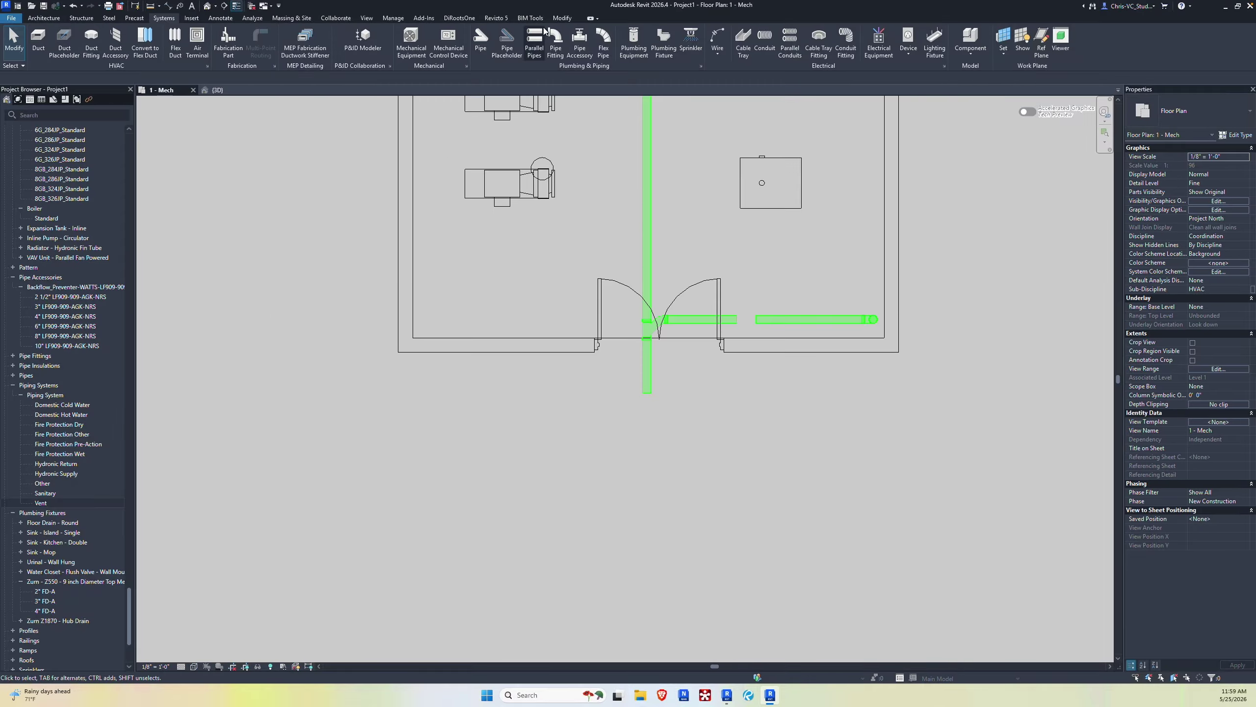
{"action": "left_click", "coordinate": [224, 6]}
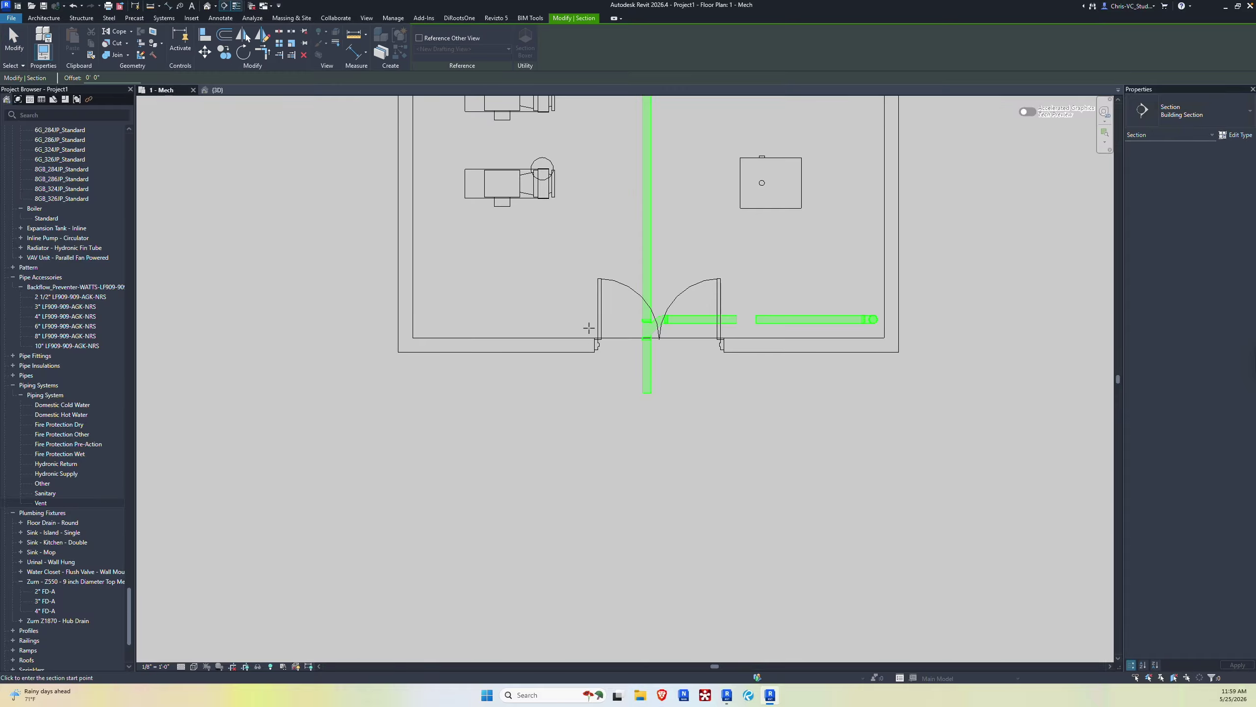
{"action": "left_click", "coordinate": [544, 333]}
{"action": "left_click", "coordinate": [919, 334]}
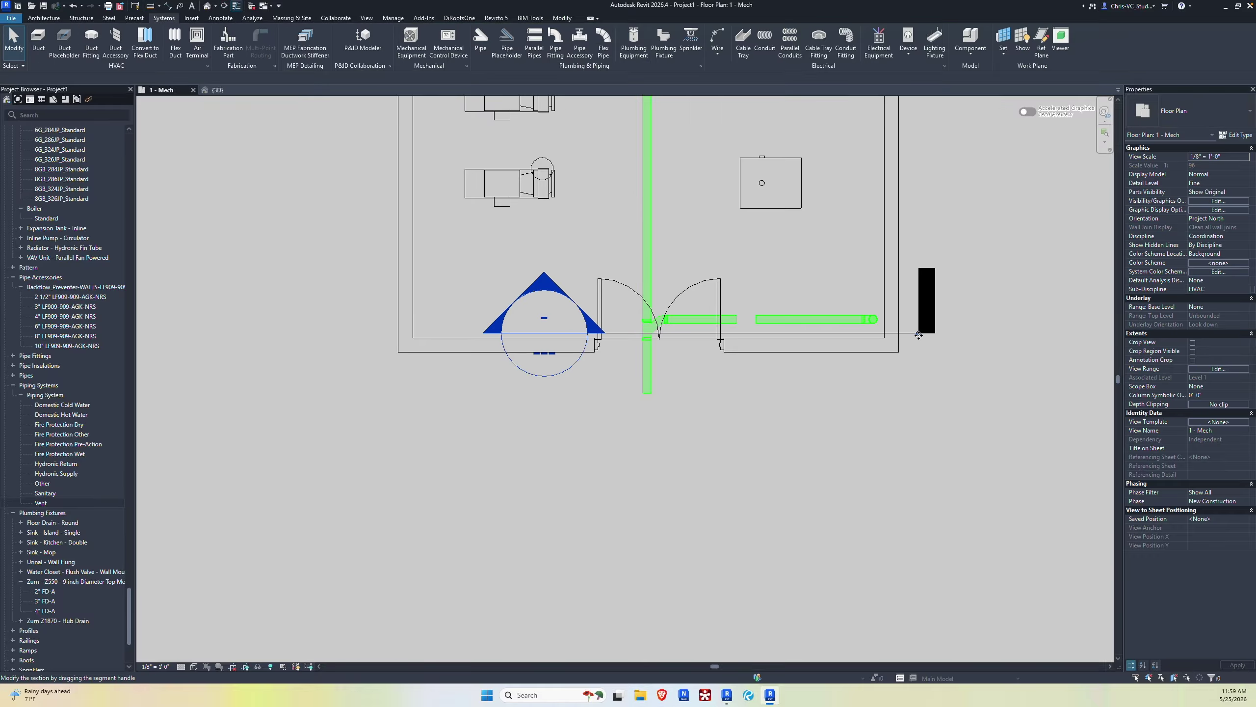
{"action": "scroll", "coordinate": [908, 341], "scroll_direction": "down", "scroll_amount": 1}
{"action": "scroll", "coordinate": [908, 341], "scroll_direction": "down", "scroll_amount": 1}
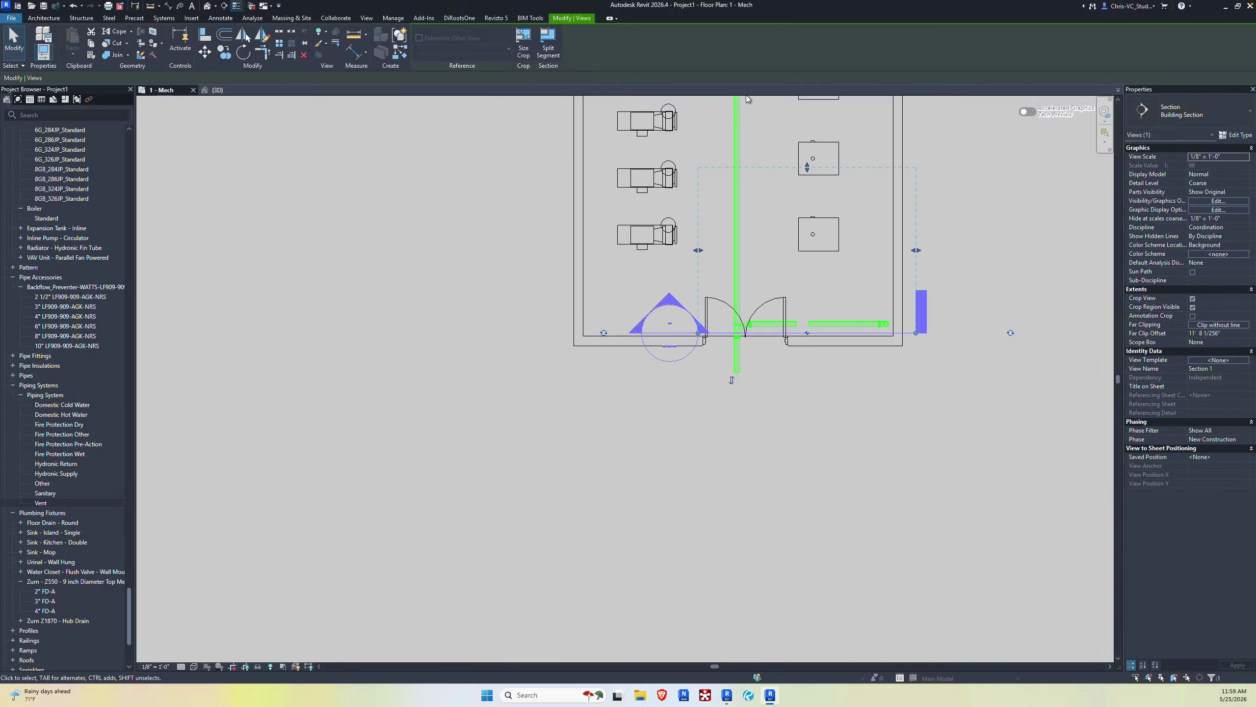
{"action": "right_click", "coordinate": [865, 333]}
{"action": "left_click", "coordinate": [905, 406]}
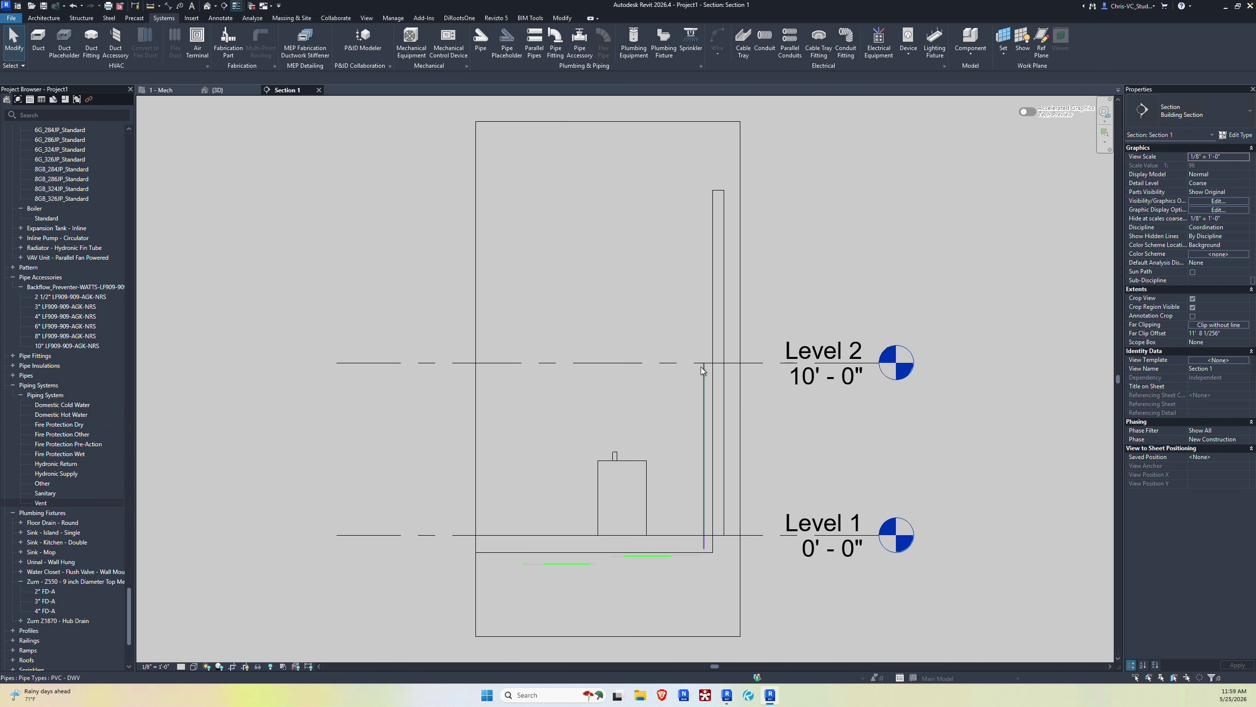
Step: Set the section view's detail level to Fine and its visual style to Wireframe
{"action": "left_click", "coordinate": [181, 666]}
{"action": "left_click", "coordinate": [189, 655]}
{"action": "left_click", "coordinate": [193, 666]}
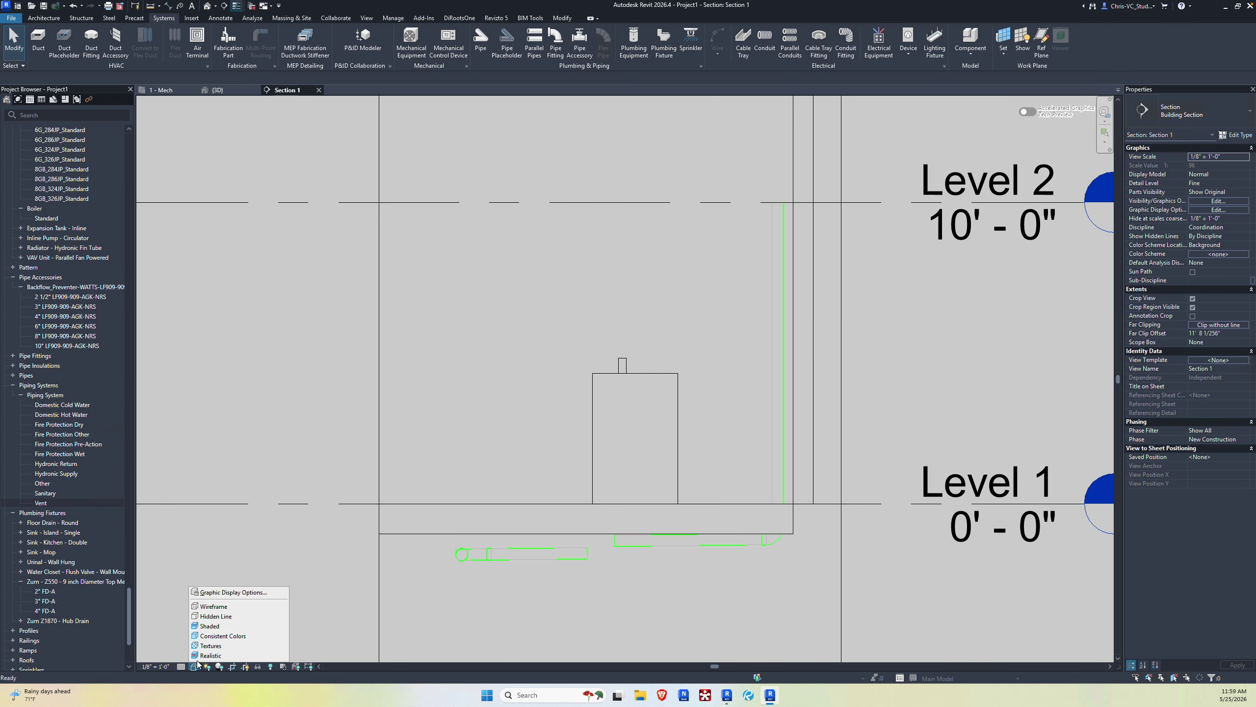
{"action": "left_click", "coordinate": [213, 606]}
{"action": "scroll", "coordinate": [625, 581], "scroll_direction": "up", "scroll_amount": 3}
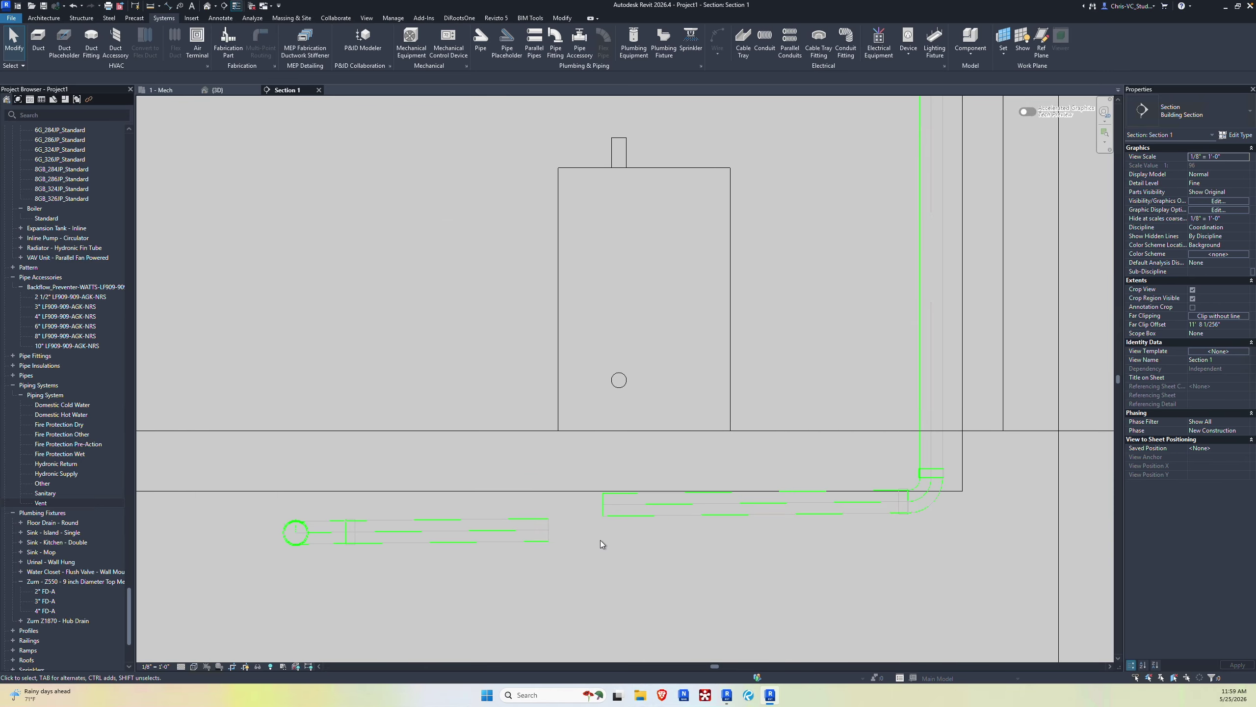
Step: Align the centerline of the higher branch pipe with the centerline of the pipe coming off the main
{"action": "key", "text": "a"}
{"action": "key", "text": "l"}
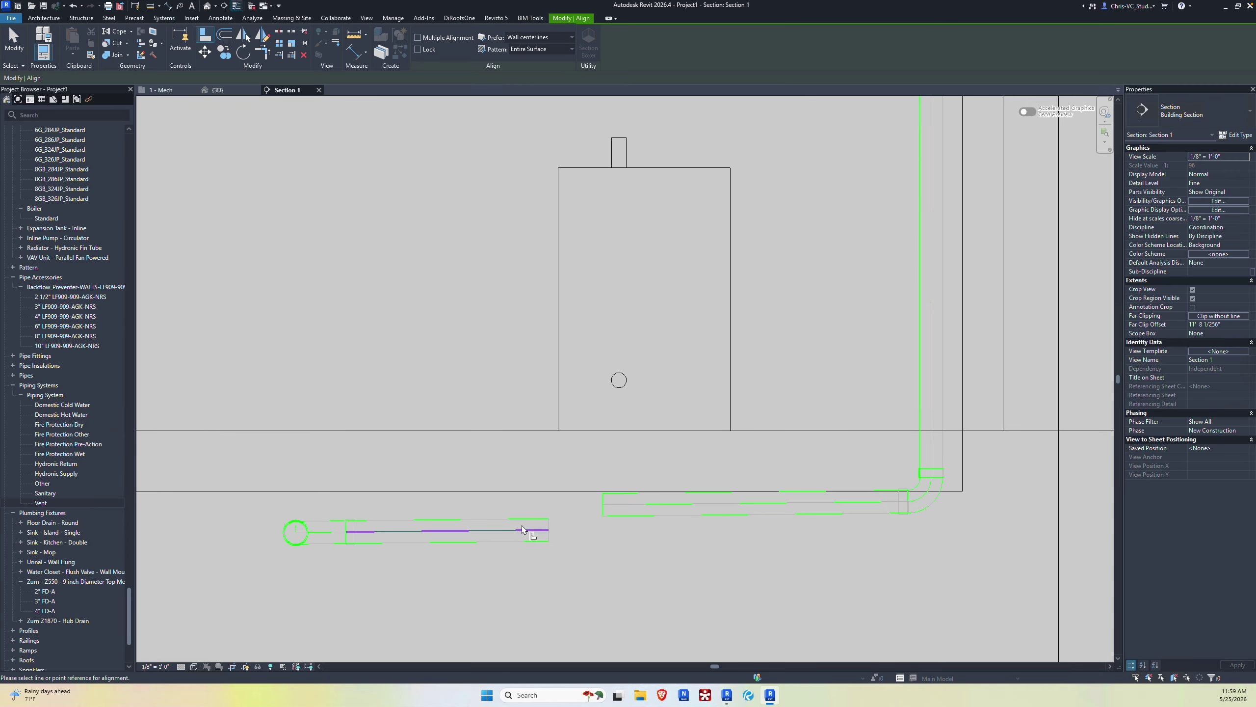
{"action": "left_click", "coordinate": [535, 530]}
{"action": "left_click", "coordinate": [653, 505]}
{"action": "key", "text": "Escape"}
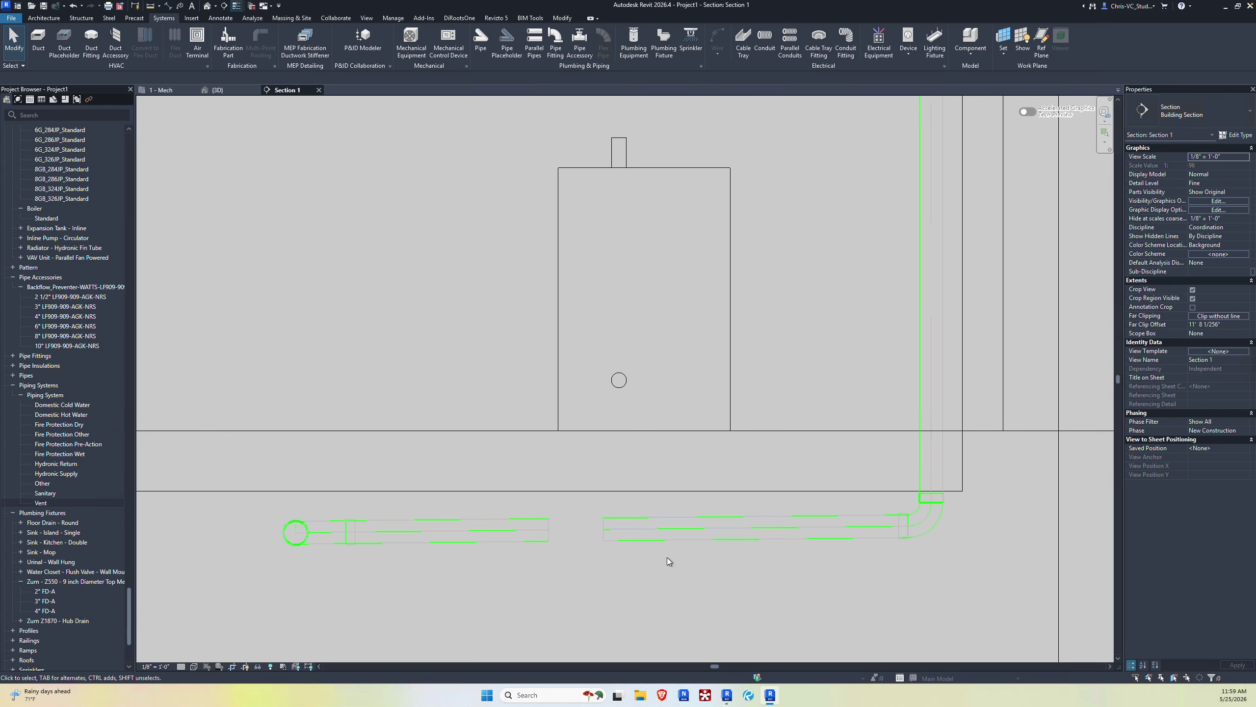
Step: Try to join the two branch segments in the section with Trim/Extend to Corner
{"action": "key", "text": "t"}
{"action": "key", "text": "r"}
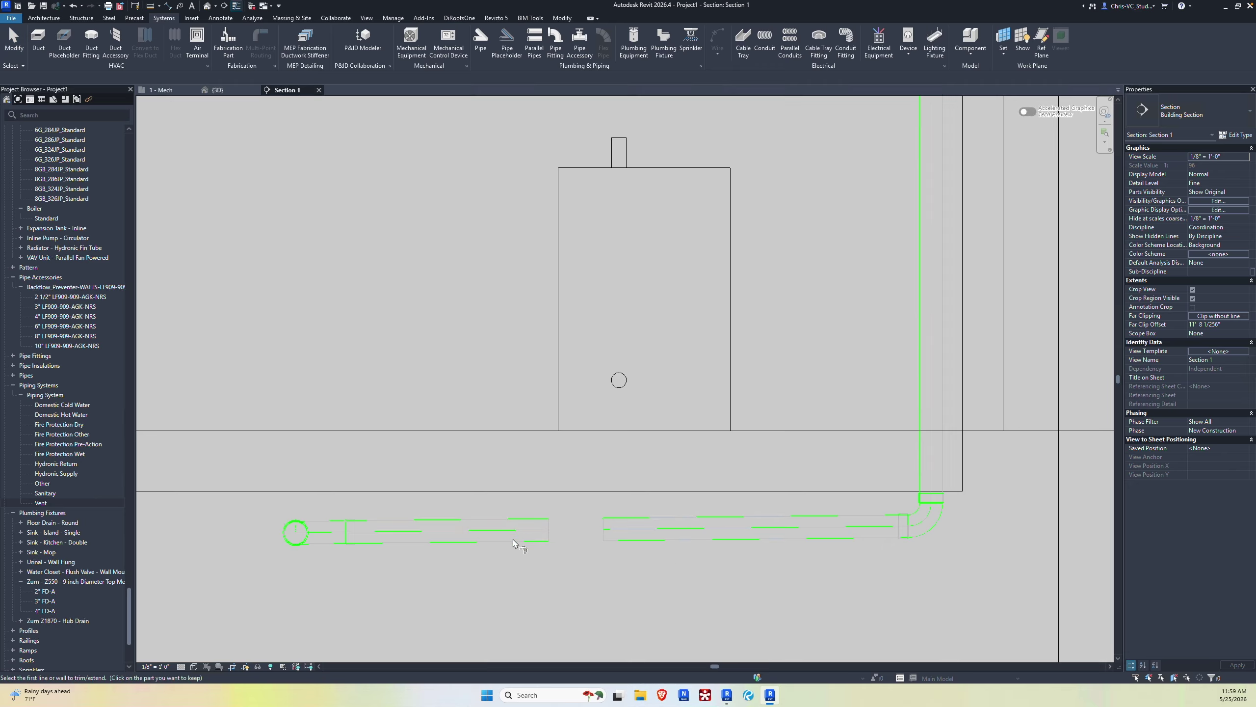
{"action": "left_click", "coordinate": [519, 533]}
{"action": "left_click", "coordinate": [616, 528]}
{"action": "key", "text": "Escape"}
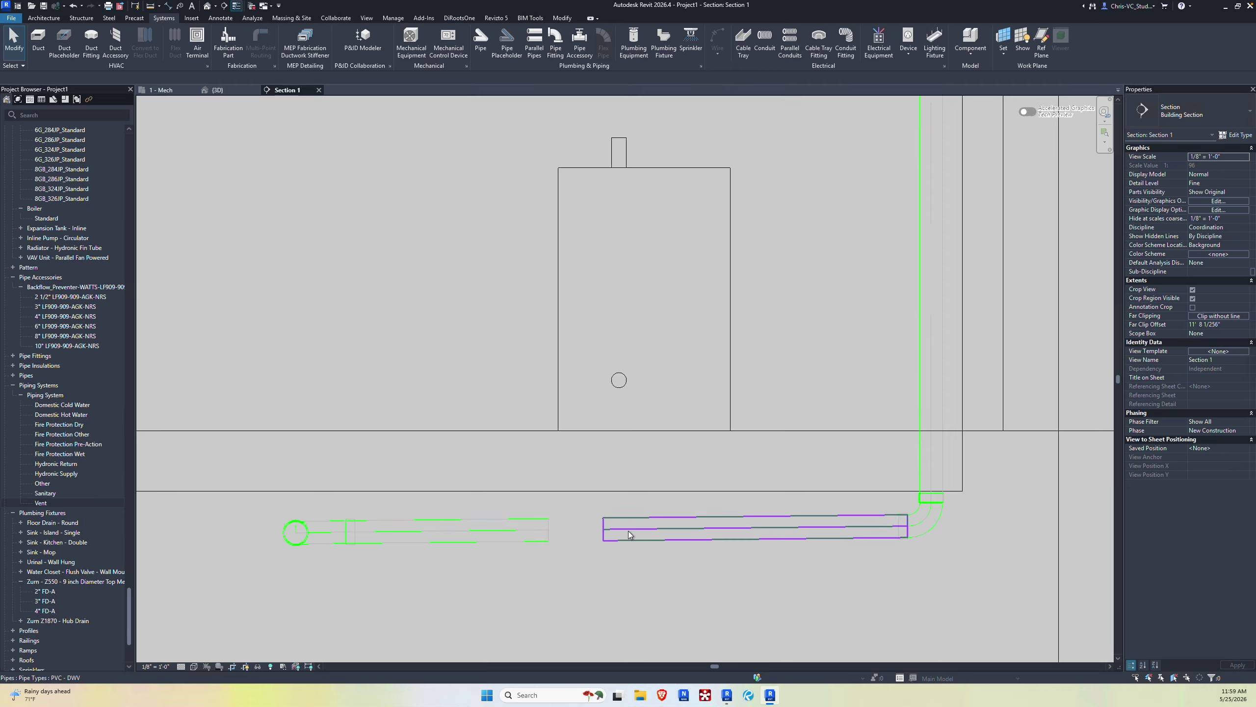
Step: In the 1 - Mech plan, try to join the two branch segments across the gap with Trim/Extend to Corner
{"action": "left_click", "coordinate": [166, 90]}
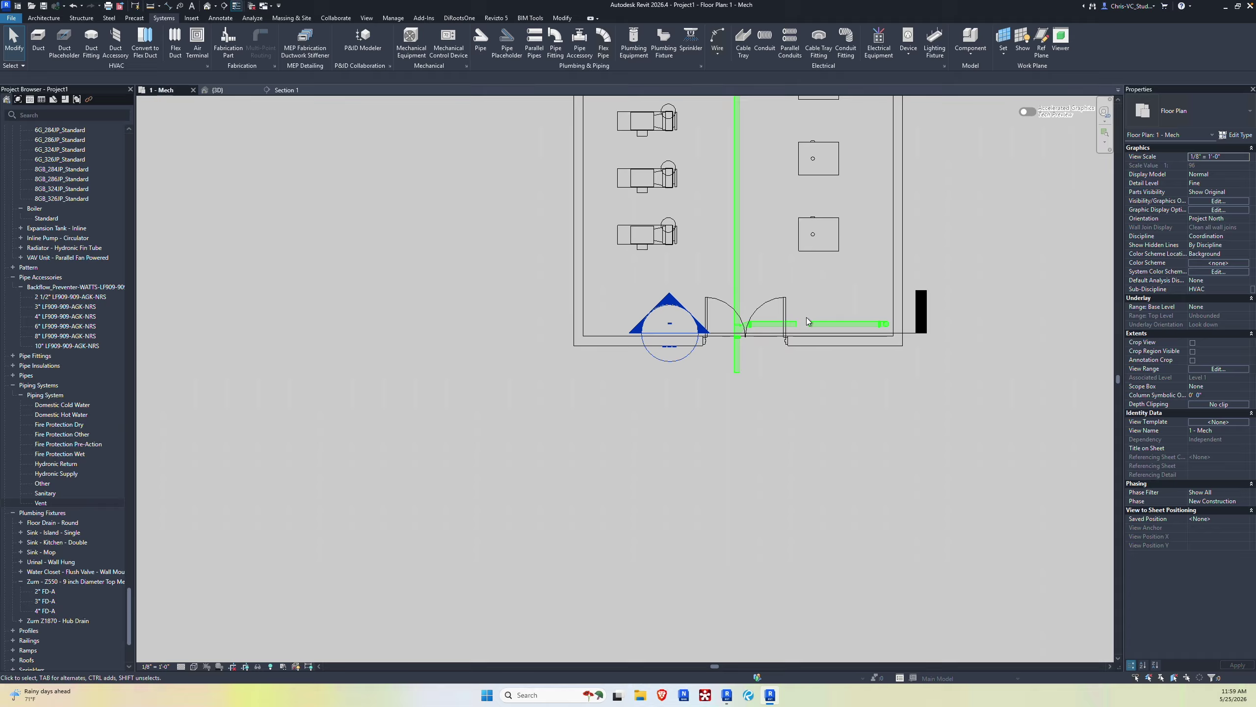
{"action": "scroll", "coordinate": [807, 322], "scroll_direction": "up", "scroll_amount": 3}
{"action": "key", "text": "t"}
{"action": "key", "text": "r"}
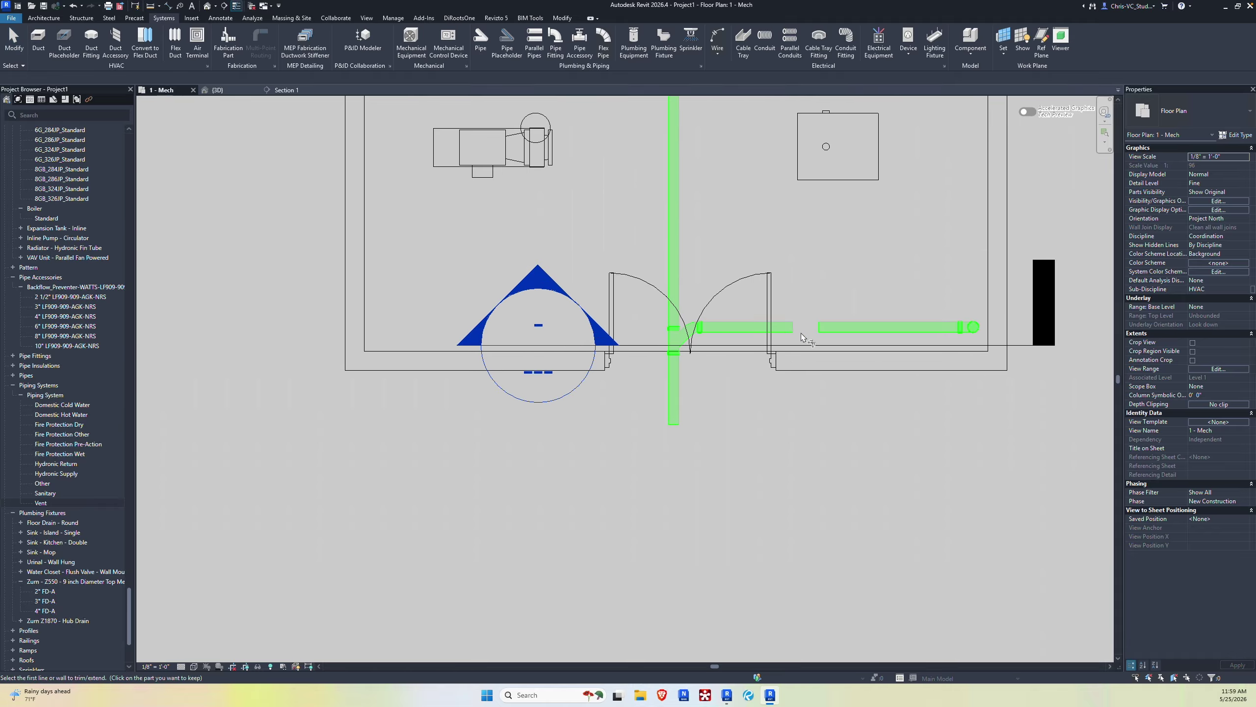
{"action": "left_click", "coordinate": [790, 328]}
{"action": "key", "text": "Escape"}
{"action": "scroll", "coordinate": [801, 331], "scroll_direction": "up", "scroll_amount": 2}
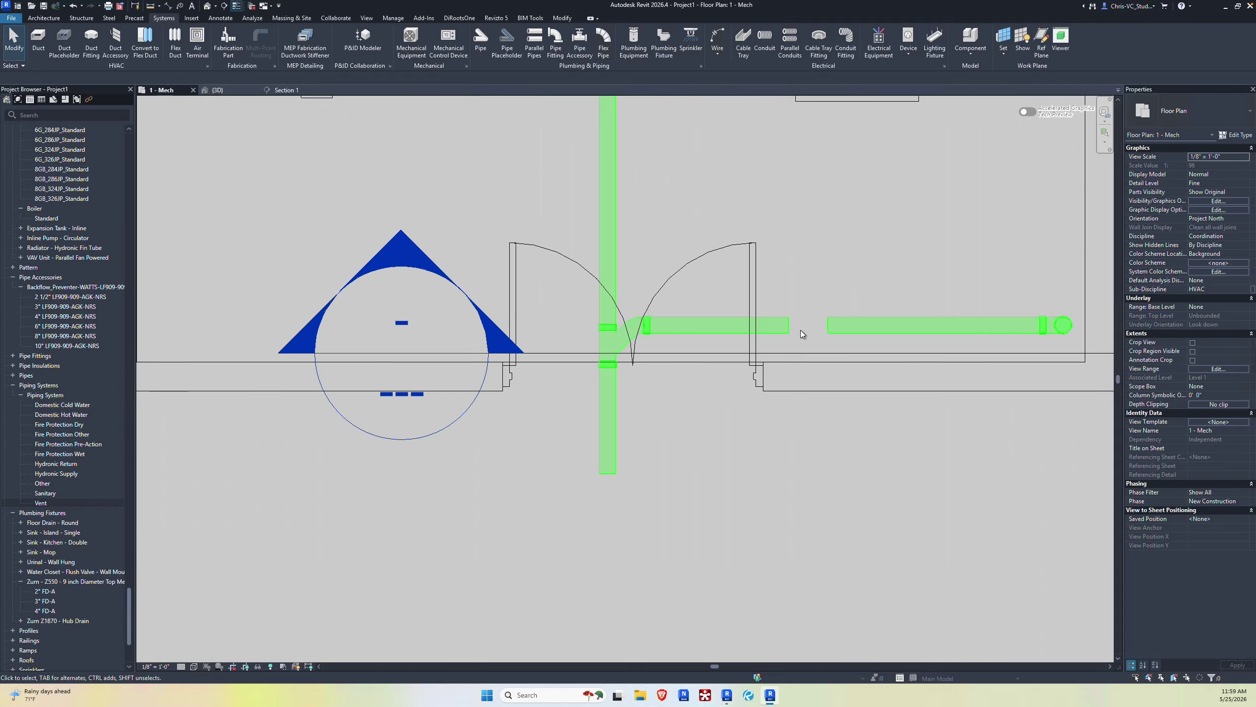
{"action": "key", "text": "a"}
{"action": "key", "text": "l"}
{"action": "left_click", "coordinate": [842, 329]}
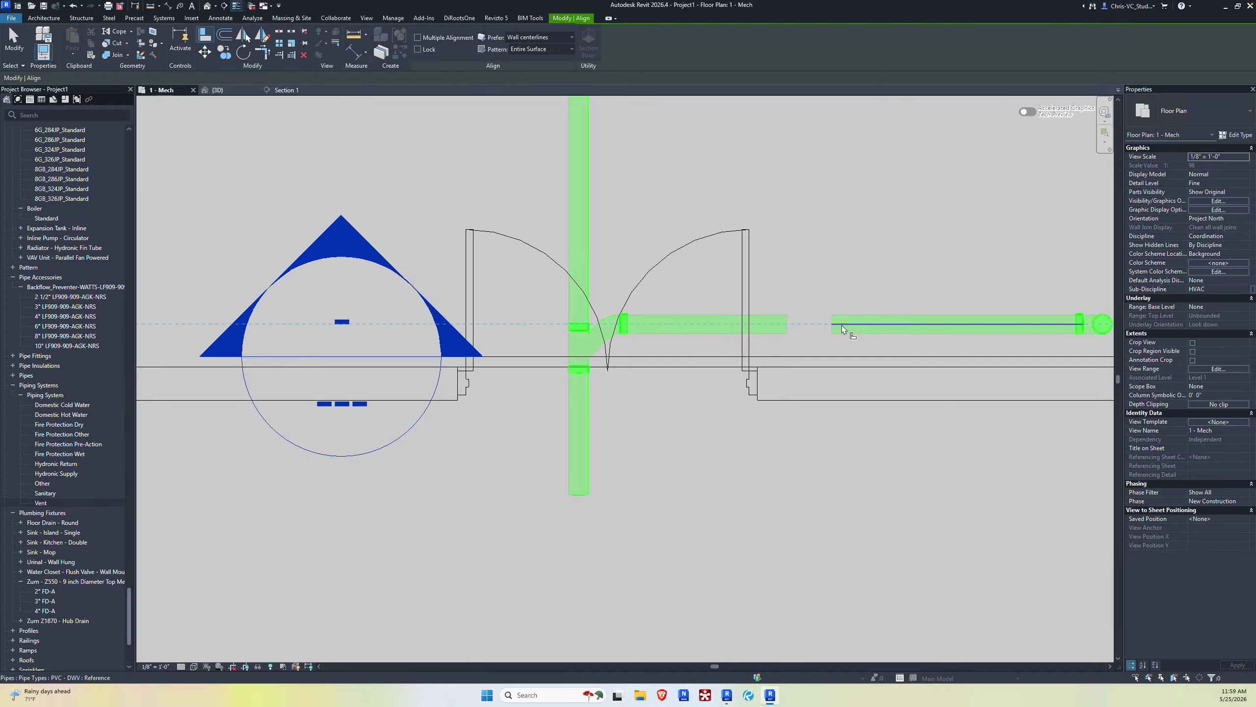
{"action": "key", "text": "Escape"}
{"action": "key", "text": "Escape"}
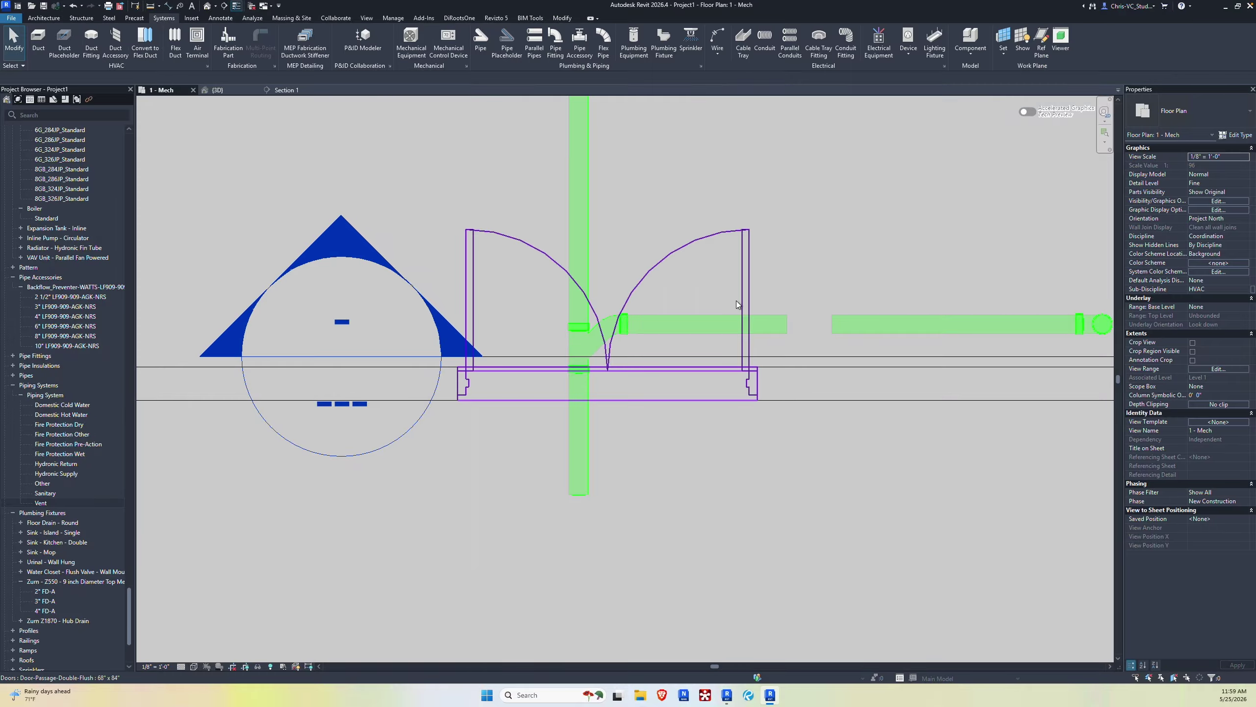
Step: Join the two aligned branch segments beside the double doors into one continuous pipe with Trim/Extend to Corner
{"action": "left_click", "coordinate": [875, 322]}
{"action": "left_click", "coordinate": [262, 52]}
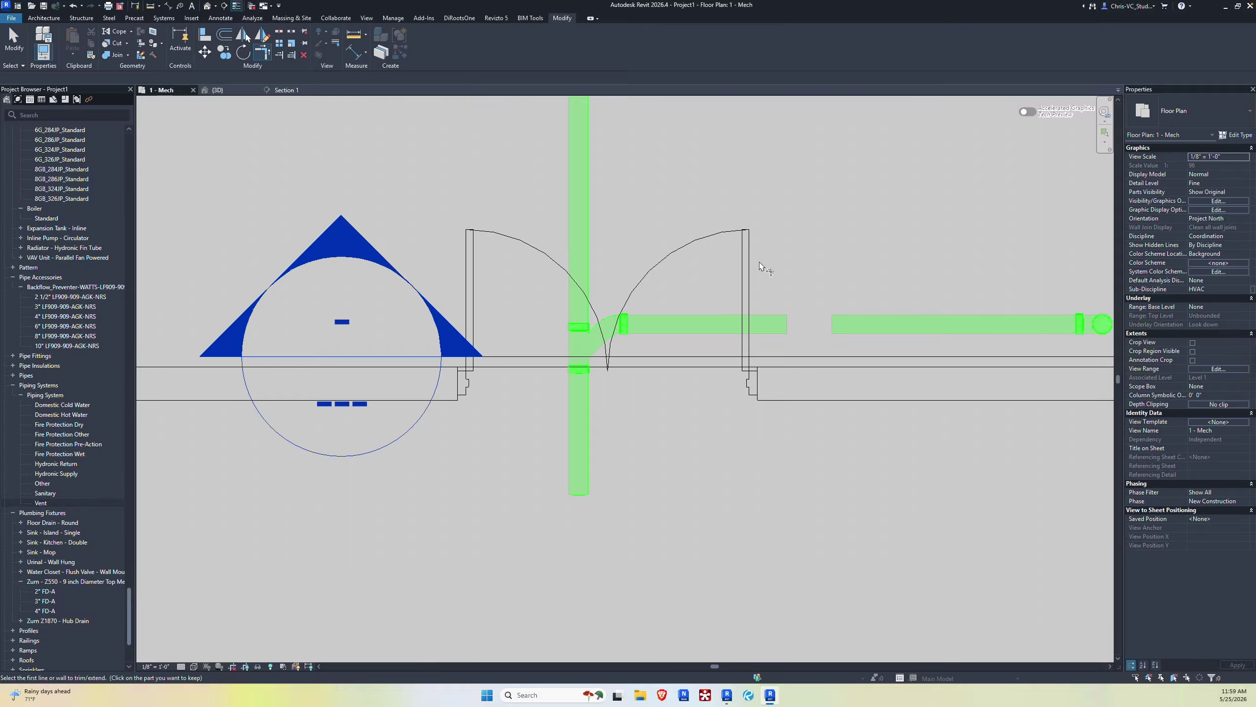
{"action": "left_click", "coordinate": [862, 319]}
{"action": "left_click", "coordinate": [768, 325]}
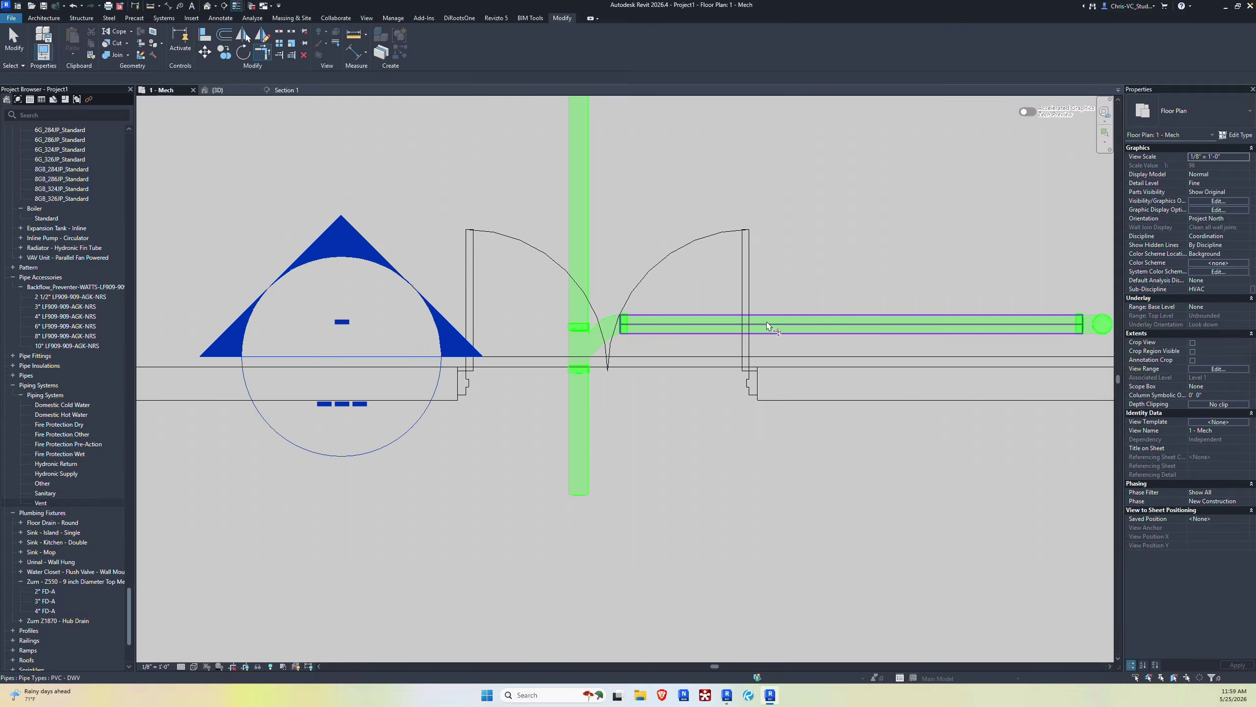
{"action": "key", "text": "Escape"}
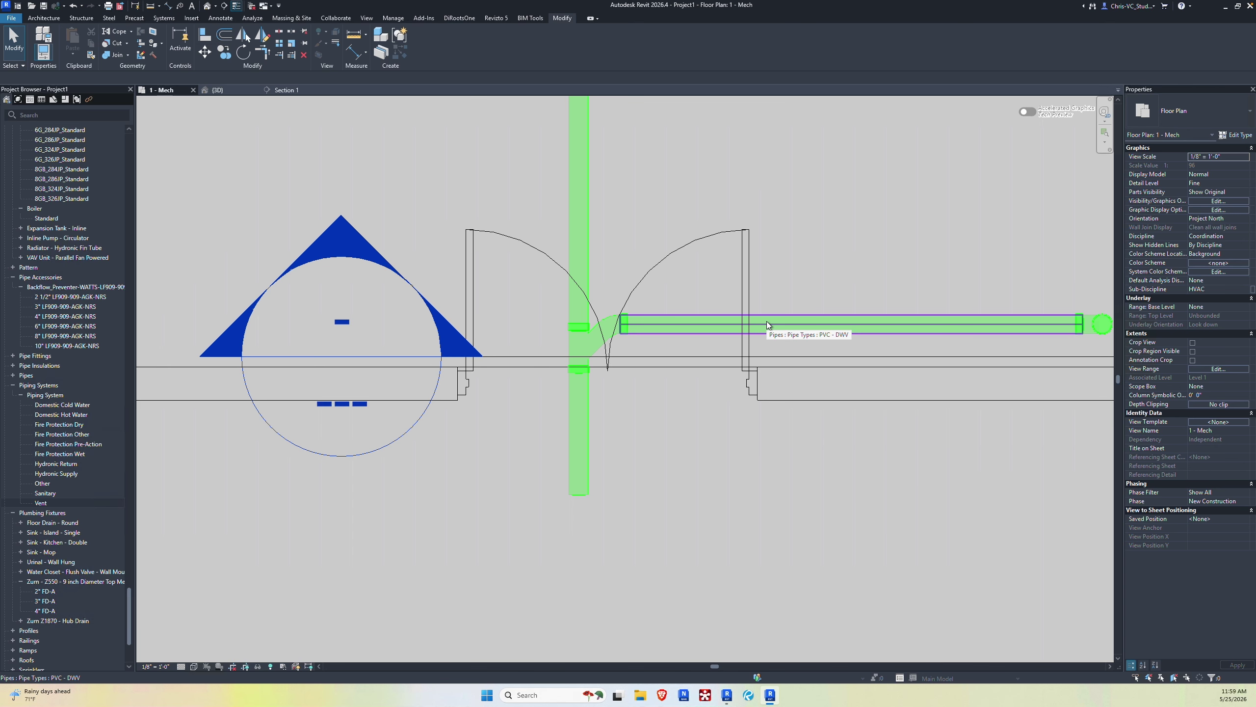
Step: Shorten the joined branch to about 6' - 10", pulling its end off the combination wye back to the door edge
{"action": "left_click", "coordinate": [762, 325]}
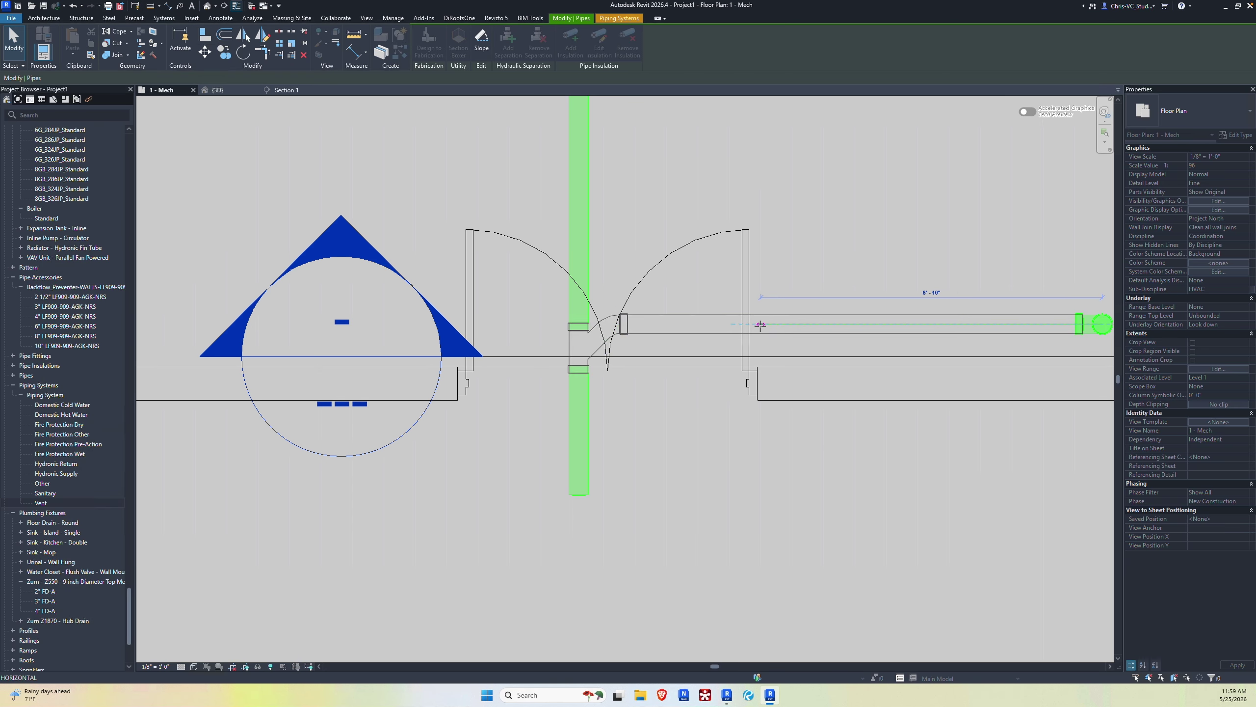
{"action": "left_click_drag", "start_coordinate": [760, 325], "coordinate": [760, 324]}
{"action": "left_click", "coordinate": [653, 340]}
Step: Delete the combination wye fitting from the main at the doorway
{"action": "left_click", "coordinate": [544, 271]}
{"action": "left_click", "coordinate": [647, 419]}
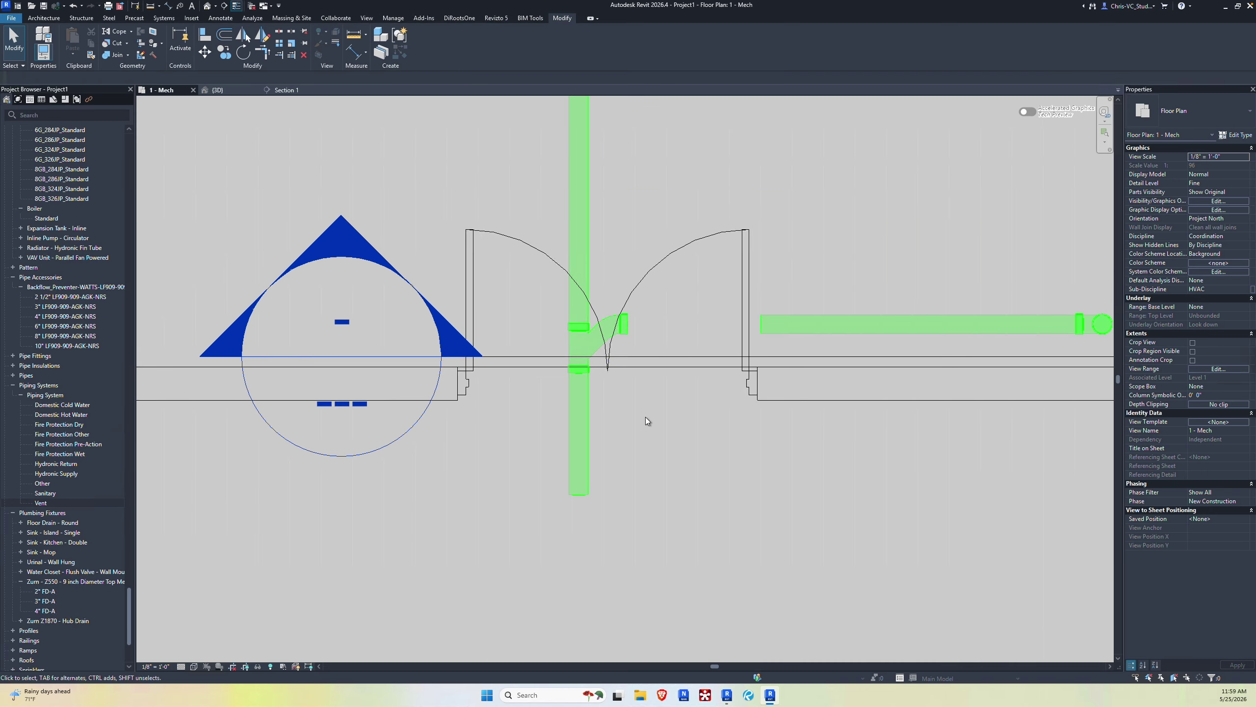
{"action": "left_click_drag", "start_coordinate": [535, 206], "coordinate": [644, 418]}
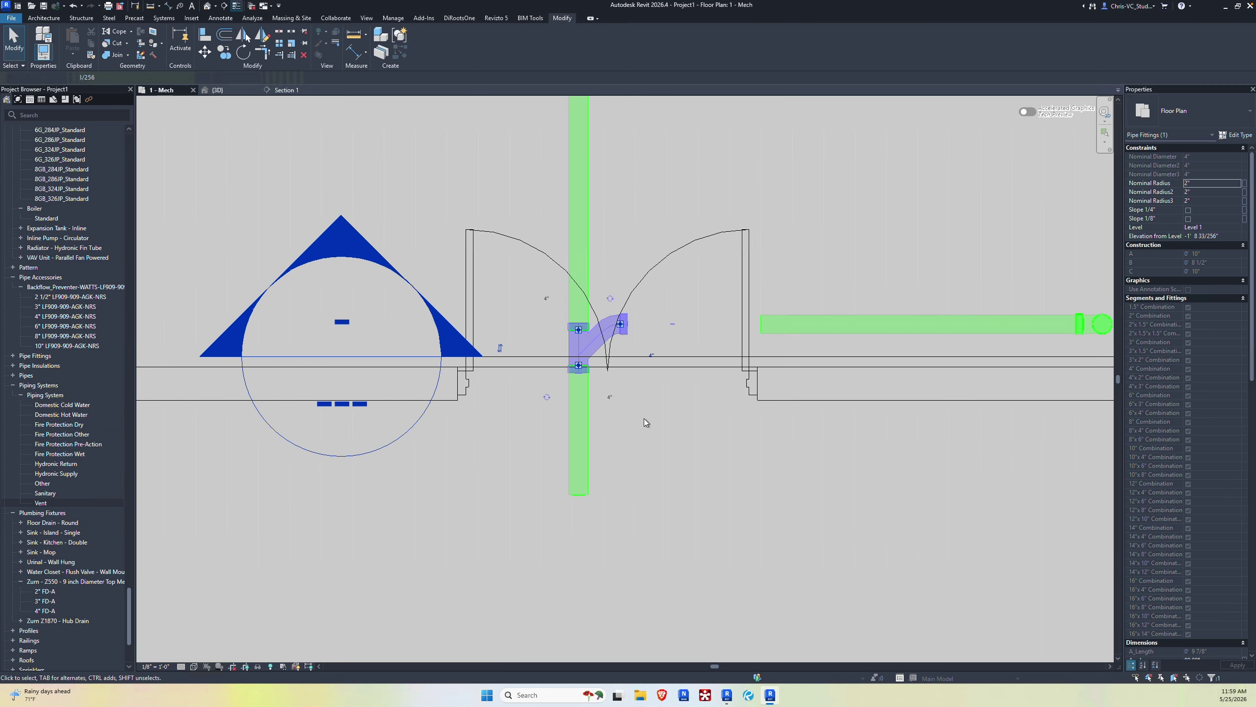
{"action": "key", "text": "Delete"}
Step: Rejoin the two main segments at the doorway into one continuous pipe with Trim/Extend to Corner
{"action": "key", "text": "t"}
{"action": "key", "text": "r"}
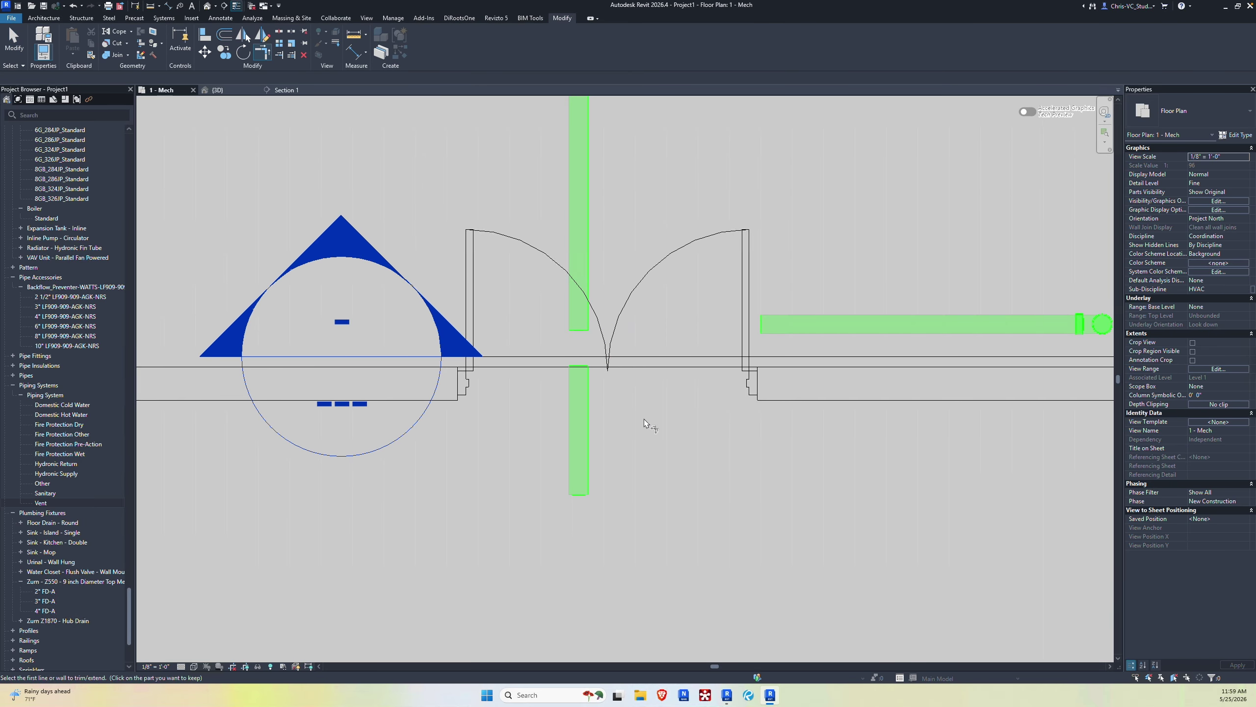
{"action": "left_click", "coordinate": [580, 393]}
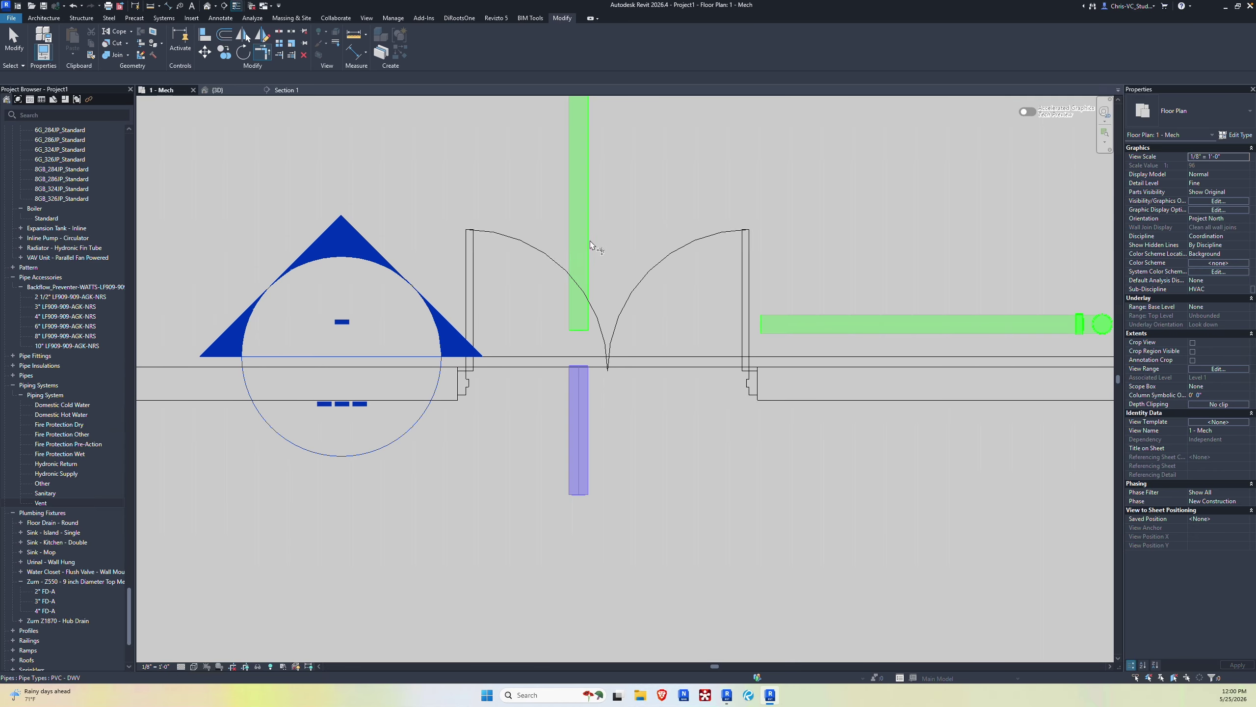
{"action": "left_click", "coordinate": [589, 244]}
{"action": "key", "text": "Escape"}
{"action": "scroll", "coordinate": [616, 327], "scroll_direction": "down", "scroll_amount": 3}
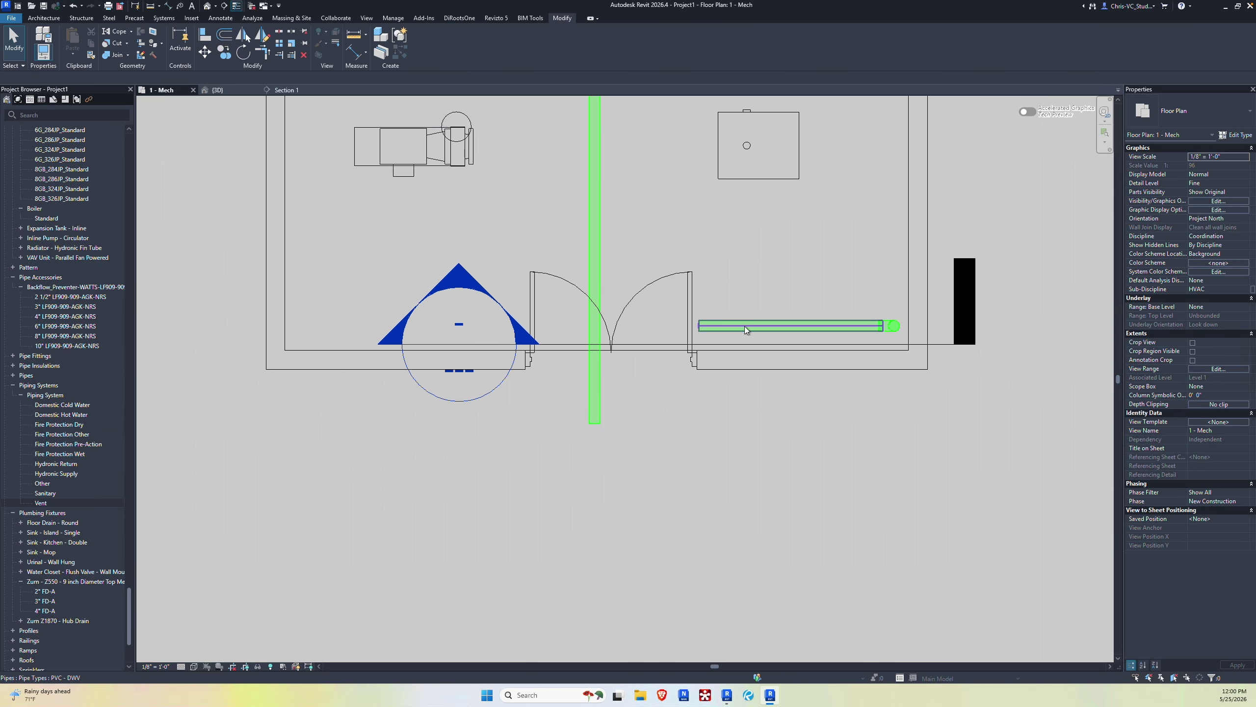
Step: In the Section 1 view, raise the sloped branch pipe well above the main, to a lower-end centerline of about -0' 10"
{"action": "left_click", "coordinate": [878, 344]}
{"action": "right_click", "coordinate": [878, 344]}
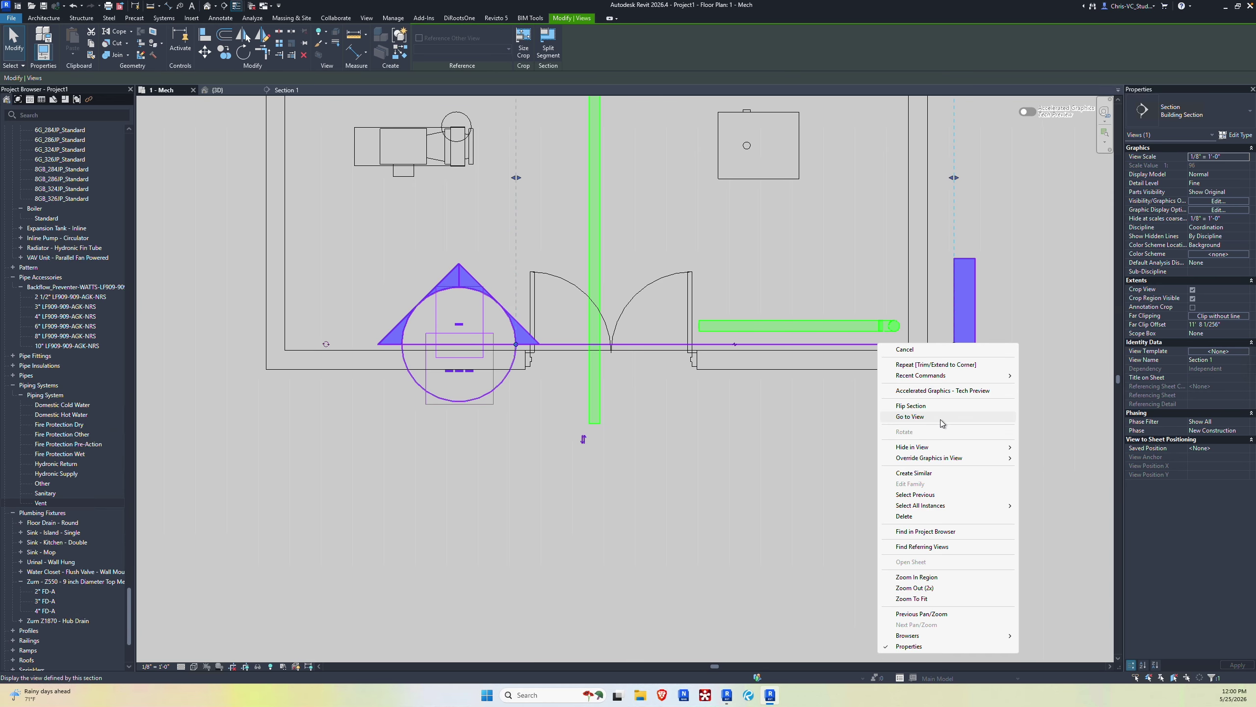
{"action": "left_click", "coordinate": [910, 416]}
{"action": "left_click", "coordinate": [784, 541]}
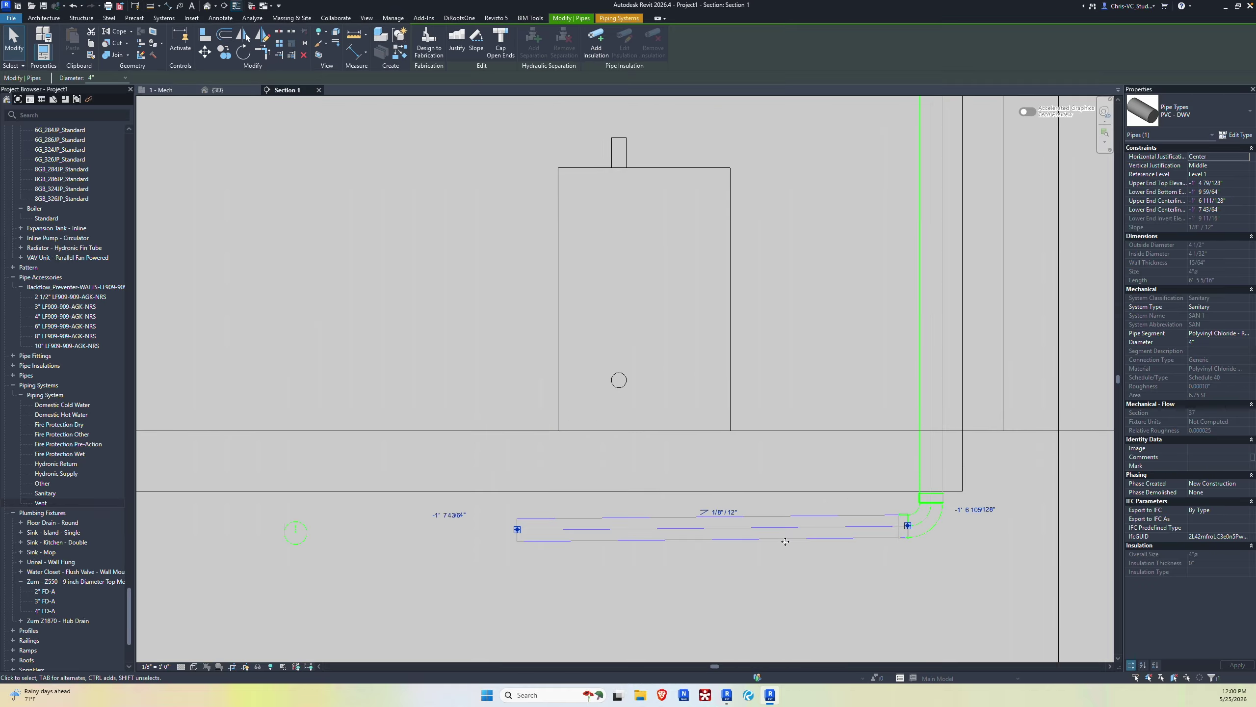
{"action": "left_click", "coordinate": [786, 530]}
{"action": "left_click_drag", "start_coordinate": [785, 530], "coordinate": [778, 470]}
{"action": "left_click", "coordinate": [773, 519]}
{"action": "scroll", "coordinate": [365, 511], "scroll_direction": "up", "scroll_amount": 3}
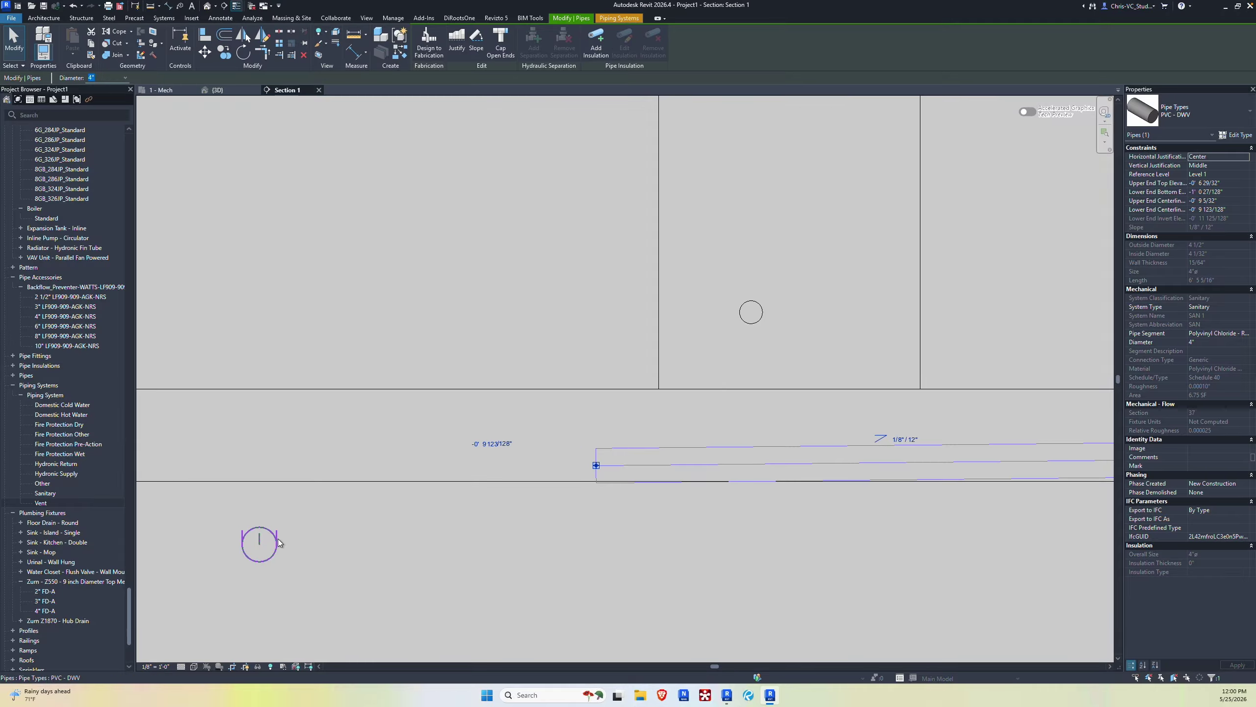
{"action": "middle_click_drag", "start_coordinate": [278, 542], "coordinate": [470, 474]}
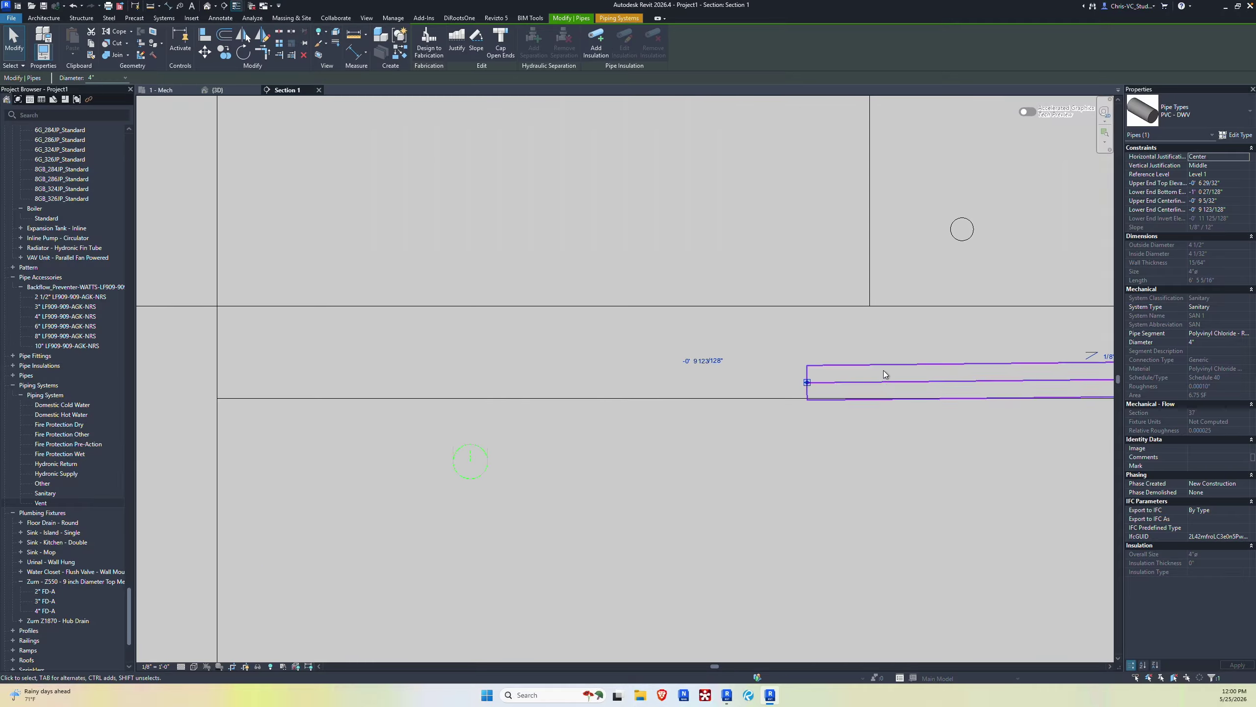
{"action": "key", "text": "Escape"}
{"action": "scroll", "coordinate": [652, 464], "scroll_direction": "down", "scroll_amount": 3}
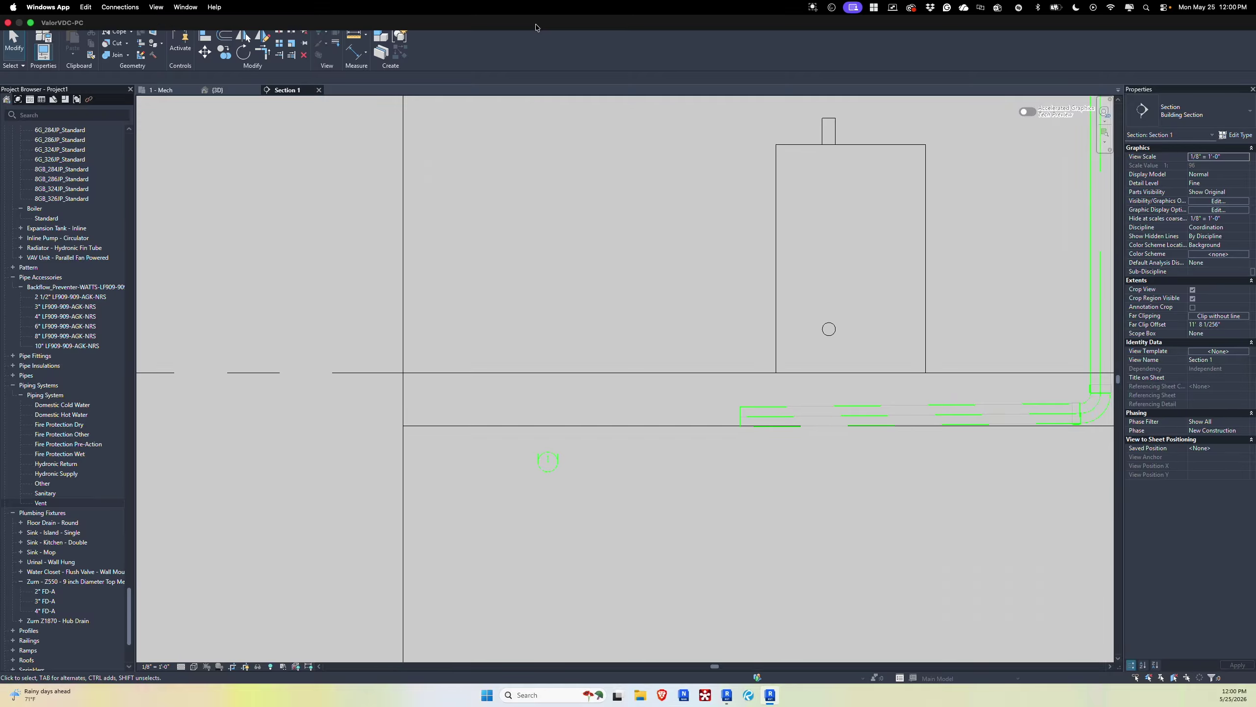
Step: In the 3D view, align the raised branch to the main's elevation with the Align Branches tool, taking the main as reference
{"action": "left_click", "coordinate": [530, 18]}
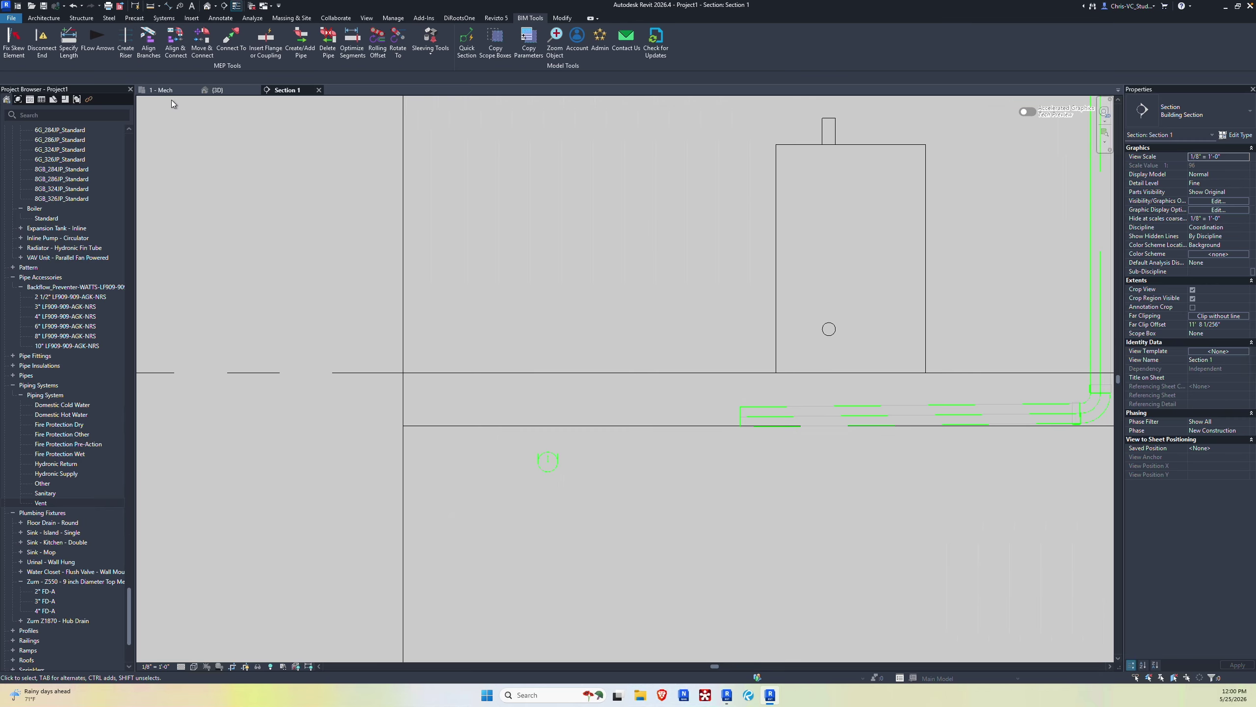
{"action": "left_click", "coordinate": [236, 91]}
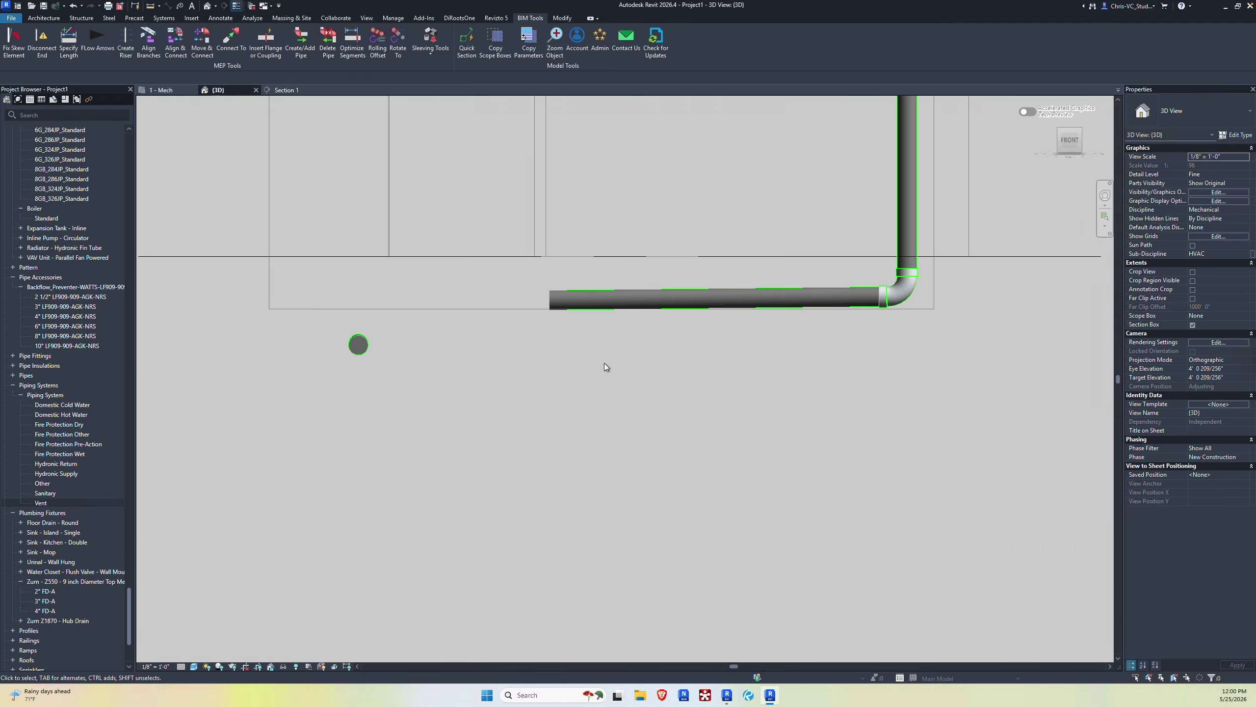
{"action": "left_click", "coordinate": [1063, 140]}
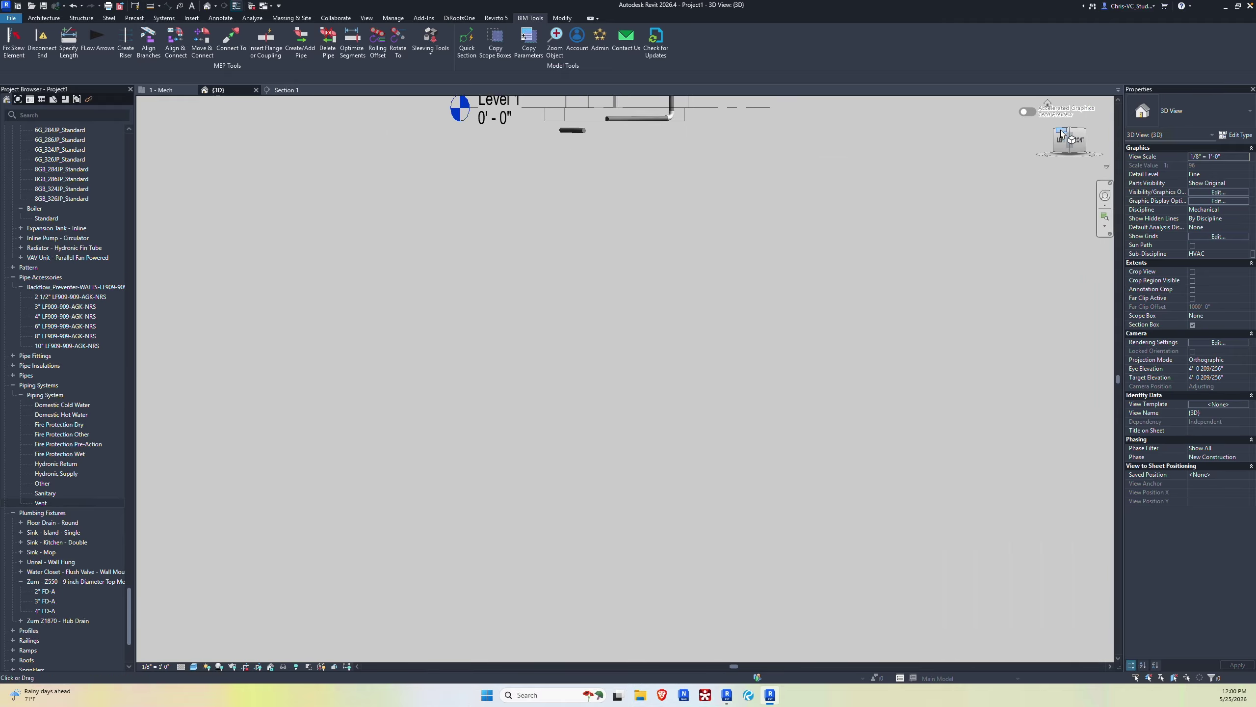
{"action": "middle_click_drag", "start_coordinate": [870, 255], "coordinate": [676, 426], "text": "shift"}
{"action": "scroll", "coordinate": [676, 426], "scroll_direction": "up", "scroll_amount": 5}
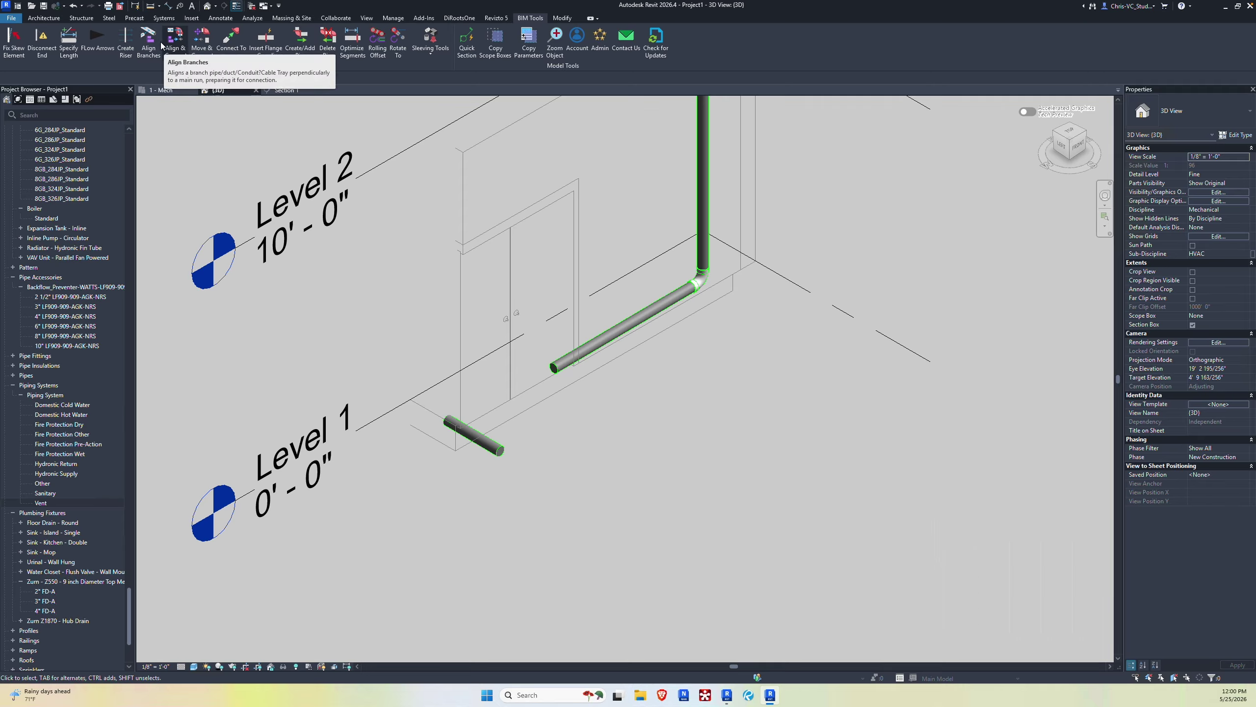
{"action": "left_click", "coordinate": [176, 45]}
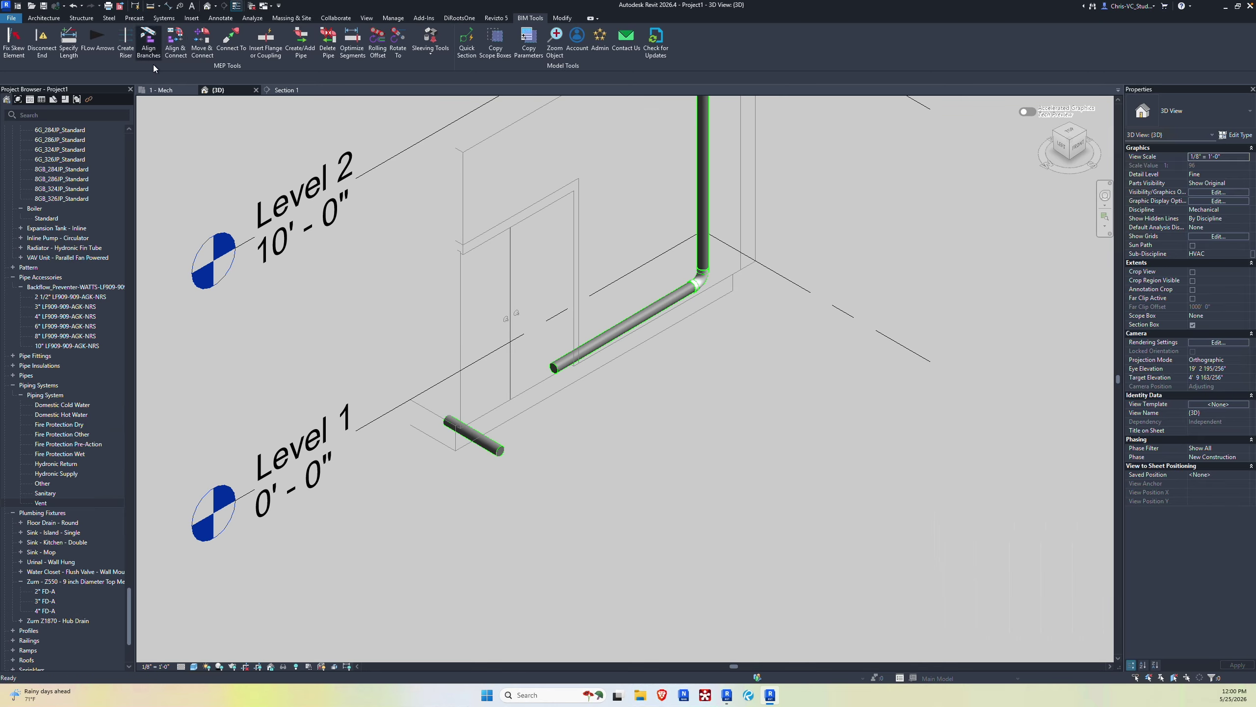
{"action": "left_click", "coordinate": [495, 443]}
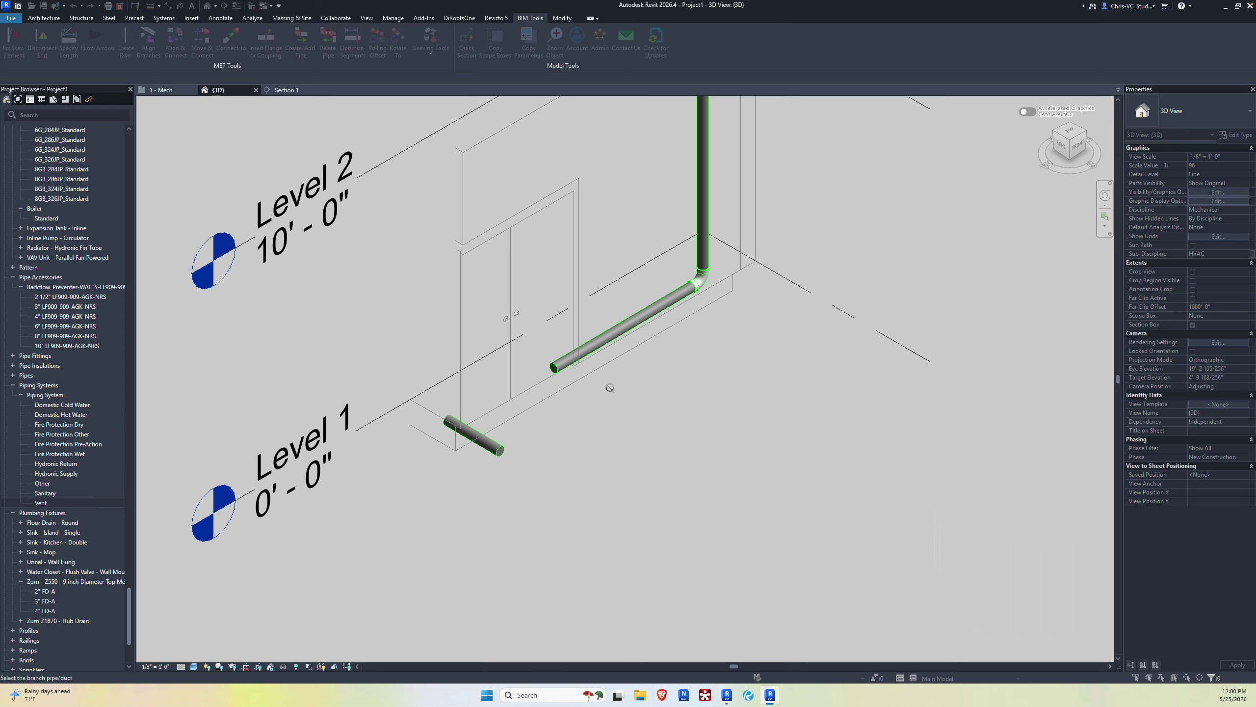
{"action": "left_click", "coordinate": [611, 344]}
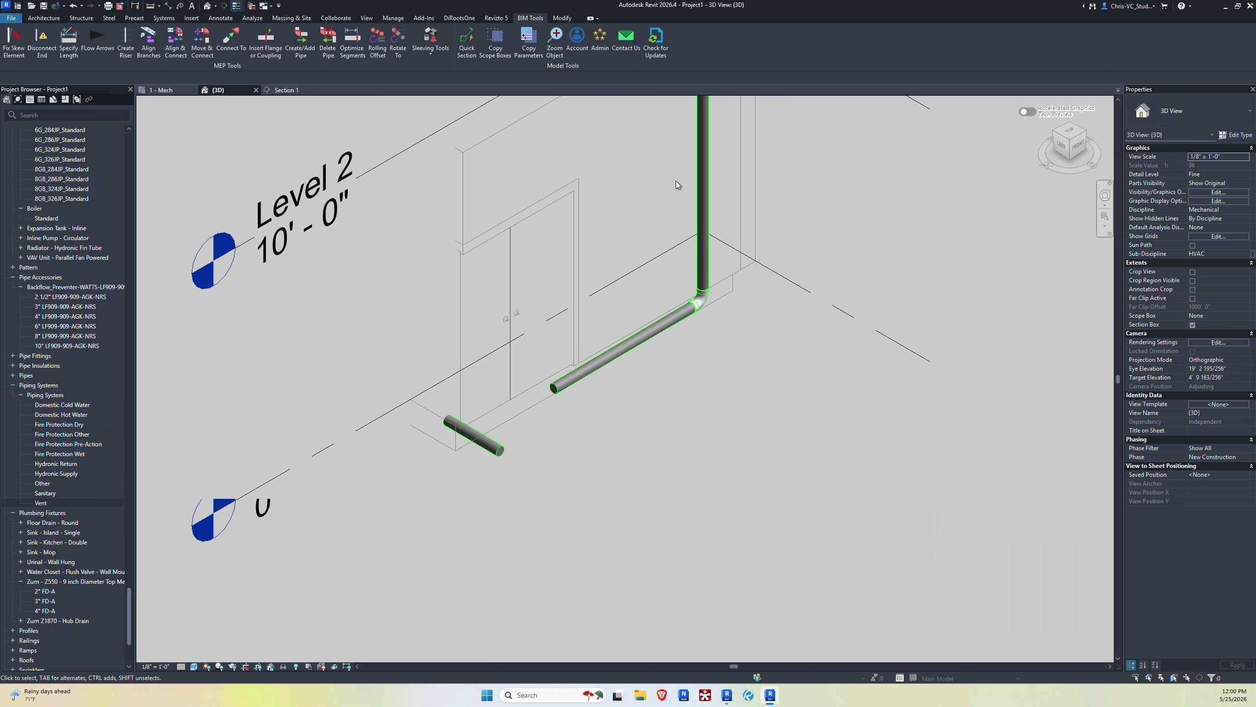
Step: In the 1 - Mech plan, extend the branch beside the doors to the main with Trim/Extend Single Element
{"action": "left_click", "coordinate": [164, 90]}
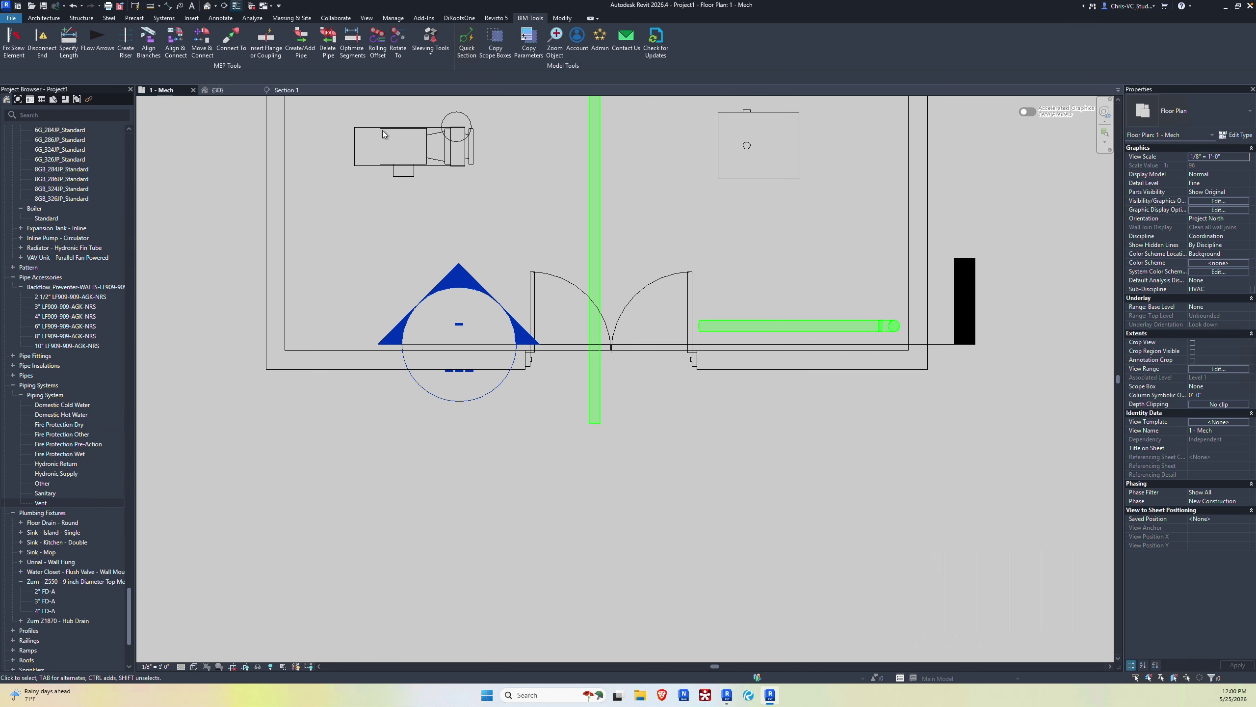
{"action": "left_click", "coordinate": [594, 406]}
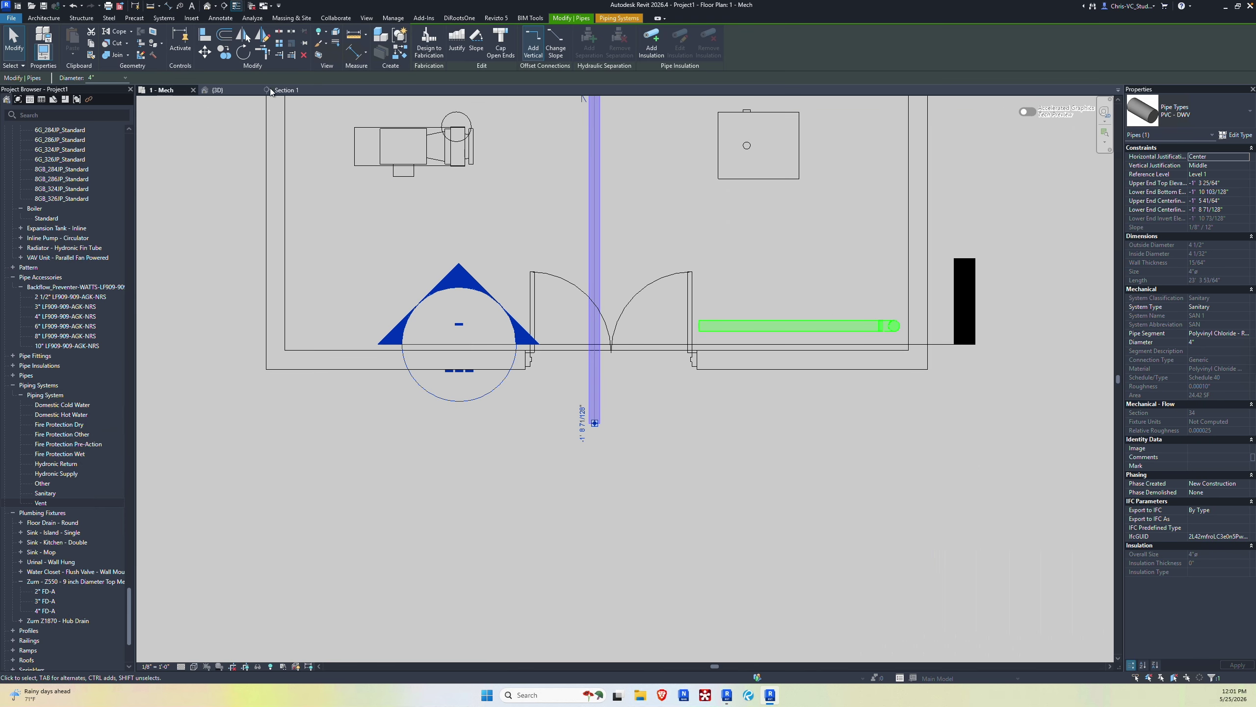
{"action": "left_click", "coordinate": [280, 55]}
{"action": "left_click", "coordinate": [598, 318]}
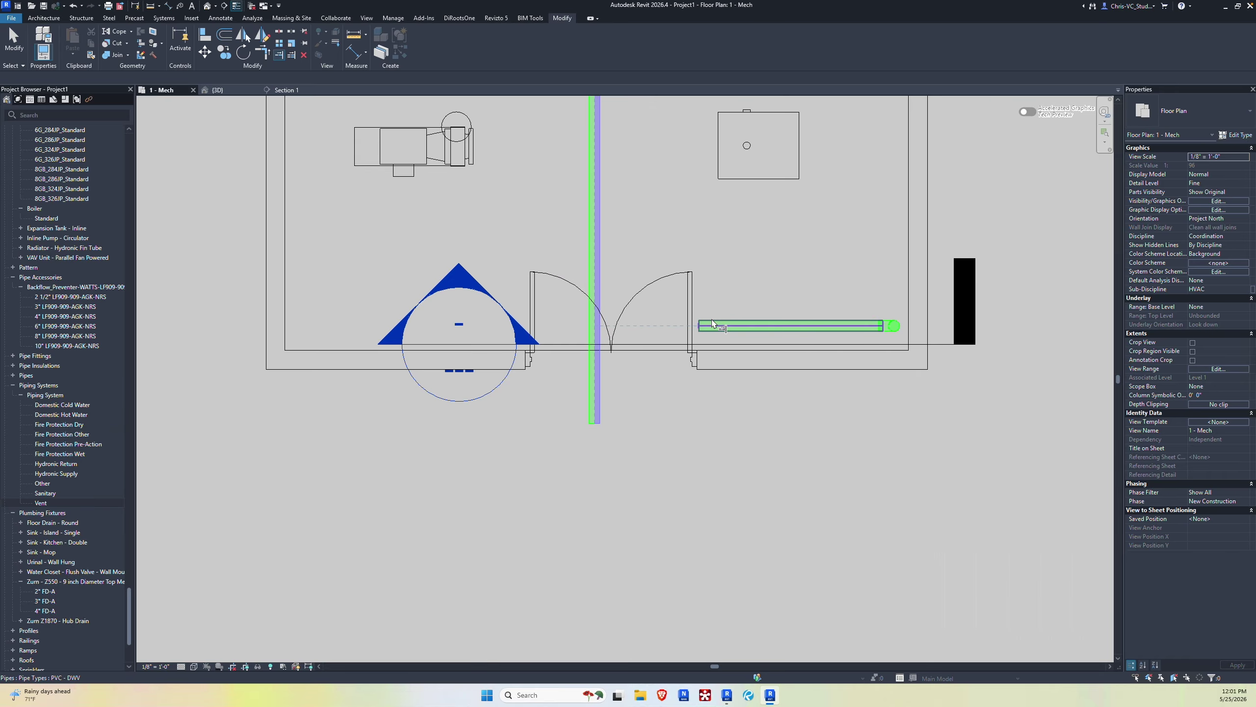
{"action": "left_click", "coordinate": [713, 325]}
{"action": "key", "text": "Escape"}
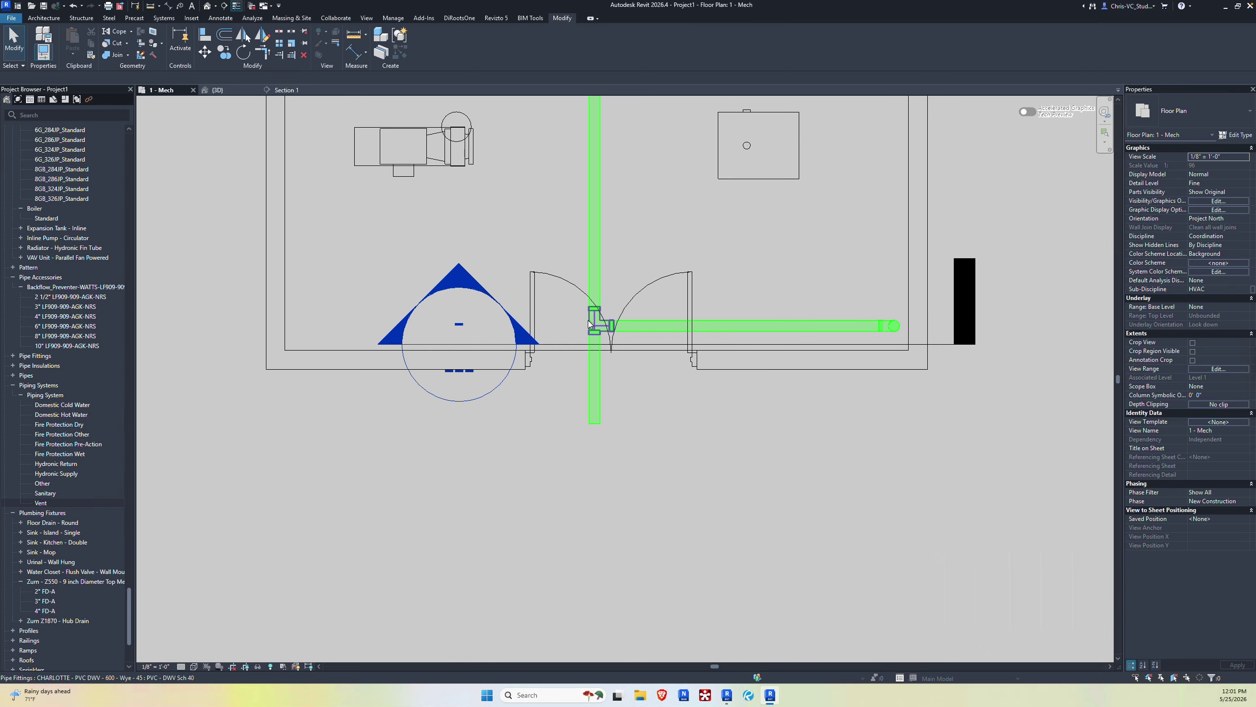
{"action": "left_click", "coordinate": [599, 321]}
{"action": "left_click", "coordinate": [1206, 108]}
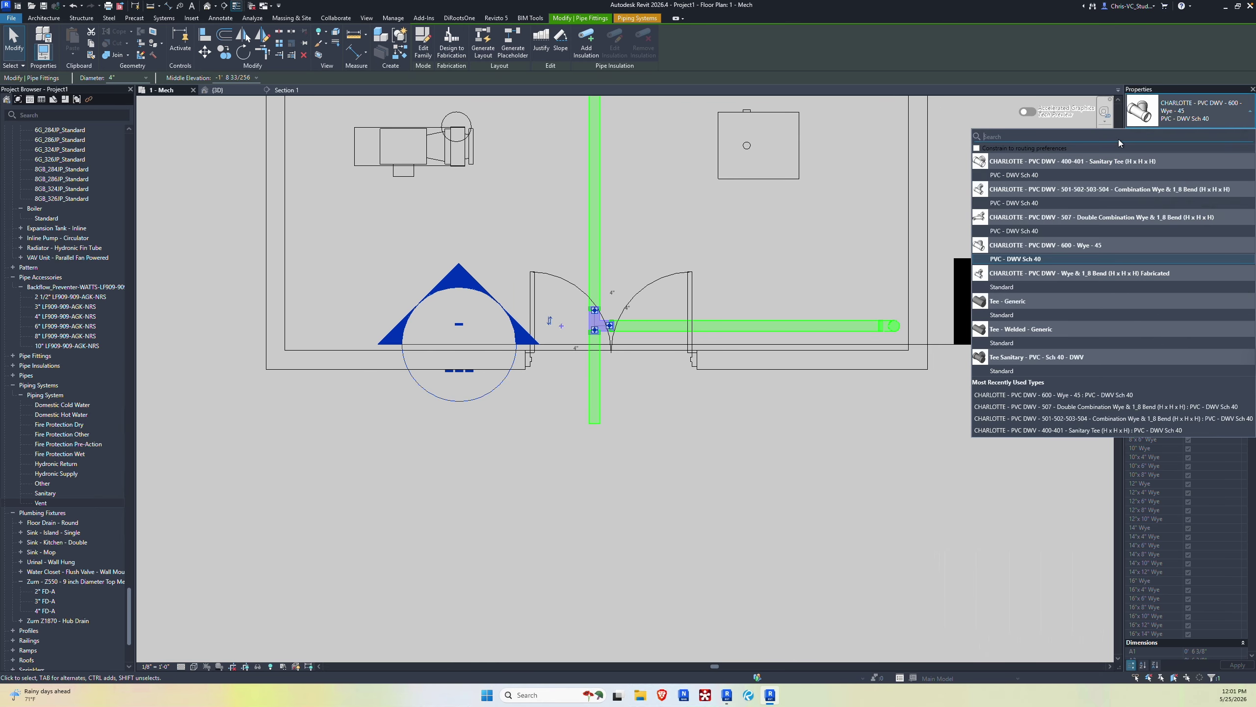
{"action": "left_click", "coordinate": [1013, 207]}
{"action": "left_click", "coordinate": [517, 482]}
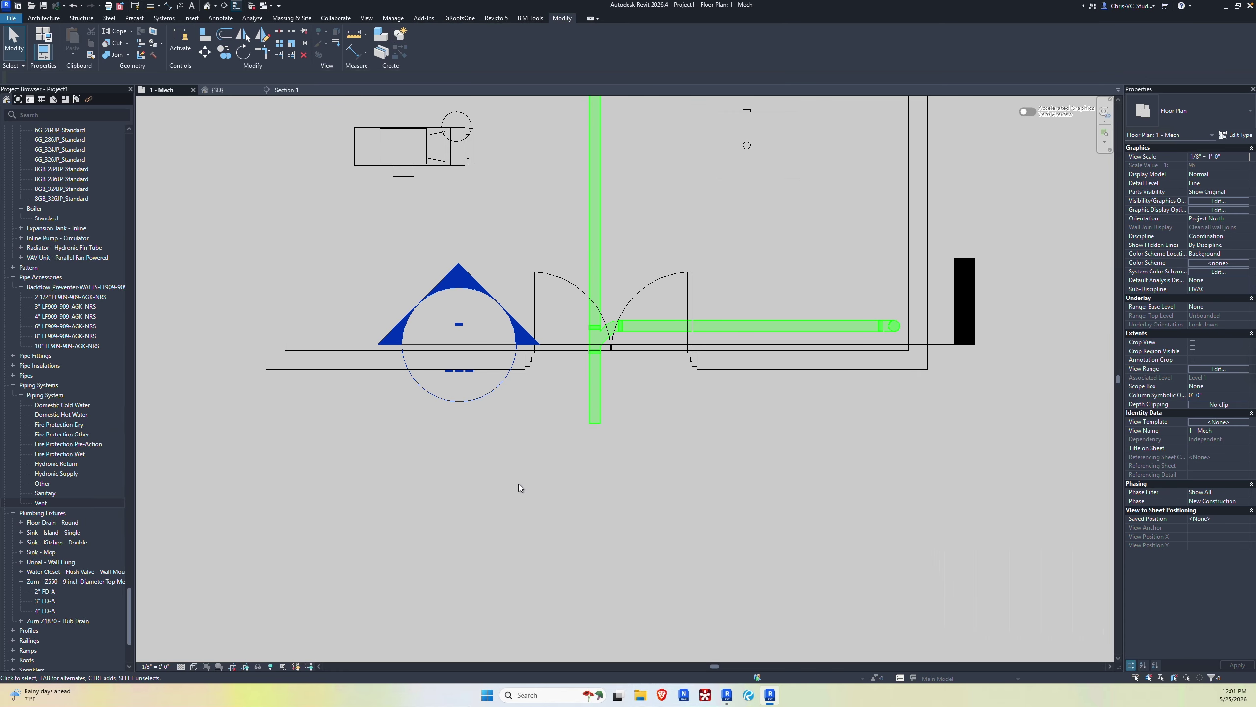
Step: Check the slopes and end elevations of the connected branch and of the main on both sides of the junction
{"action": "scroll", "coordinate": [518, 483], "scroll_direction": "down", "scroll_amount": 2}
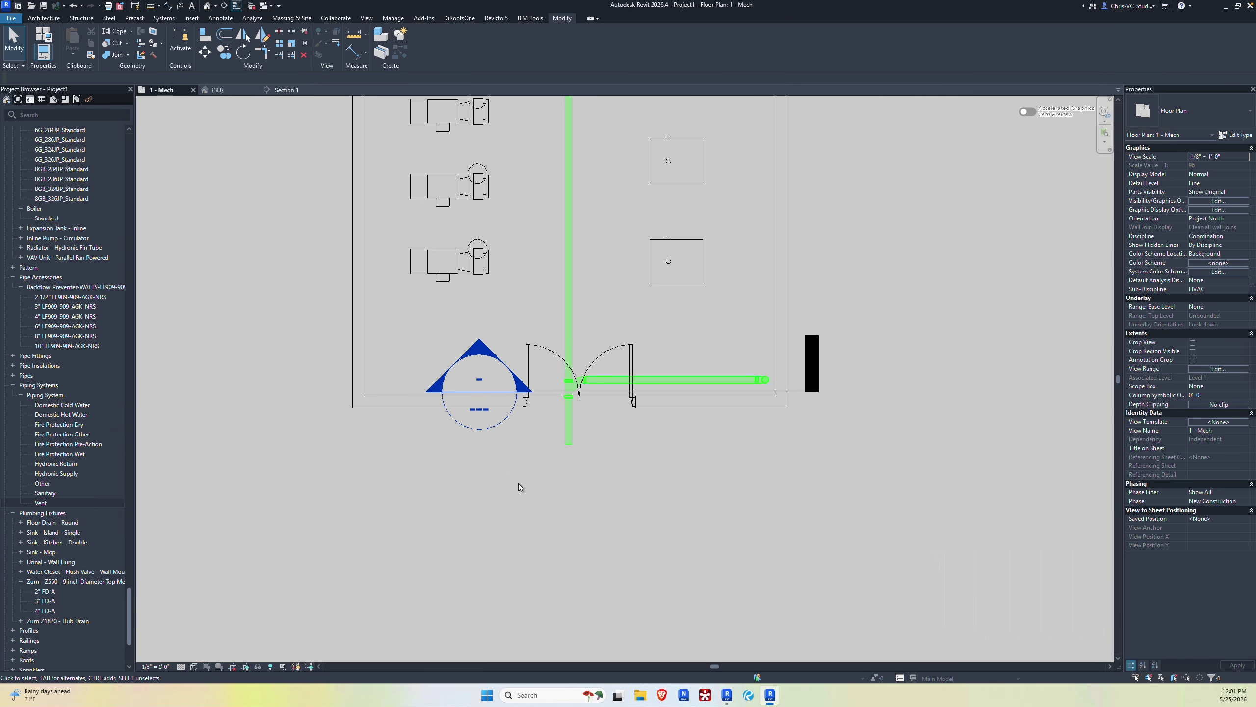
{"action": "scroll", "coordinate": [520, 484], "scroll_direction": "down", "scroll_amount": 2}
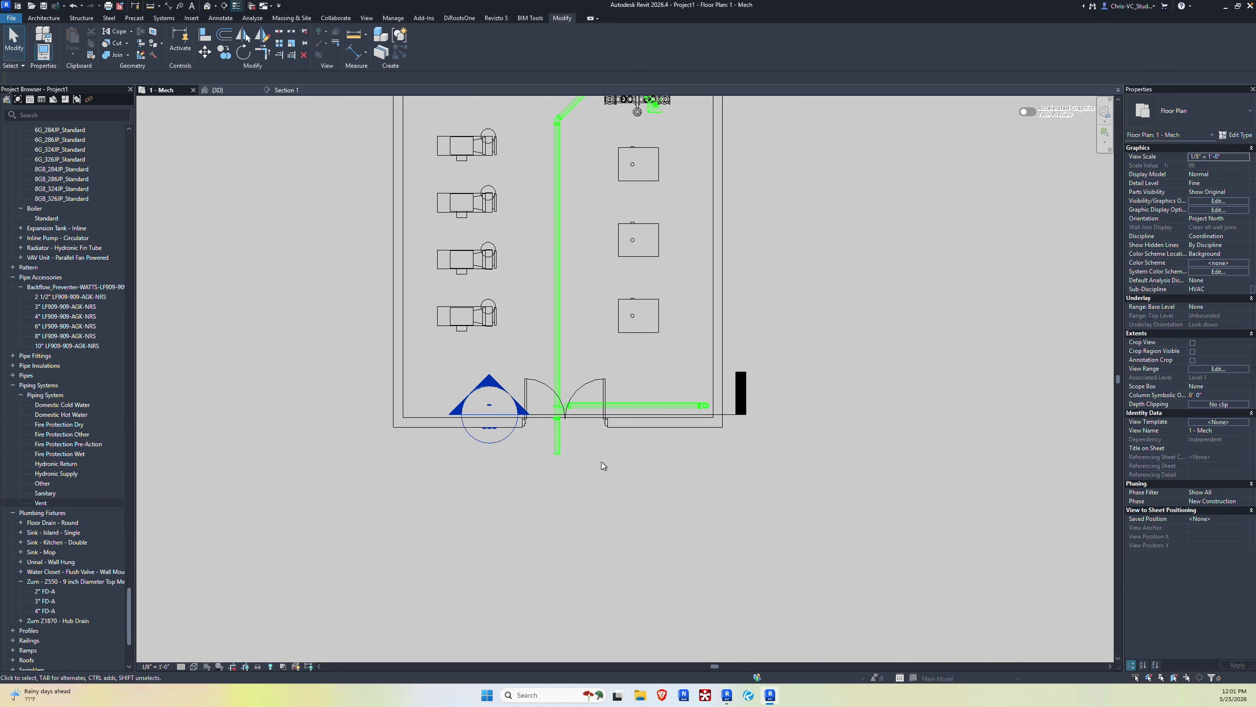
{"action": "scroll", "coordinate": [608, 450], "scroll_direction": "up", "scroll_amount": 3}
{"action": "left_click", "coordinate": [671, 379]}
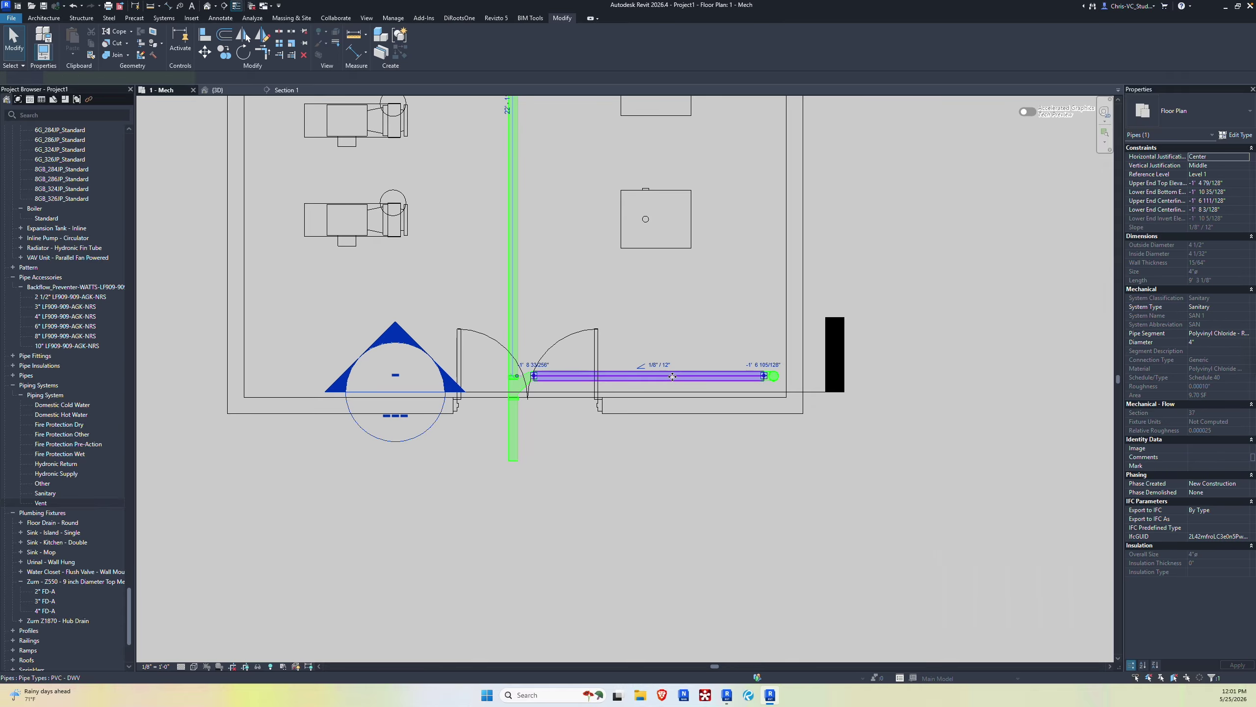
{"action": "left_click", "coordinate": [512, 256]}
{"action": "left_click", "coordinate": [513, 430]}
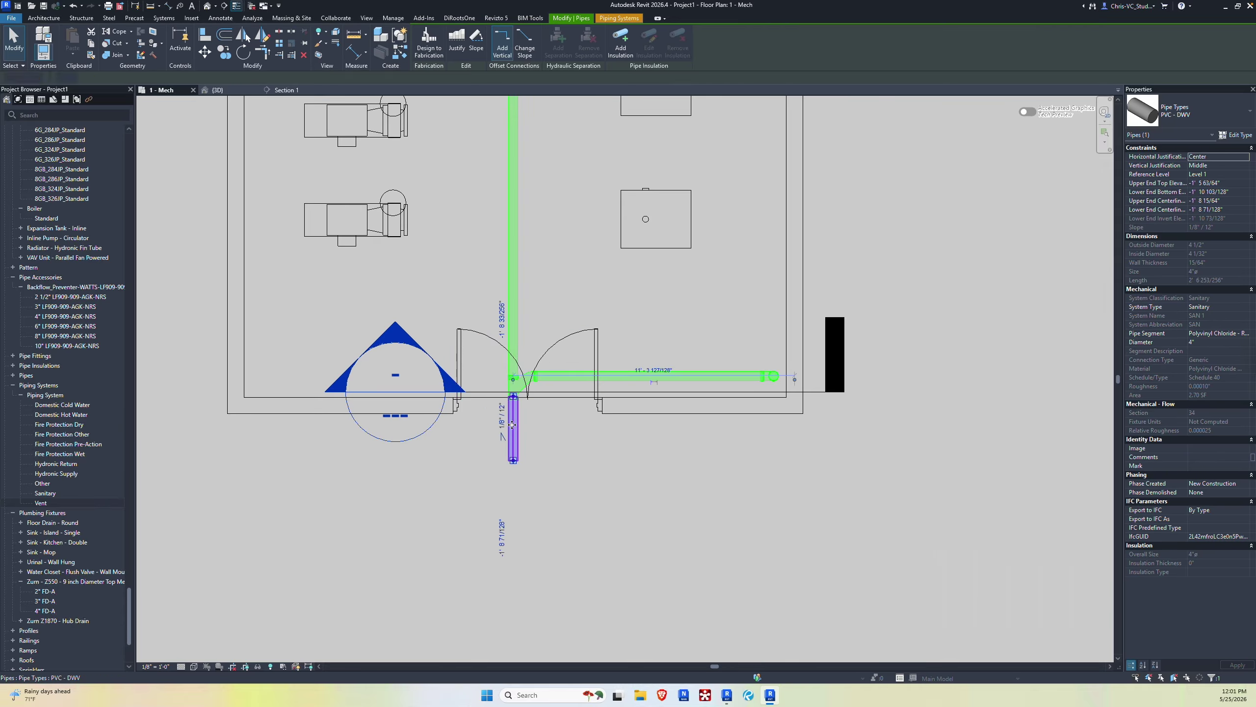
{"action": "scroll", "coordinate": [506, 400], "scroll_direction": "down", "scroll_amount": 3}
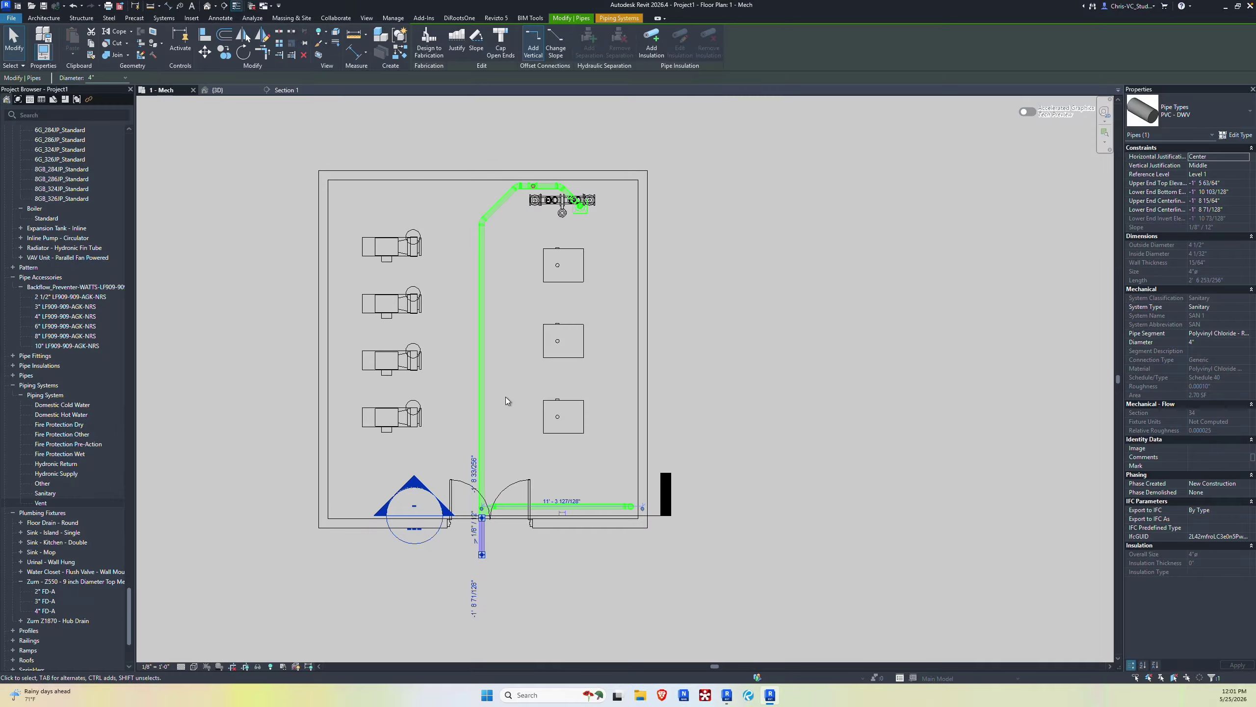
{"action": "left_click", "coordinate": [506, 397]}
Step: Copy the 3" floor drain below the backflow preventer, together with its fittings and angled pipe, down to the first boiler
{"action": "scroll", "coordinate": [564, 188], "scroll_direction": "up", "scroll_amount": 5}
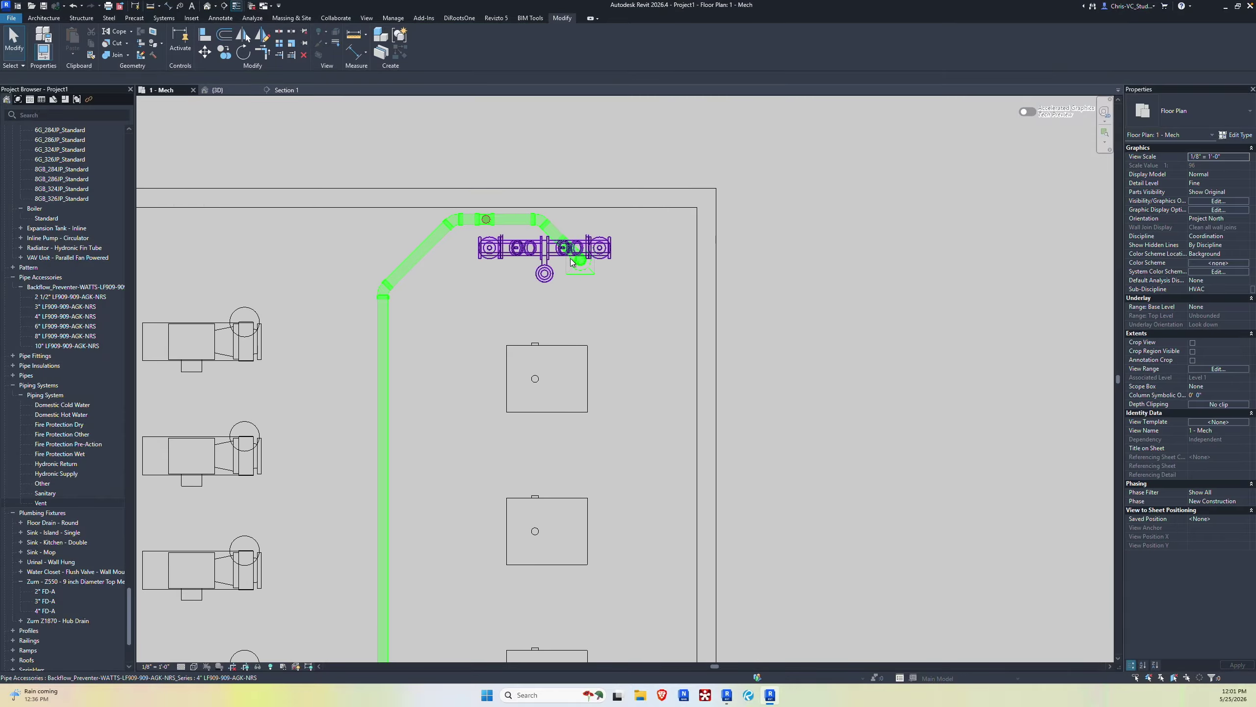
{"action": "scroll", "coordinate": [571, 262], "scroll_direction": "up", "scroll_amount": 2}
{"action": "scroll", "coordinate": [549, 319], "scroll_direction": "down", "scroll_amount": 1}
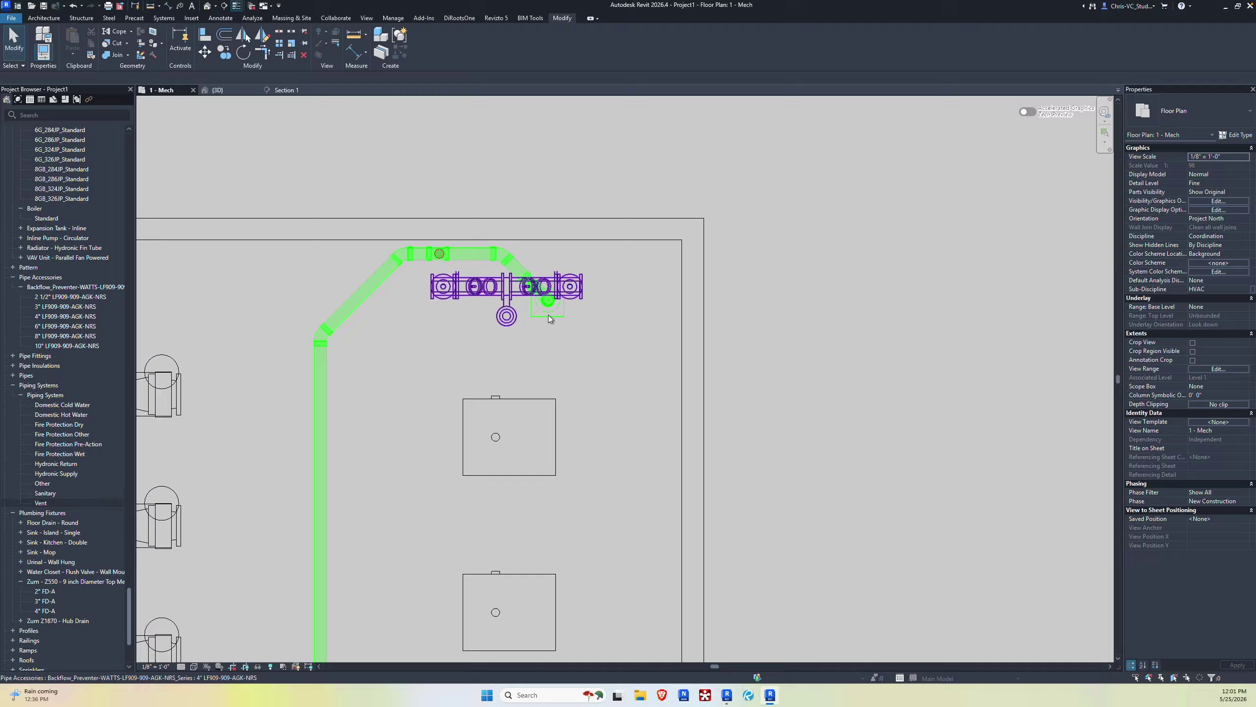
{"action": "middle_click_drag", "start_coordinate": [589, 373], "coordinate": [589, 345]}
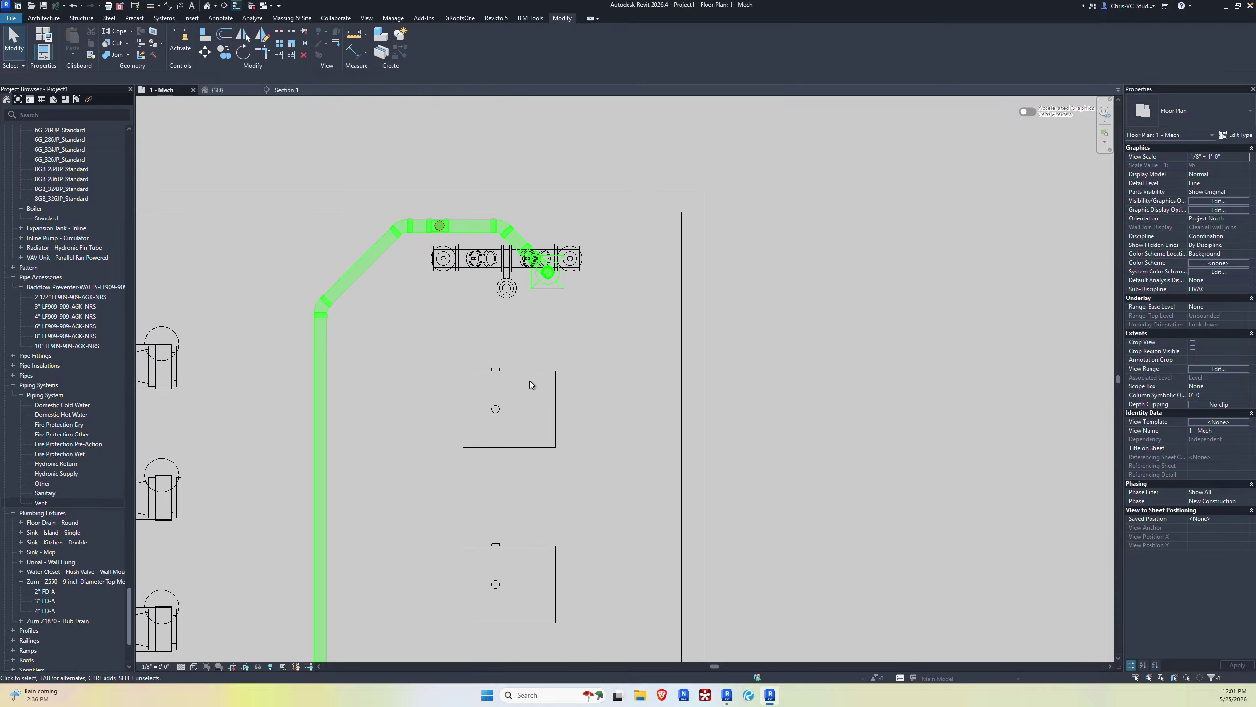
{"action": "left_click_drag", "start_coordinate": [501, 171], "coordinate": [572, 306]}
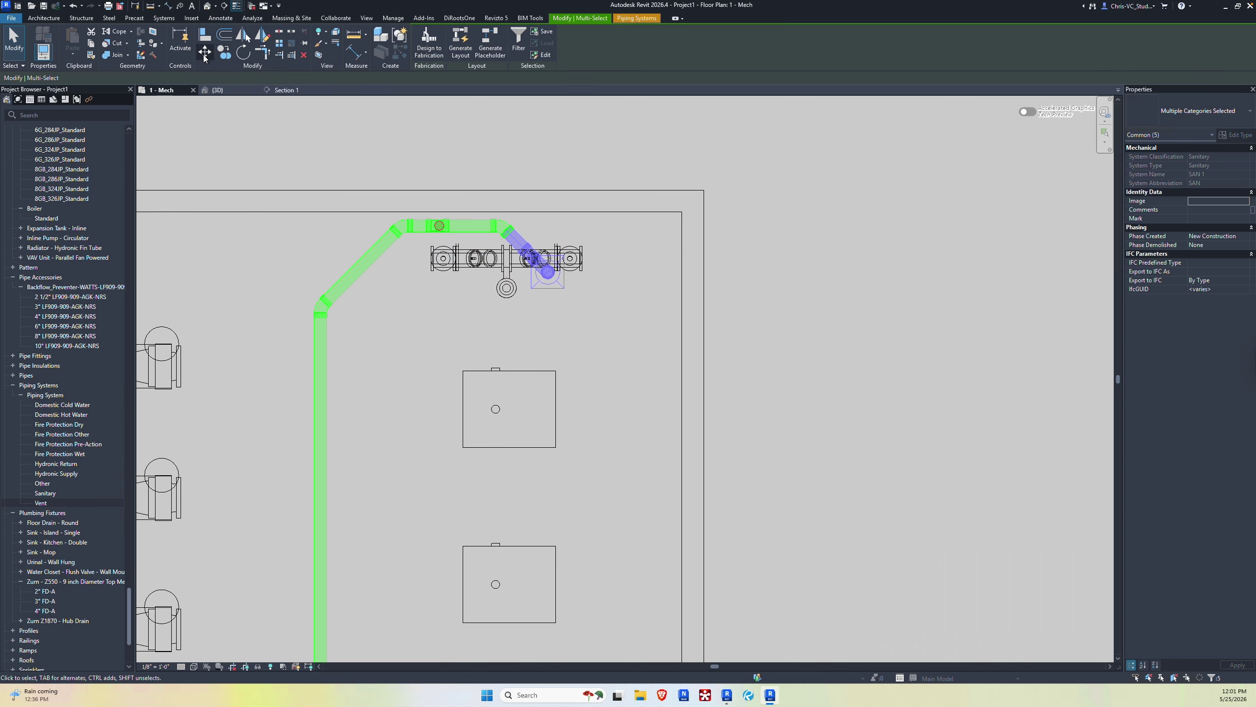
{"action": "left_click", "coordinate": [224, 52]}
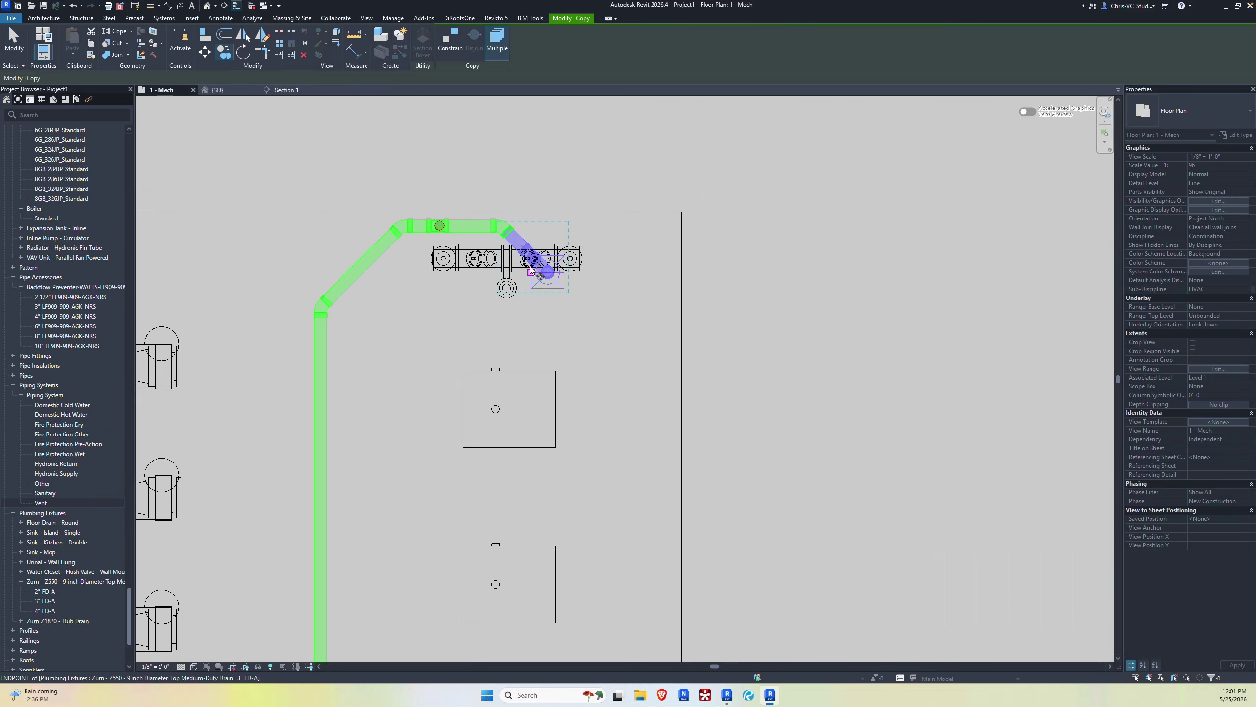
{"action": "scroll", "coordinate": [548, 267], "scroll_direction": "up", "scroll_amount": 5}
{"action": "left_click", "coordinate": [553, 268]}
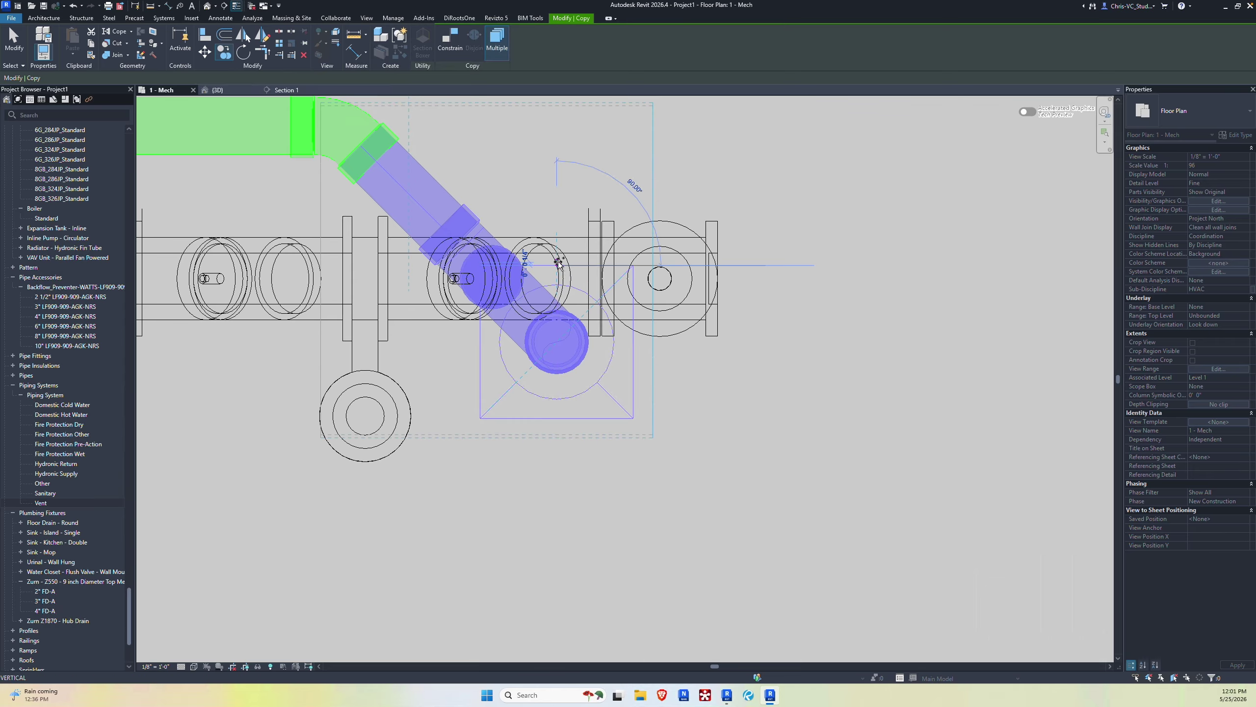
{"action": "scroll", "coordinate": [560, 206], "scroll_direction": "down", "scroll_amount": 4}
{"action": "middle_click_drag", "start_coordinate": [560, 206], "coordinate": [560, 117]}
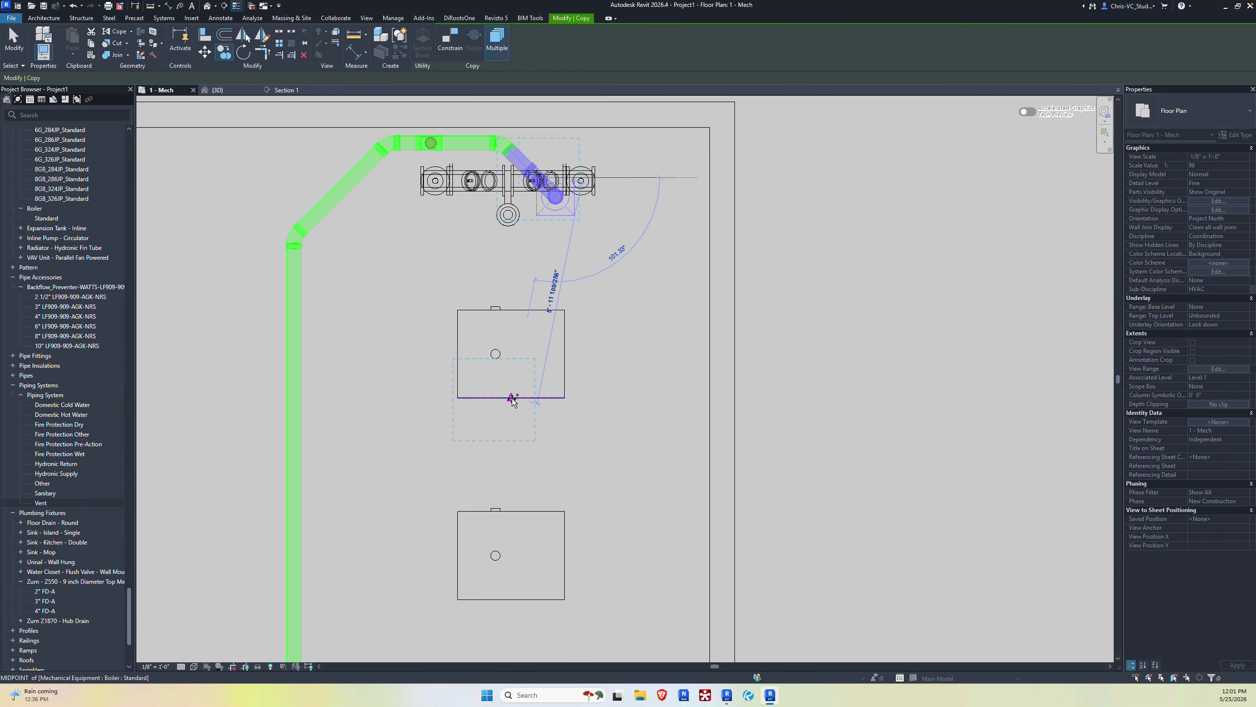
{"action": "left_click", "coordinate": [512, 401]}
Step: Move the copied floor drain, with its fittings and pipe, straight down 1'-0" away from the first boiler
{"action": "middle_click_drag", "start_coordinate": [513, 402], "coordinate": [534, 310]}
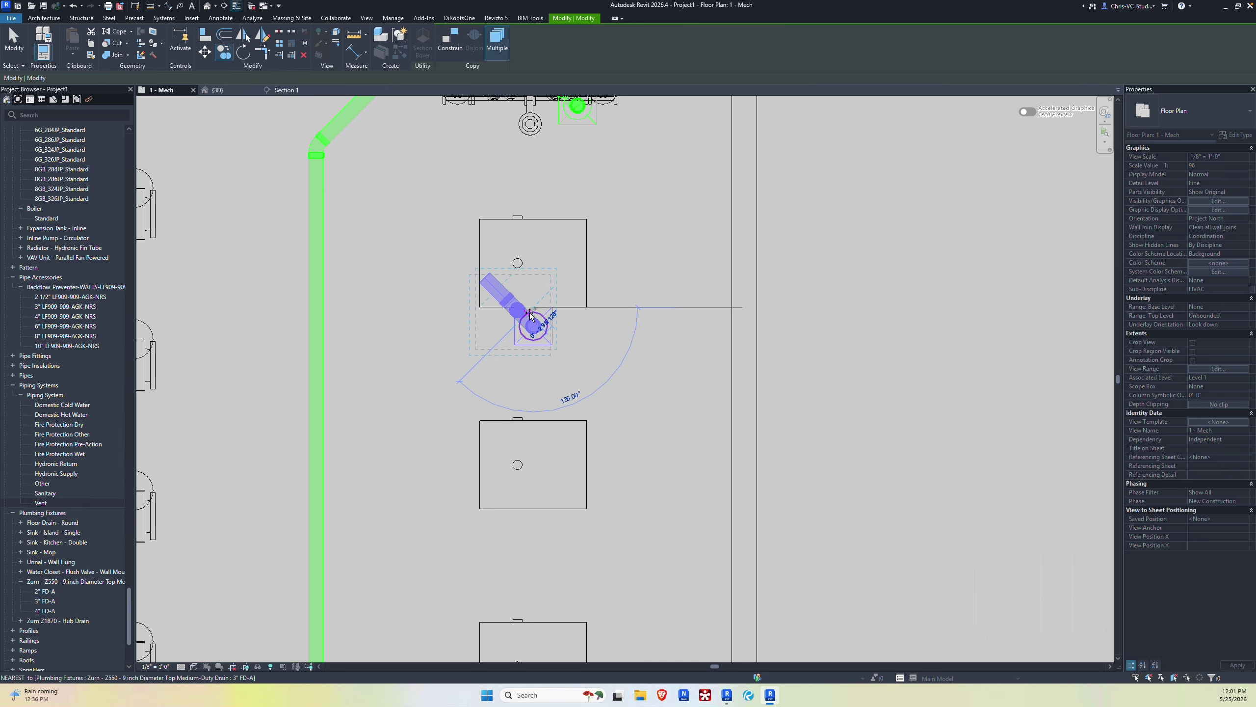
{"action": "left_click", "coordinate": [202, 54]}
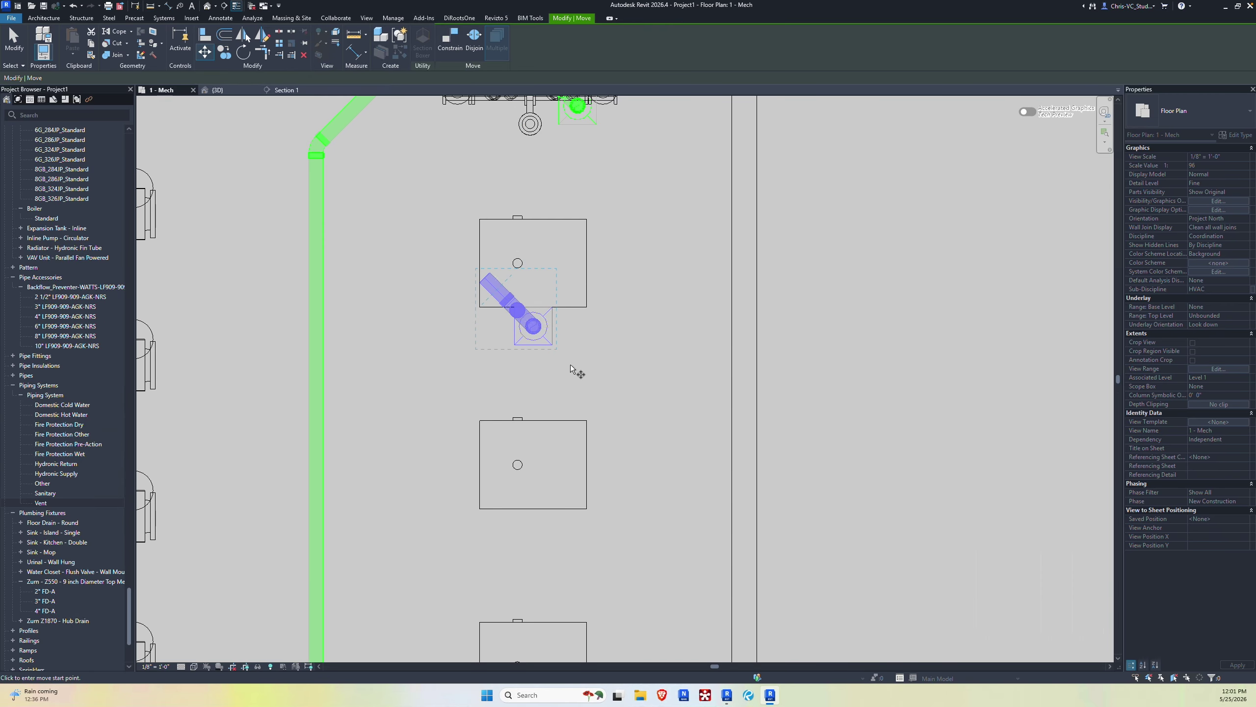
{"action": "left_click", "coordinate": [632, 305]}
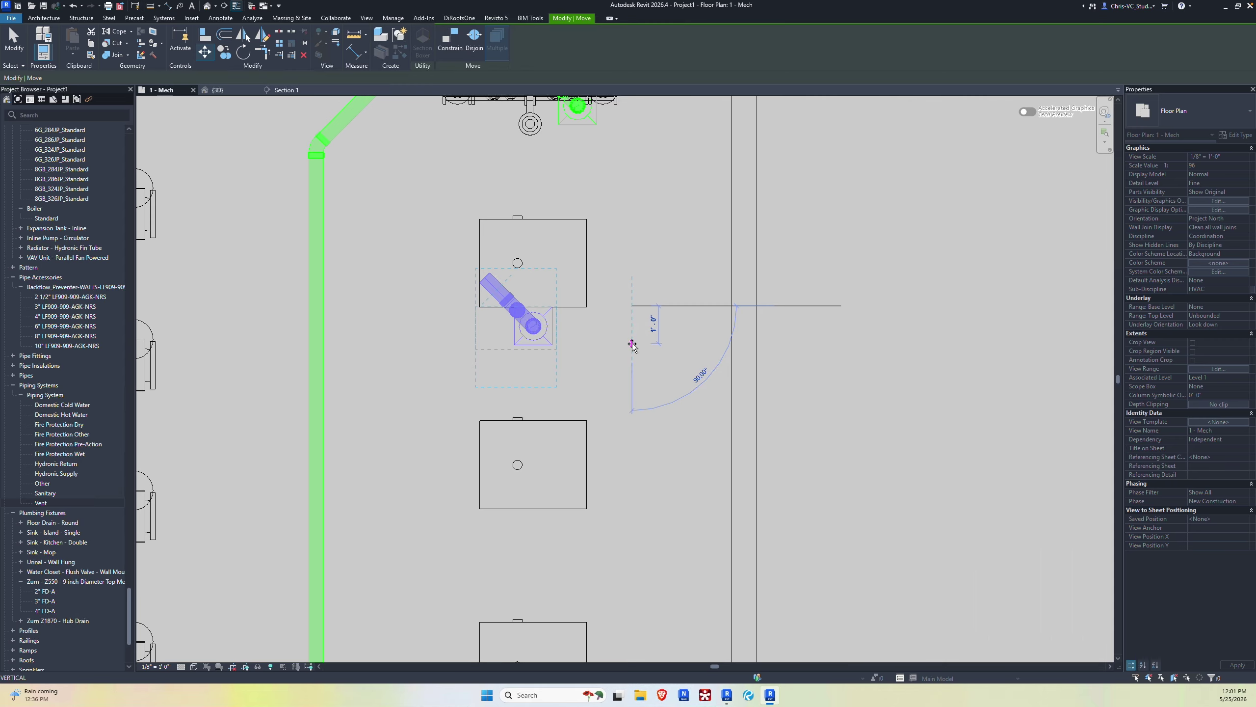
{"action": "left_click", "coordinate": [632, 344]}
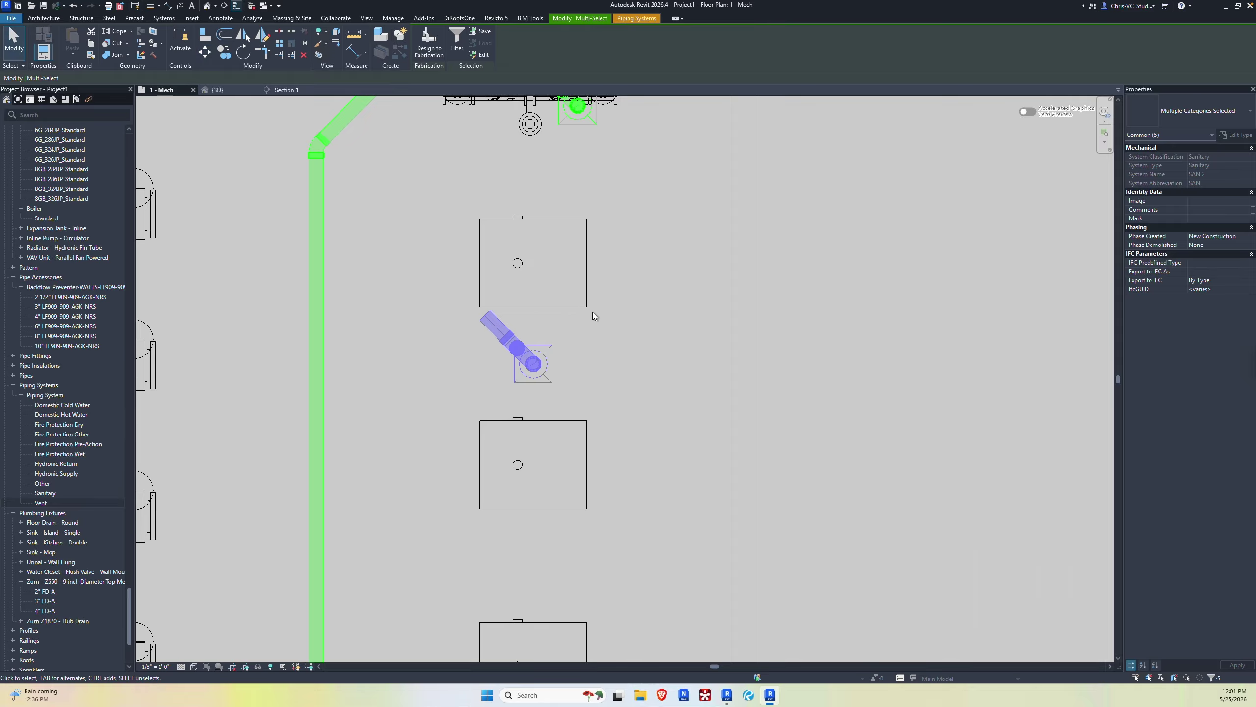
{"action": "key", "text": "Escape"}
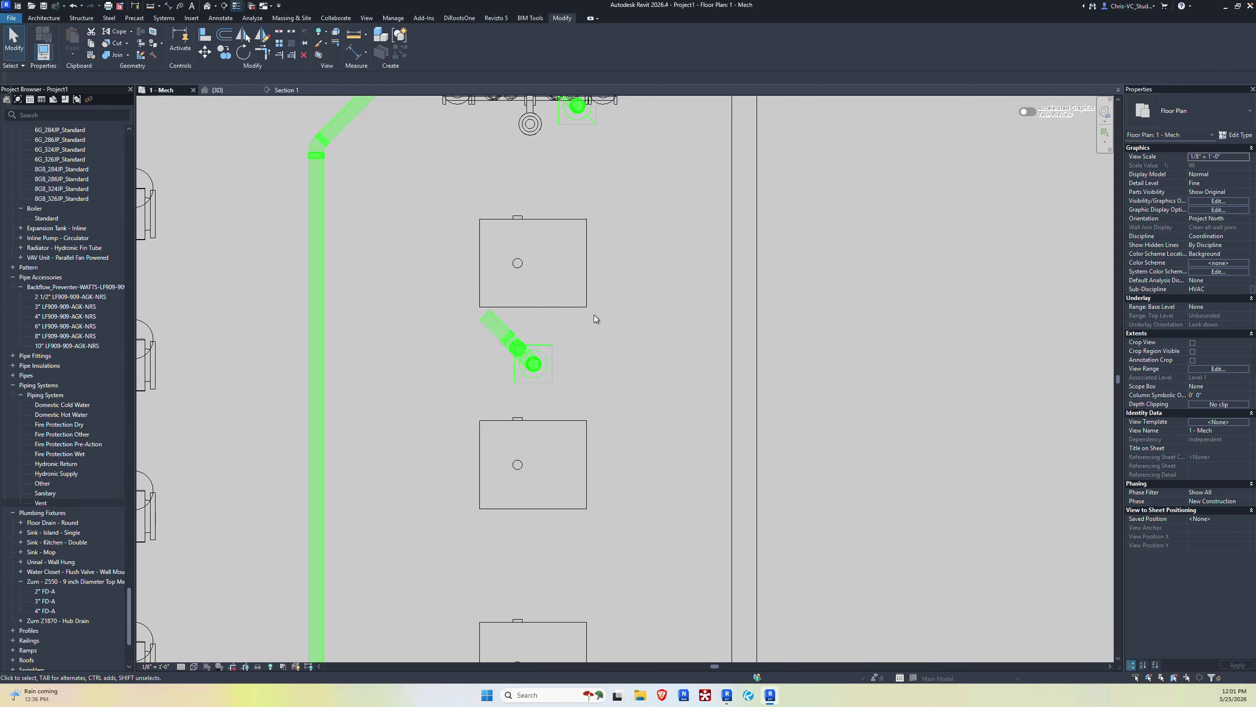
Step: Rotate the copied drain's angled pipe and trap fittings about the drain centre until the pipe runs horizontally toward the main
{"action": "scroll", "coordinate": [519, 337], "scroll_direction": "down", "scroll_amount": 3}
{"action": "scroll", "coordinate": [559, 299], "scroll_direction": "up", "scroll_amount": 4}
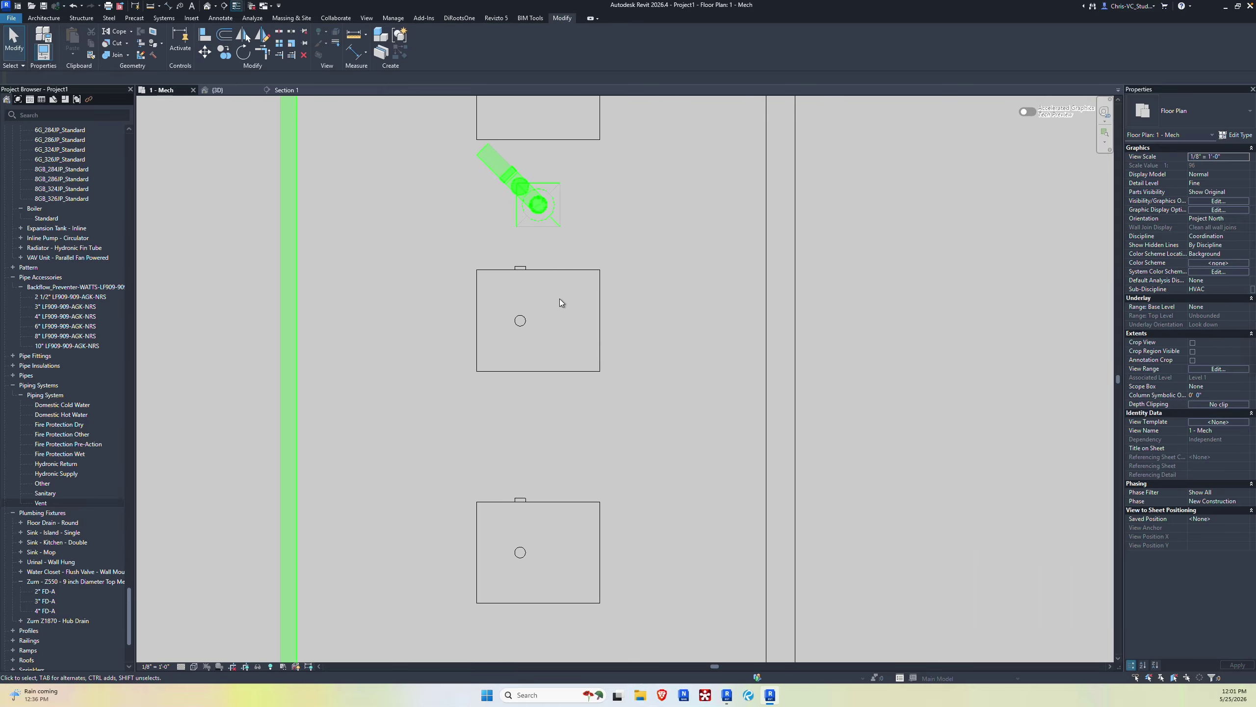
{"action": "scroll", "coordinate": [474, 205], "scroll_direction": "up", "scroll_amount": 2}
{"action": "middle_click_drag", "start_coordinate": [471, 214], "coordinate": [462, 307]}
{"action": "left_click_drag", "start_coordinate": [384, 169], "coordinate": [595, 318]}
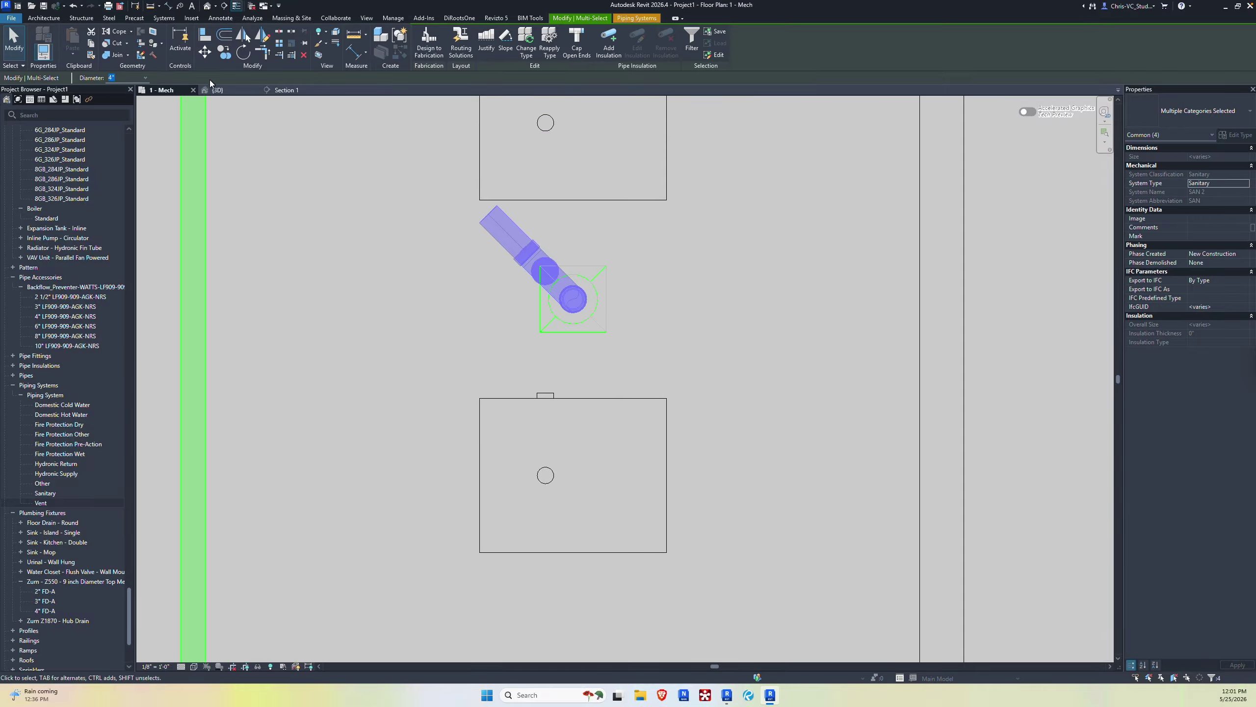
{"action": "left_click", "coordinate": [244, 54]}
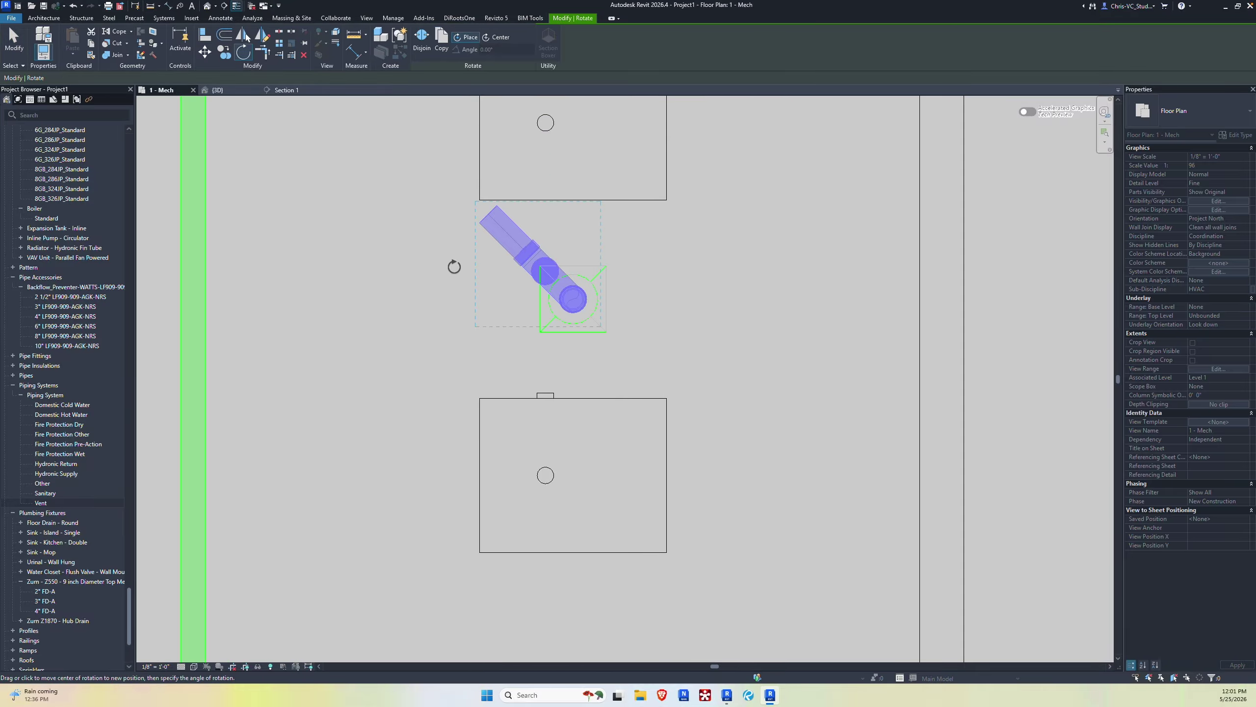
{"action": "left_click", "coordinate": [573, 299]}
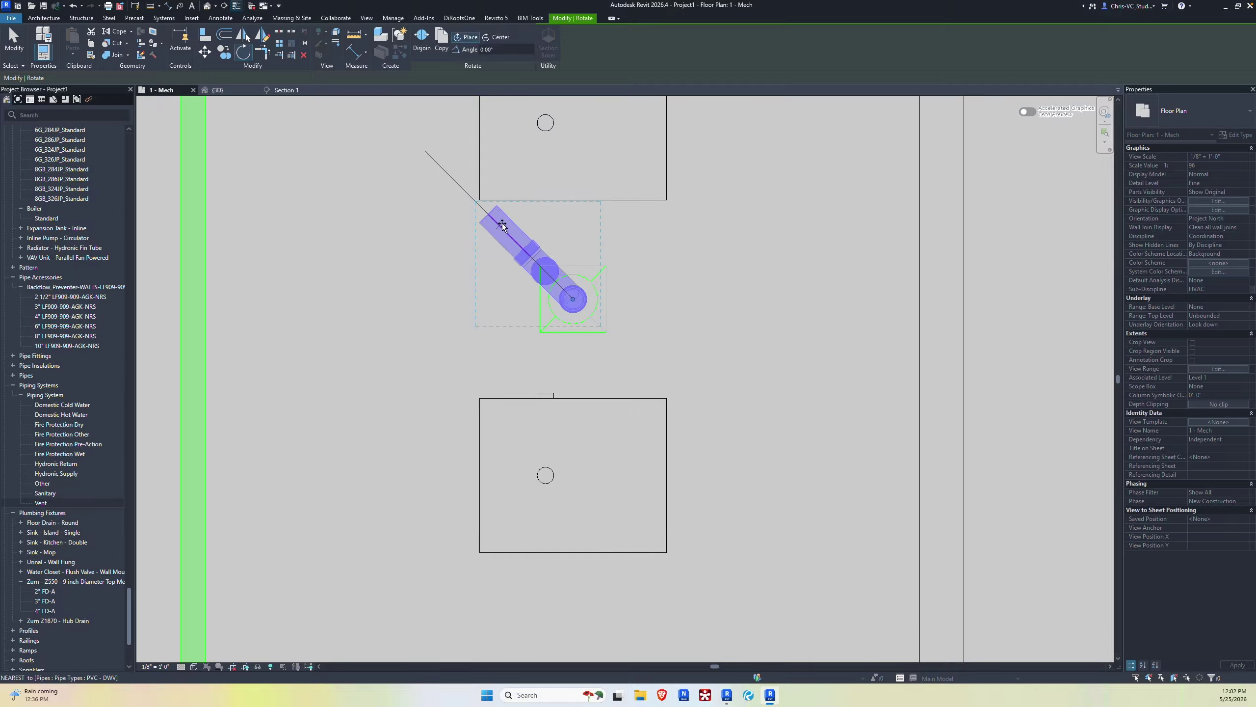
{"action": "left_click", "coordinate": [502, 223]}
{"action": "left_click", "coordinate": [426, 299]}
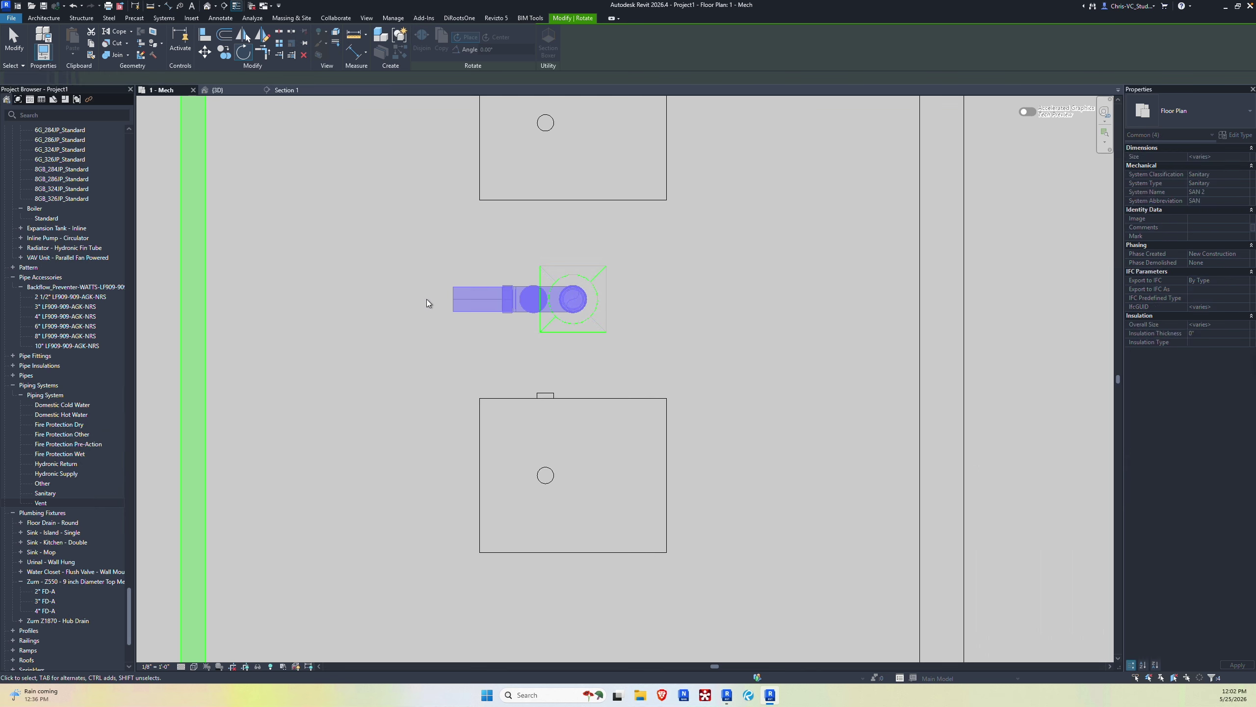
{"action": "key", "text": "Escape"}
Step: Move the Section 1 line to just below the copied floor drain, shorten its far clip, and open the section view
{"action": "scroll", "coordinate": [428, 301], "scroll_direction": "down", "scroll_amount": 3}
{"action": "middle_click_drag", "start_coordinate": [348, 328], "coordinate": [452, 312]}
{"action": "scroll", "coordinate": [452, 312], "scroll_direction": "down", "scroll_amount": 3}
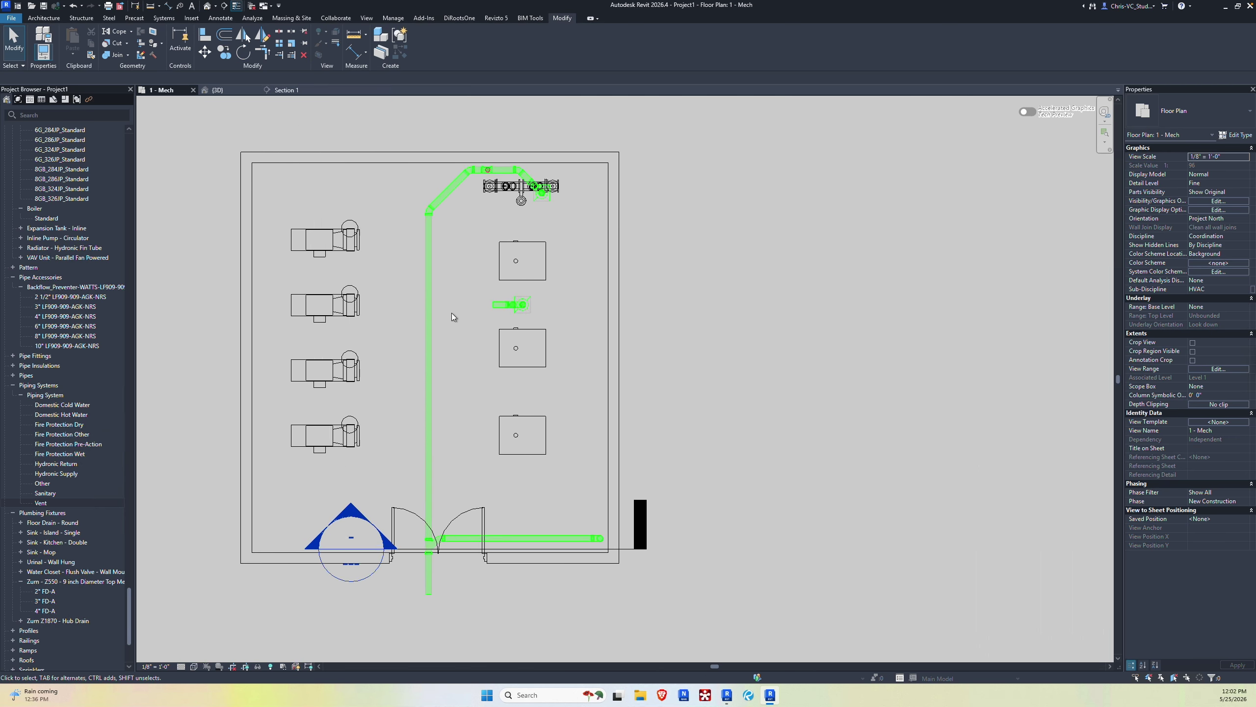
{"action": "scroll", "coordinate": [477, 326], "scroll_direction": "up", "scroll_amount": 3}
{"action": "left_click", "coordinate": [662, 628]}
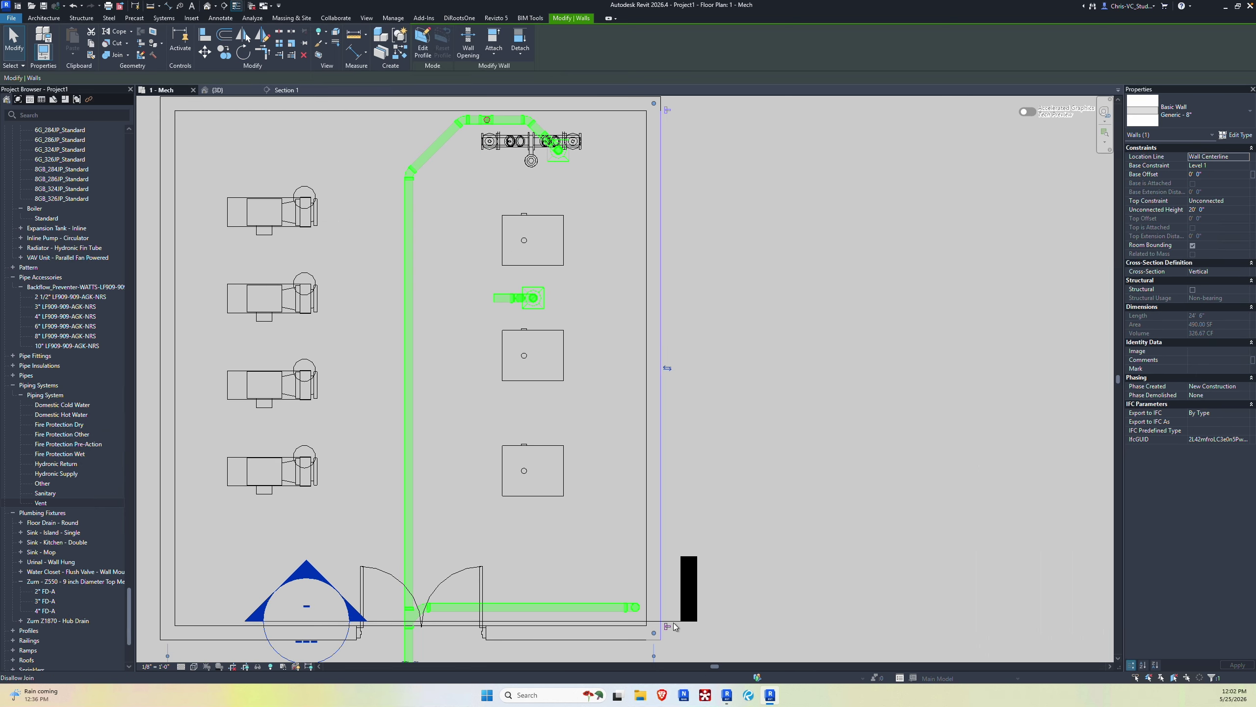
{"action": "left_click_drag", "start_coordinate": [643, 623], "coordinate": [563, 317]}
{"action": "scroll", "coordinate": [563, 316], "scroll_direction": "down", "scroll_amount": 2}
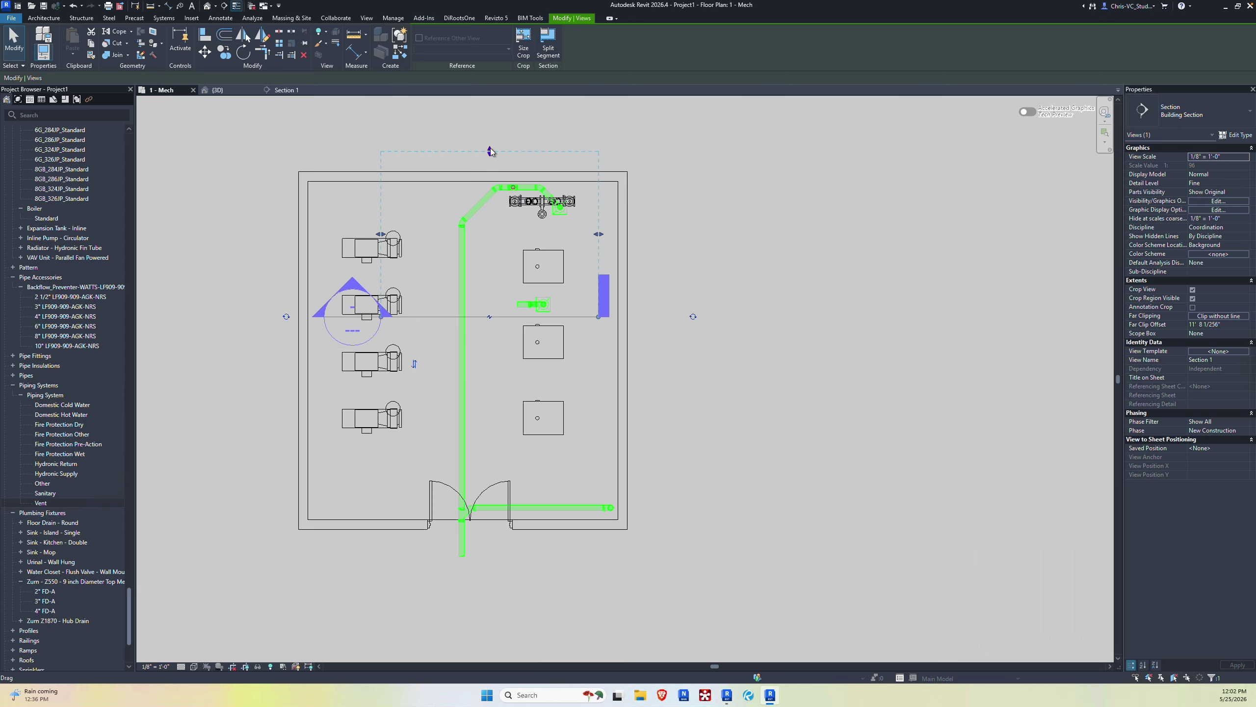
{"action": "right_click", "coordinate": [504, 313]}
{"action": "left_click", "coordinate": [553, 387]}
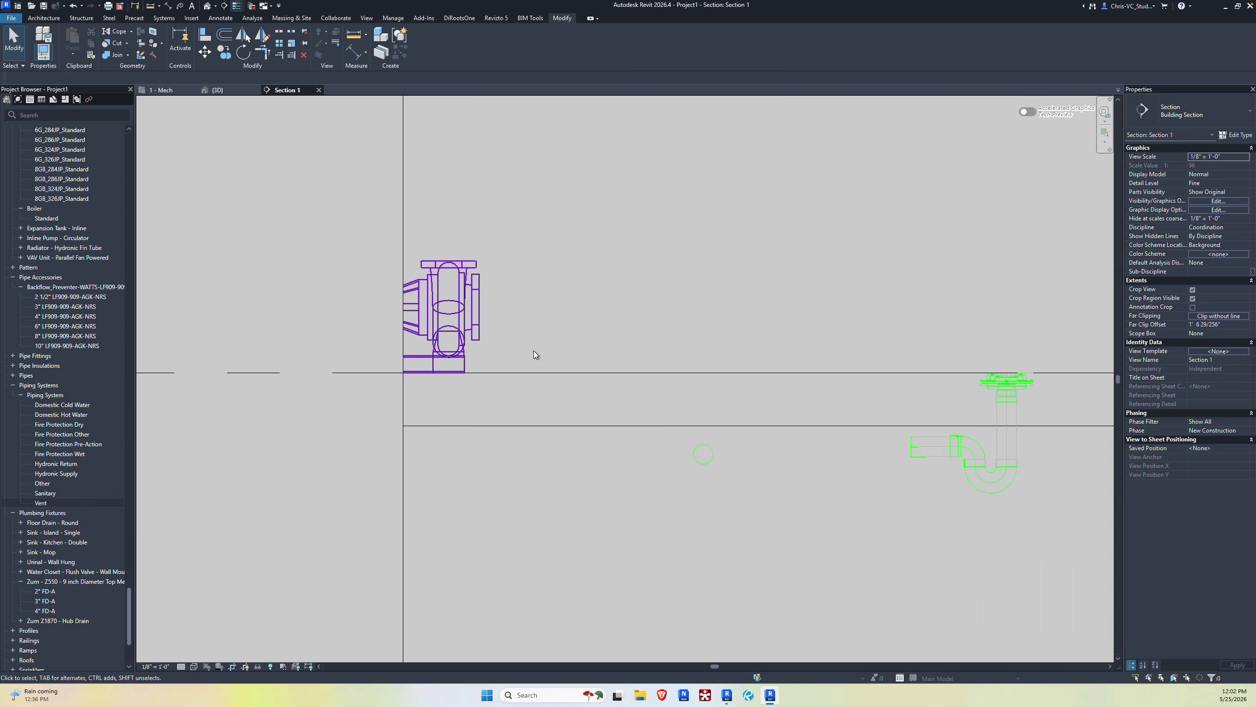
Step: In Section 1, stretch the floor drain's sloped 4" pipe to just short of the sanitary main
{"action": "scroll", "coordinate": [773, 403], "scroll_direction": "down", "scroll_amount": 3}
{"action": "scroll", "coordinate": [779, 392], "scroll_direction": "up", "scroll_amount": 2}
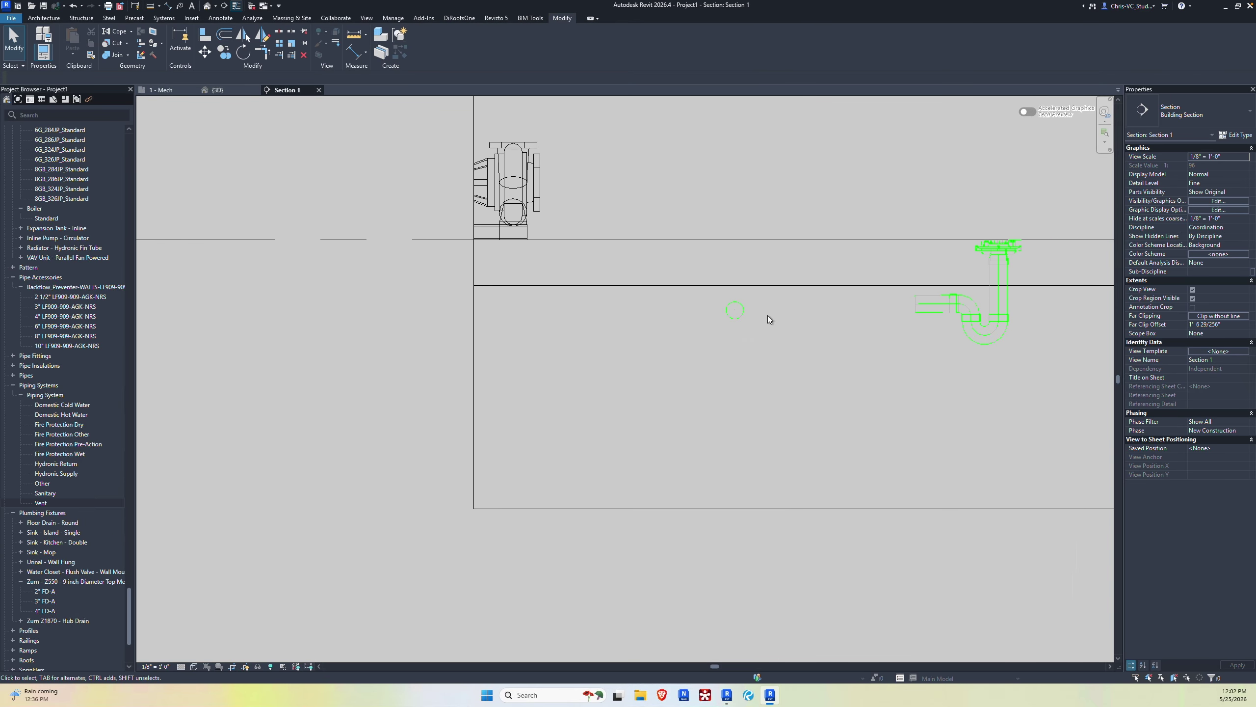
{"action": "left_click", "coordinate": [742, 309]}
{"action": "left_click", "coordinate": [926, 310]}
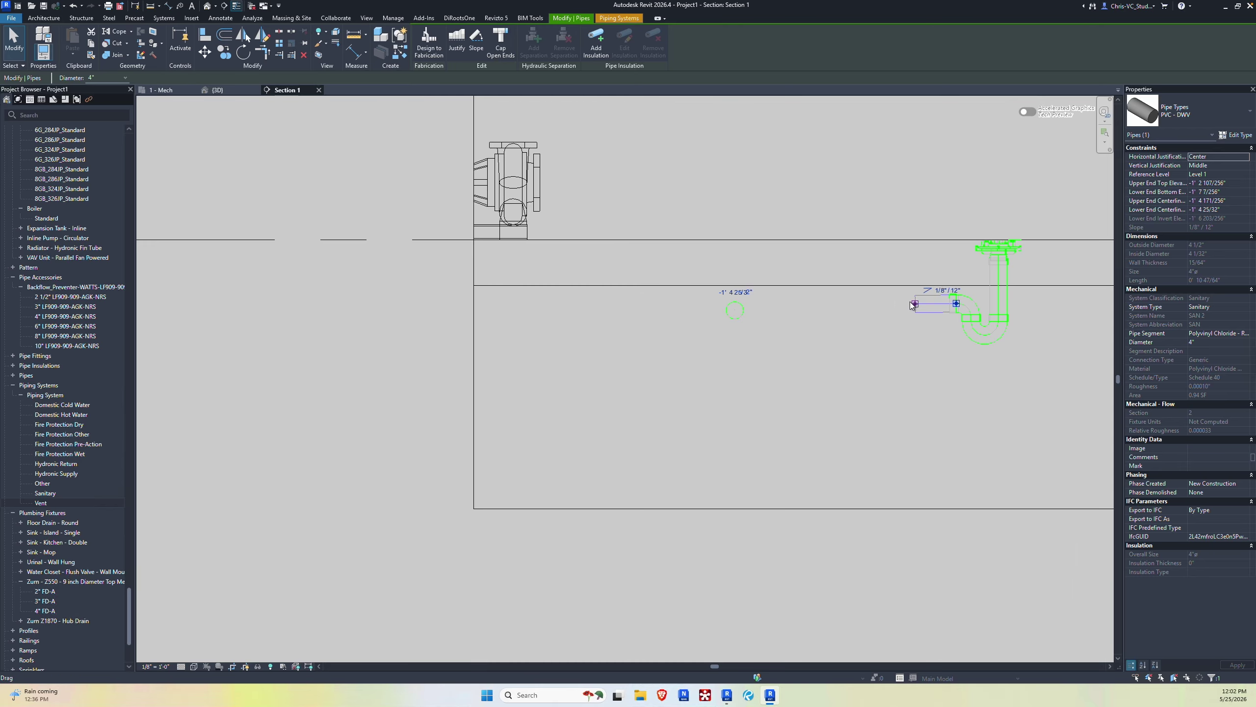
{"action": "scroll", "coordinate": [912, 303], "scroll_direction": "up", "scroll_amount": 2}
{"action": "left_click_drag", "start_coordinate": [915, 303], "coordinate": [701, 313]}
{"action": "scroll", "coordinate": [690, 313], "scroll_direction": "up", "scroll_amount": 4}
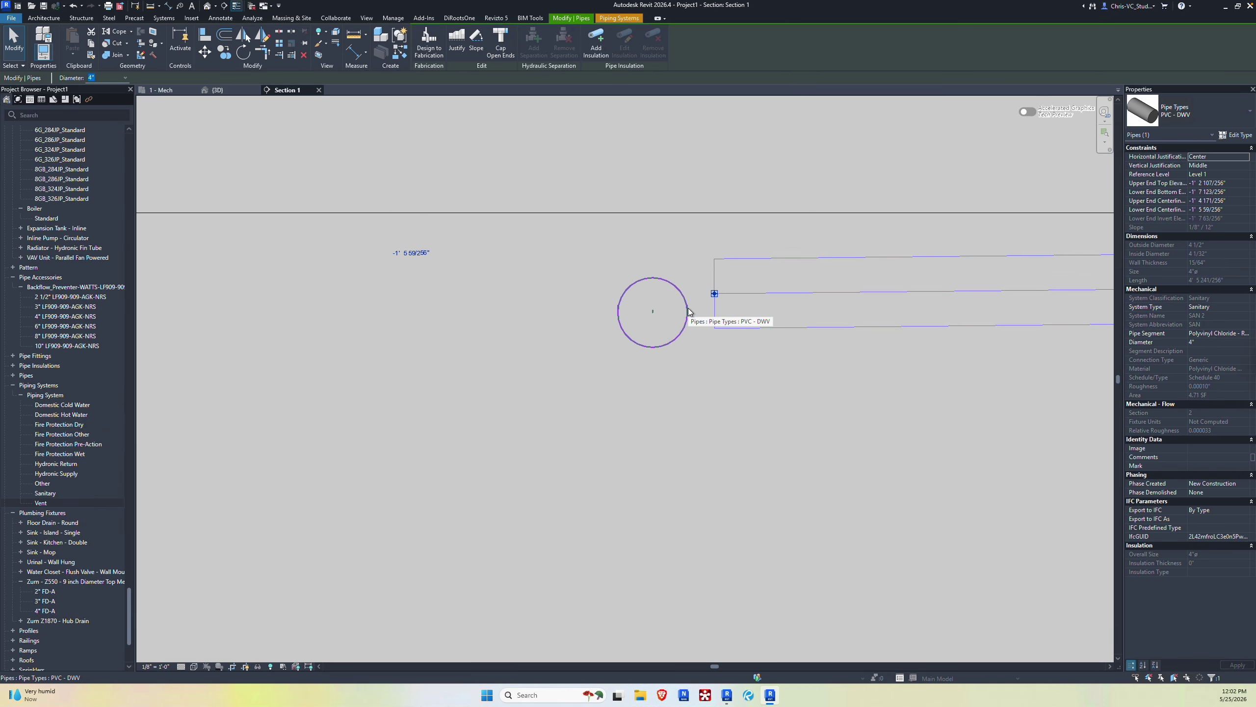
{"action": "scroll", "coordinate": [690, 312], "scroll_direction": "down", "scroll_amount": 4}
{"action": "left_click", "coordinate": [225, 104]}
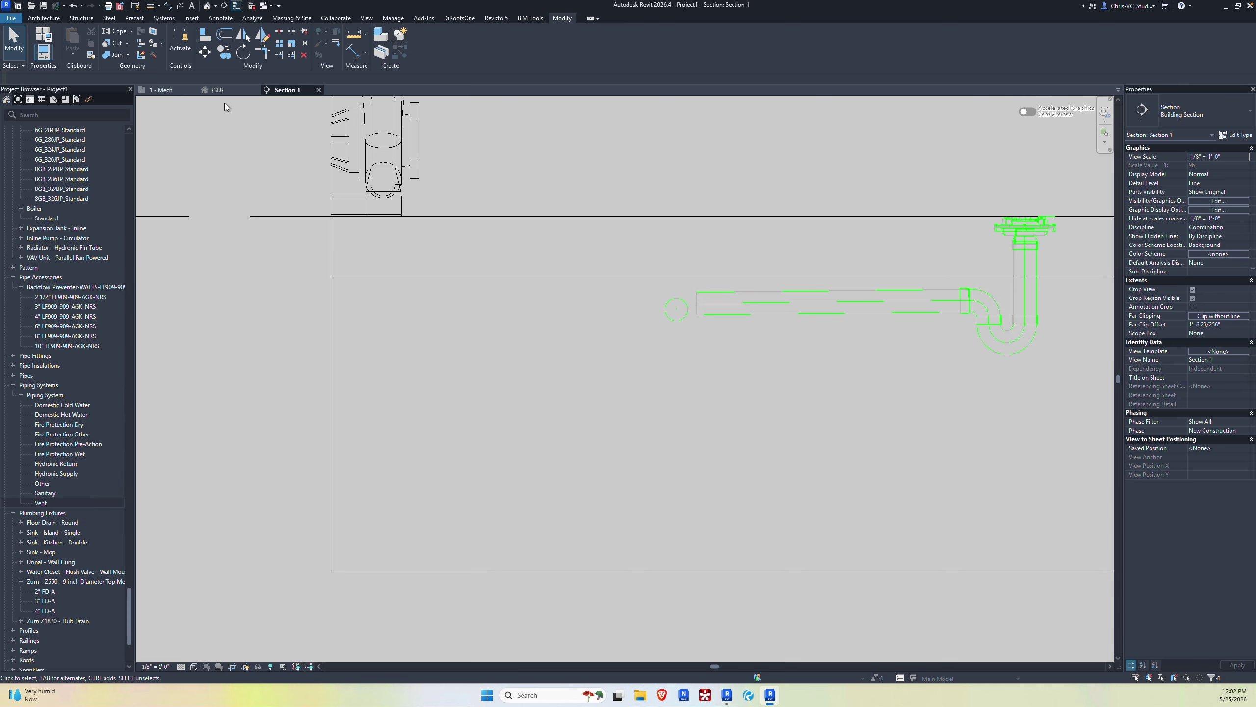
Step: In the 1 - Mech plan, check the slope and end elevations of the stretched drain branch beside the main
{"action": "left_click", "coordinate": [188, 92]}
{"action": "scroll", "coordinate": [457, 302], "scroll_direction": "up", "scroll_amount": 3}
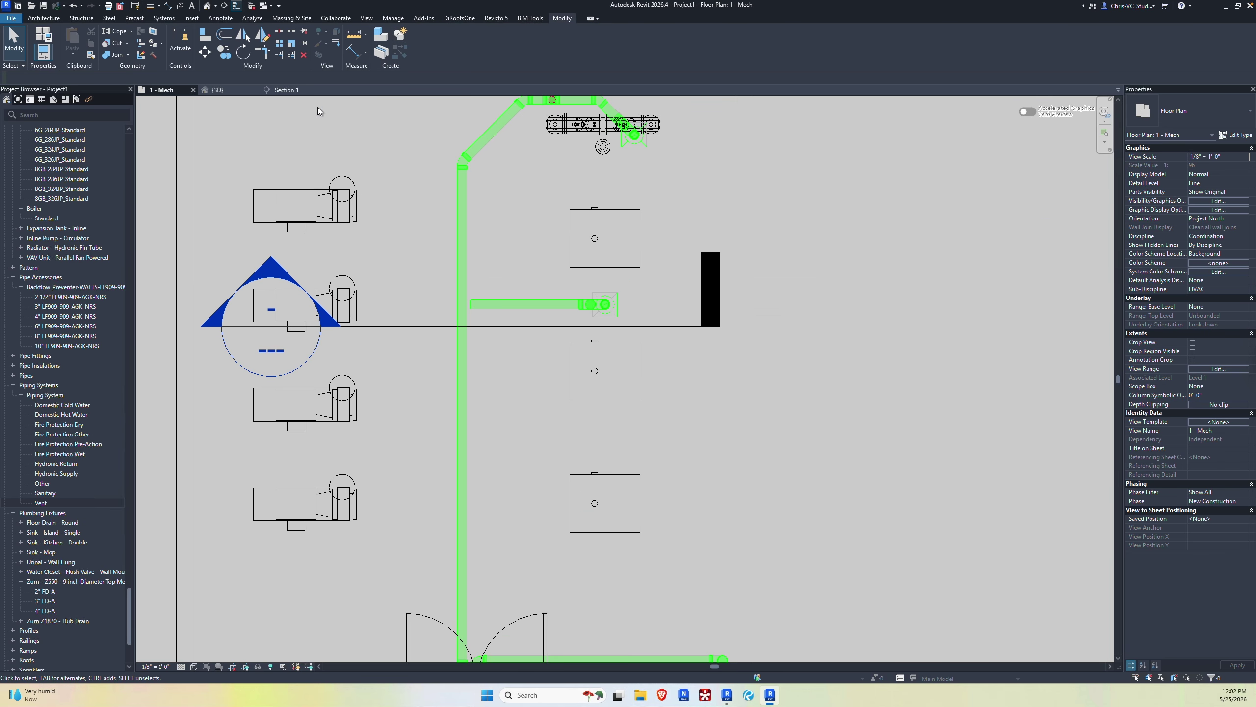
{"action": "left_click", "coordinate": [466, 268]}
{"action": "left_click", "coordinate": [509, 304]}
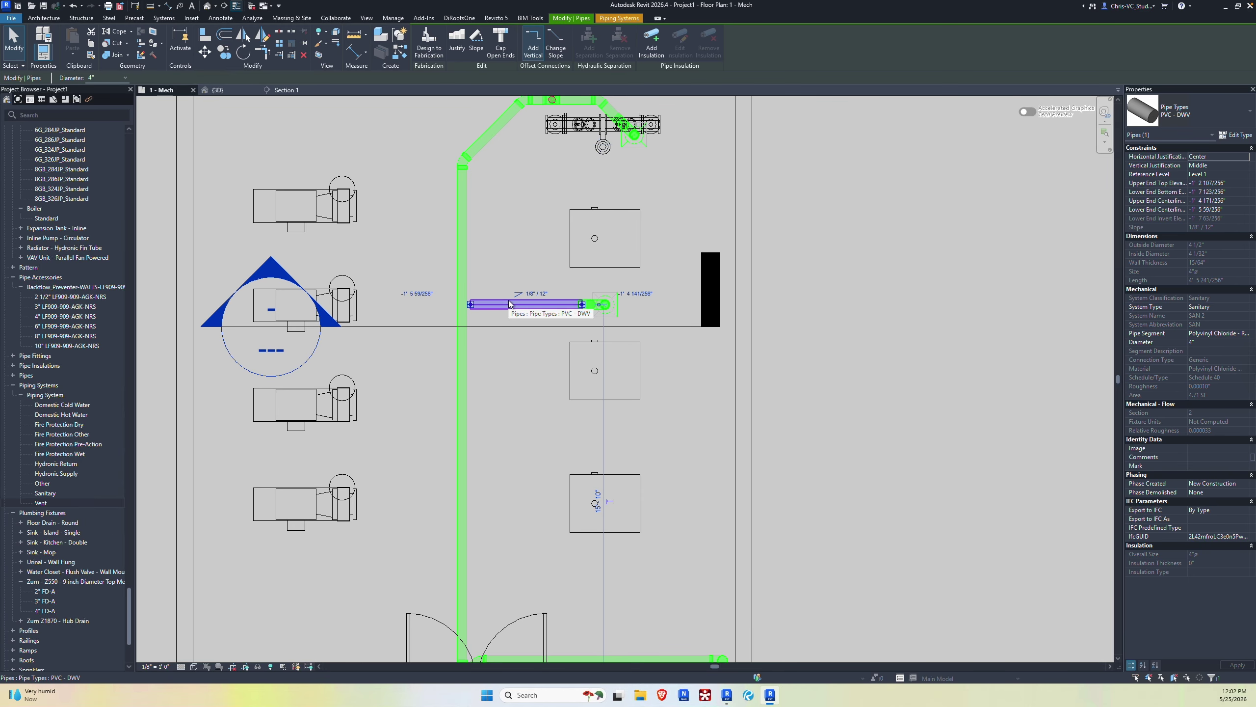
{"action": "key", "text": "Escape"}
{"action": "scroll", "coordinate": [478, 305], "scroll_direction": "up", "scroll_amount": 3}
{"action": "scroll", "coordinate": [479, 305], "scroll_direction": "down", "scroll_amount": 5}
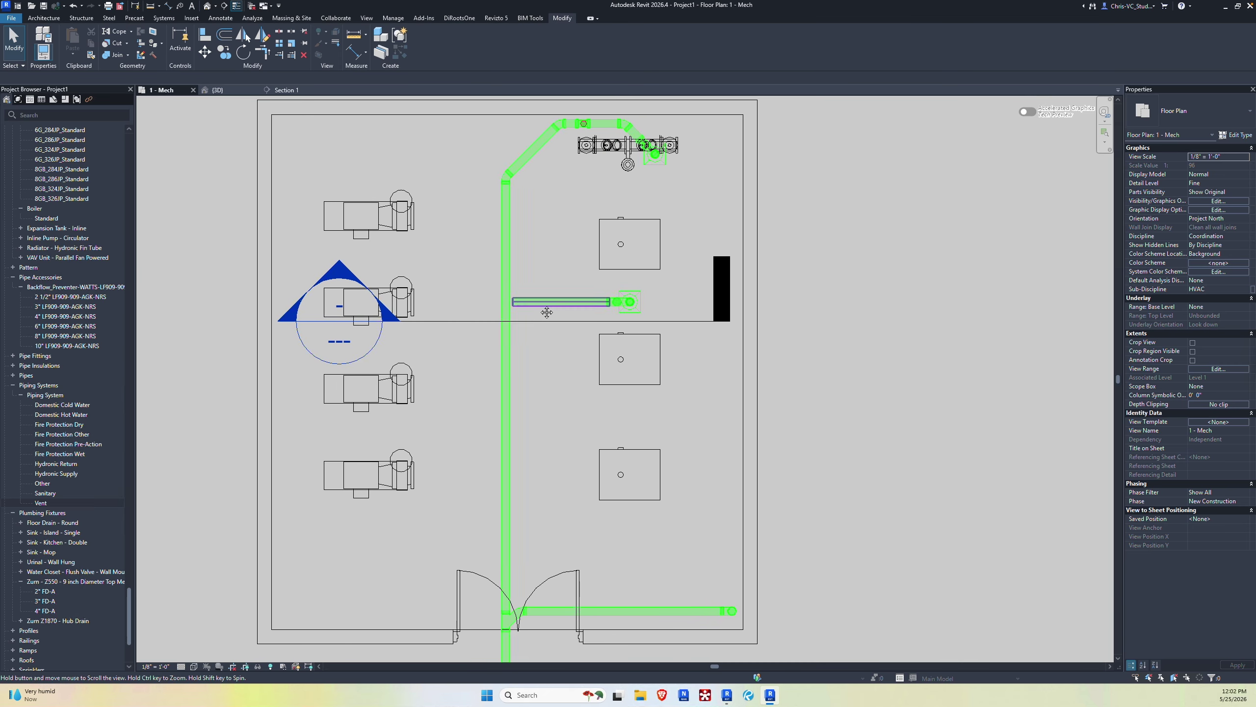
Step: Try extending the floor drain branch to the main with Trim/Extend Single Element
{"action": "left_click", "coordinate": [279, 55]}
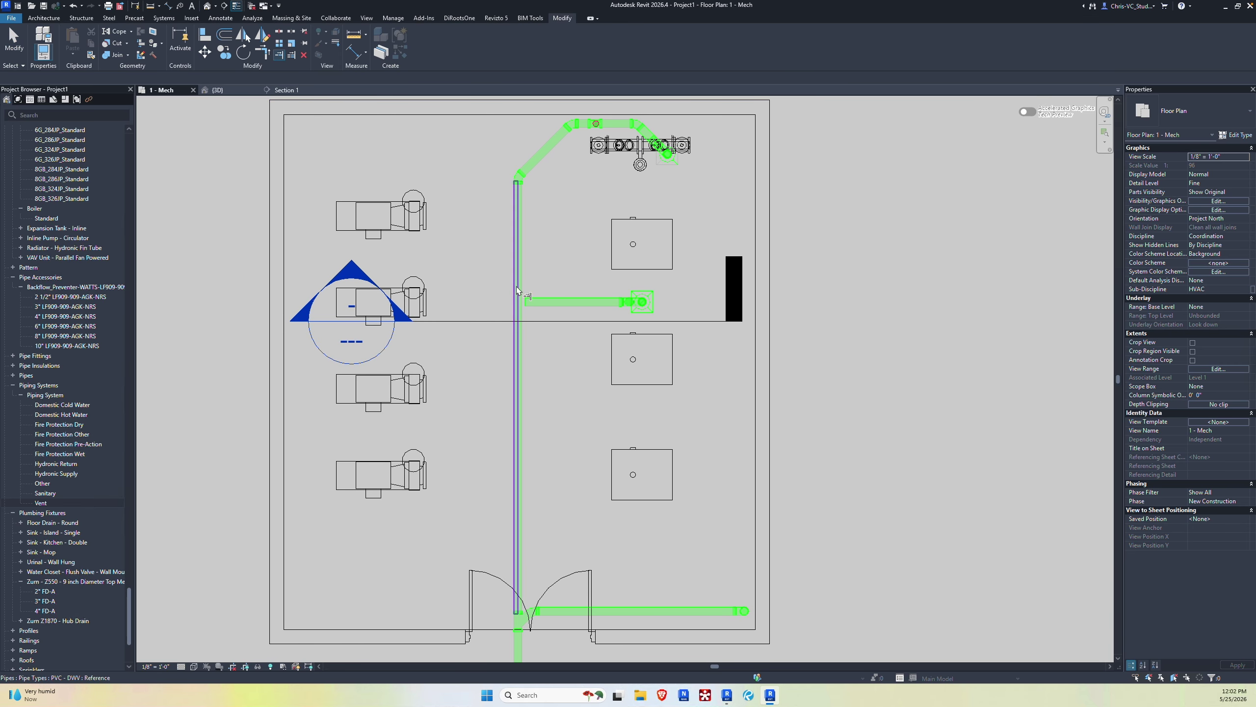
{"action": "left_click", "coordinate": [518, 299]}
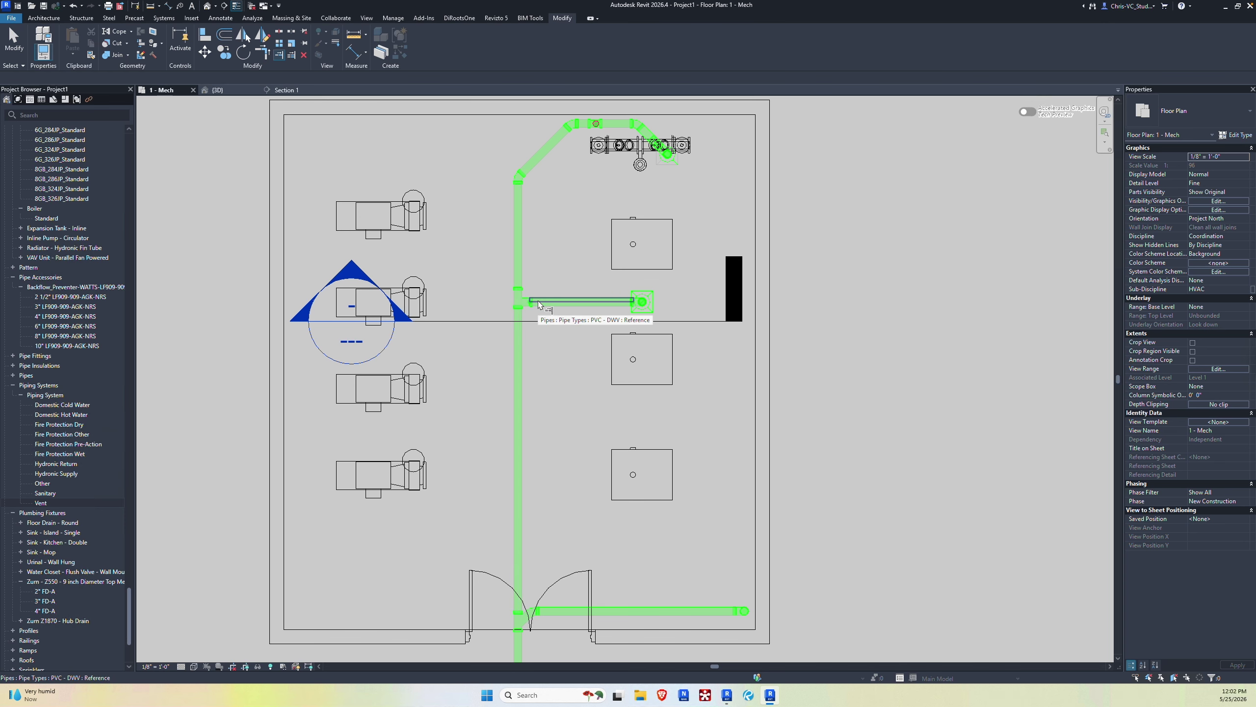
{"action": "left_click", "coordinate": [539, 302]}
Step: Check the connected drain branch's slope and end elevations, and undo its connection to the main
{"action": "scroll", "coordinate": [545, 304], "scroll_direction": "up", "scroll_amount": 3}
{"action": "left_click", "coordinate": [606, 303]}
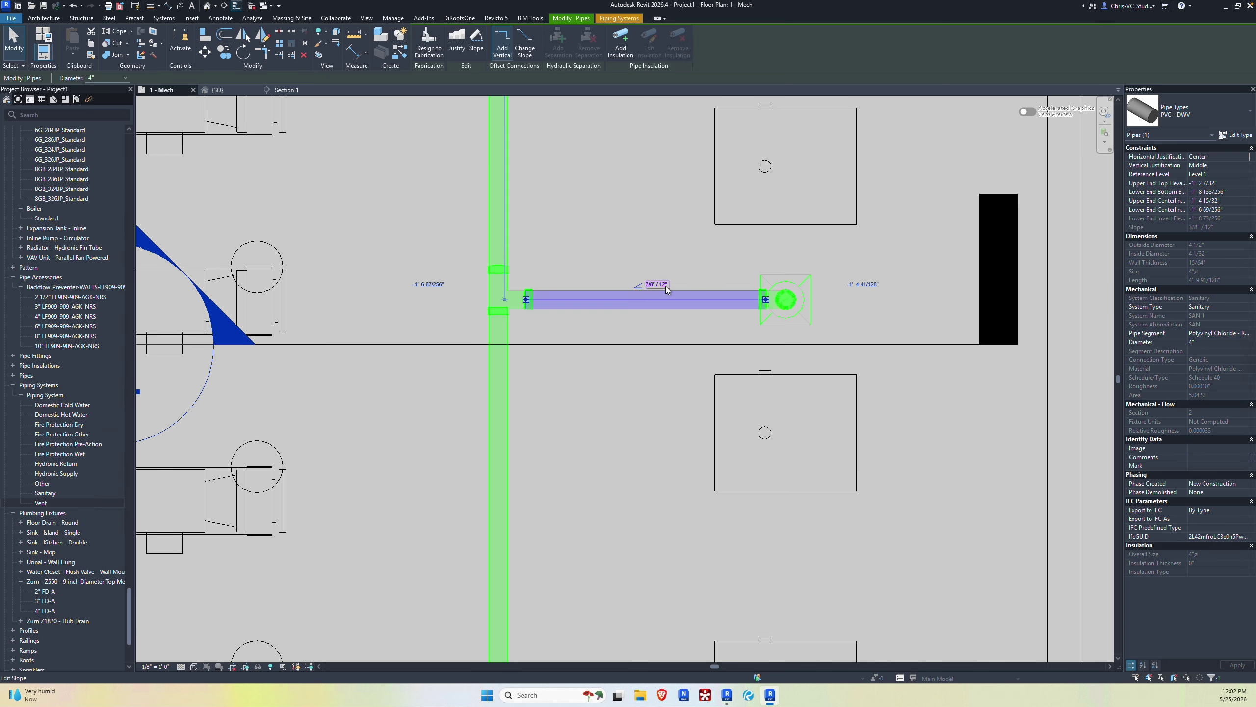
{"action": "scroll", "coordinate": [665, 285], "scroll_direction": "up", "scroll_amount": 2}
{"action": "scroll", "coordinate": [411, 327], "scroll_direction": "down", "scroll_amount": 2}
{"action": "scroll", "coordinate": [402, 327], "scroll_direction": "up", "scroll_amount": 6}
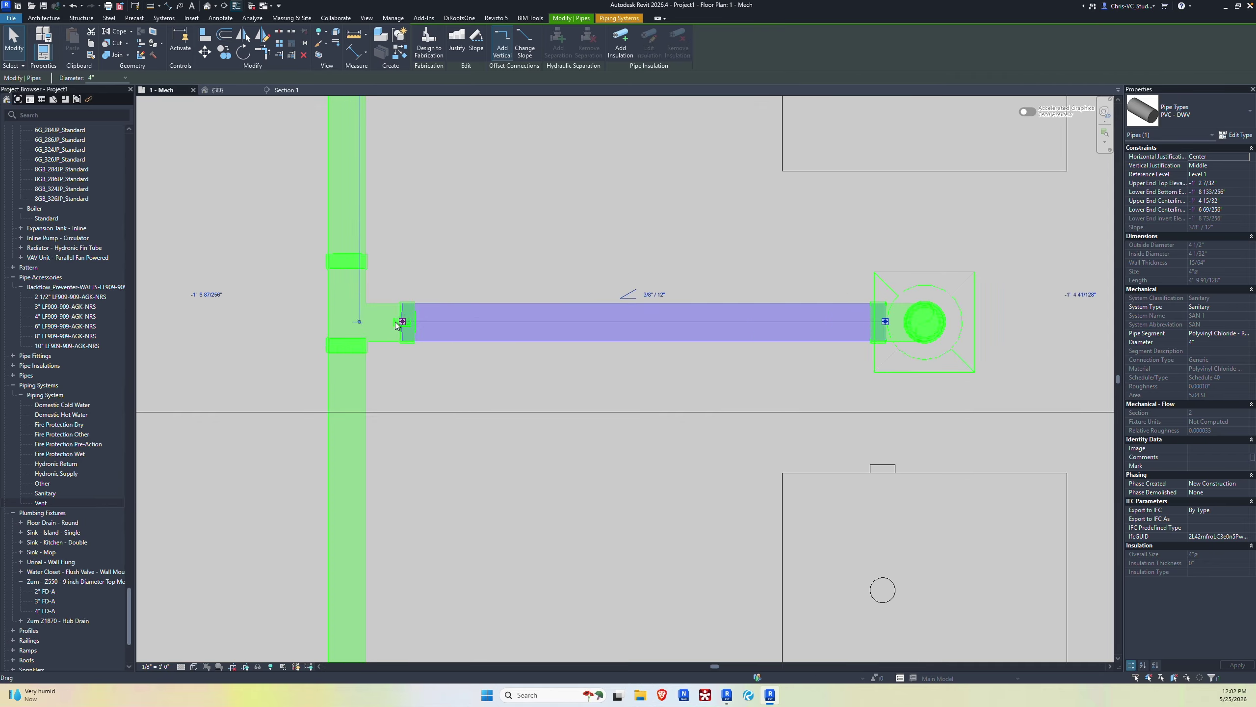
{"action": "scroll", "coordinate": [401, 327], "scroll_direction": "down", "scroll_amount": 5}
{"action": "scroll", "coordinate": [409, 330], "scroll_direction": "up", "scroll_amount": 1}
{"action": "key", "text": "Escape"}
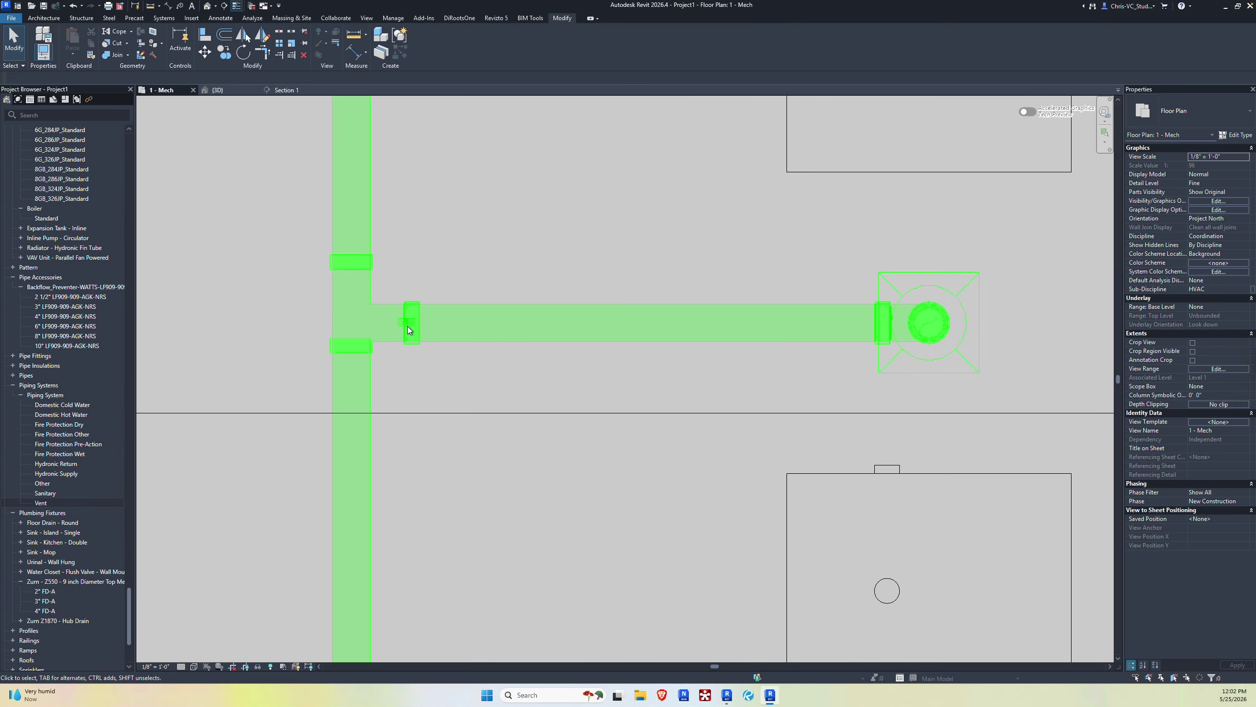
{"action": "scroll", "coordinate": [409, 331], "scroll_direction": "down", "scroll_amount": 3}
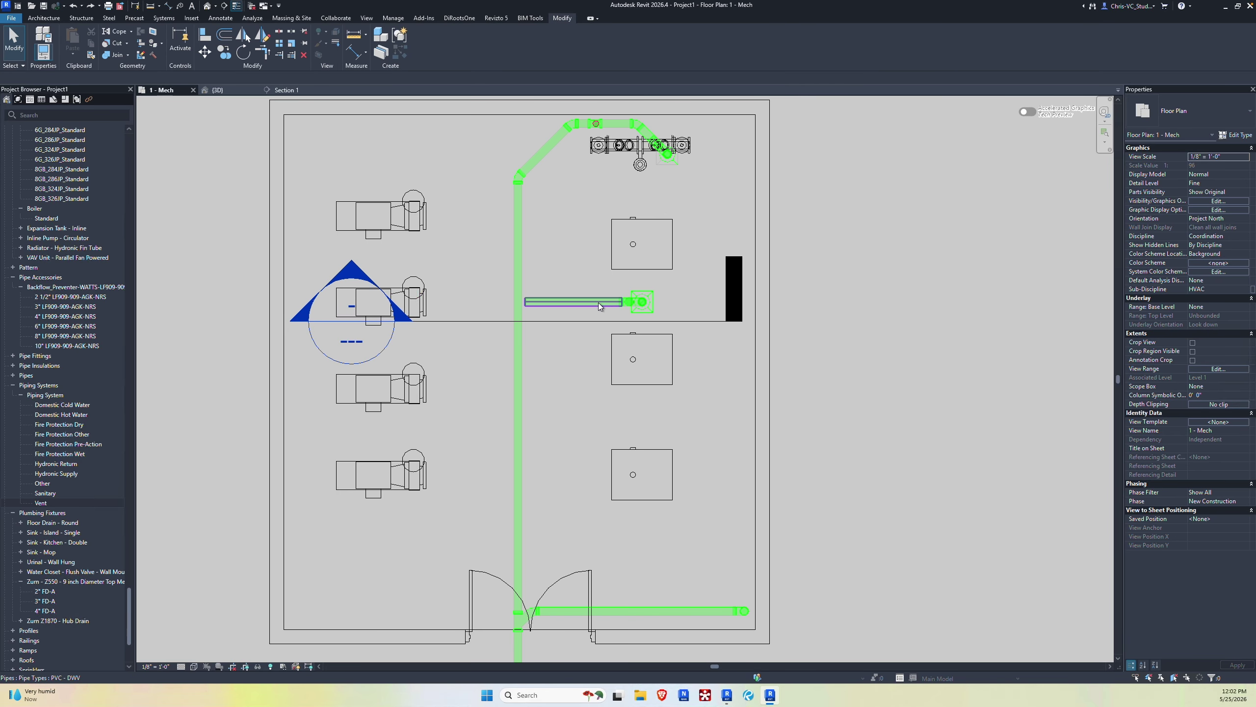
Step: Copy the floor drain with its trap and branch pipe to the matching positions below the second and third boilers
{"action": "scroll", "coordinate": [594, 303], "scroll_direction": "up", "scroll_amount": 2}
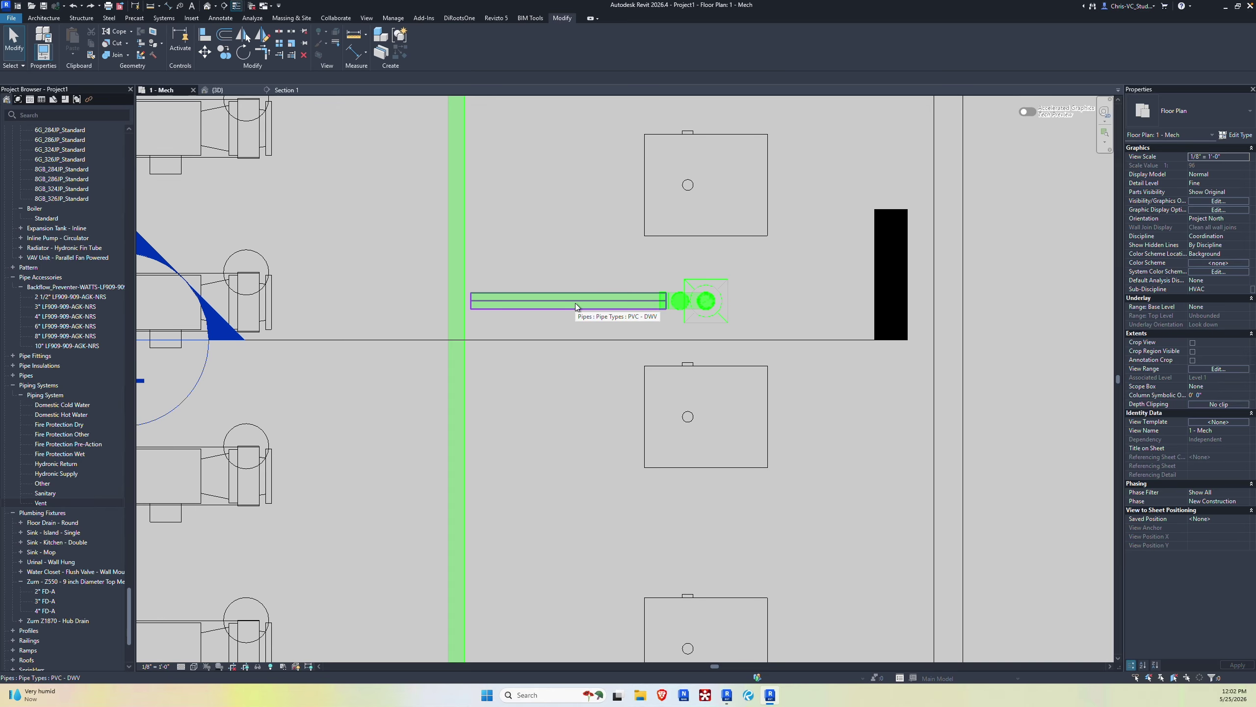
{"action": "scroll", "coordinate": [575, 307], "scroll_direction": "down", "scroll_amount": 2}
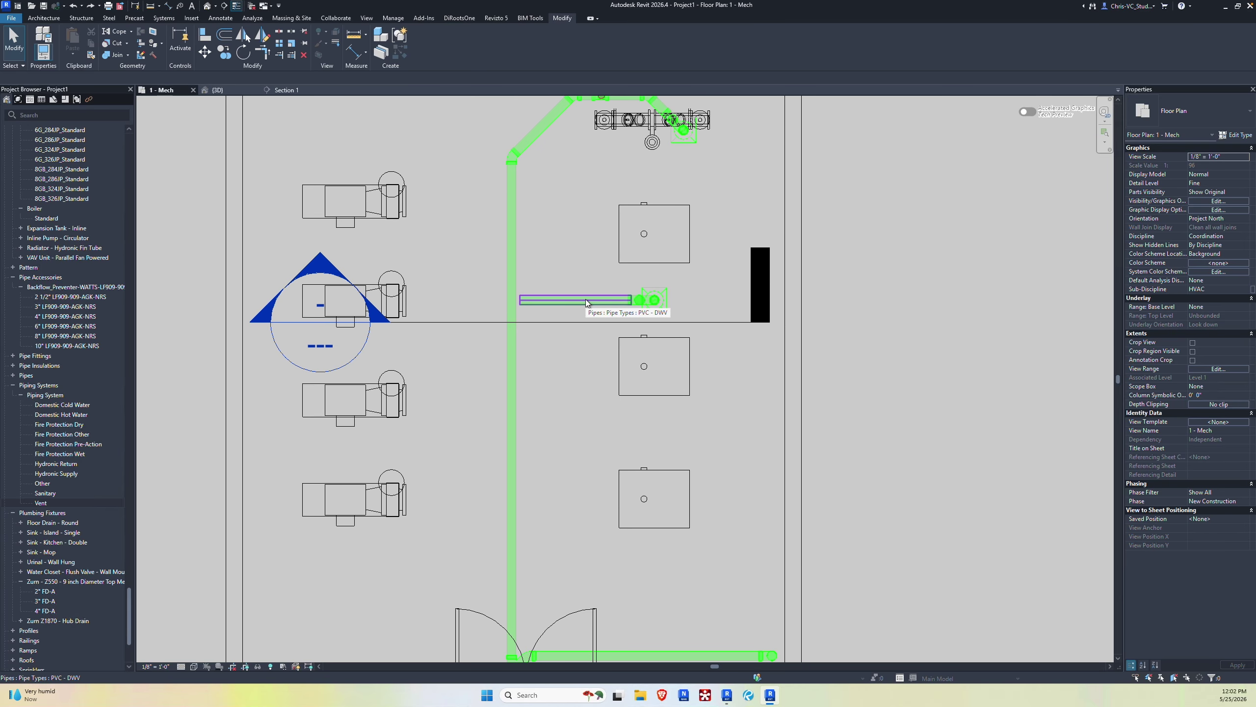
{"action": "left_click_drag", "start_coordinate": [428, 255], "coordinate": [715, 341]}
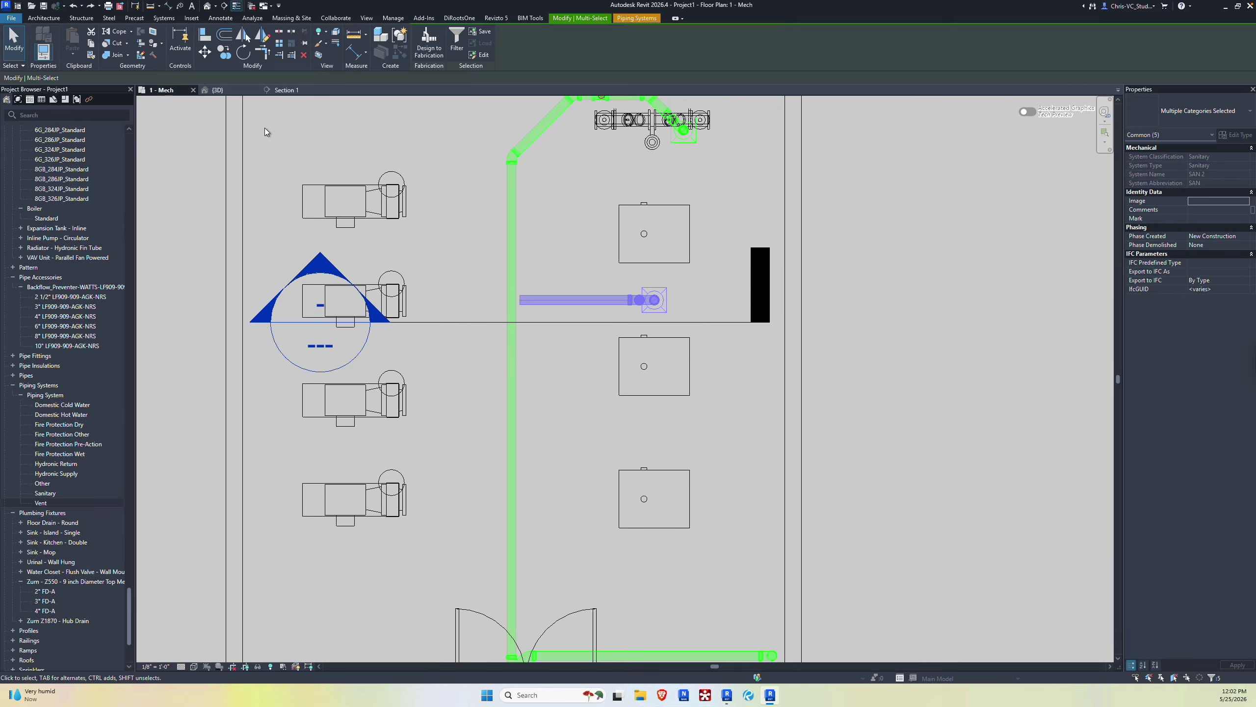
{"action": "left_click", "coordinate": [218, 56]}
{"action": "left_click", "coordinate": [653, 261]}
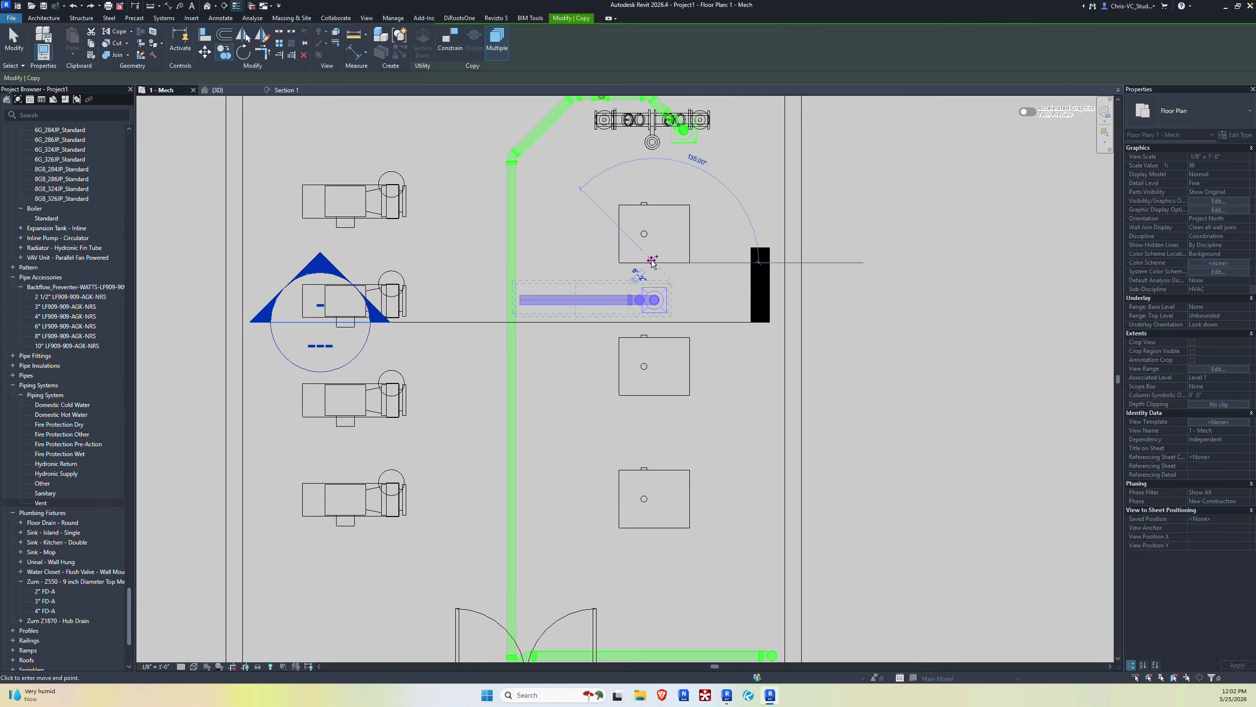
{"action": "left_click", "coordinate": [654, 528]}
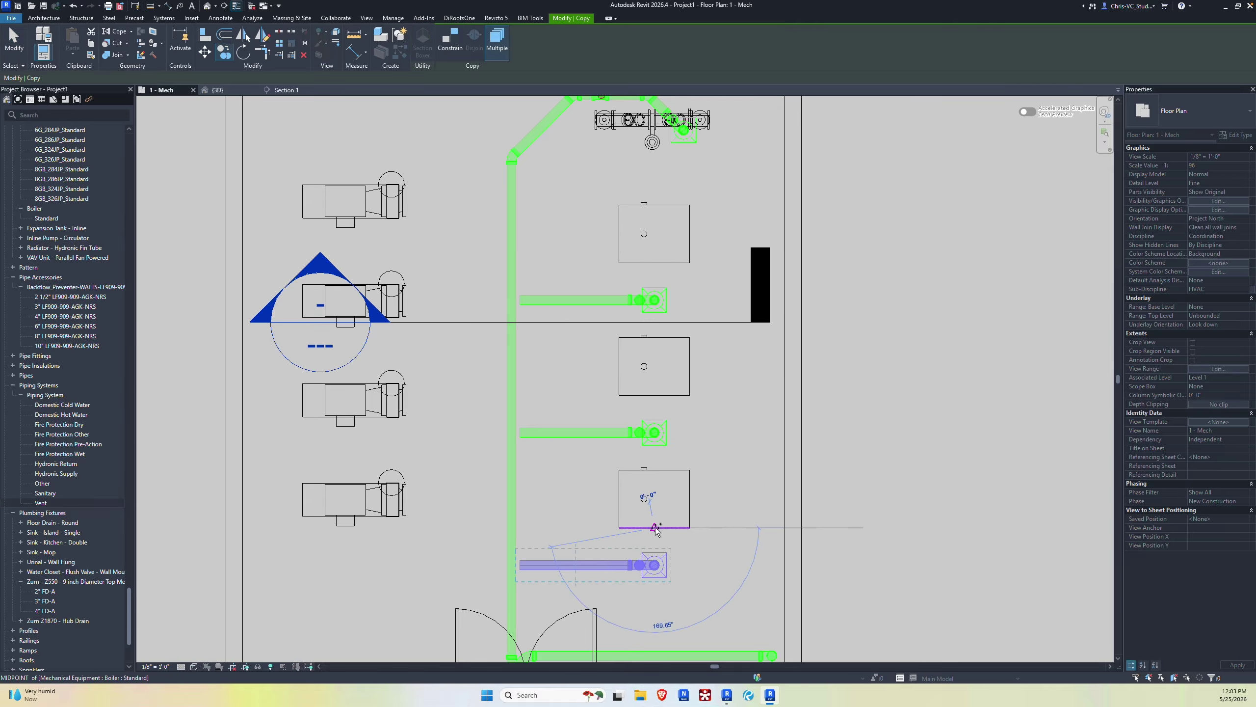
{"action": "key", "text": "Escape"}
{"action": "scroll", "coordinate": [632, 495], "scroll_direction": "down", "scroll_amount": 2}
{"action": "scroll", "coordinate": [584, 367], "scroll_direction": "up", "scroll_amount": 2}
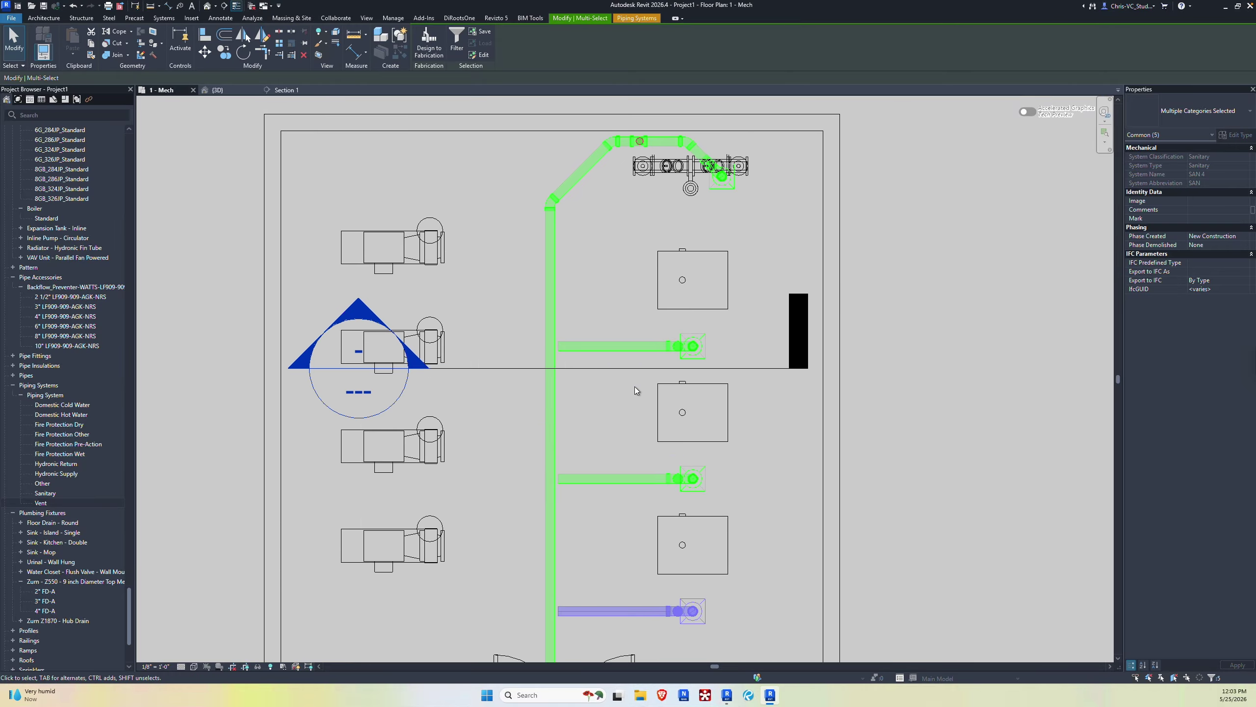
{"action": "middle_click_drag", "start_coordinate": [589, 403], "coordinate": [580, 358]}
{"action": "left_click", "coordinate": [528, 18]}
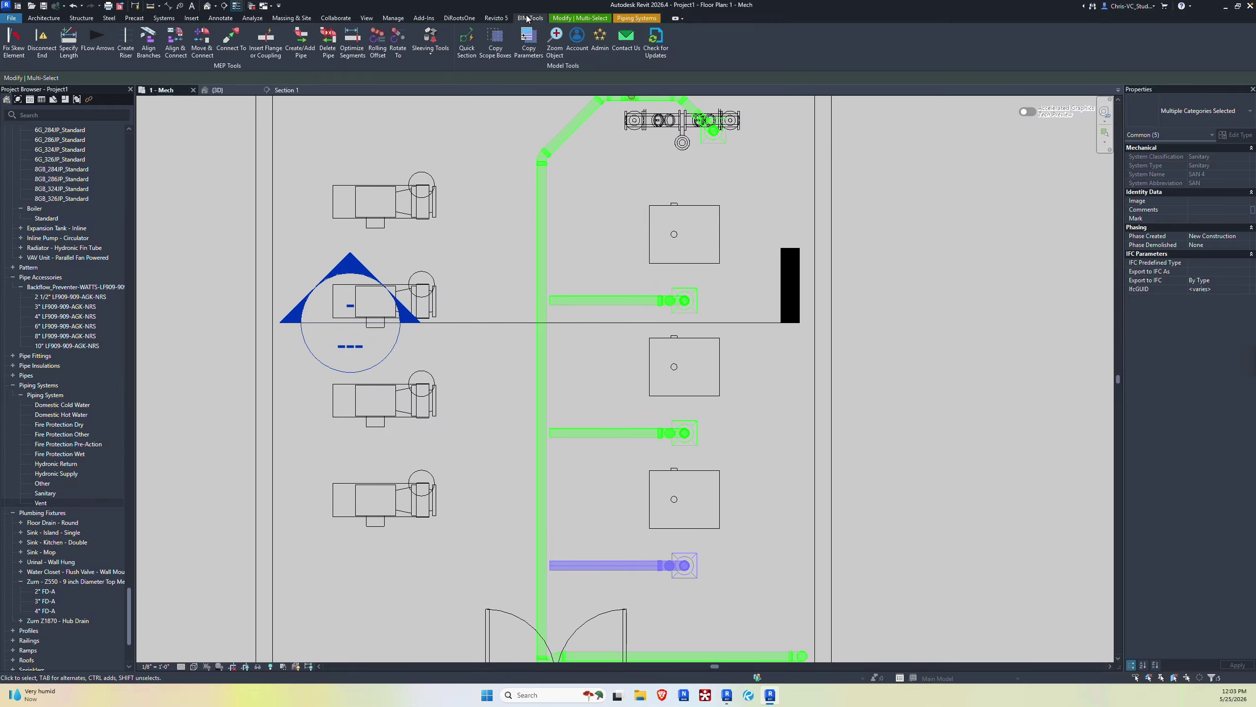
{"action": "left_click", "coordinate": [147, 40]}
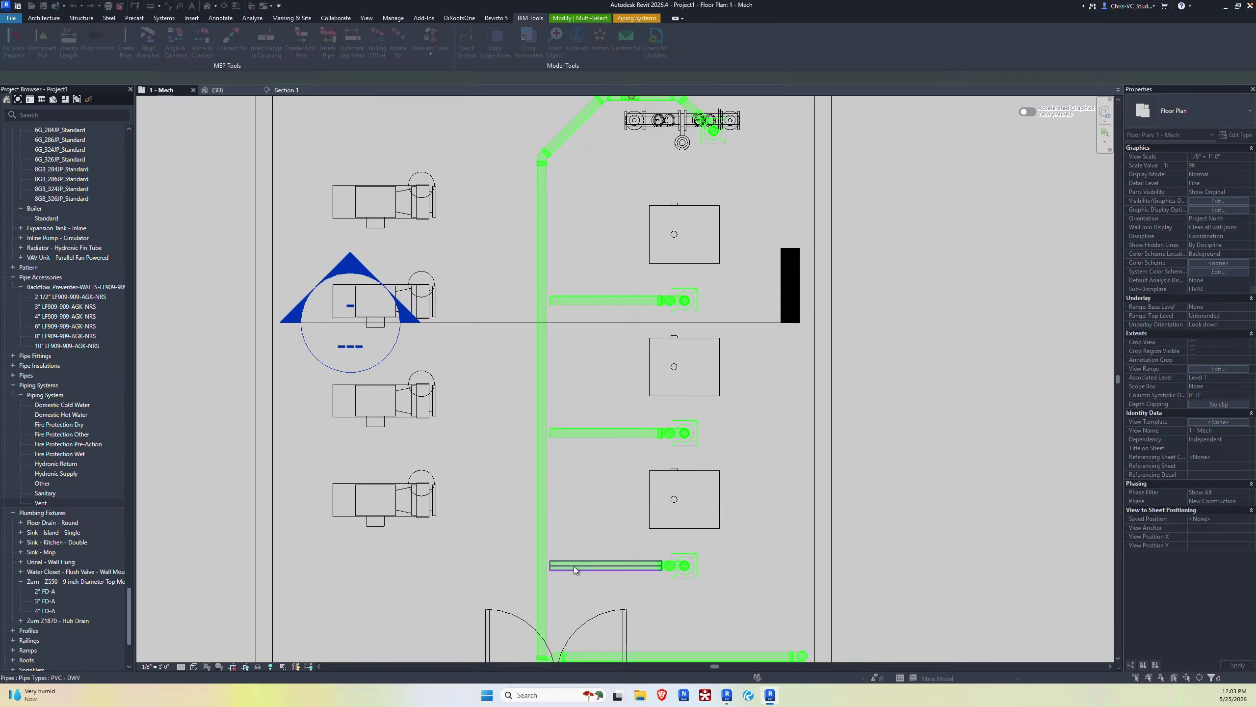
{"action": "key", "text": "Escape"}
Step: Connect the three boiler floor drain branches to the vertical sanitary main with Trim/Extend Multiple Elements
{"action": "scroll", "coordinate": [598, 479], "scroll_direction": "down", "scroll_amount": 2}
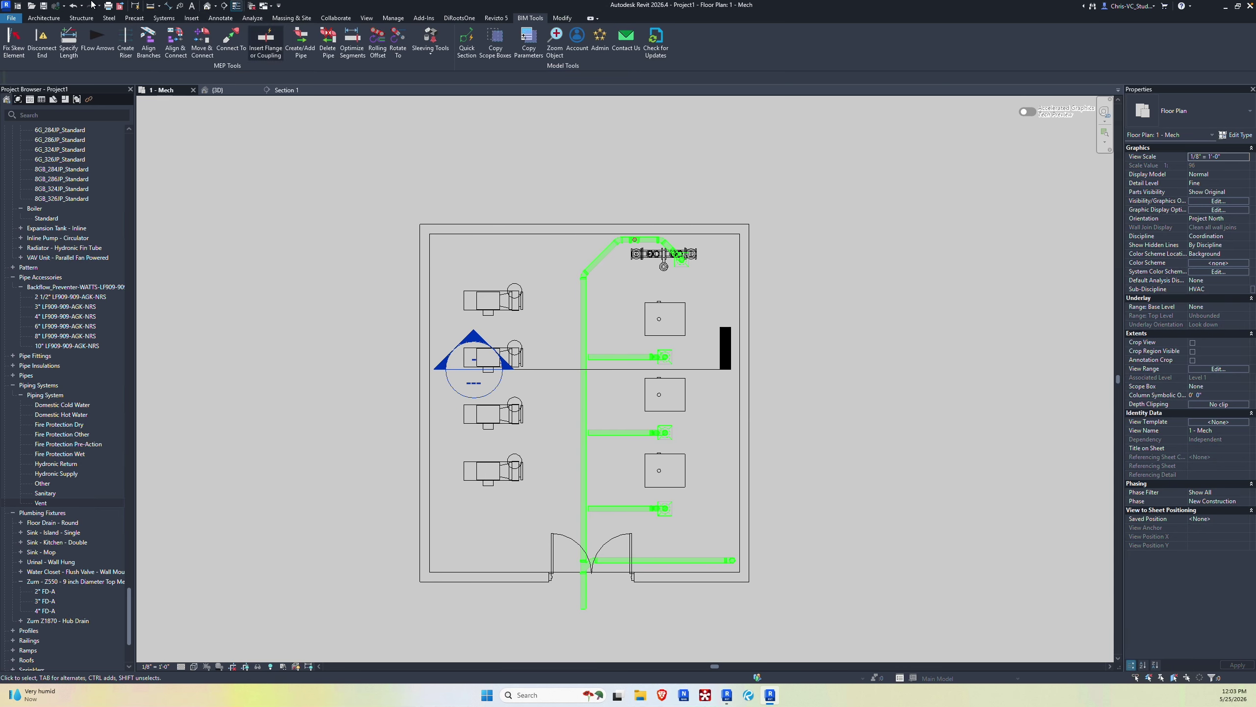
{"action": "left_click", "coordinate": [582, 309]}
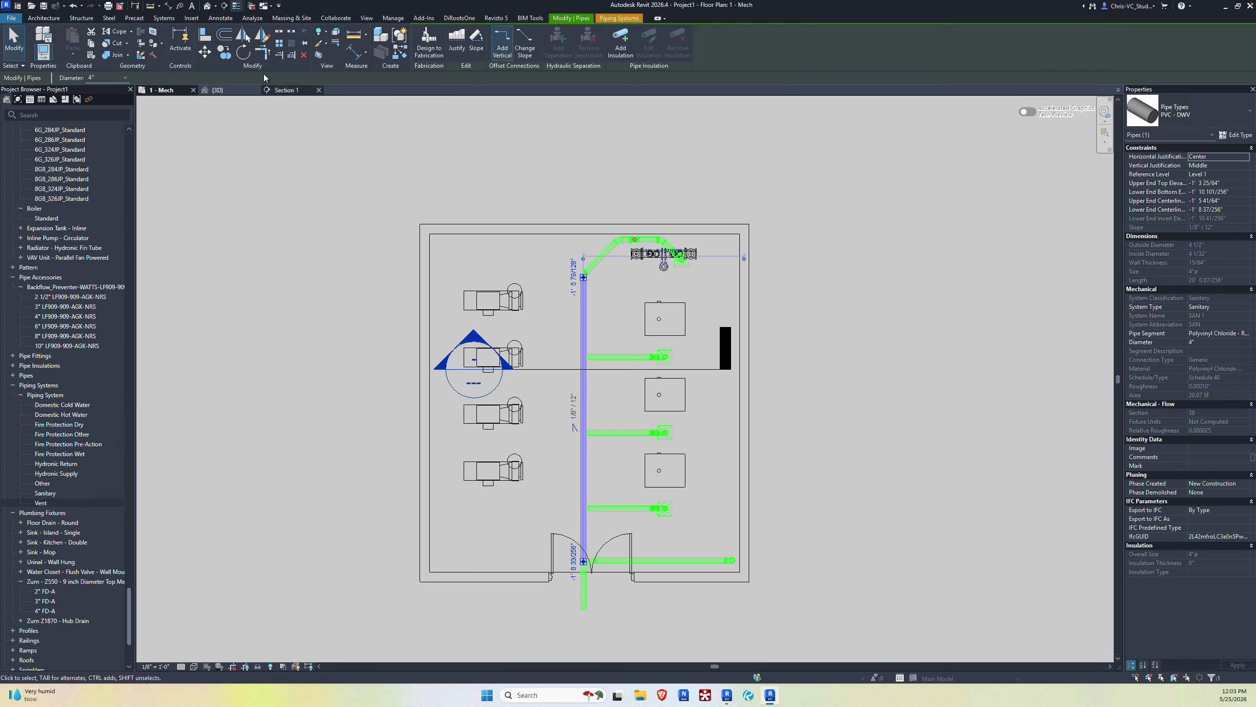
{"action": "left_click", "coordinate": [294, 55]}
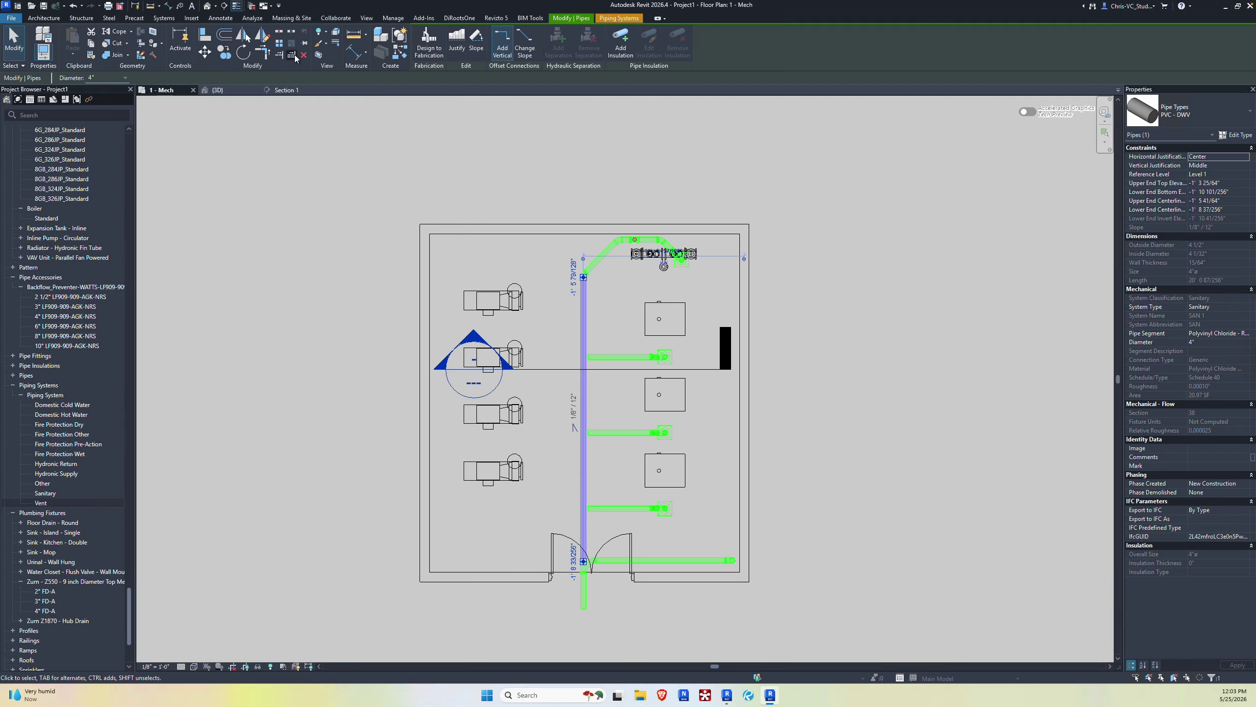
{"action": "left_click", "coordinate": [584, 319]}
{"action": "left_click", "coordinate": [616, 358]}
{"action": "left_click", "coordinate": [624, 433]}
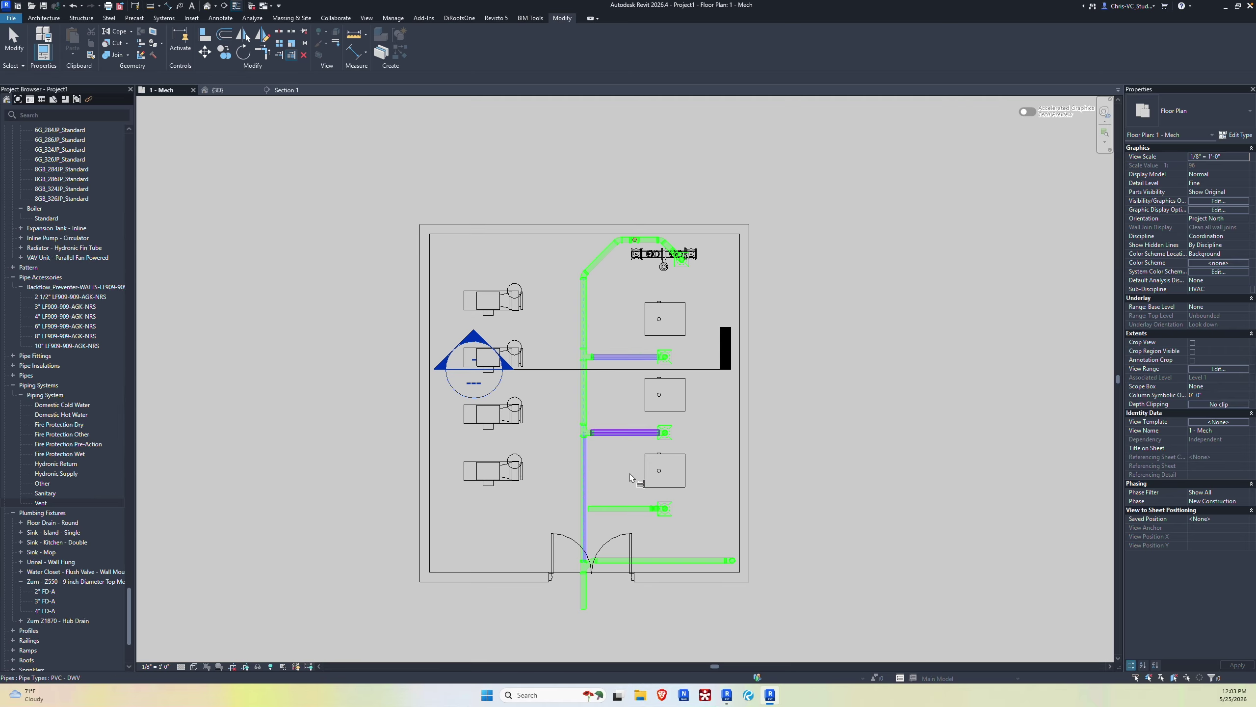
{"action": "left_click", "coordinate": [633, 508]}
{"action": "key", "text": "Escape"}
{"action": "key", "text": "Escape"}
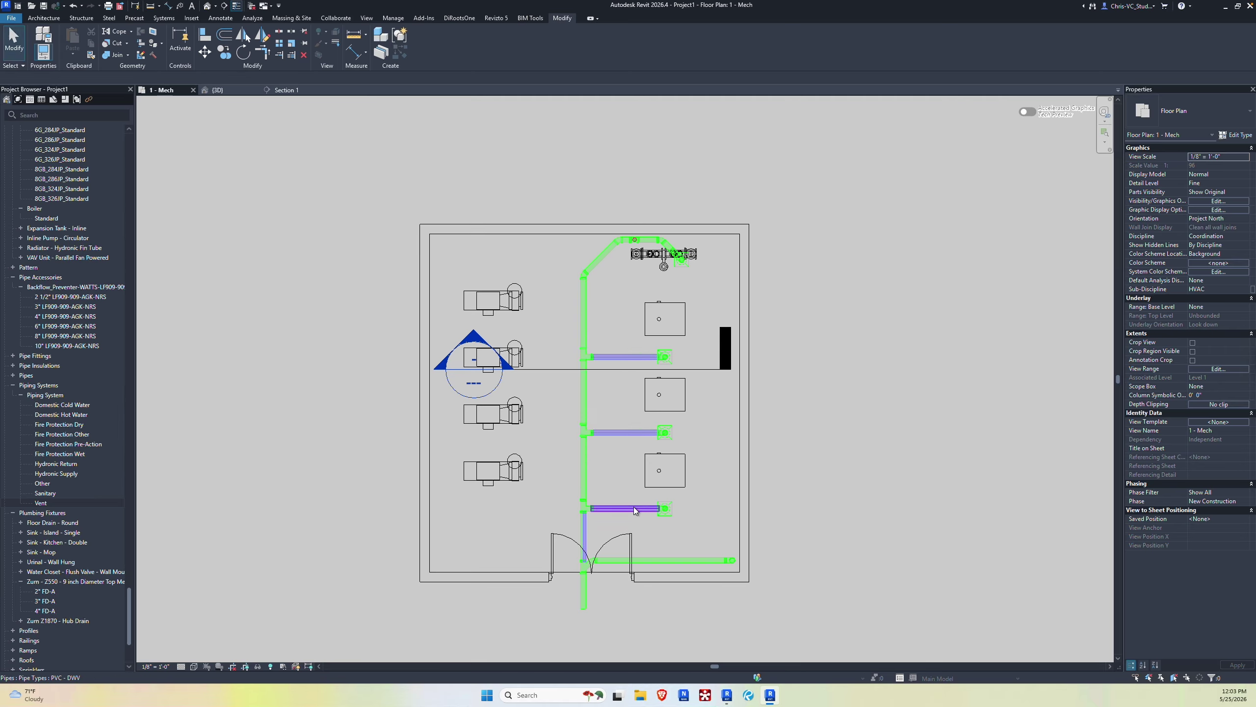
{"action": "left_click", "coordinate": [582, 356]}
{"action": "left_click", "coordinate": [583, 432], "text": "ctrl"}
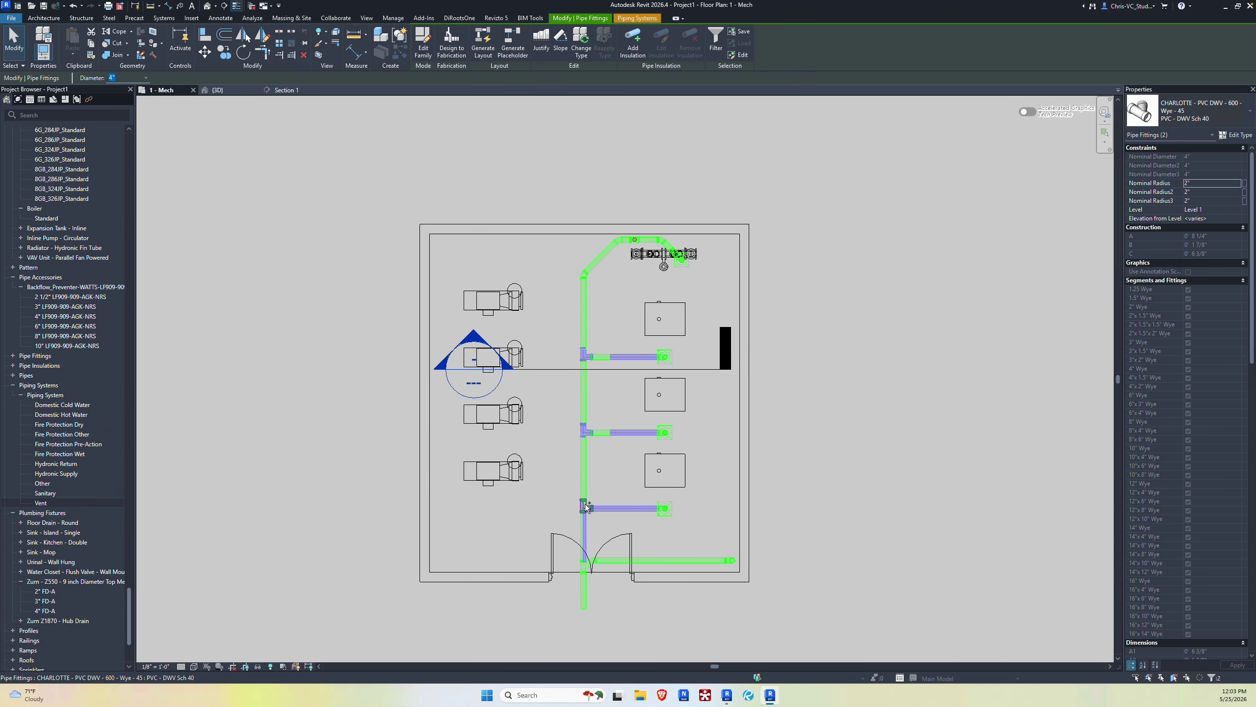
{"action": "left_click", "coordinate": [586, 507], "text": "ctrl"}
{"action": "left_click", "coordinate": [1202, 111]}
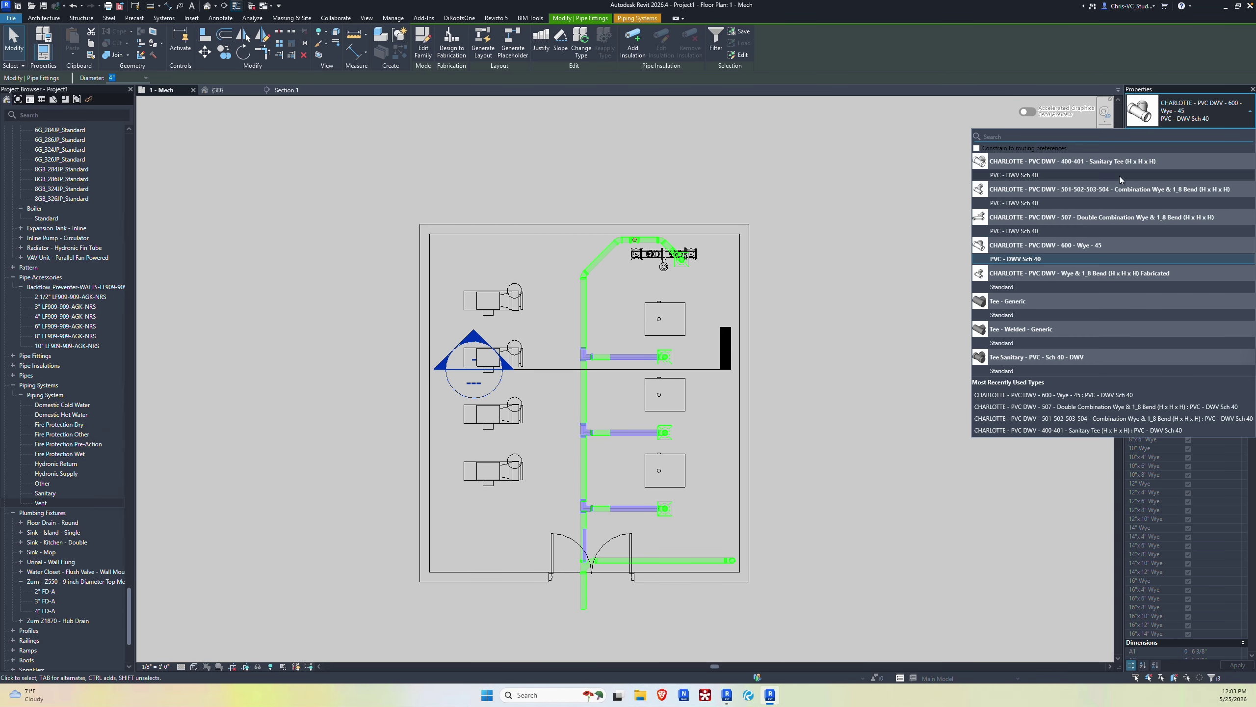
{"action": "left_click", "coordinate": [1043, 203]}
{"action": "scroll", "coordinate": [591, 389], "scroll_direction": "up", "scroll_amount": 3}
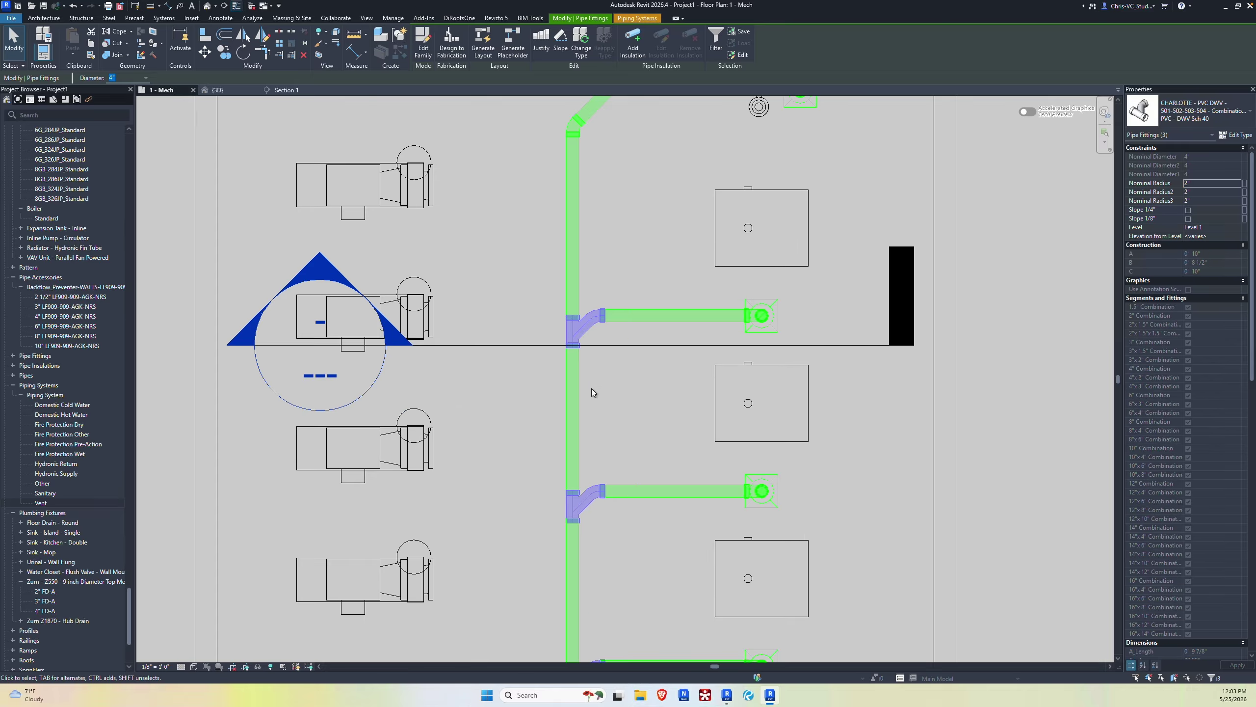
{"action": "left_click", "coordinate": [591, 390]}
Step: Show the sanitary piping, floor drains and boilers together in a 3D view cropped with Selection Box
{"action": "scroll", "coordinate": [552, 393], "scroll_direction": "down", "scroll_amount": 5}
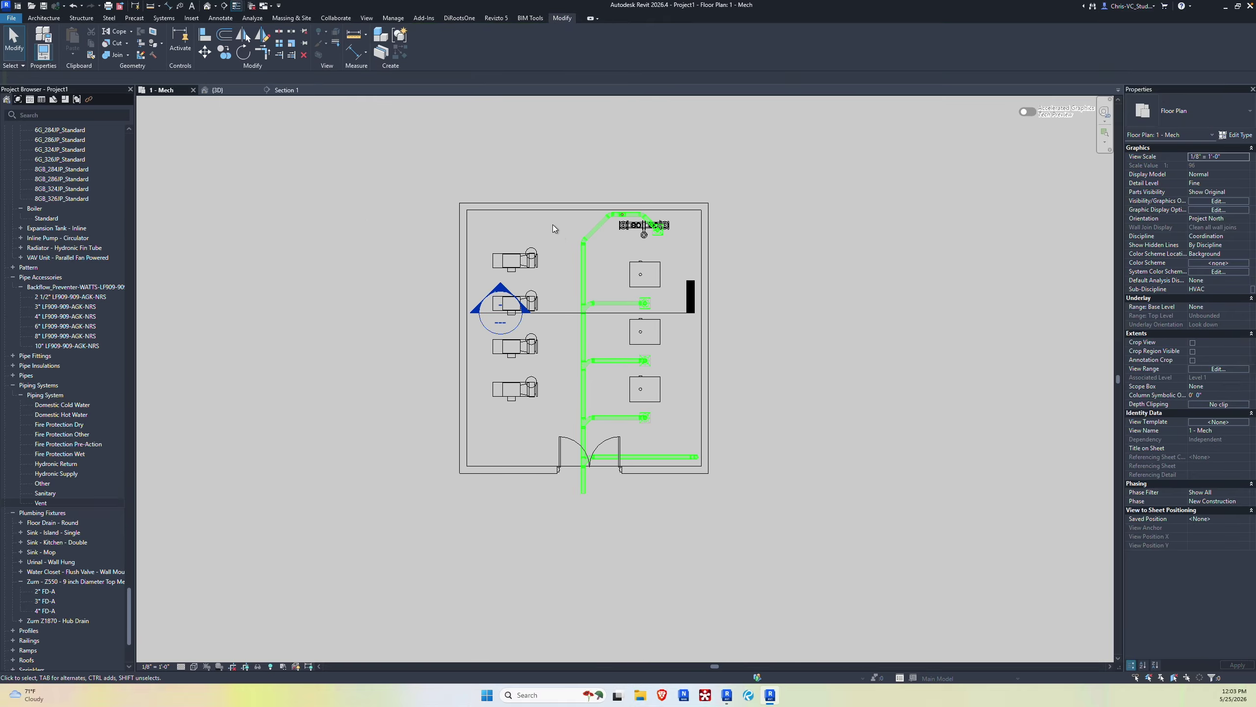
{"action": "left_click_drag", "start_coordinate": [552, 181], "coordinate": [757, 580]}
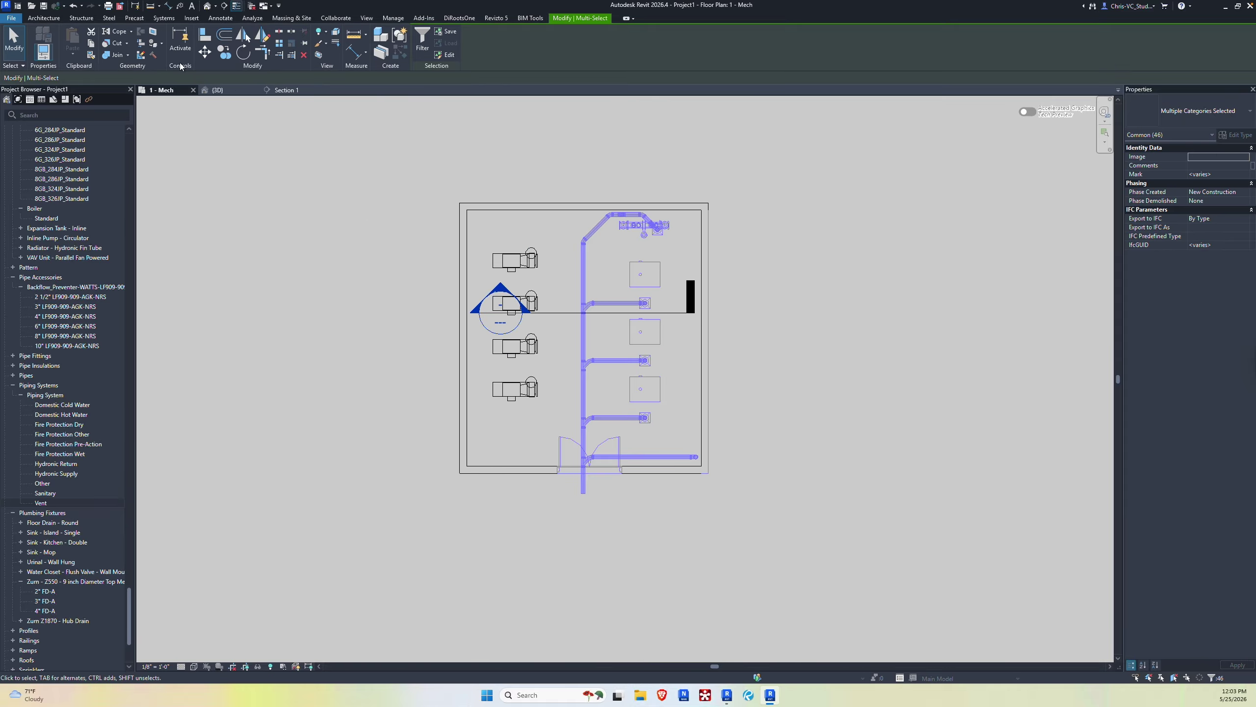
{"action": "left_click", "coordinate": [319, 55]}
{"action": "key", "text": "Escape"}
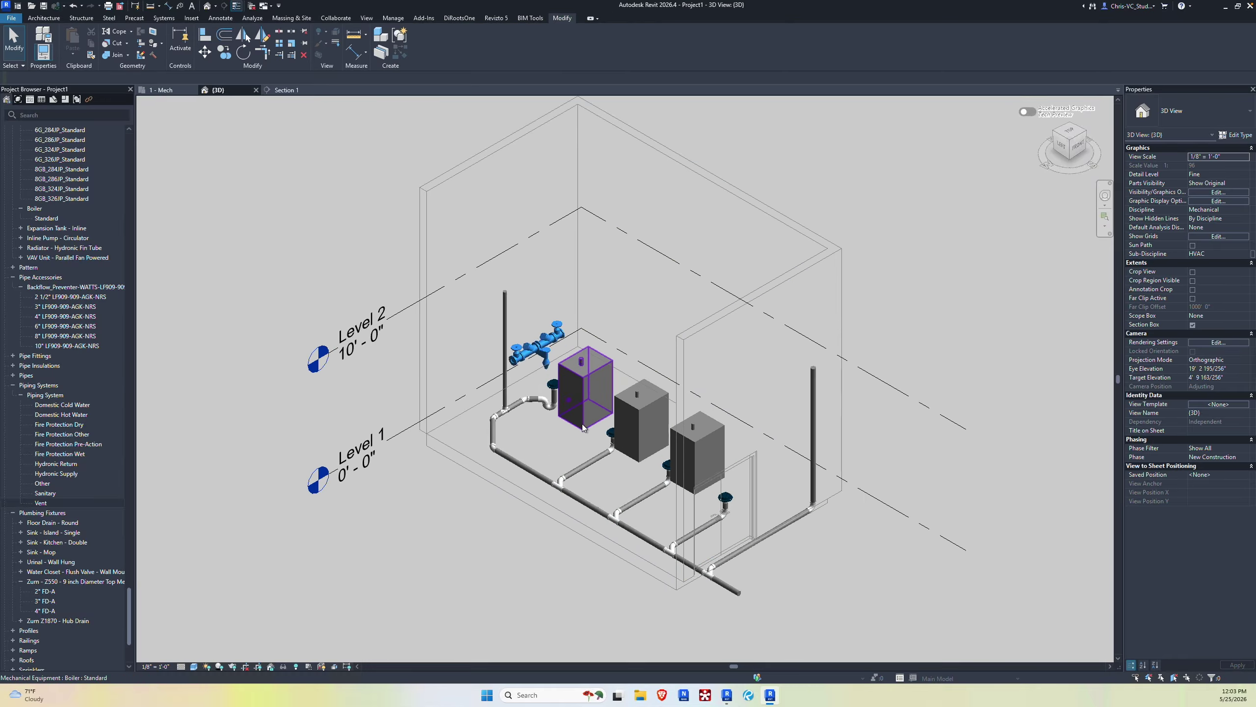
Step: Change the elbows under the three boiler floor drains to the CHARLOTTE PVC DWV 706X P-Trap with Solvent Weld Joint
{"action": "scroll", "coordinate": [583, 428], "scroll_direction": "up", "scroll_amount": 2}
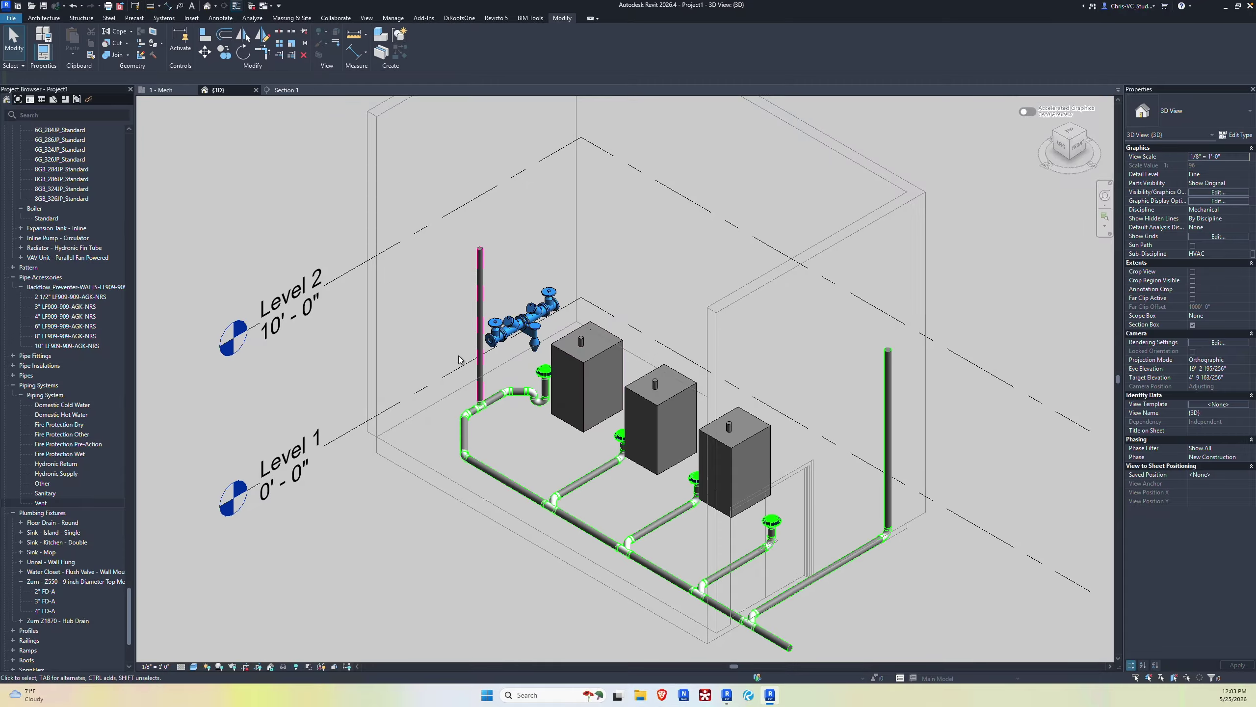
{"action": "scroll", "coordinate": [619, 454], "scroll_direction": "up", "scroll_amount": 2}
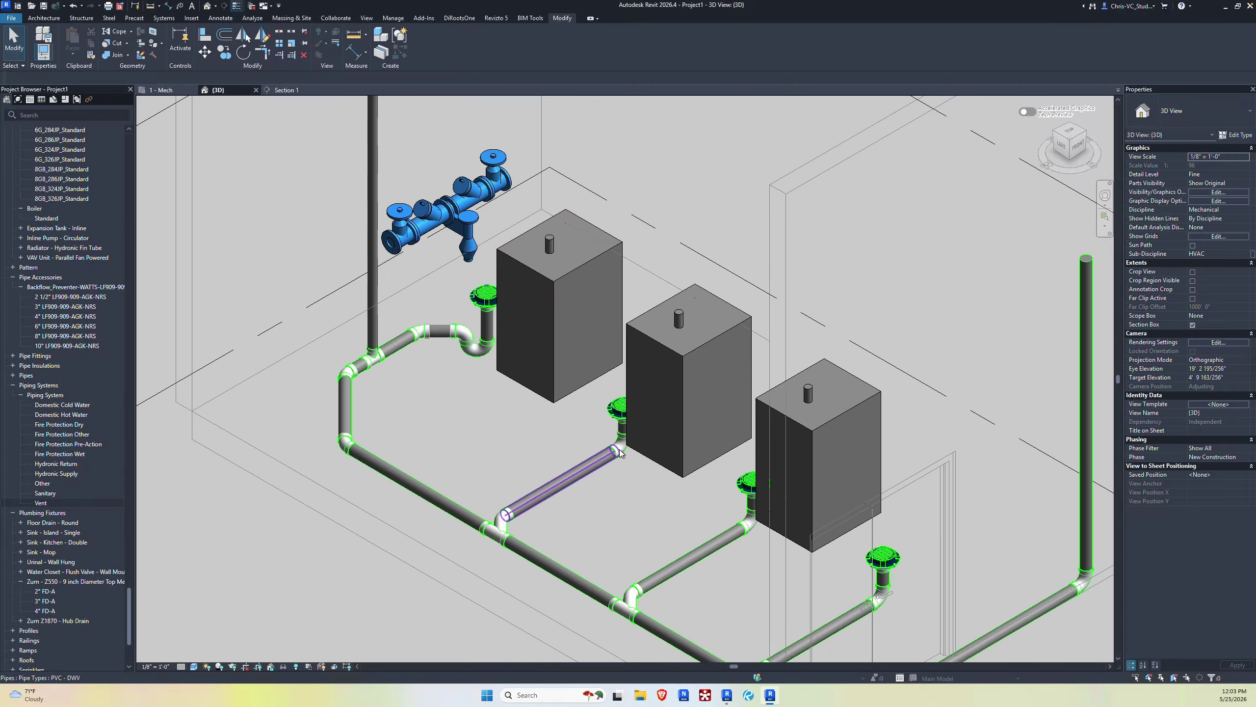
{"action": "left_click", "coordinate": [623, 457]}
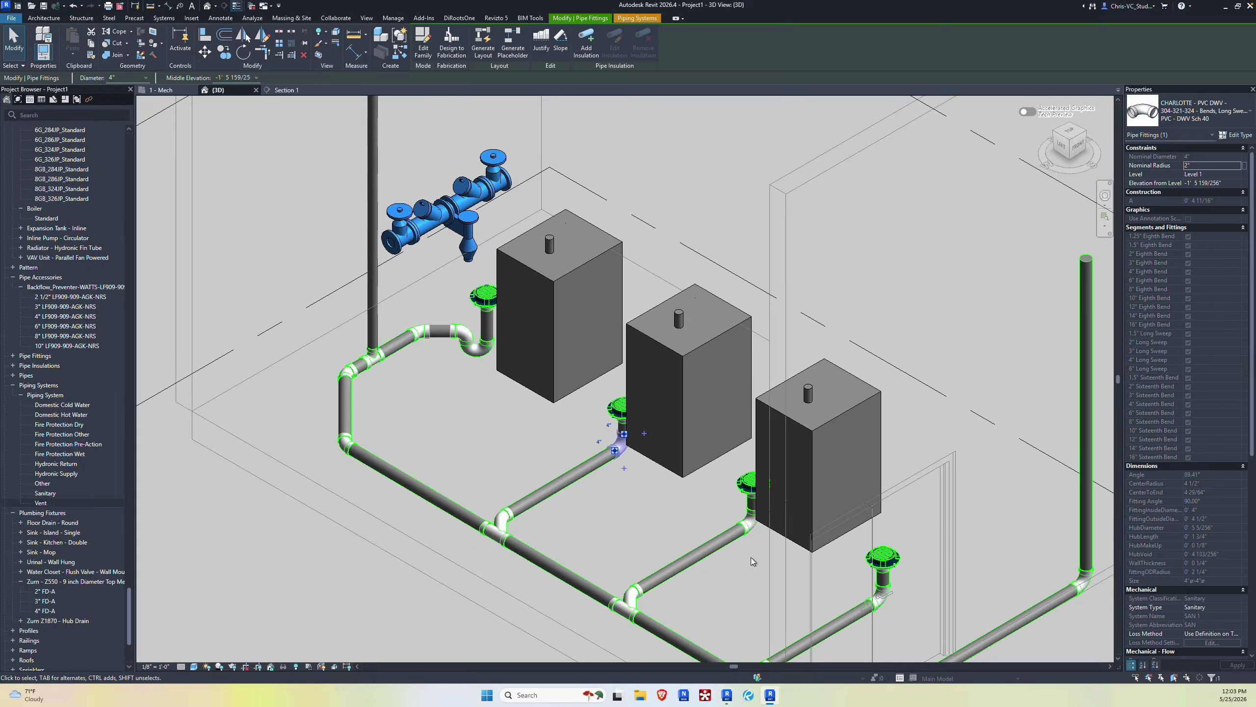
{"action": "left_click", "coordinate": [748, 529], "text": "ctrl"}
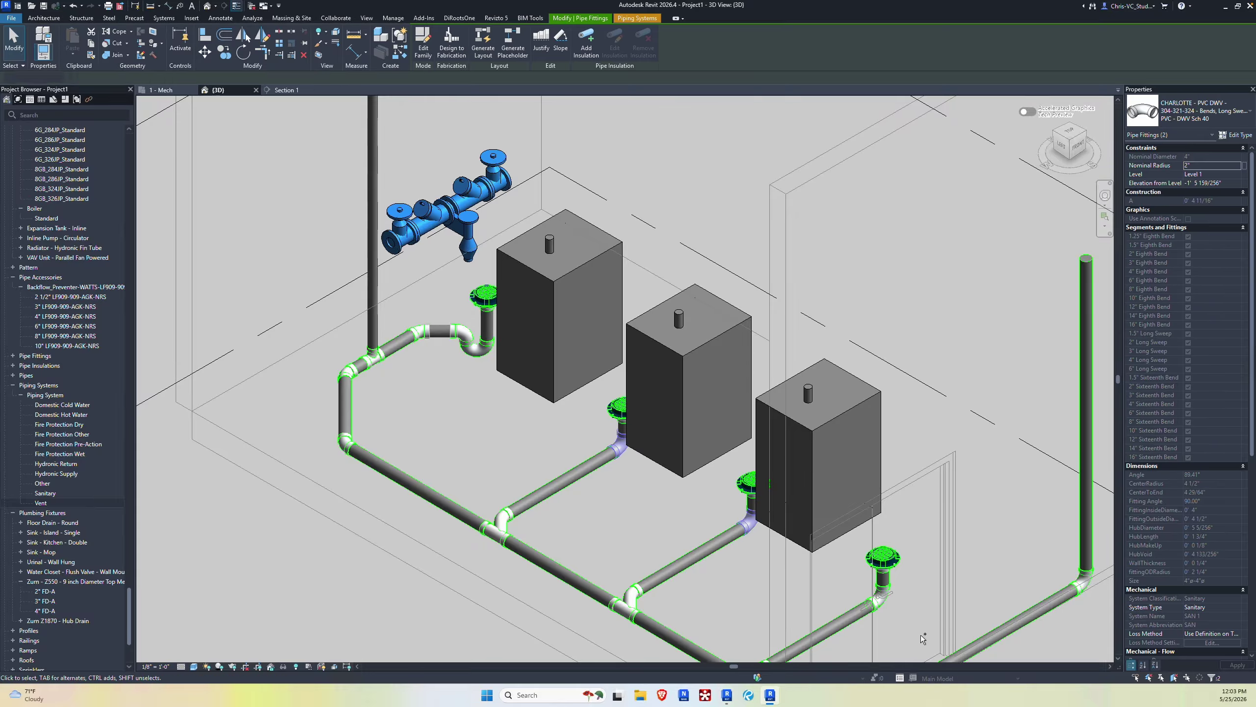
{"action": "left_click", "coordinate": [883, 604], "text": "ctrl"}
{"action": "left_click", "coordinate": [1197, 112]}
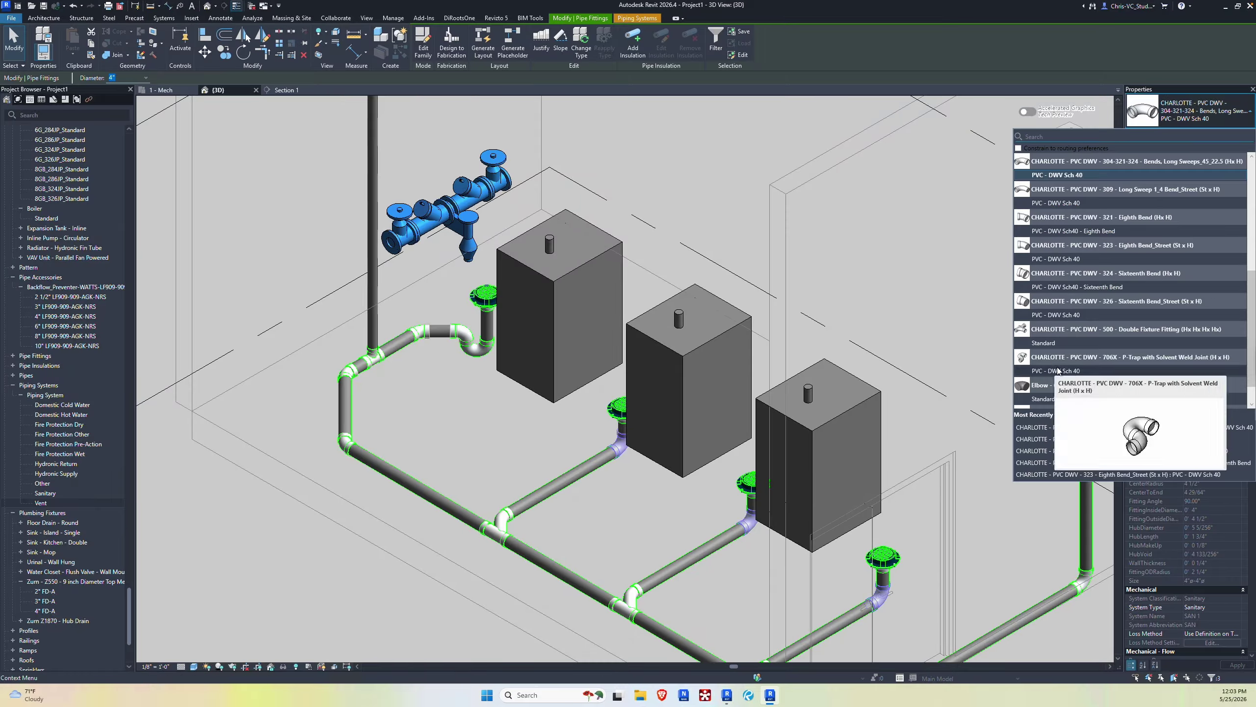
{"action": "left_click", "coordinate": [1058, 371]}
{"action": "key", "text": "Escape"}
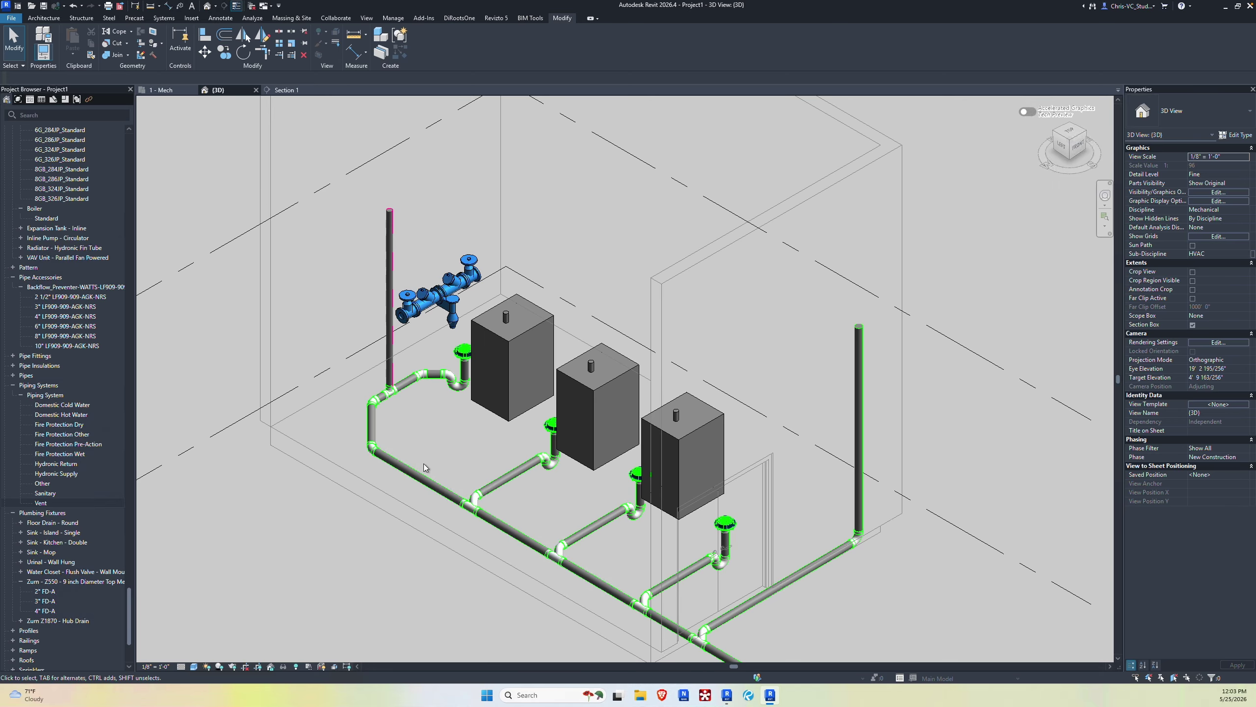
Step: In the 1 - Mech plan, move the Section 1 marker off the piping to the area outside the mechanical room's west side
{"action": "left_click", "coordinate": [165, 90]}
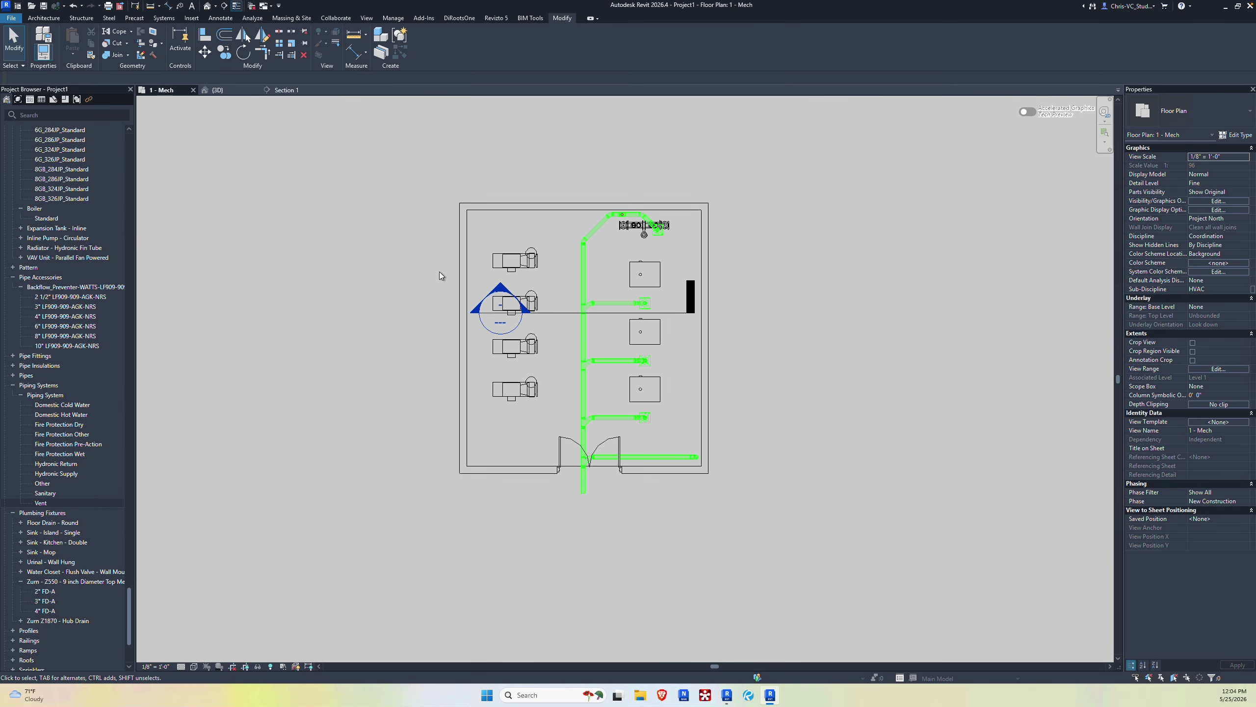
{"action": "scroll", "coordinate": [445, 272], "scroll_direction": "up", "scroll_amount": 3}
{"action": "left_click", "coordinate": [640, 354]}
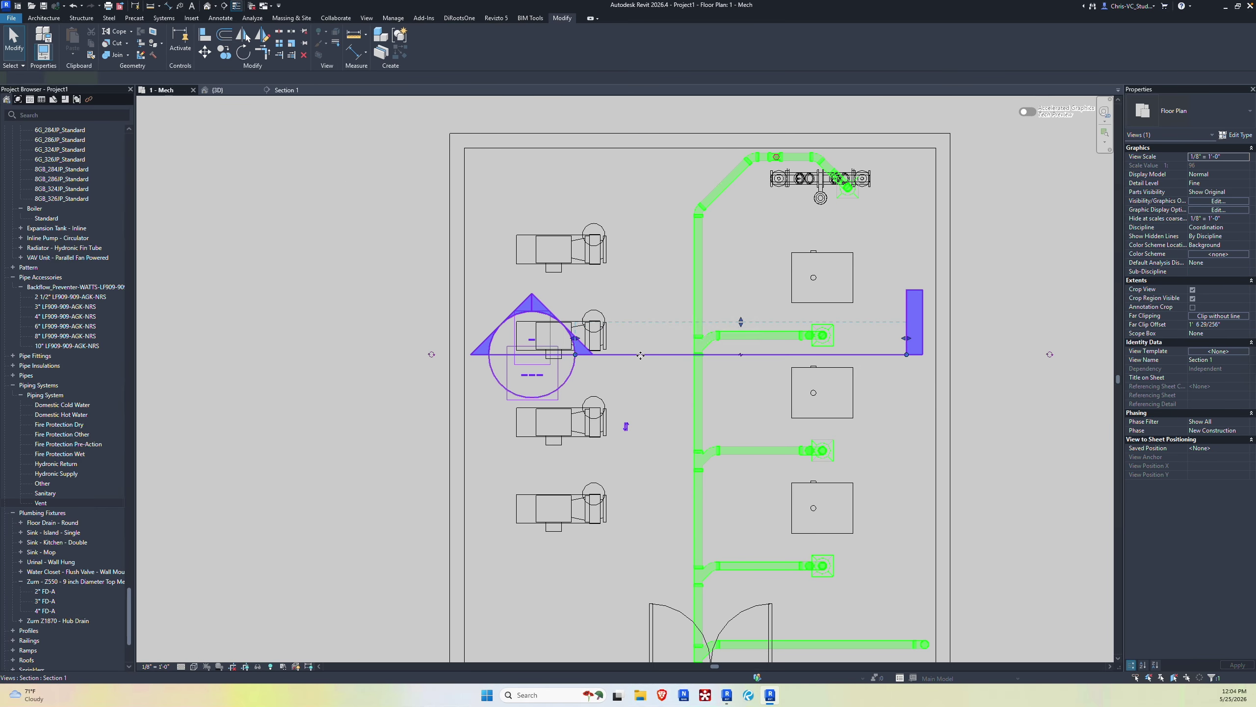
{"action": "left_click_drag", "start_coordinate": [640, 355], "coordinate": [222, 283]}
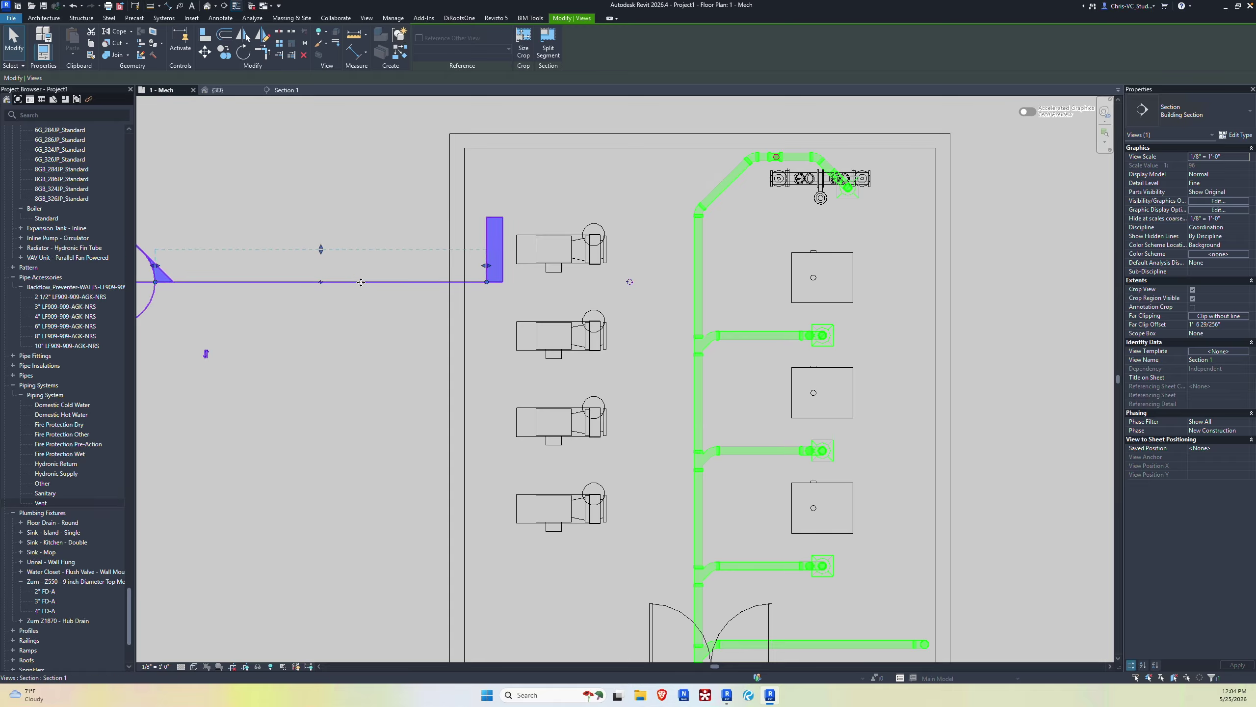
{"action": "left_click_drag", "start_coordinate": [361, 282], "coordinate": [348, 205]}
Step: Mirror a copy of the uppermost boiler floor drain with its trap and branch pipe about the drain's outer edge
{"action": "scroll", "coordinate": [797, 376], "scroll_direction": "up", "scroll_amount": 3}
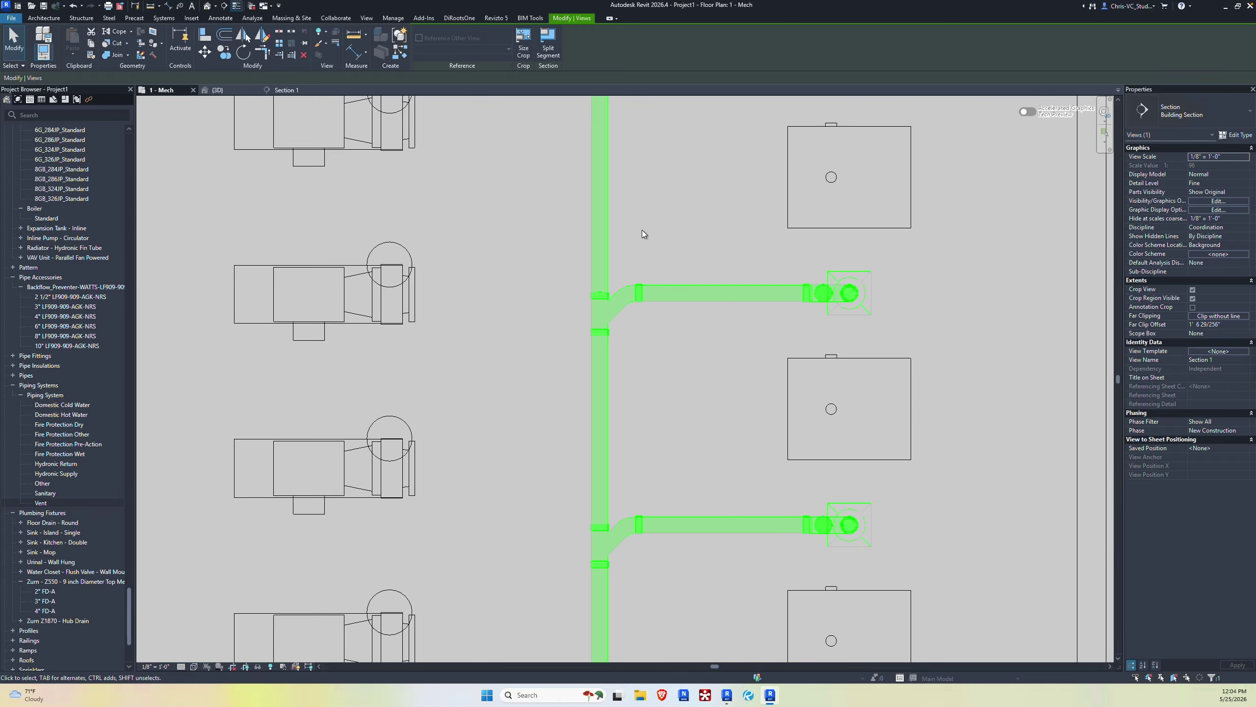
{"action": "left_click_drag", "start_coordinate": [624, 232], "coordinate": [958, 355]}
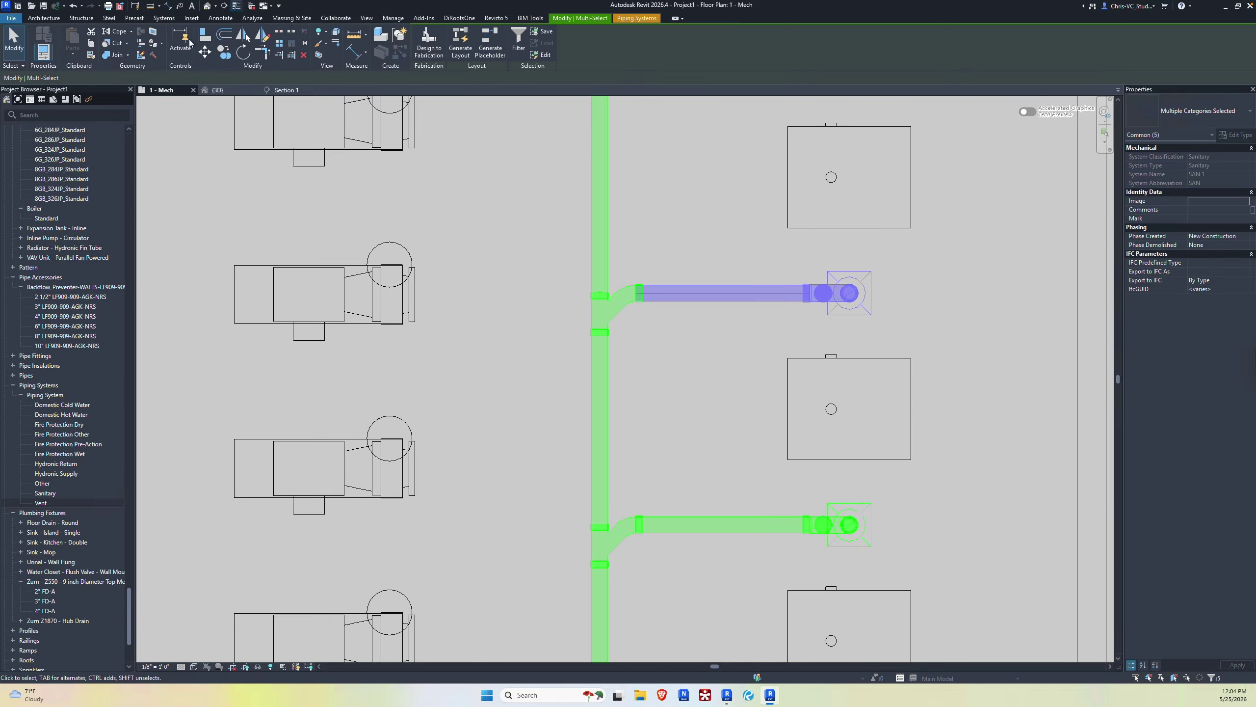
{"action": "left_click", "coordinate": [243, 36]}
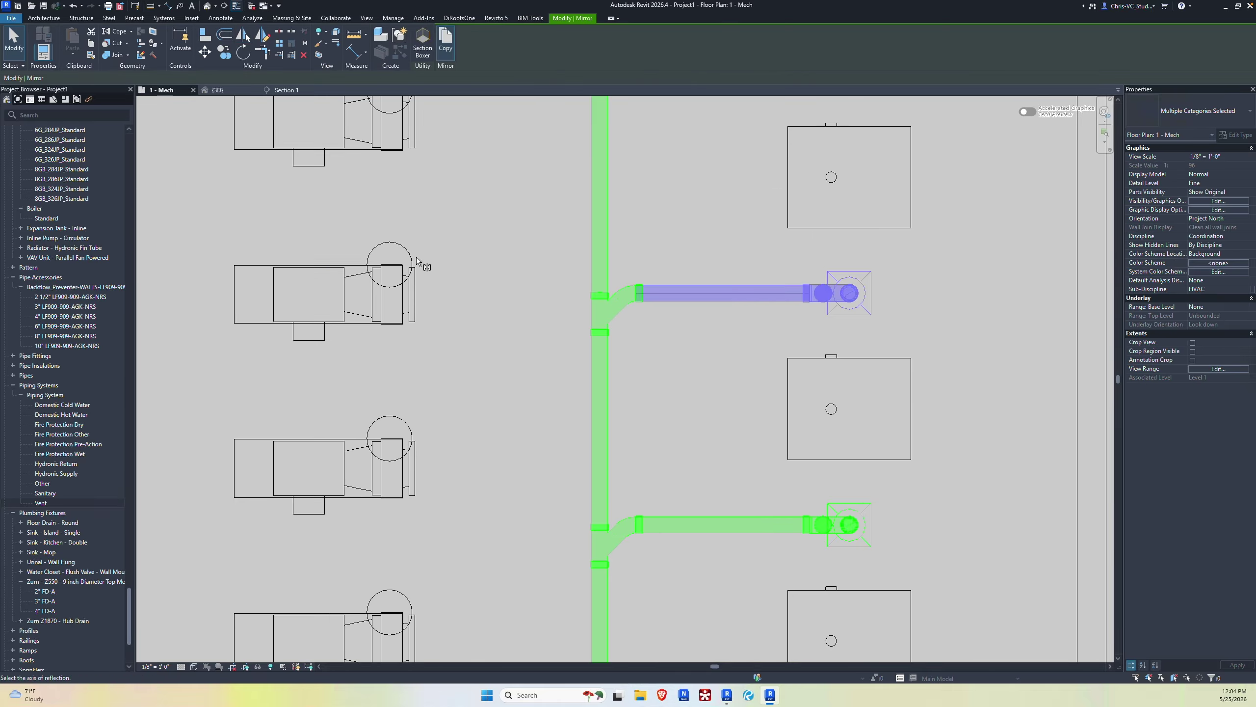
{"action": "left_click", "coordinate": [873, 296]}
{"action": "key", "text": "Escape"}
{"action": "scroll", "coordinate": [940, 331], "scroll_direction": "down", "scroll_amount": 3}
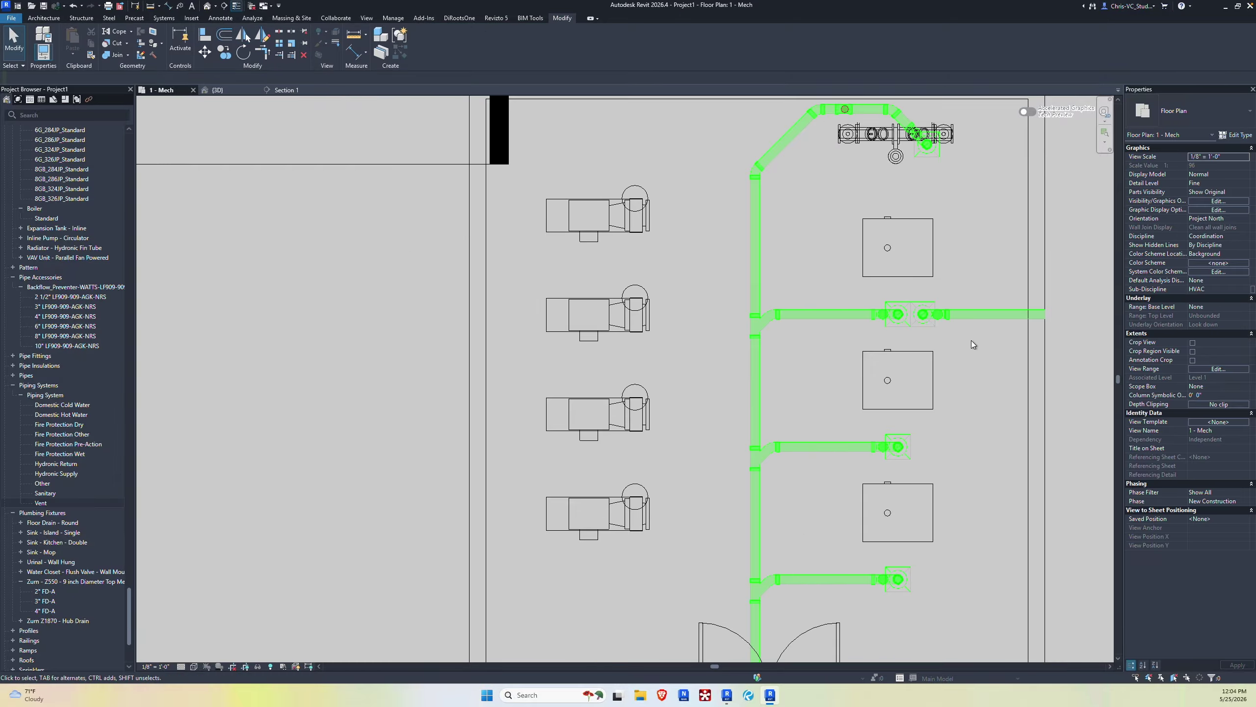
Step: Move the mirrored floor drain, trap and branch pipe across the main to the space between the first and second pumps
{"action": "middle_click_drag", "start_coordinate": [972, 340], "coordinate": [813, 332]}
{"action": "scroll", "coordinate": [811, 311], "scroll_direction": "up", "scroll_amount": 4}
{"action": "left_click_drag", "start_coordinate": [924, 355], "coordinate": [791, 272]}
{"action": "left_click_drag", "start_coordinate": [854, 349], "coordinate": [792, 278]}
{"action": "left_click", "coordinate": [204, 52]}
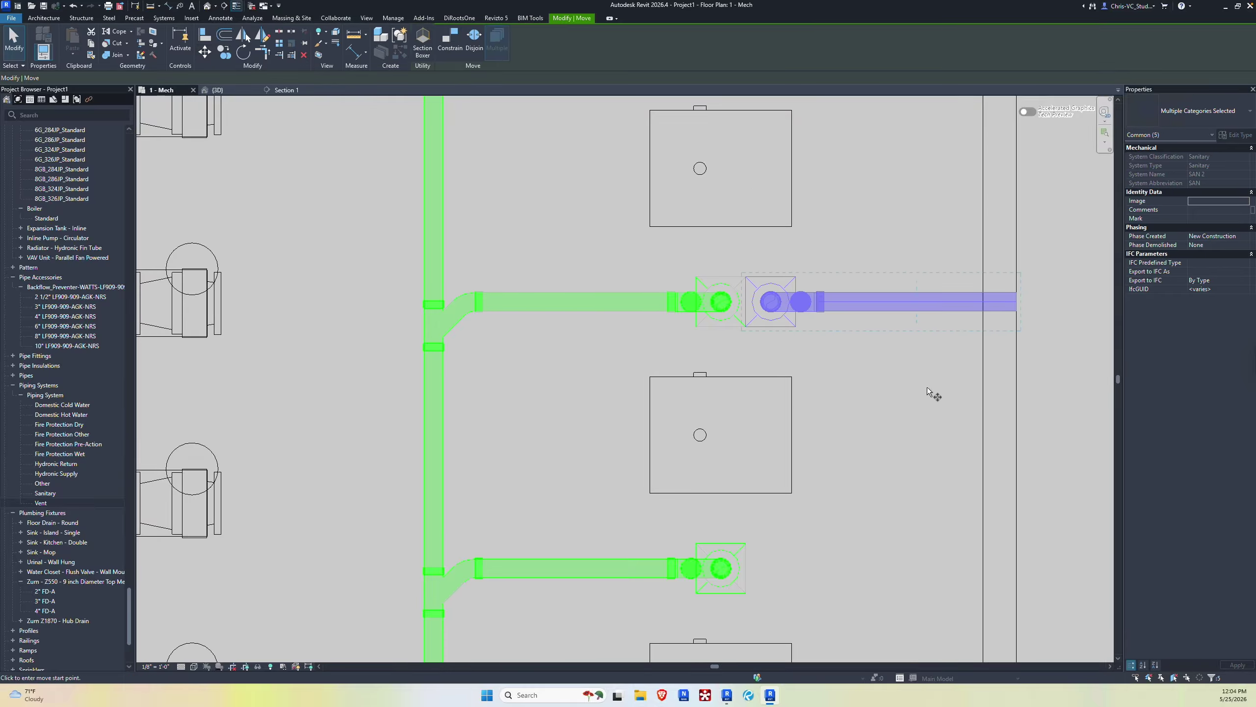
{"action": "scroll", "coordinate": [925, 386], "scroll_direction": "down", "scroll_amount": 3}
{"action": "left_click", "coordinate": [847, 344]}
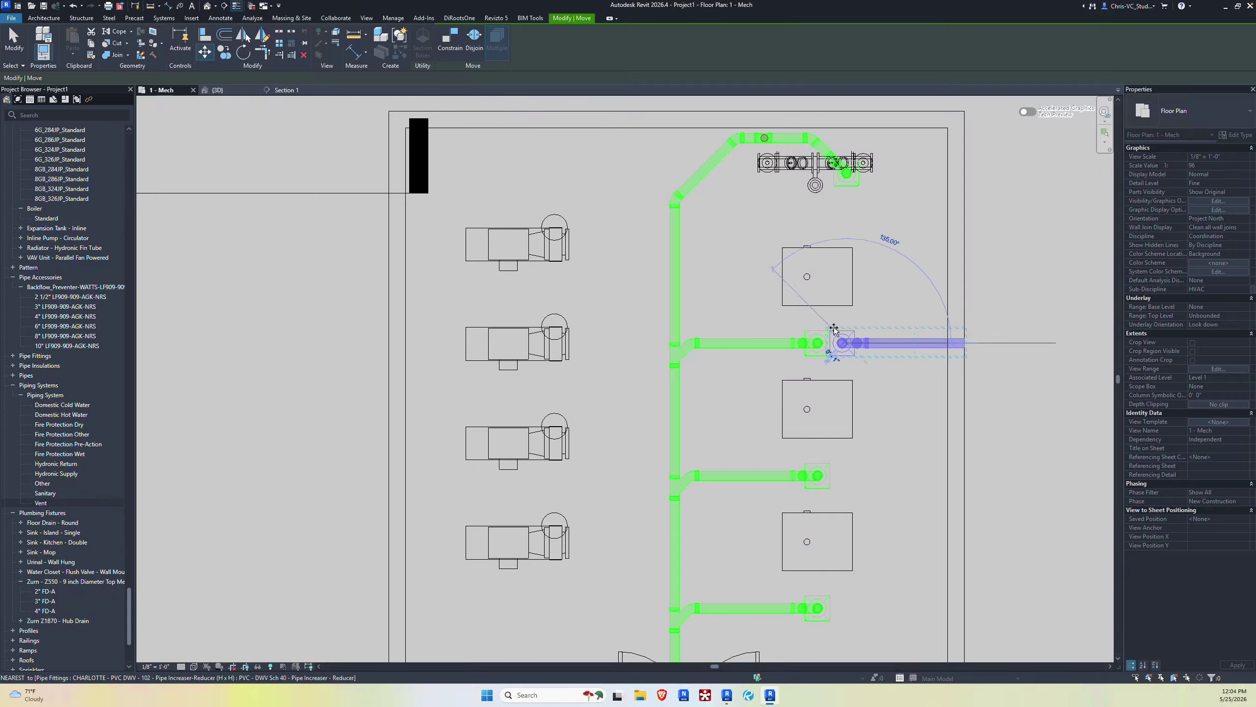
{"action": "left_click", "coordinate": [514, 297]}
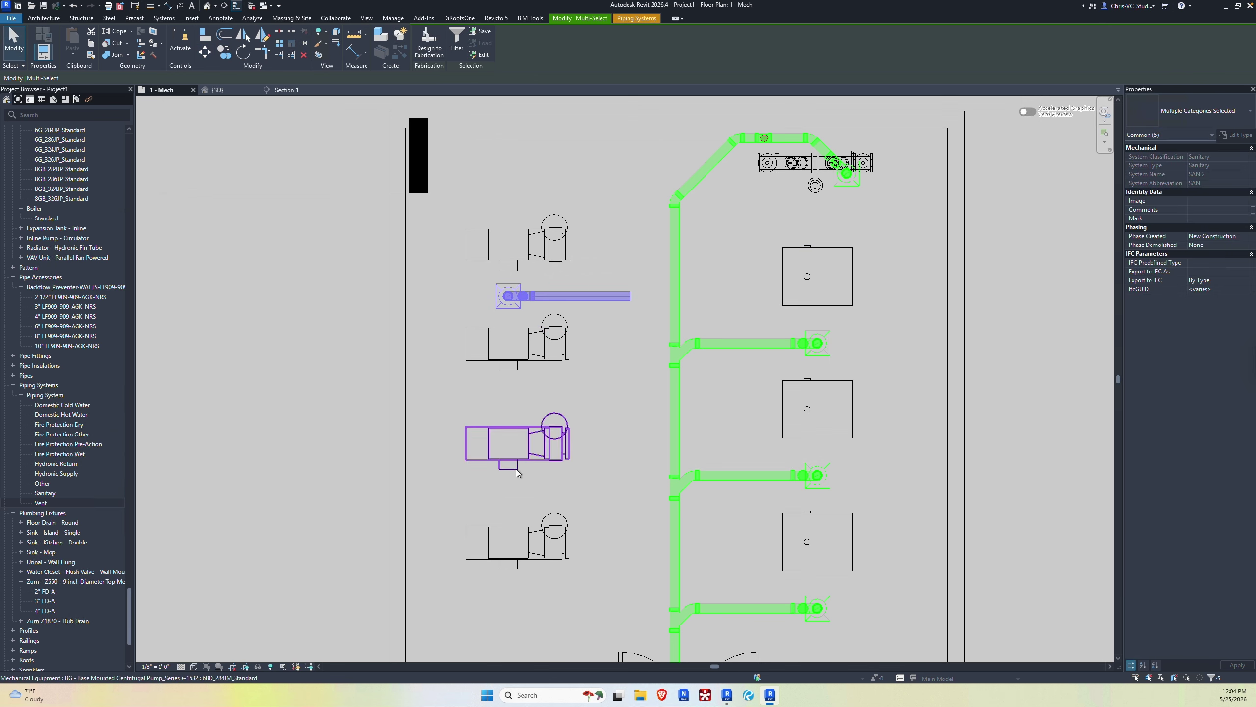
Step: Copy the pump floor drain with its trap and branch pipe straight down to the space between the third and fourth pumps
{"action": "left_click", "coordinate": [224, 52]}
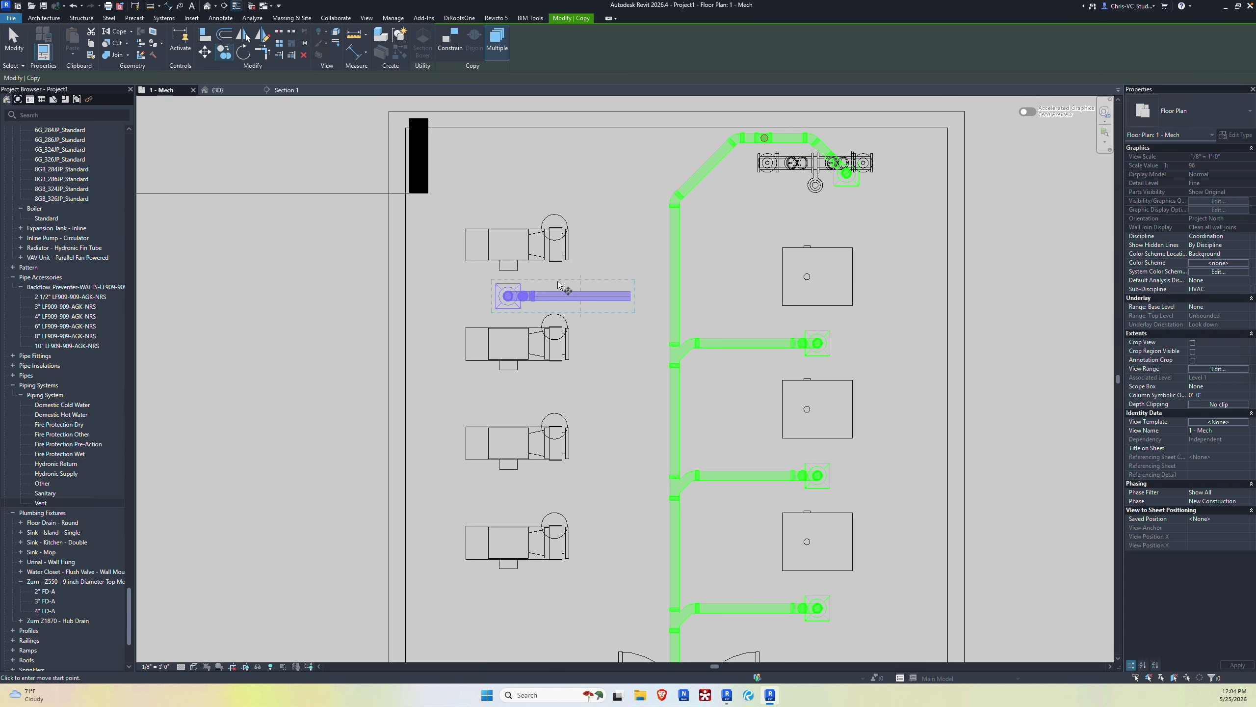
{"action": "left_click", "coordinate": [553, 293]}
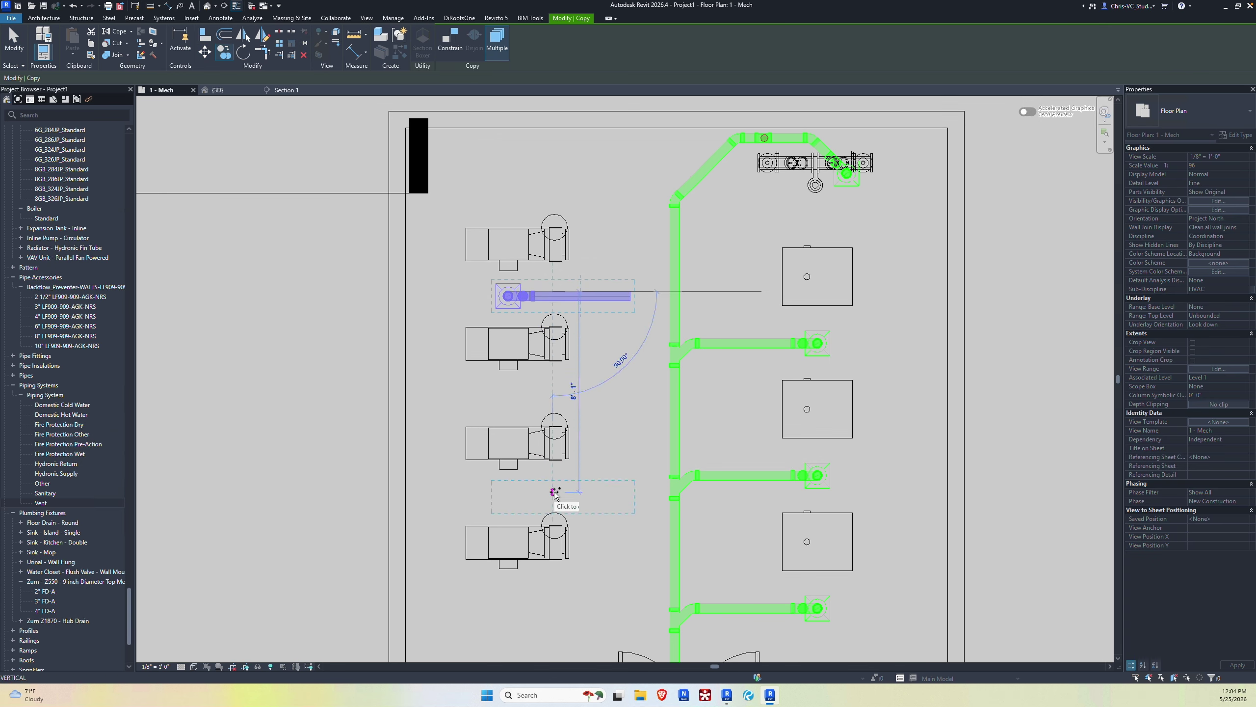
{"action": "left_click", "coordinate": [554, 494]}
{"action": "key", "text": "Escape"}
Step: Set the slope of the branch pipe between the first and second pumps to 1/4" per 12"
{"action": "left_click", "coordinate": [595, 295]}
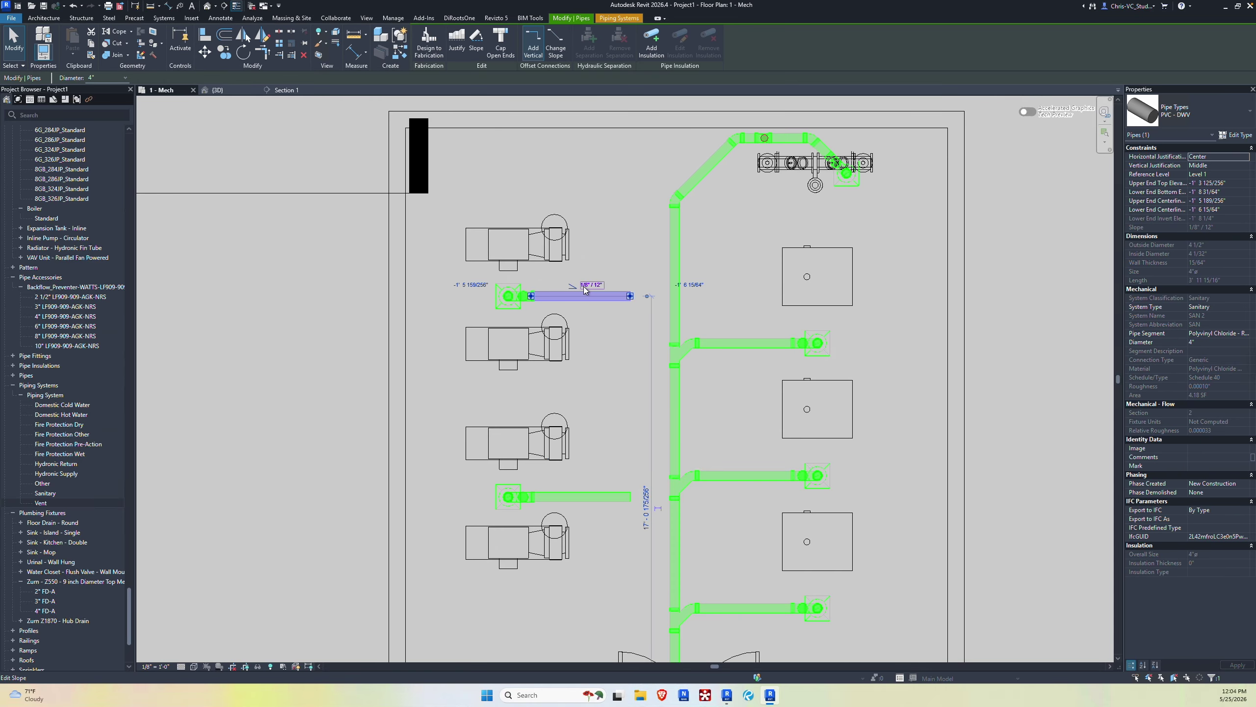
{"action": "left_click", "coordinate": [588, 294]}
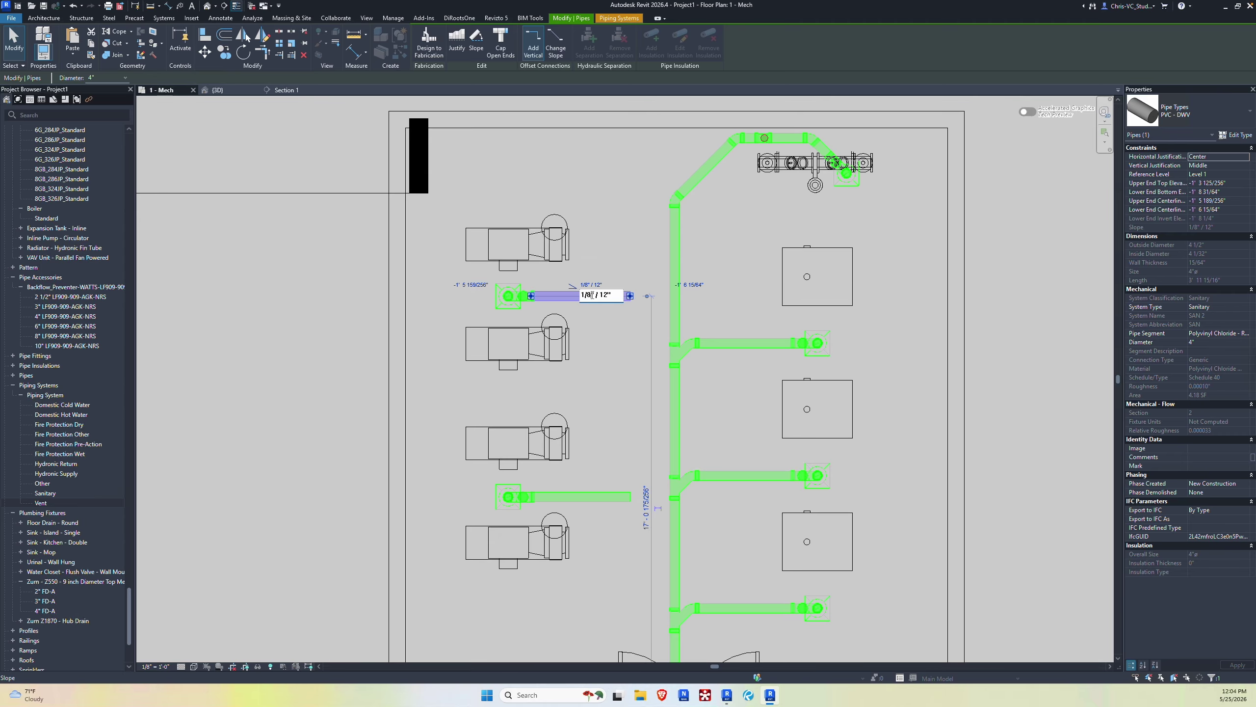
{"action": "type", "text": "1/4"}
{"action": "key", "text": "Return"}
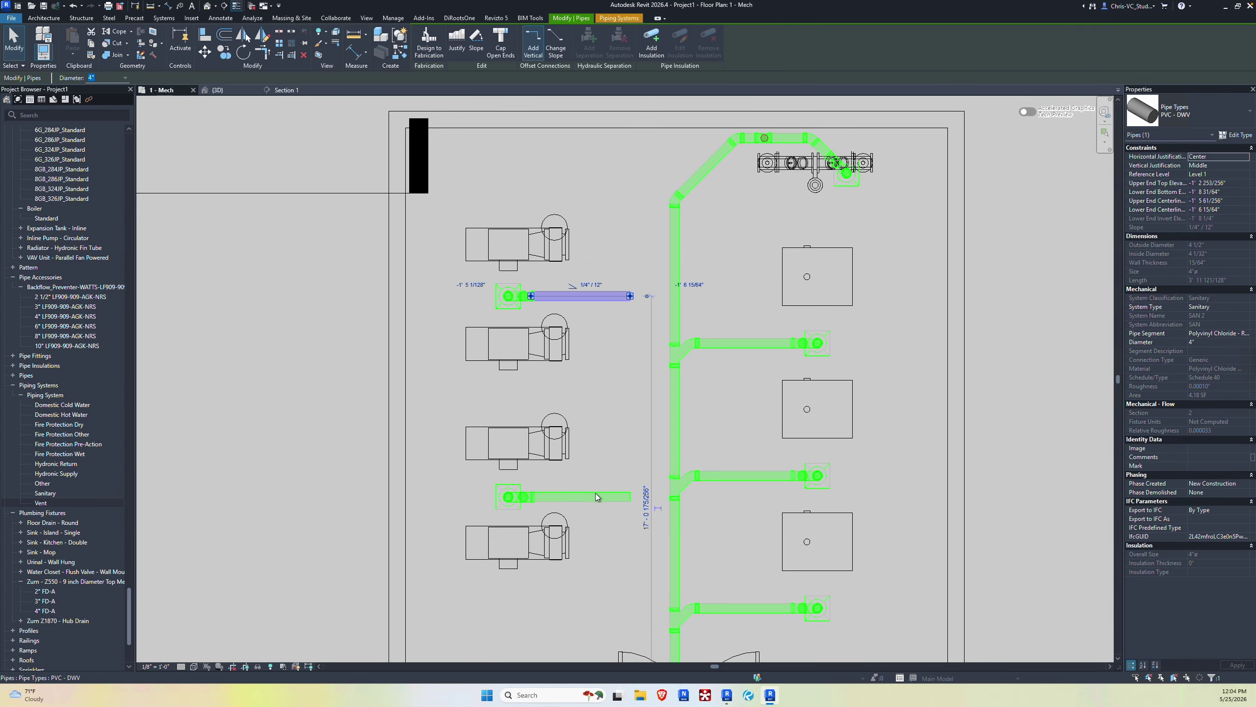
Step: Set the slope of the branch pipe between the third and fourth pumps to 1/4" per 12"
{"action": "scroll", "coordinate": [594, 497], "scroll_direction": "up", "scroll_amount": 4}
{"action": "left_click", "coordinate": [575, 498]}
{"action": "left_click", "coordinate": [577, 483]}
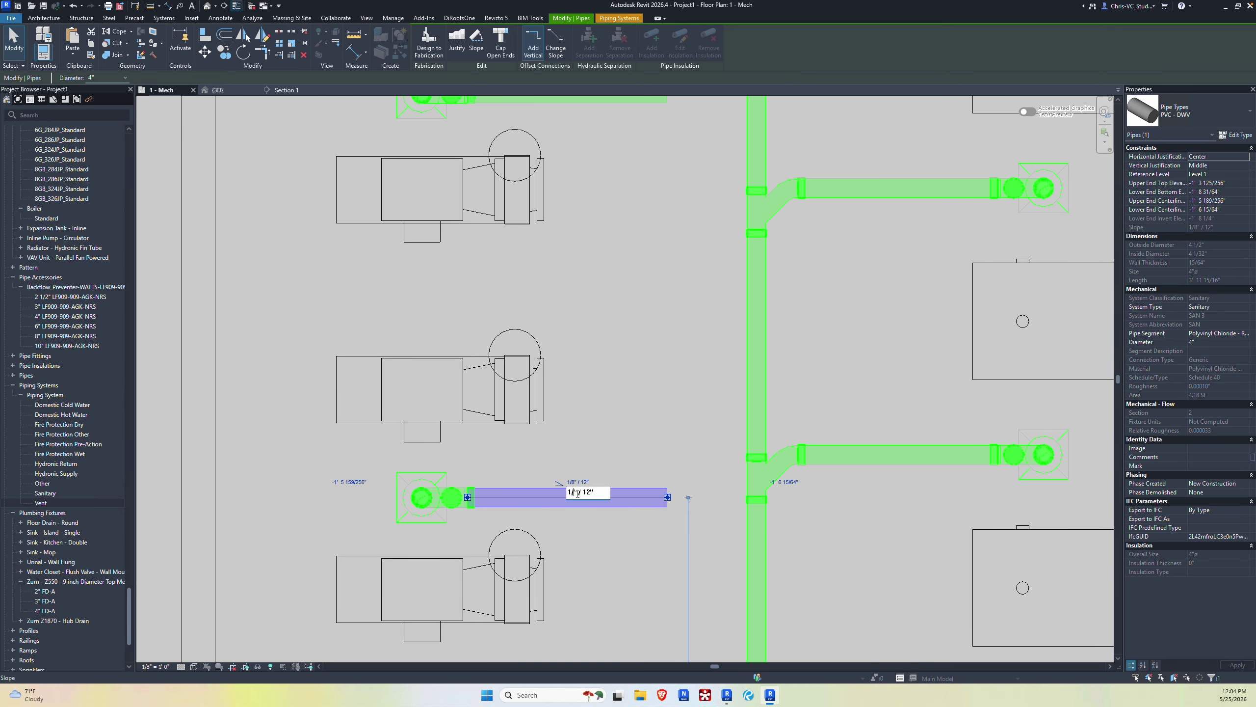
{"action": "key", "text": "Return"}
{"action": "scroll", "coordinate": [617, 411], "scroll_direction": "down", "scroll_amount": 3}
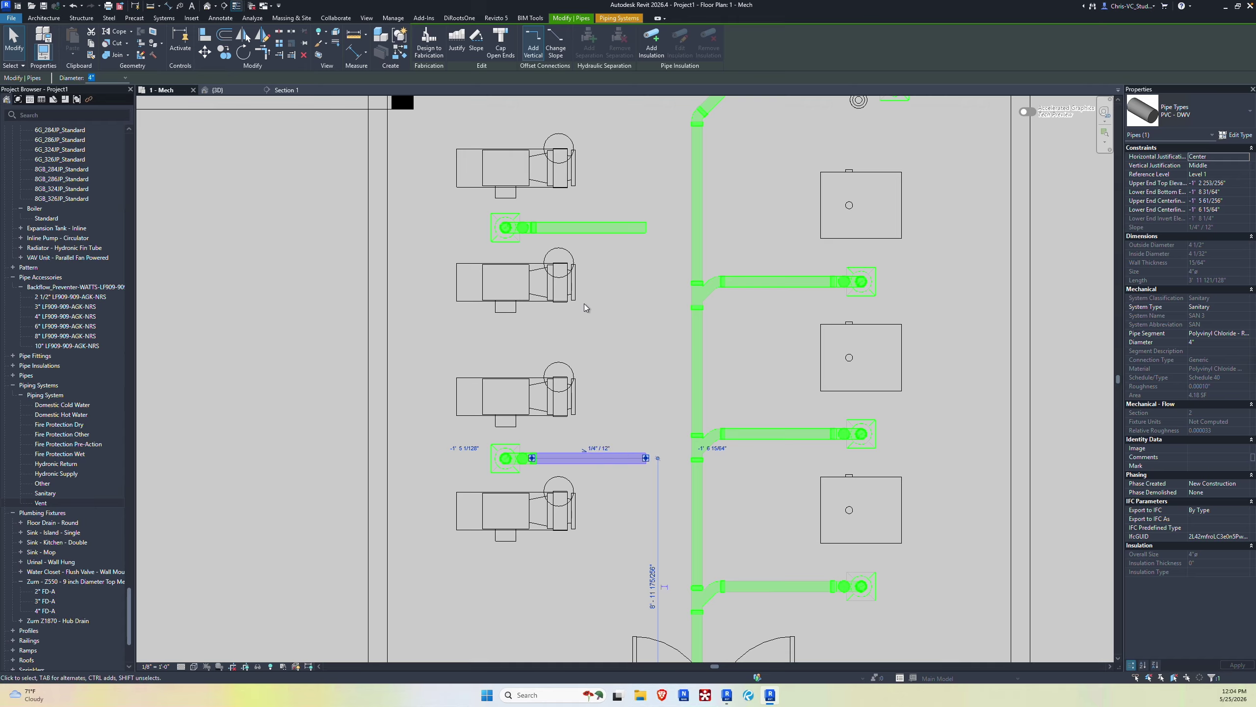
Step: Set the slope of the branch pipe between the third and fourth pumps to 3/8" per 12"
{"action": "scroll", "coordinate": [593, 456], "scroll_direction": "up", "scroll_amount": 3}
{"action": "left_click", "coordinate": [595, 442]}
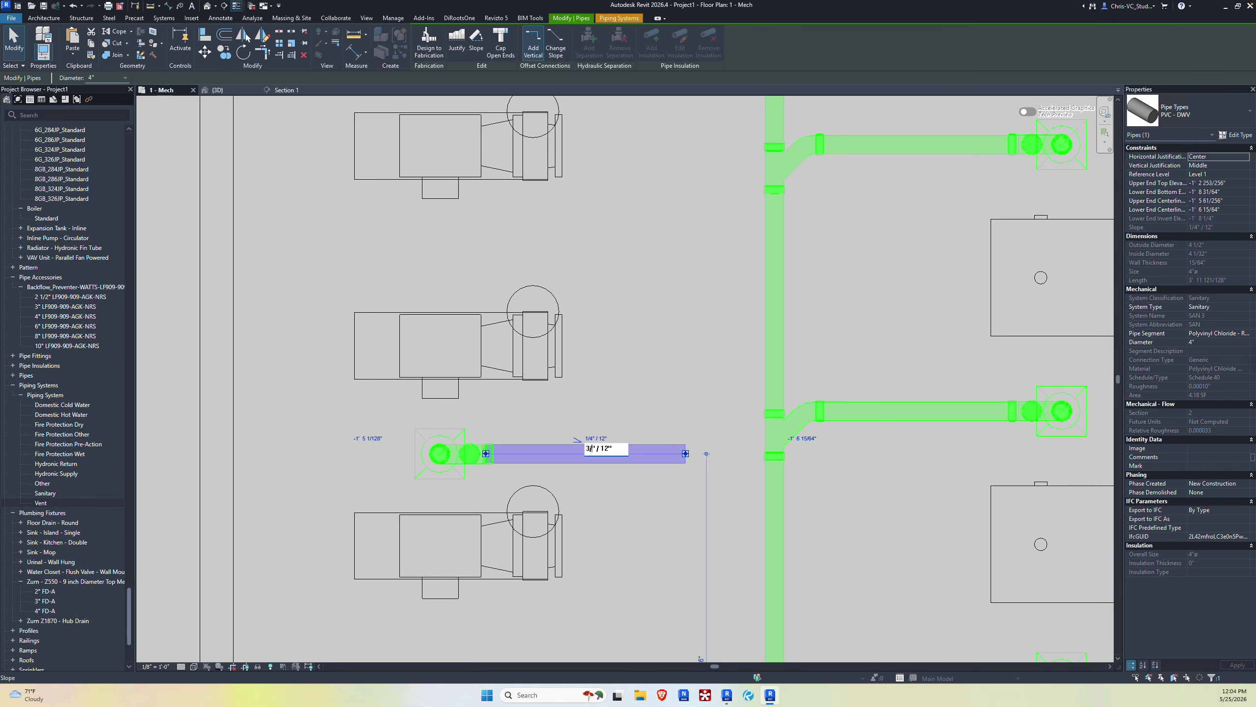
{"action": "type", "text": "3/8"}
{"action": "key", "text": "Return"}
{"action": "scroll", "coordinate": [602, 391], "scroll_direction": "down", "scroll_amount": 3}
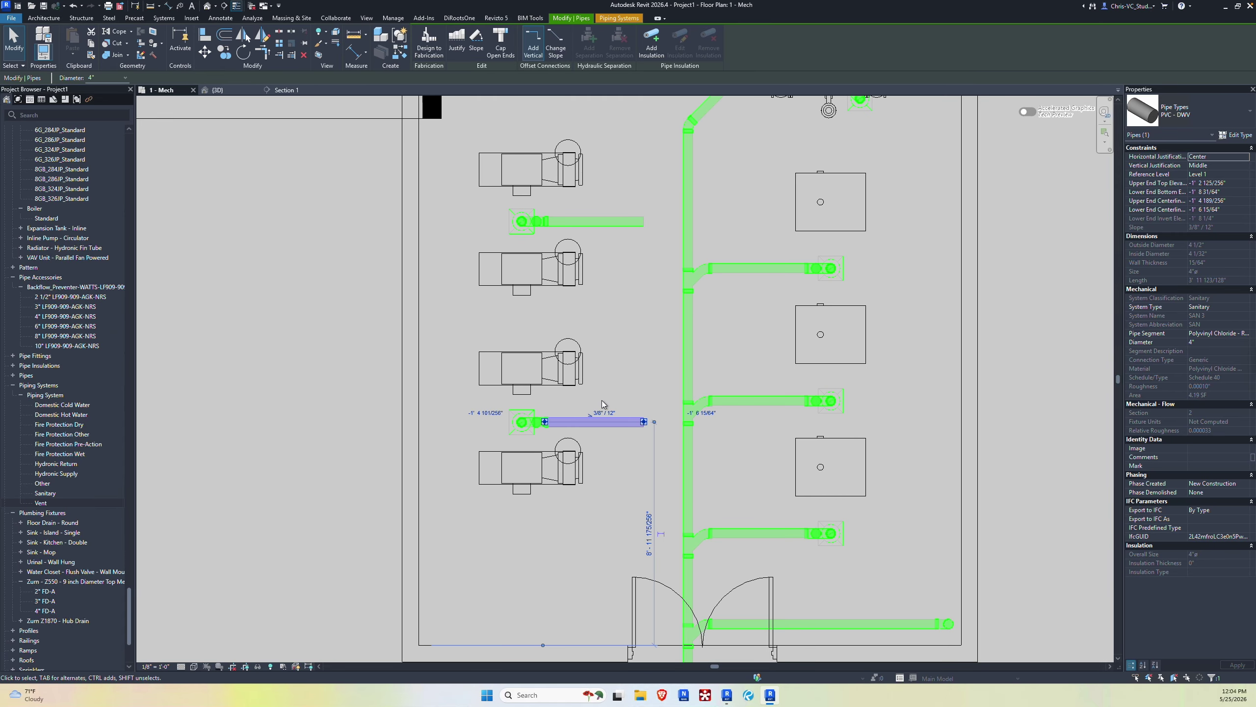
Step: Select the mechanical room's drainage piping, drains and equipment in plan and isolate them in a 3D section box
{"action": "scroll", "coordinate": [602, 401], "scroll_direction": "up", "scroll_amount": 4}
{"action": "scroll", "coordinate": [619, 430], "scroll_direction": "down", "scroll_amount": 3}
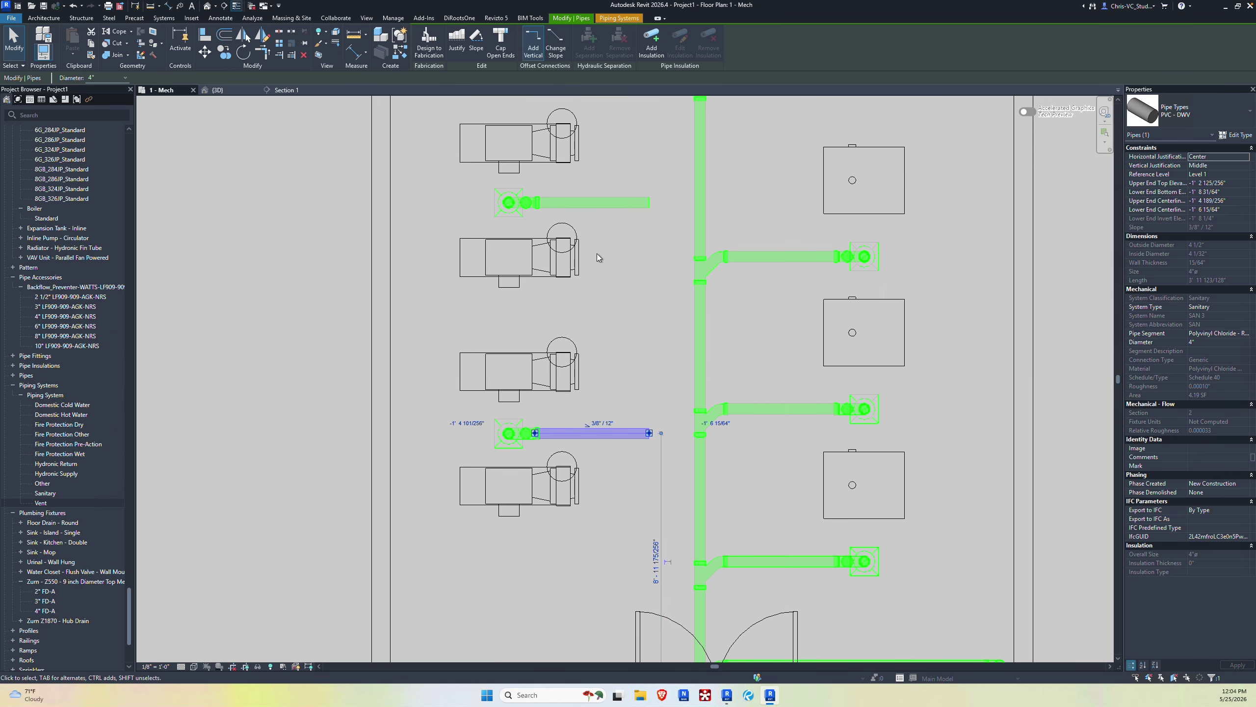
{"action": "middle_click_drag", "start_coordinate": [598, 215], "coordinate": [598, 286]}
{"action": "key", "text": "Escape"}
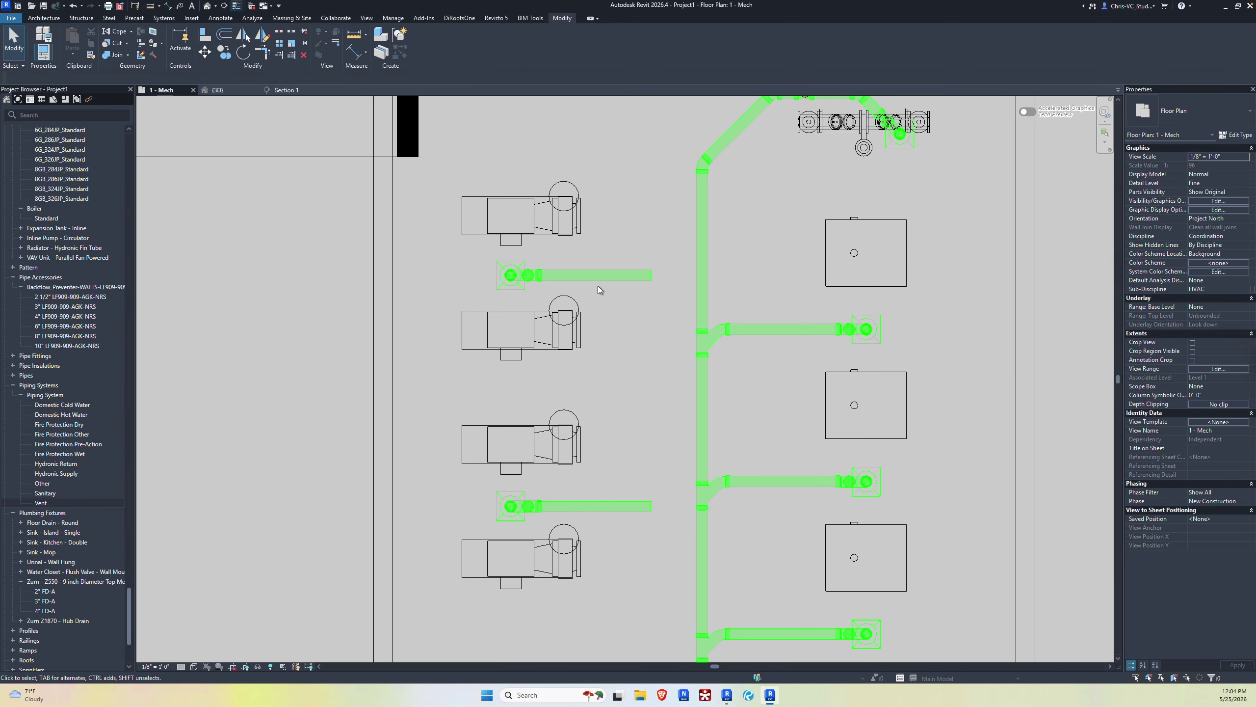
{"action": "left_click", "coordinate": [597, 285]}
{"action": "scroll", "coordinate": [598, 286], "scroll_direction": "down", "scroll_amount": 2}
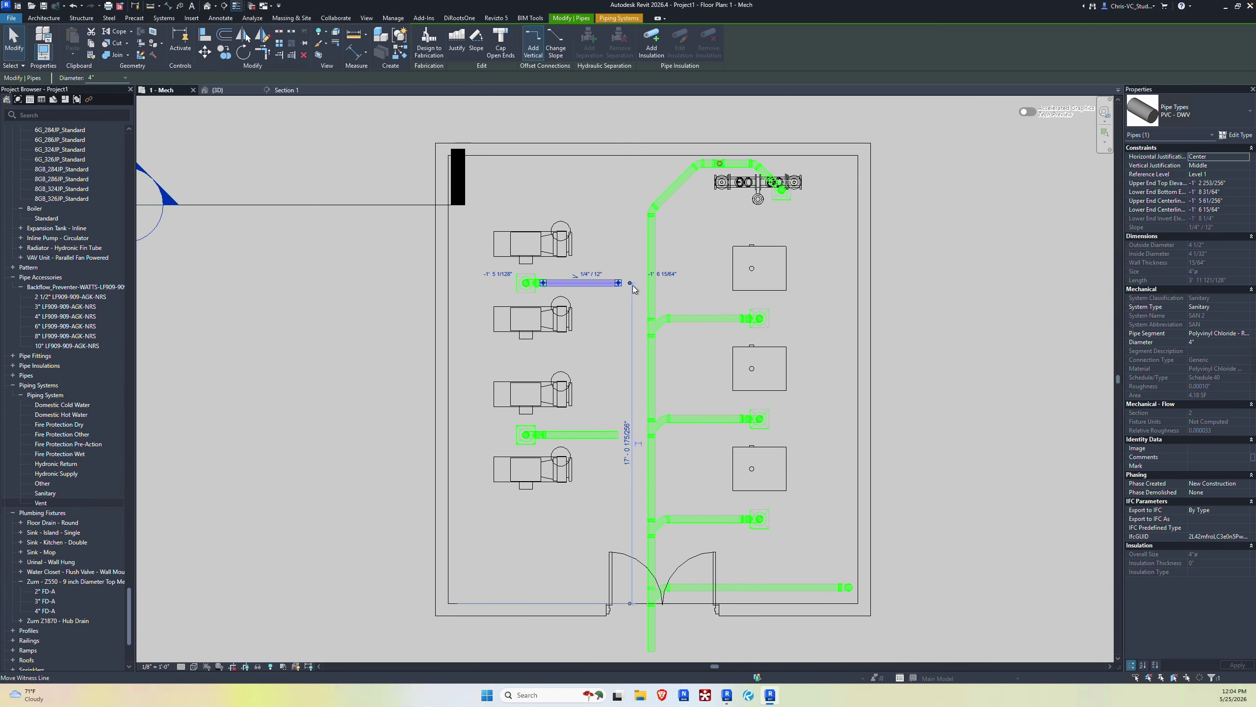
{"action": "scroll", "coordinate": [633, 287], "scroll_direction": "up", "scroll_amount": 5}
{"action": "scroll", "coordinate": [630, 288], "scroll_direction": "down", "scroll_amount": 6}
{"action": "left_click_drag", "start_coordinate": [526, 134], "coordinate": [766, 627]}
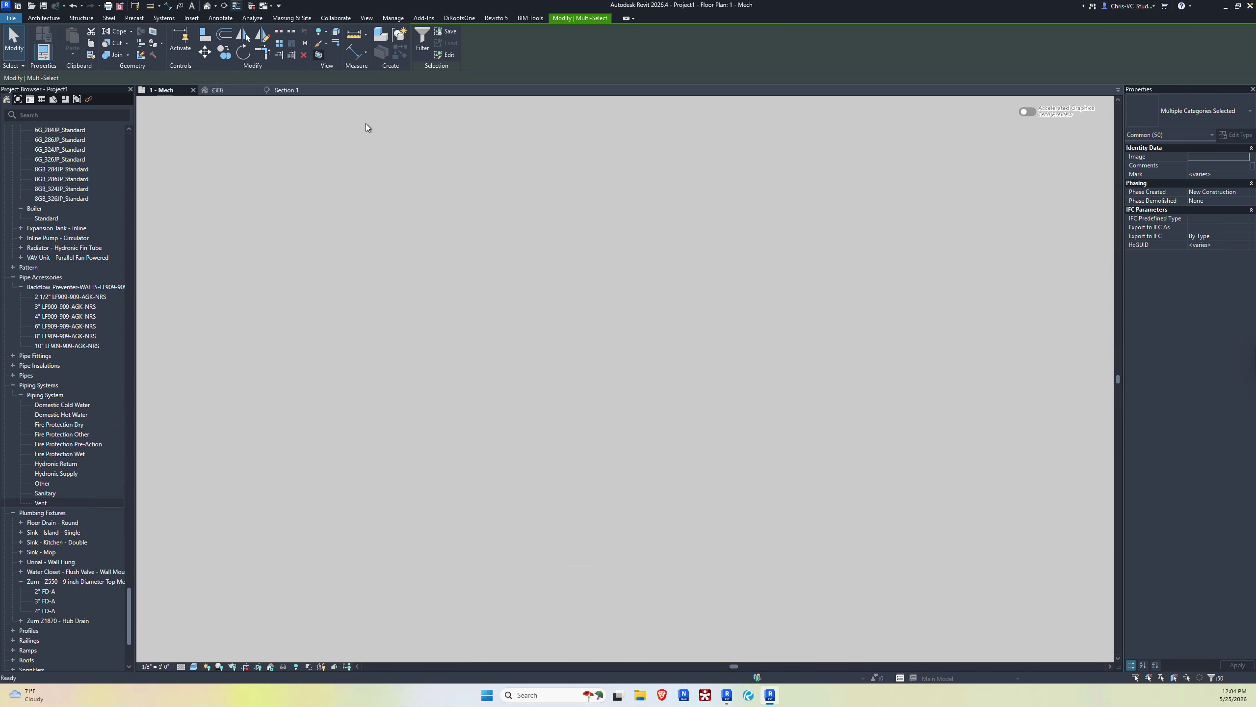
Step: Examine the pump drain traps and sloped branch pipes from the front in 3D, comparing their heights with the main
{"action": "middle_click_drag", "start_coordinate": [524, 363], "coordinate": [671, 312], "text": "shift"}
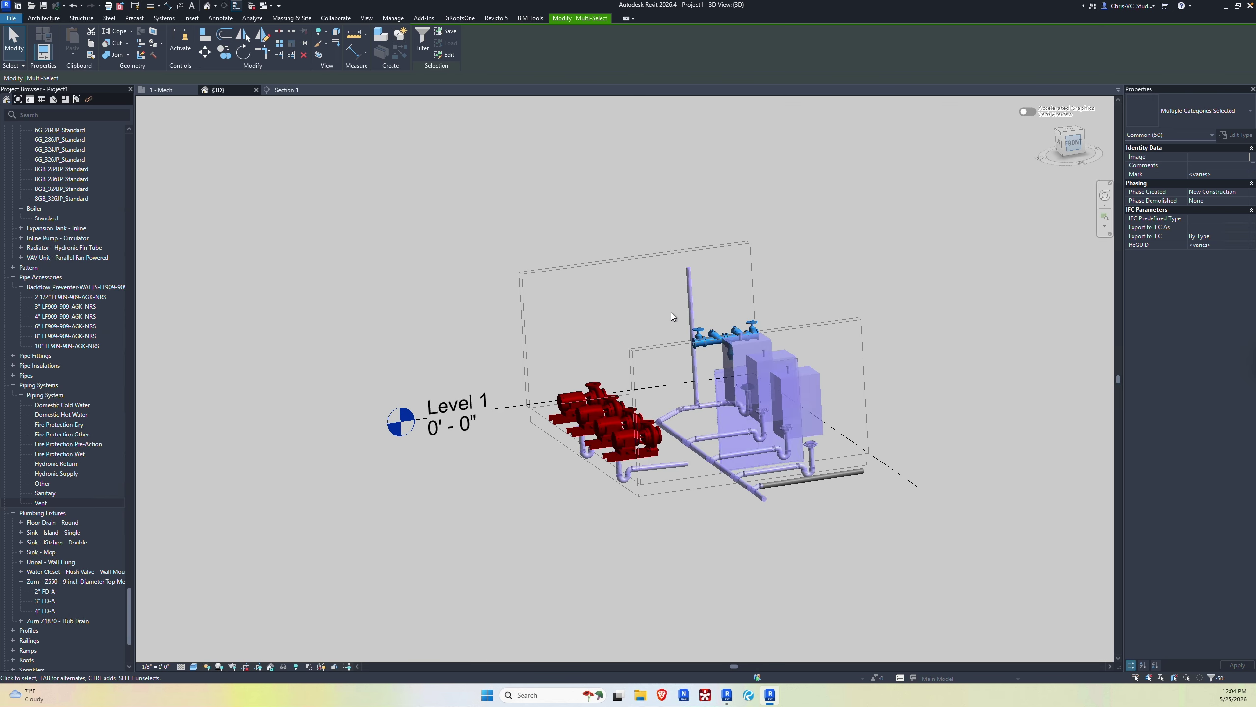
{"action": "scroll", "coordinate": [592, 438], "scroll_direction": "up", "scroll_amount": 10}
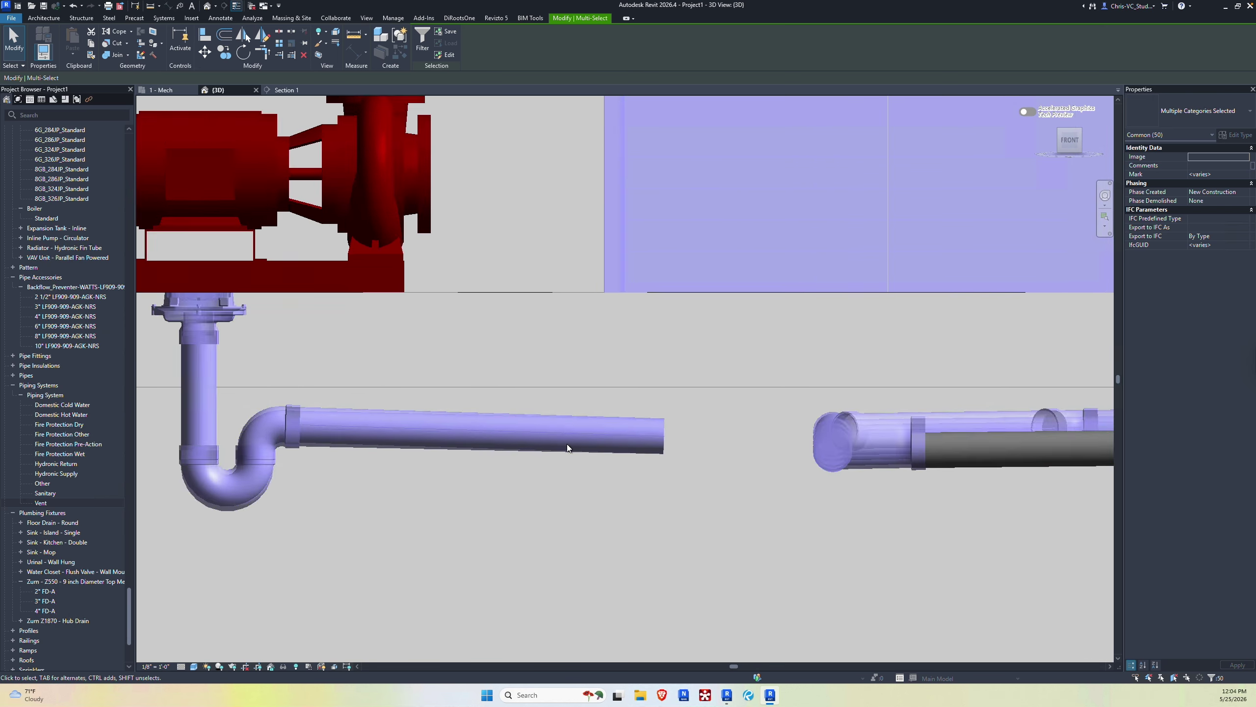
{"action": "scroll", "coordinate": [567, 445], "scroll_direction": "up", "scroll_amount": 2}
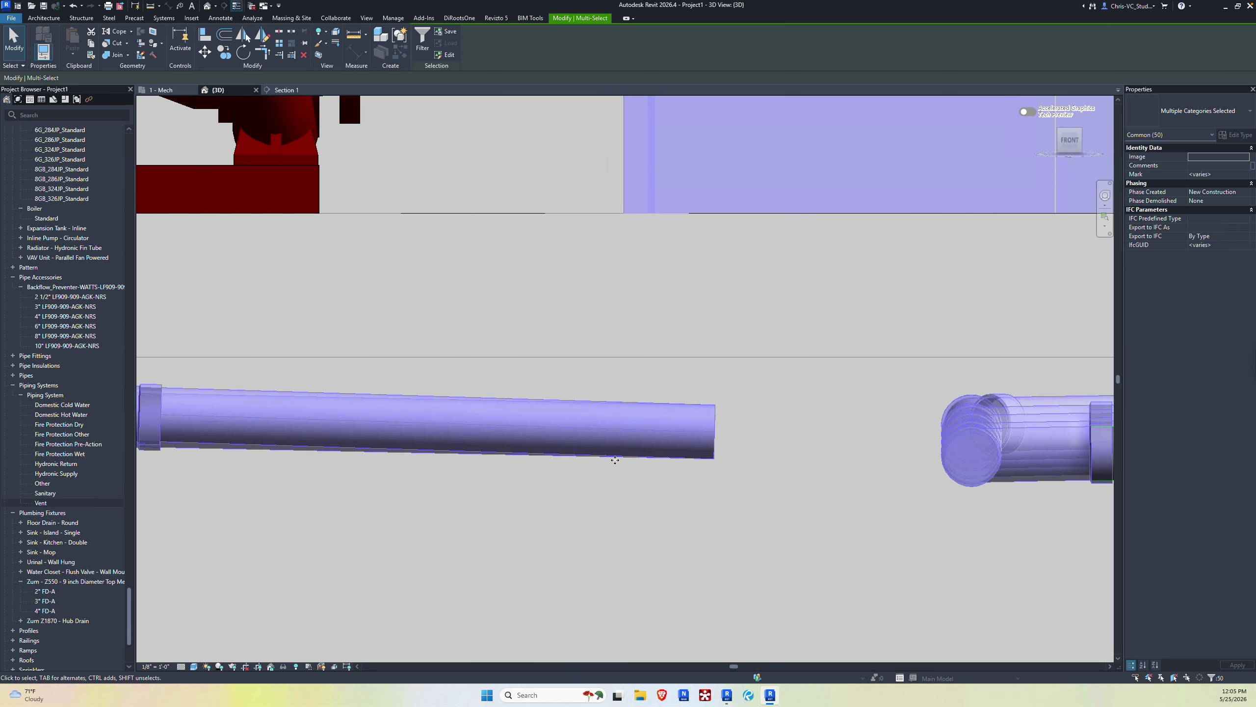
{"action": "scroll", "coordinate": [314, 473], "scroll_direction": "down", "scroll_amount": 3}
{"action": "scroll", "coordinate": [298, 412], "scroll_direction": "up", "scroll_amount": 3}
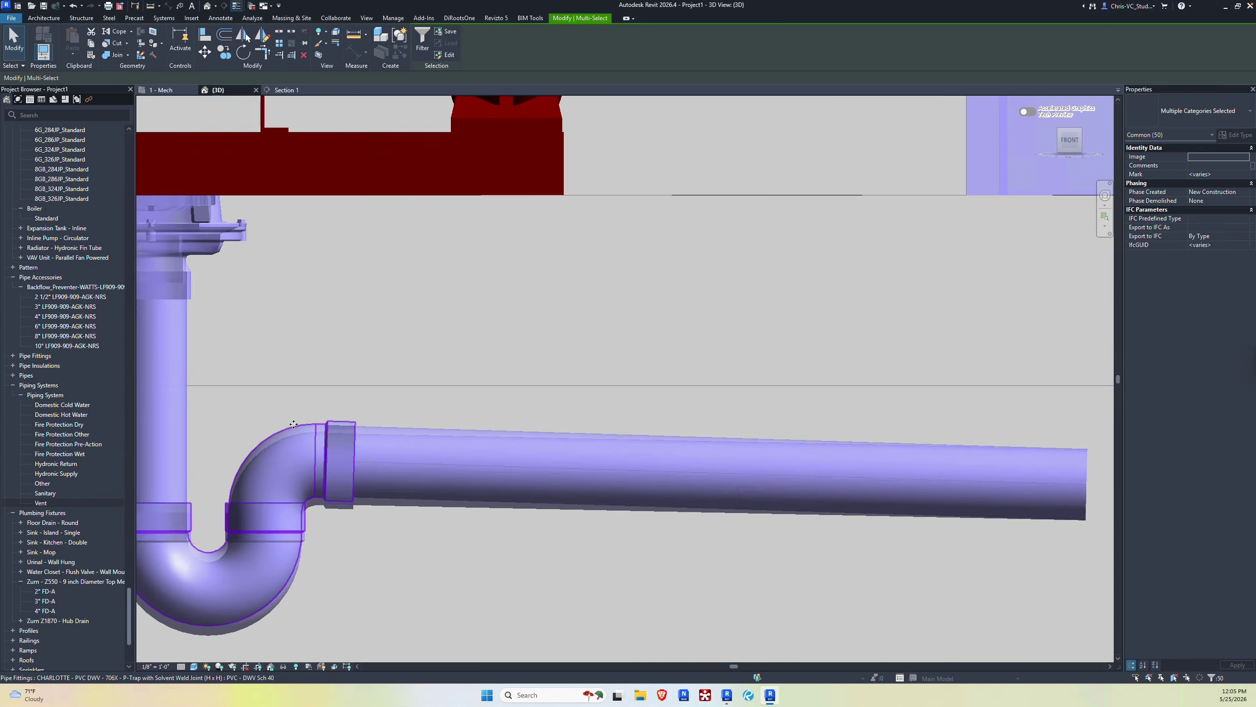
{"action": "key", "text": "Escape"}
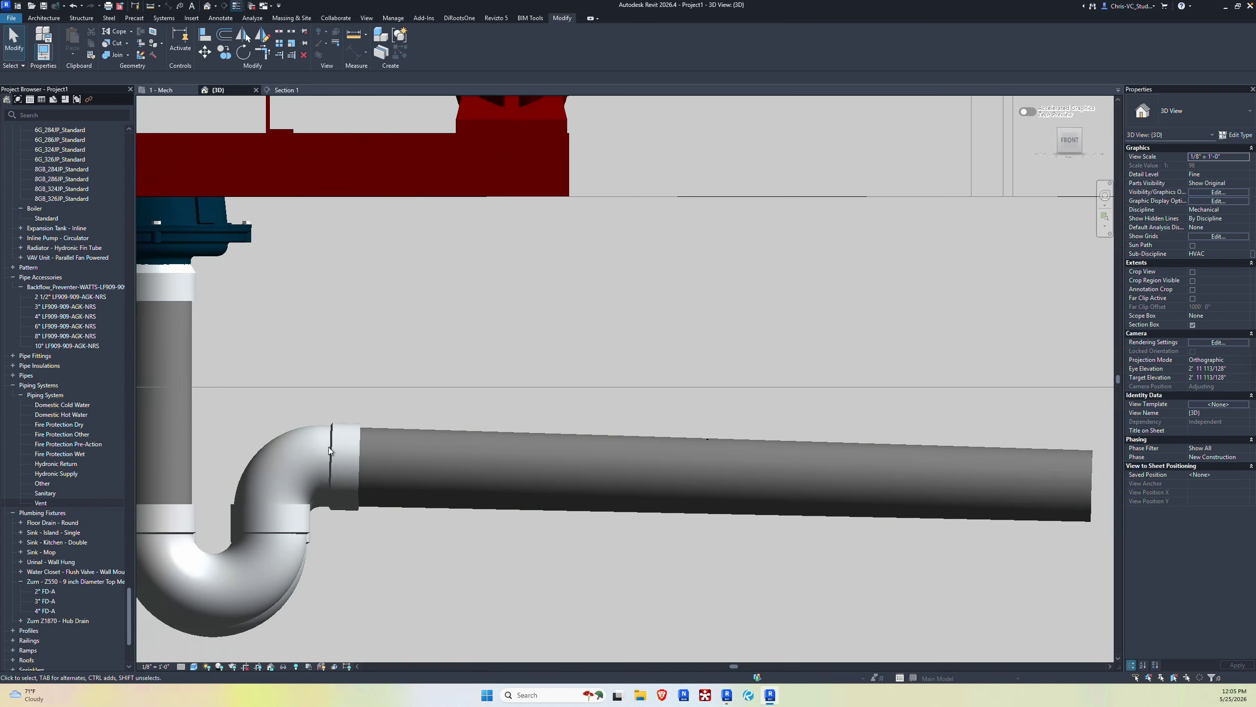
Step: Lower the branch pipe and trap of the floor drain between the third and fourth pumps below the other pump branch
{"action": "scroll", "coordinate": [328, 447], "scroll_direction": "down", "scroll_amount": 3}
{"action": "scroll", "coordinate": [348, 379], "scroll_direction": "up", "scroll_amount": 2}
{"action": "left_click", "coordinate": [353, 377]}
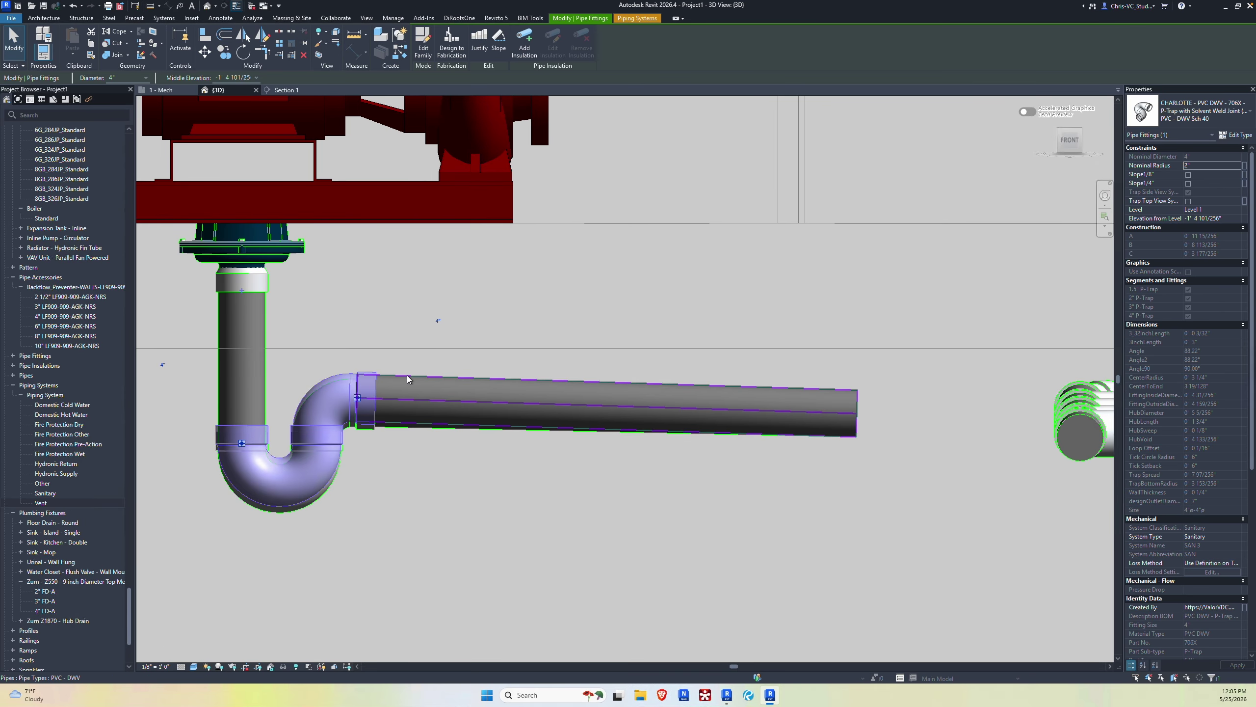
{"action": "left_click", "coordinate": [445, 376]}
{"action": "left_click_drag", "start_coordinate": [459, 378], "coordinate": [462, 466]}
{"action": "scroll", "coordinate": [465, 466], "scroll_direction": "down", "scroll_amount": 2}
{"action": "left_click", "coordinate": [593, 517]}
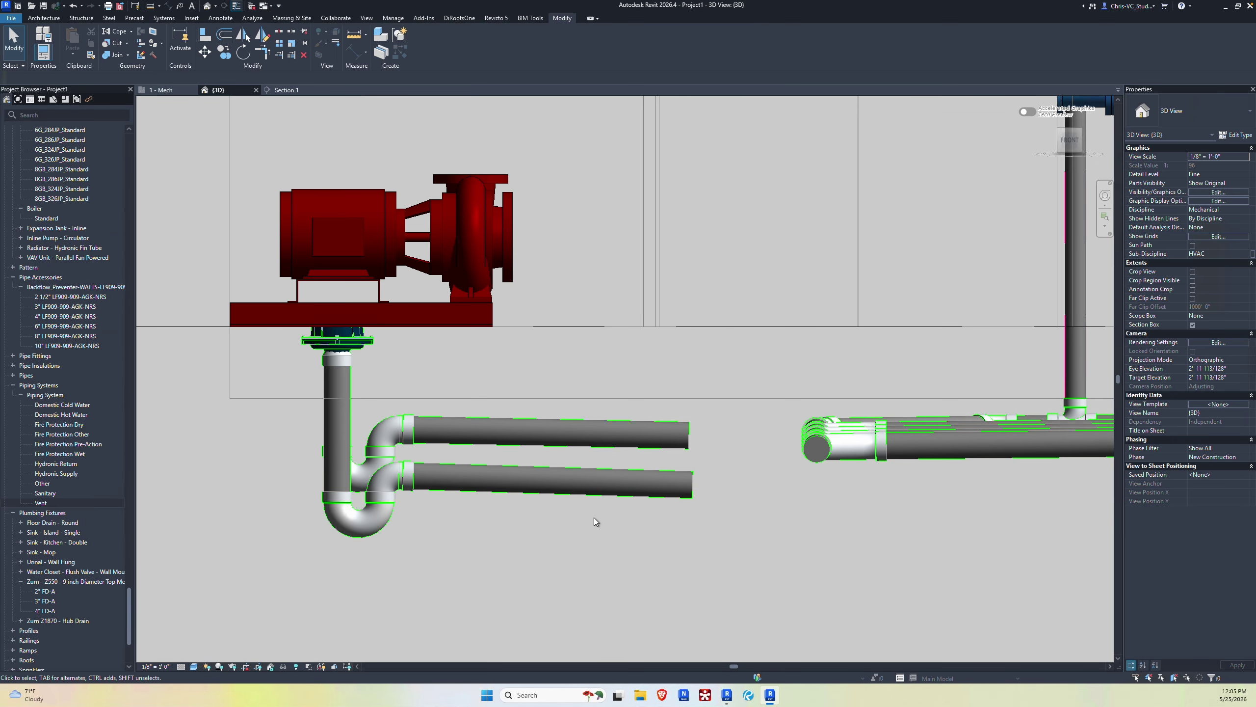
Step: Raise the branch pipe and trap of the floor drain between the first and second pumps above the main's level
{"action": "scroll", "coordinate": [600, 510], "scroll_direction": "up", "scroll_amount": 2}
{"action": "left_click", "coordinate": [591, 458]}
{"action": "left_click", "coordinate": [560, 346]}
{"action": "left_click", "coordinate": [560, 352]}
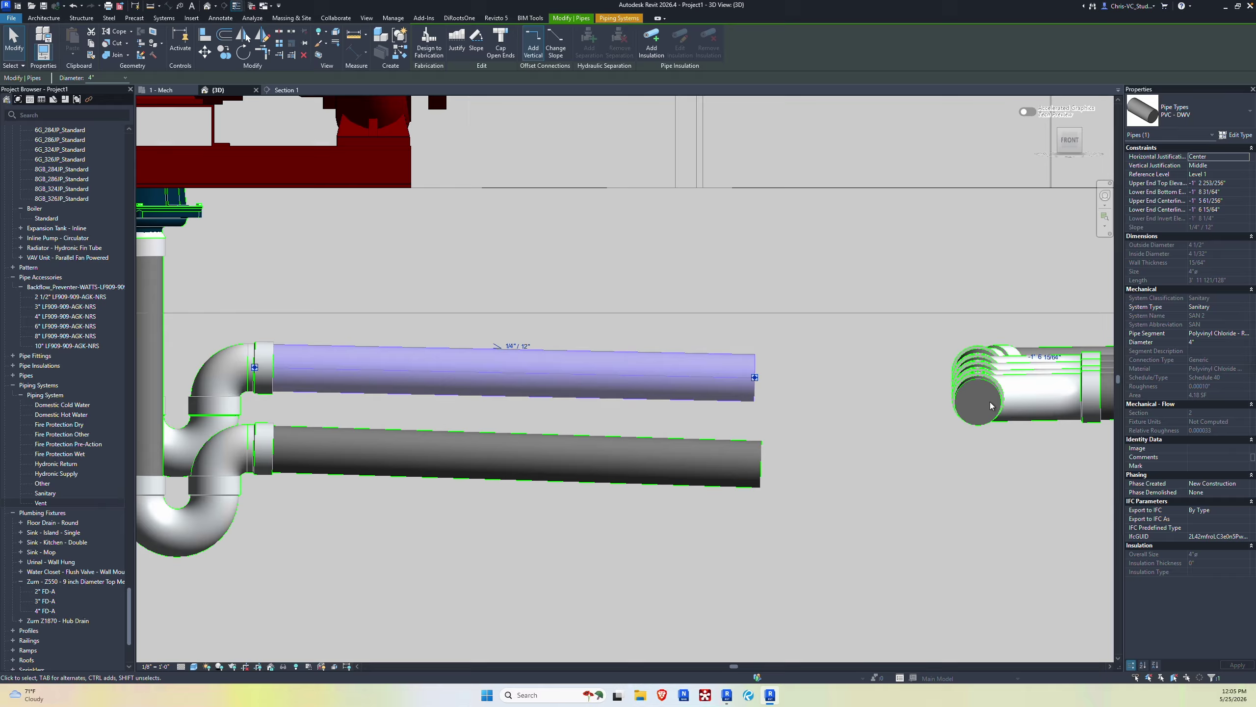
{"action": "scroll", "coordinate": [781, 374], "scroll_direction": "down", "scroll_amount": 2}
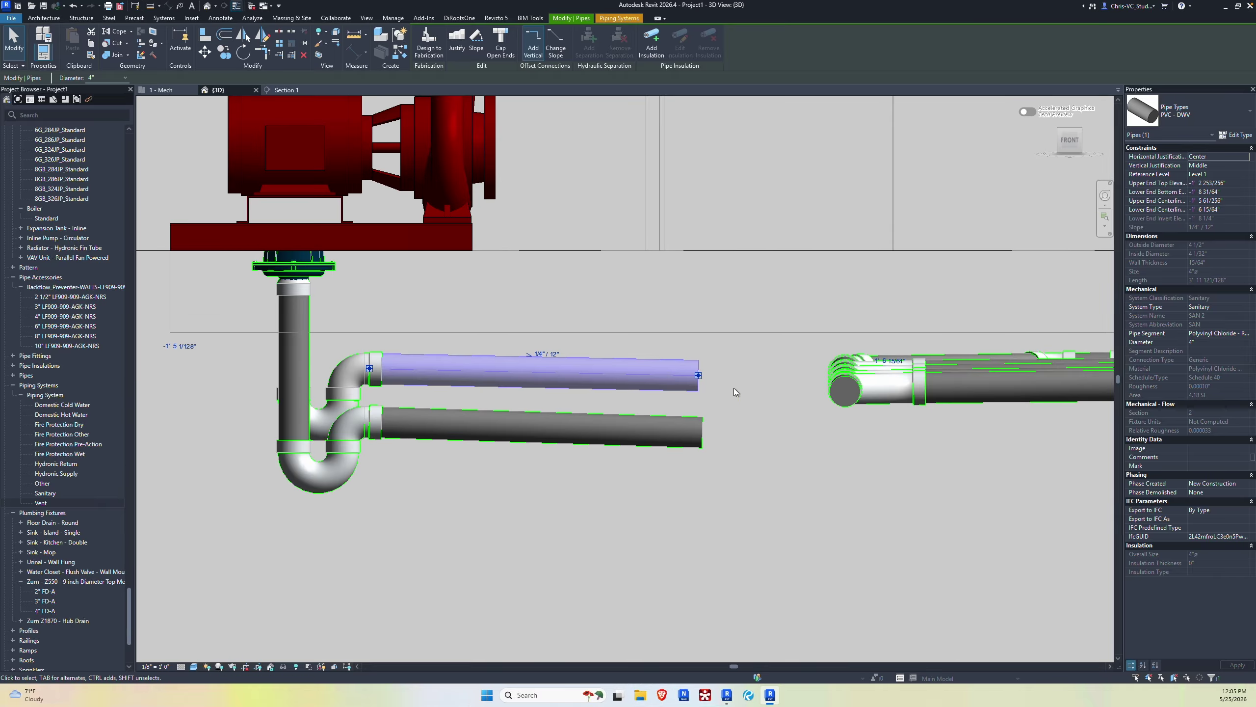
{"action": "left_click_drag", "start_coordinate": [599, 378], "coordinate": [599, 341]}
{"action": "left_click", "coordinate": [224, 155]}
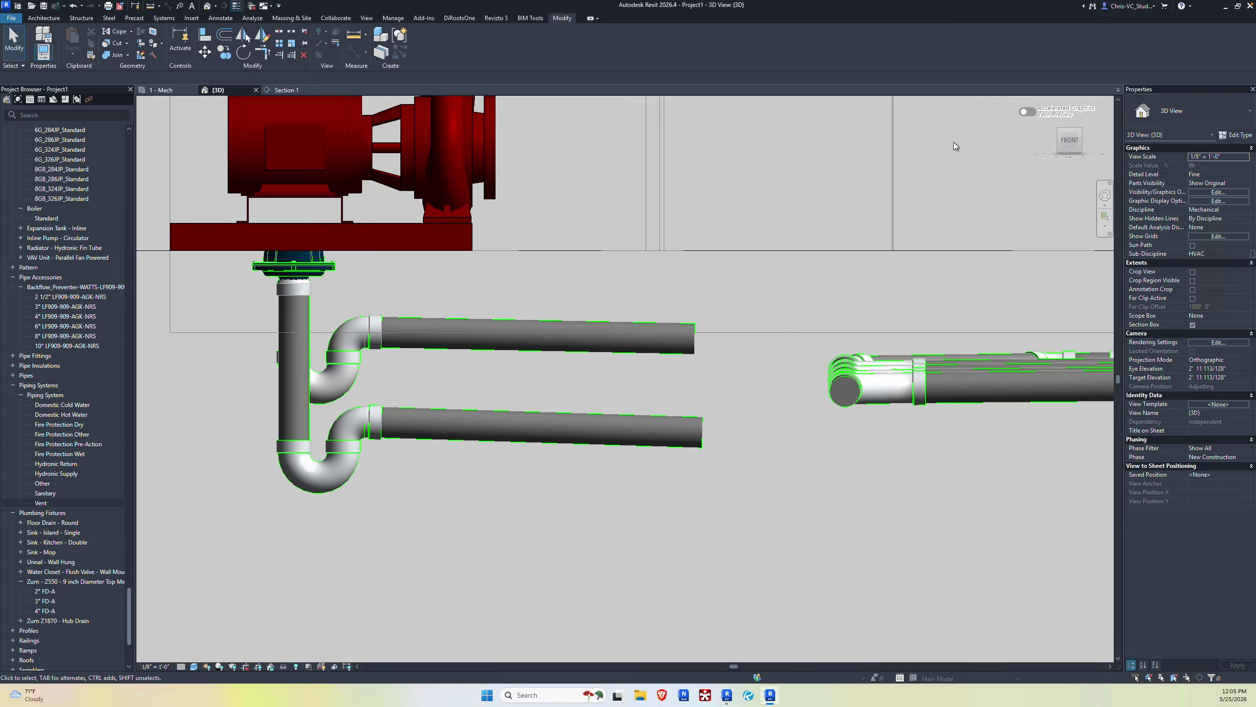
Step: Return the 3D view to an isometric angle over the pumps and switch its visual style to Wireframe
{"action": "left_click", "coordinate": [1059, 134]}
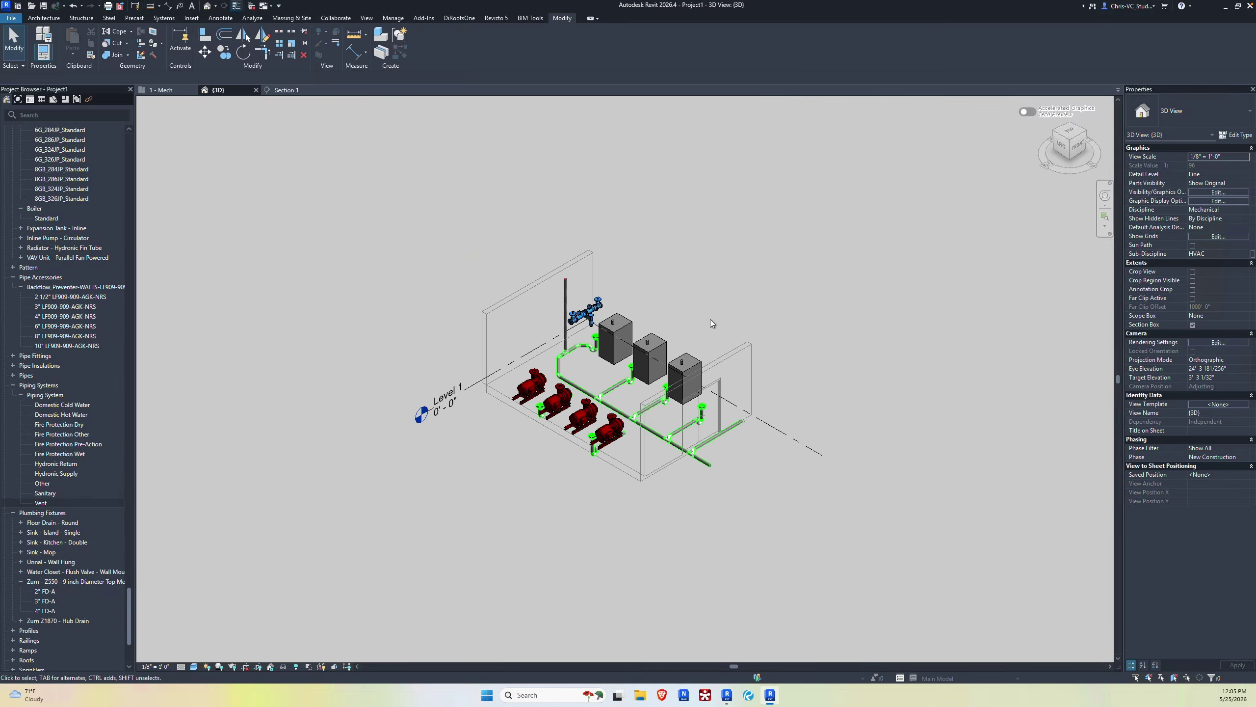
{"action": "scroll", "coordinate": [568, 412], "scroll_direction": "up", "scroll_amount": 5}
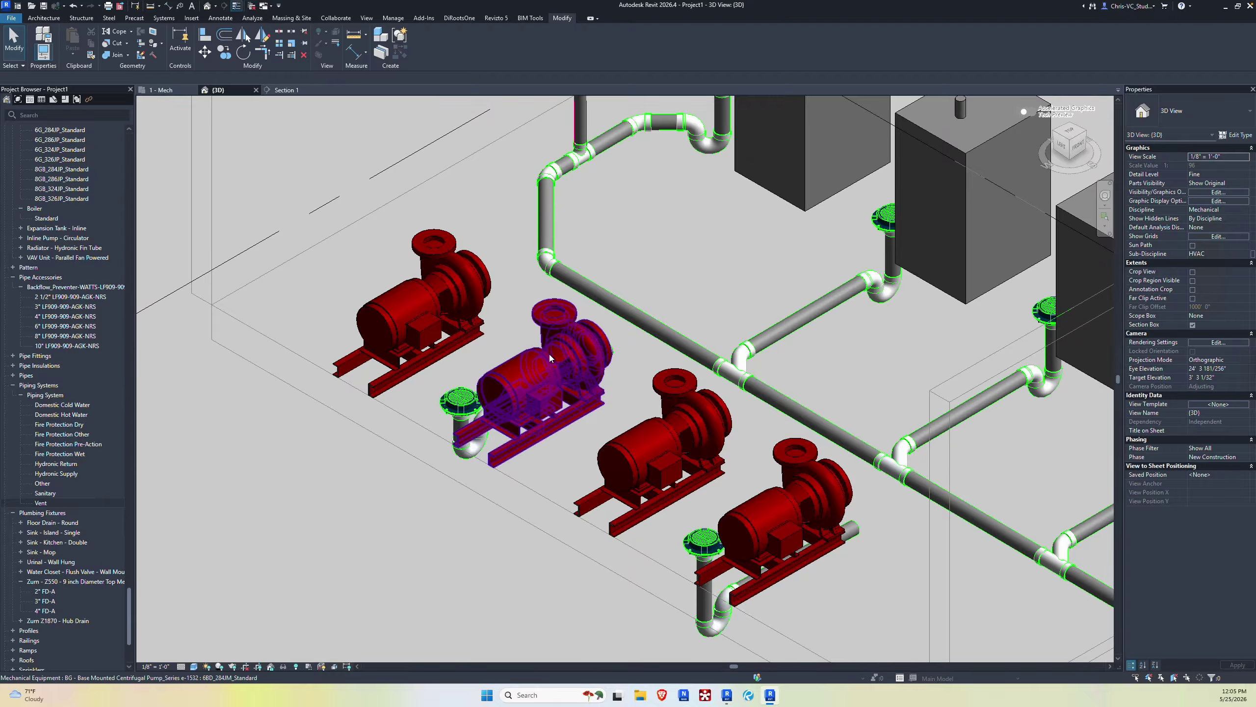
{"action": "left_click", "coordinate": [193, 667]}
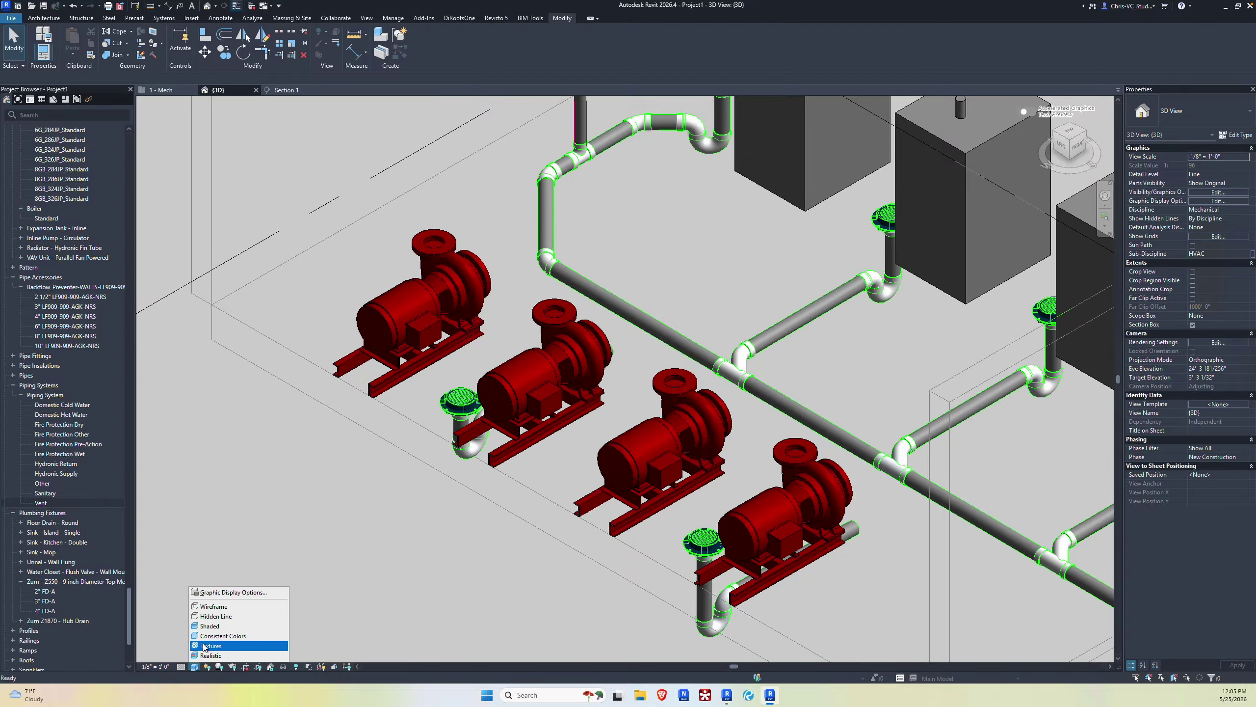
{"action": "left_click", "coordinate": [215, 607]}
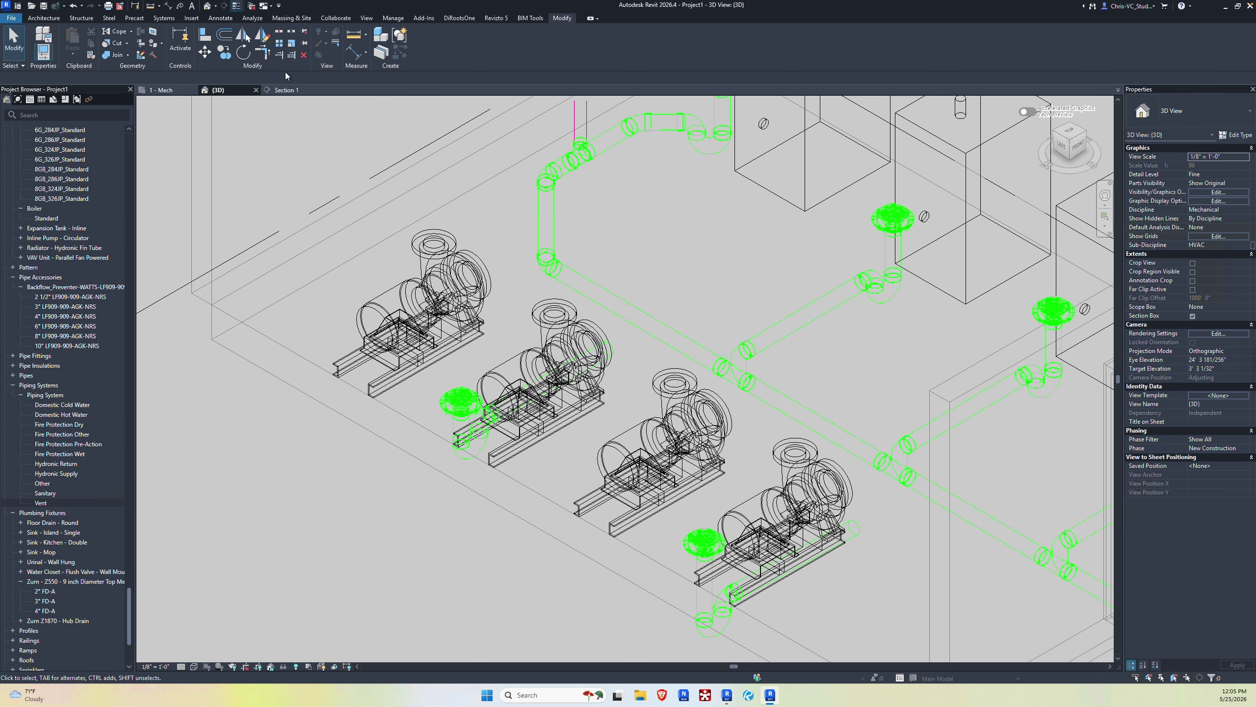
Step: Align the branch pipe between the first and second pumps to the sanitary main's elevation with Align Branches
{"action": "left_click", "coordinate": [530, 18]}
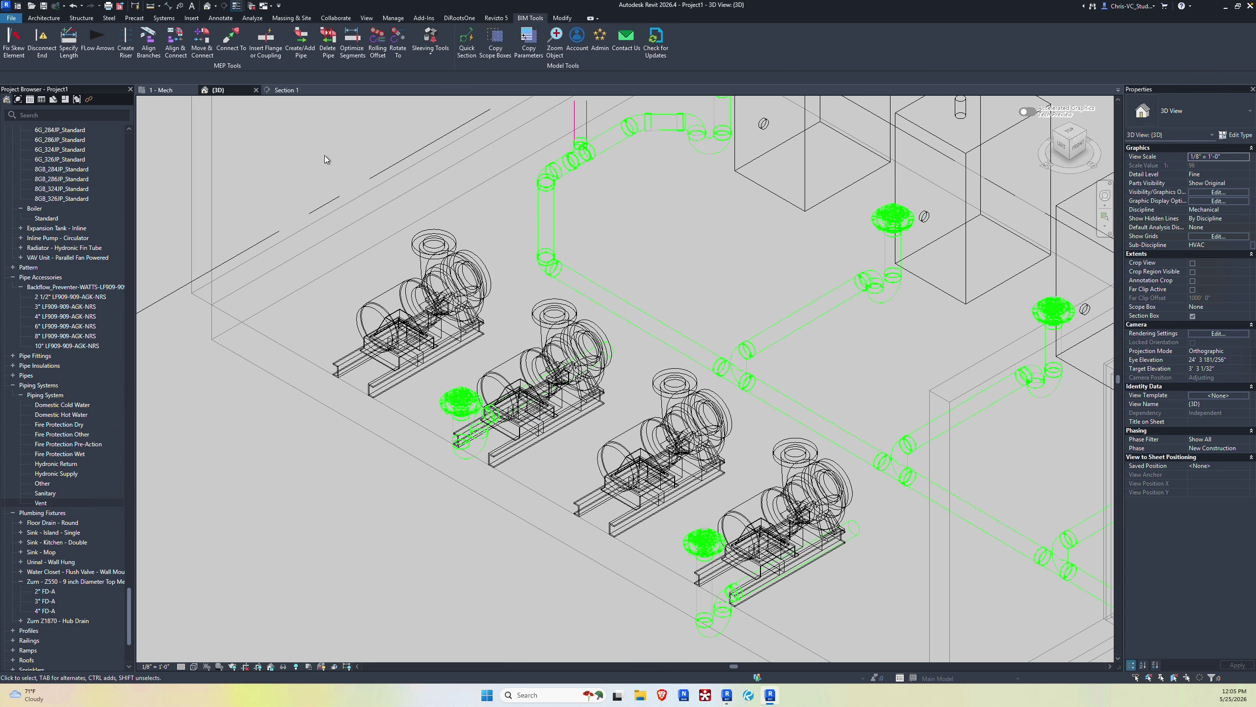
{"action": "left_click", "coordinate": [153, 45]}
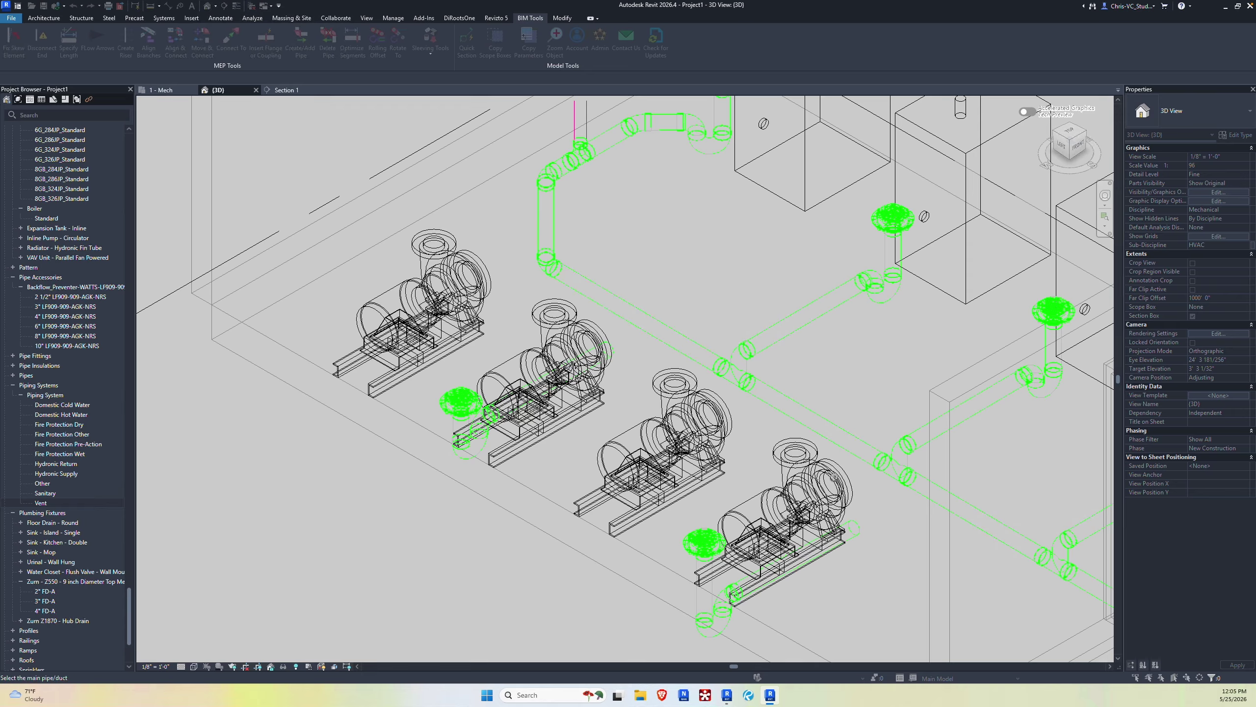
{"action": "left_click", "coordinate": [997, 543]}
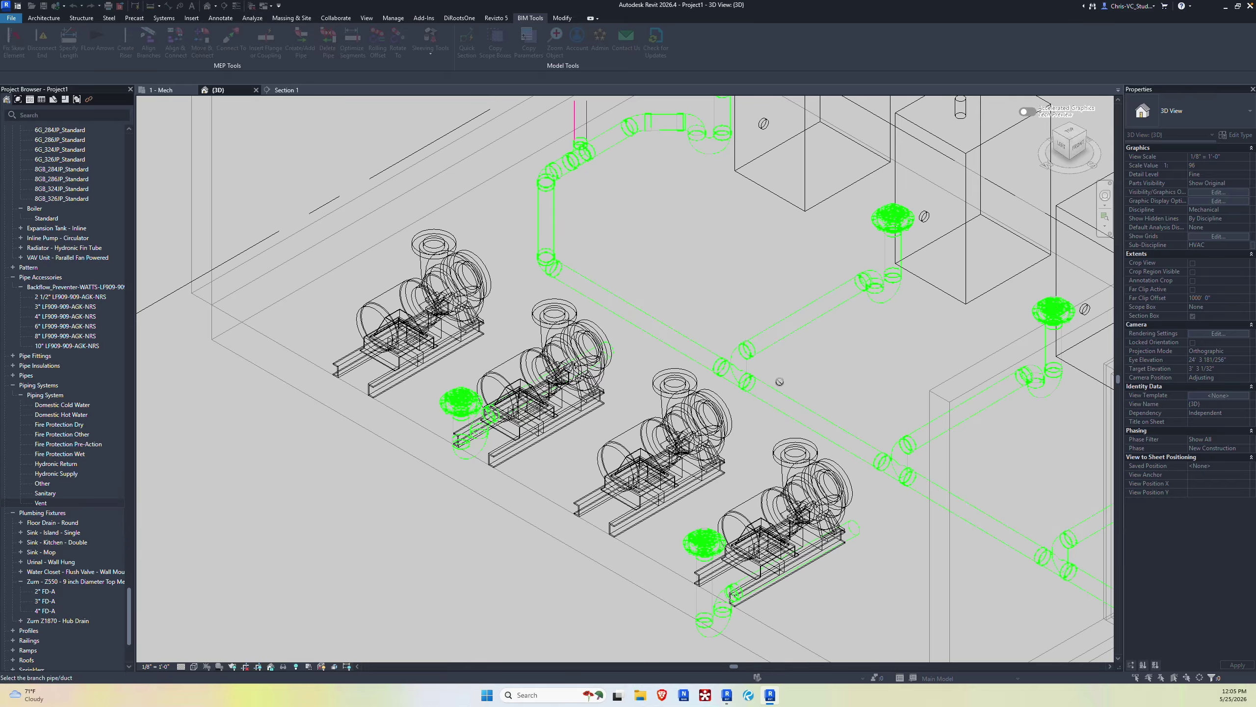
{"action": "left_click", "coordinate": [613, 362]}
Step: Align the branch pipe between the third and fourth pumps to the elevation of the sanitary main
{"action": "middle_click_drag", "start_coordinate": [915, 593], "coordinate": [739, 426]}
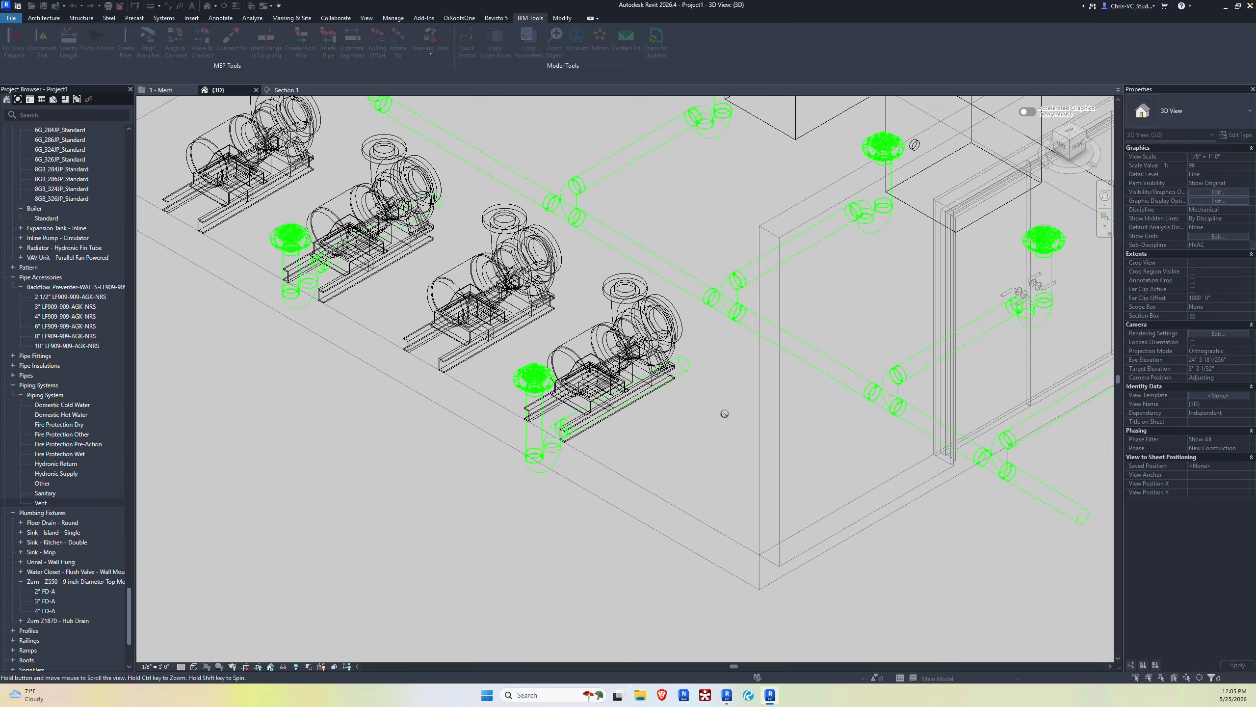
{"action": "left_click", "coordinate": [915, 430]}
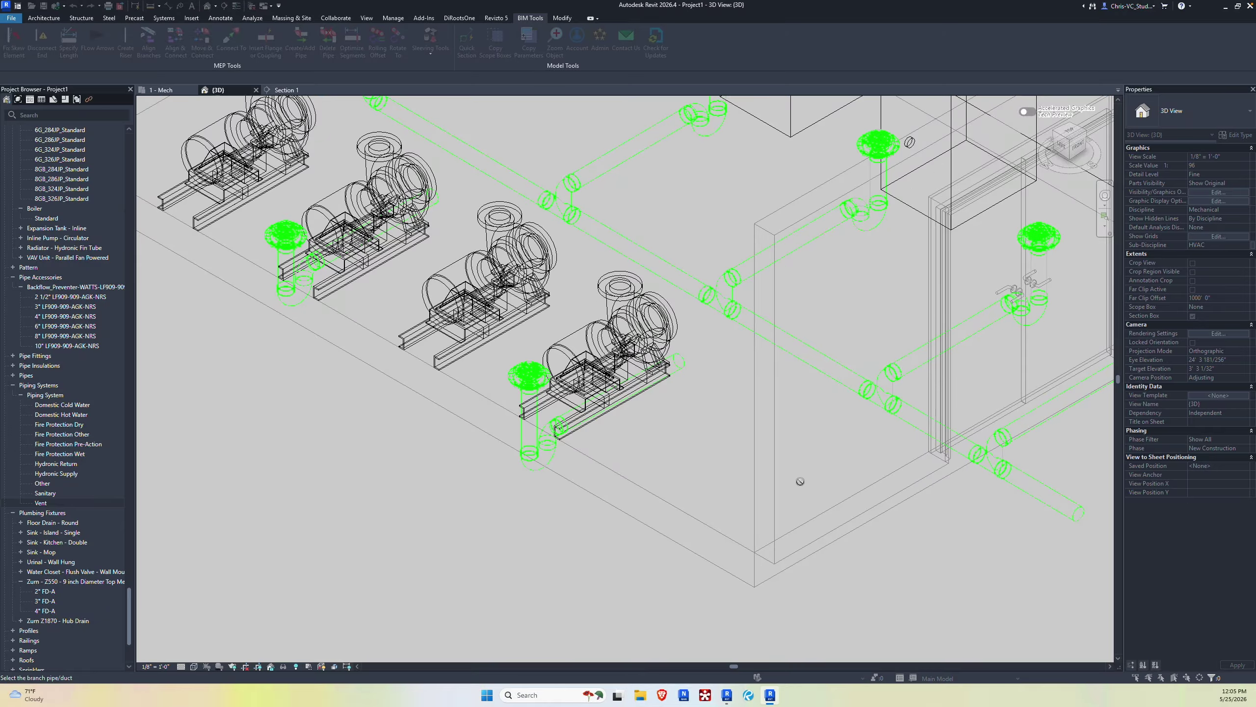
{"action": "left_click", "coordinate": [682, 369]}
{"action": "left_click", "coordinate": [682, 347]}
{"action": "scroll", "coordinate": [682, 339], "scroll_direction": "down", "scroll_amount": 2}
{"action": "scroll", "coordinate": [682, 342], "scroll_direction": "up", "scroll_amount": 5}
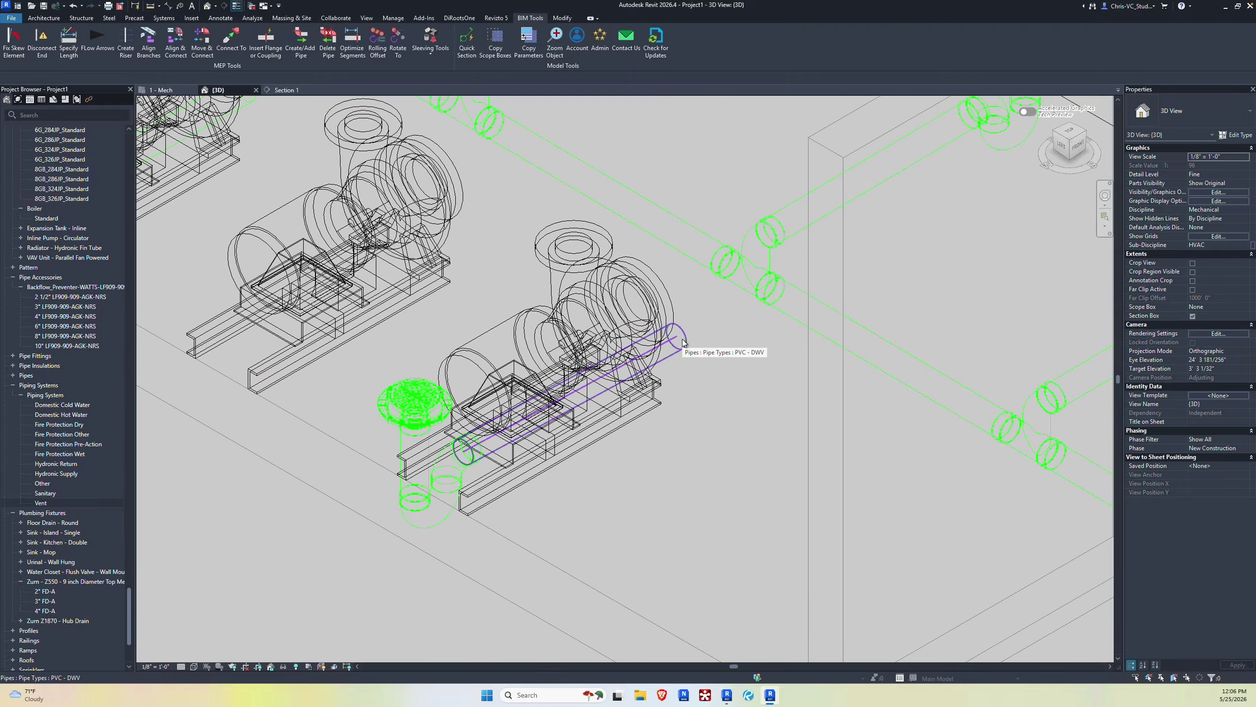
{"action": "scroll", "coordinate": [683, 342], "scroll_direction": "down", "scroll_amount": 4}
{"action": "scroll", "coordinate": [685, 386], "scroll_direction": "up", "scroll_amount": 2}
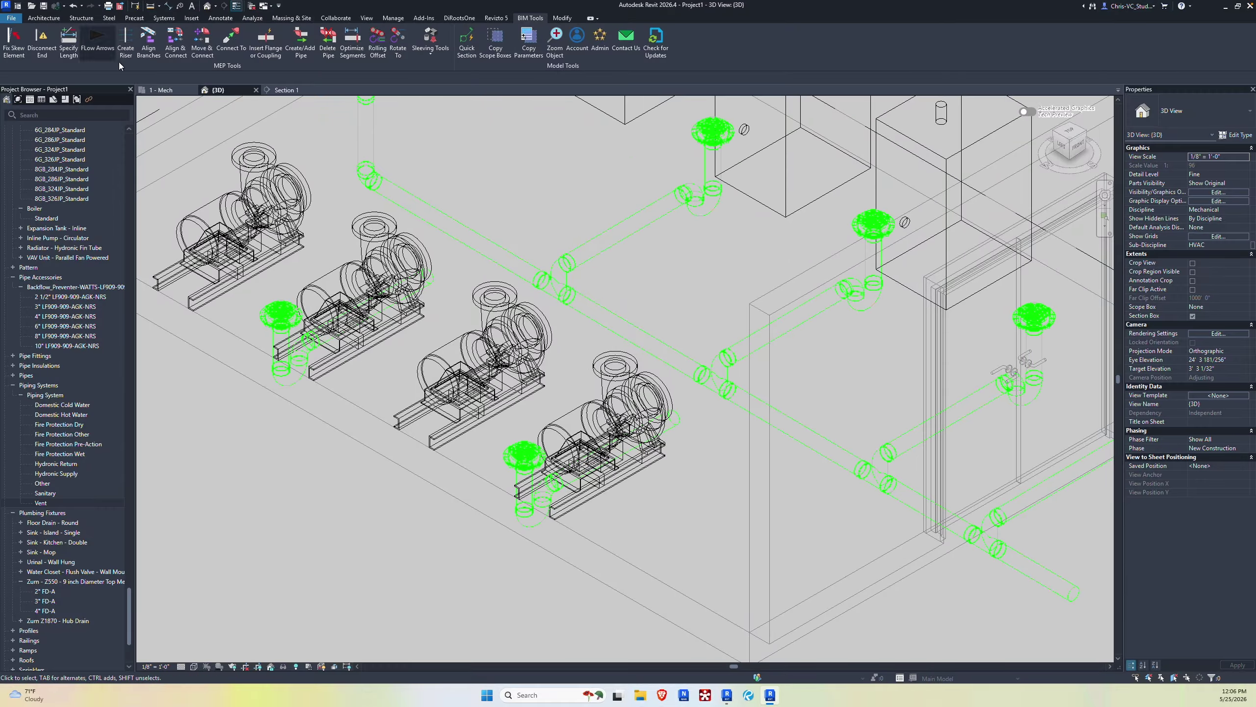
Step: In the 1 - Mech floor plan, extend the branch pipe between the first and second pumps to connect to the sanitary main
{"action": "left_click", "coordinate": [157, 90]}
{"action": "scroll", "coordinate": [646, 283], "scroll_direction": "up", "scroll_amount": 4}
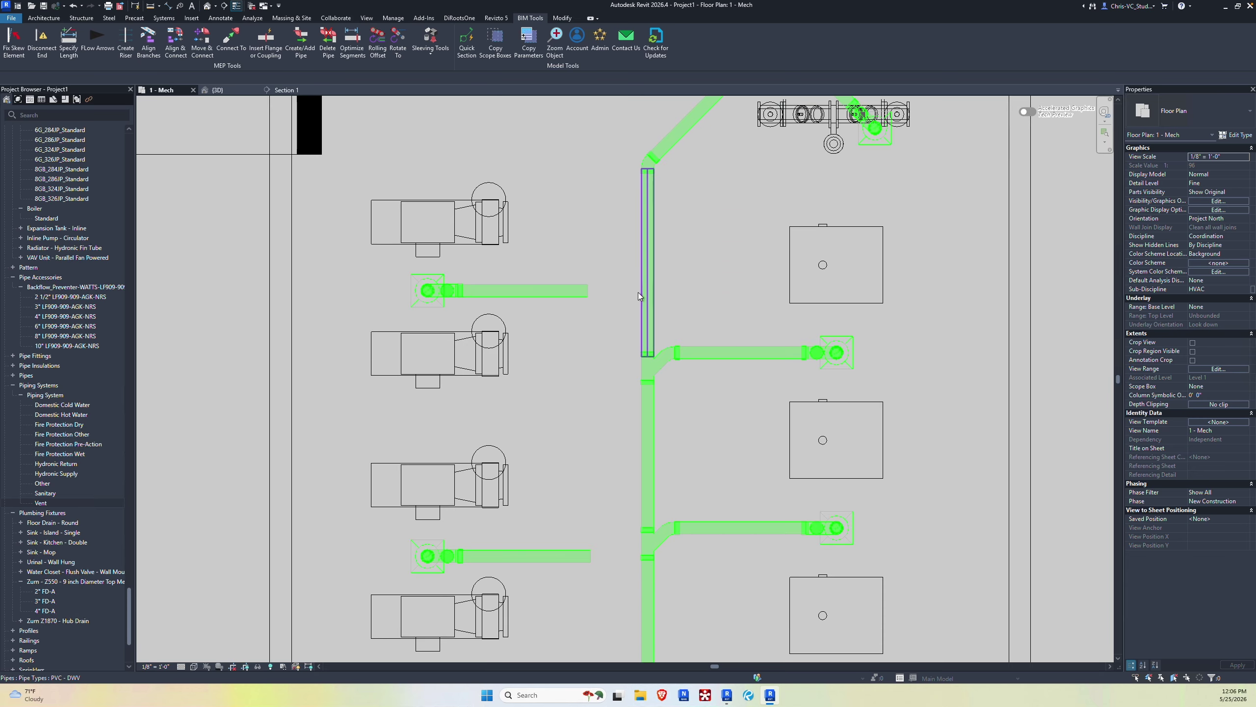
{"action": "scroll", "coordinate": [602, 310], "scroll_direction": "up", "scroll_amount": 2}
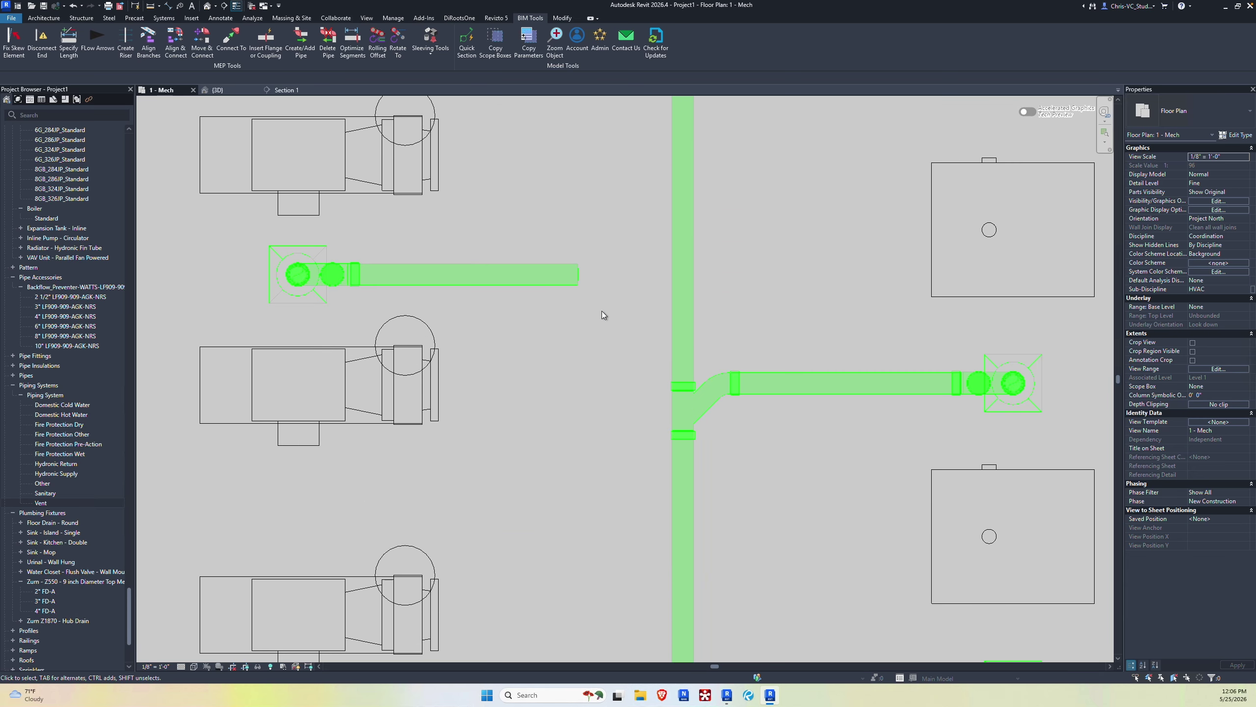
{"action": "left_click", "coordinate": [558, 267]}
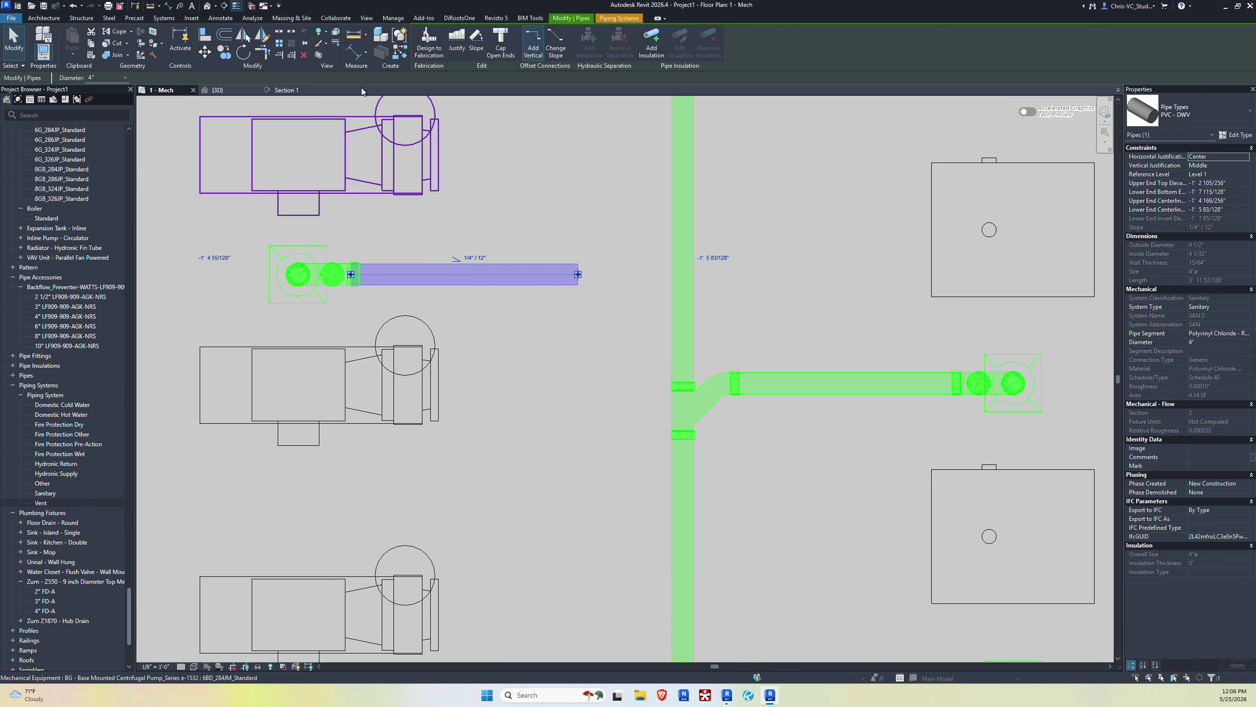
{"action": "left_click", "coordinate": [280, 55]}
{"action": "left_click", "coordinate": [687, 320]}
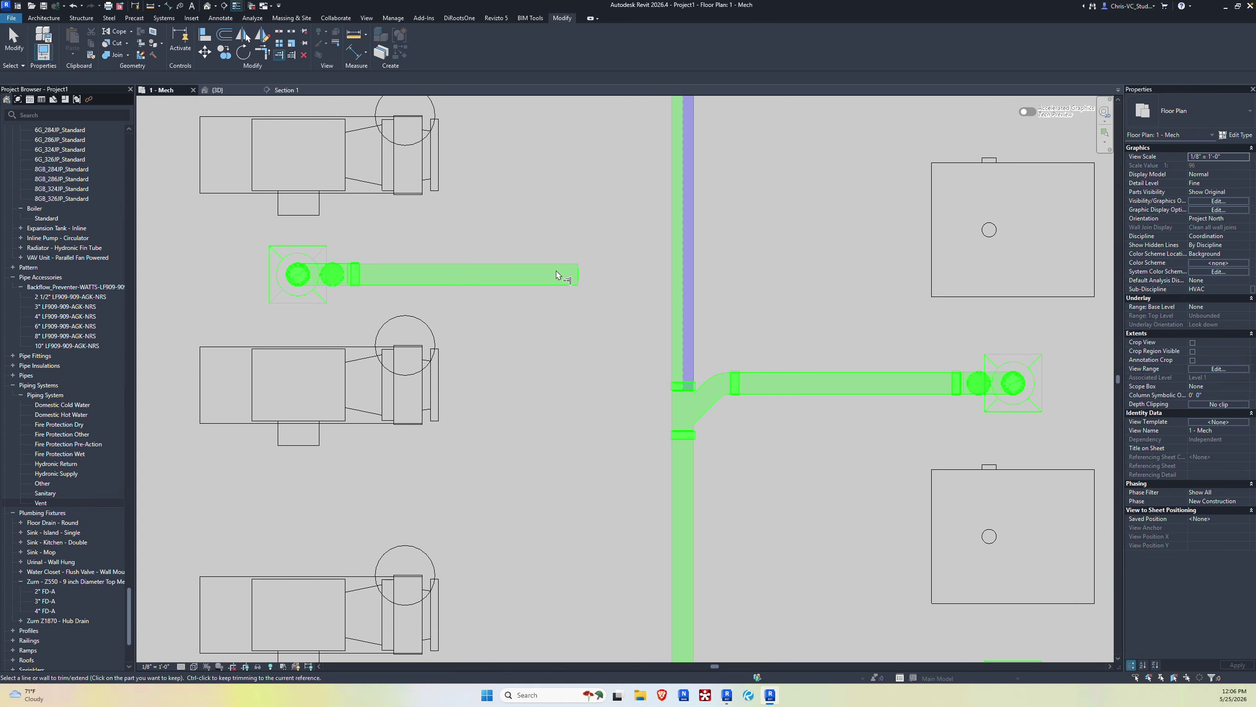
{"action": "left_click", "coordinate": [558, 275]}
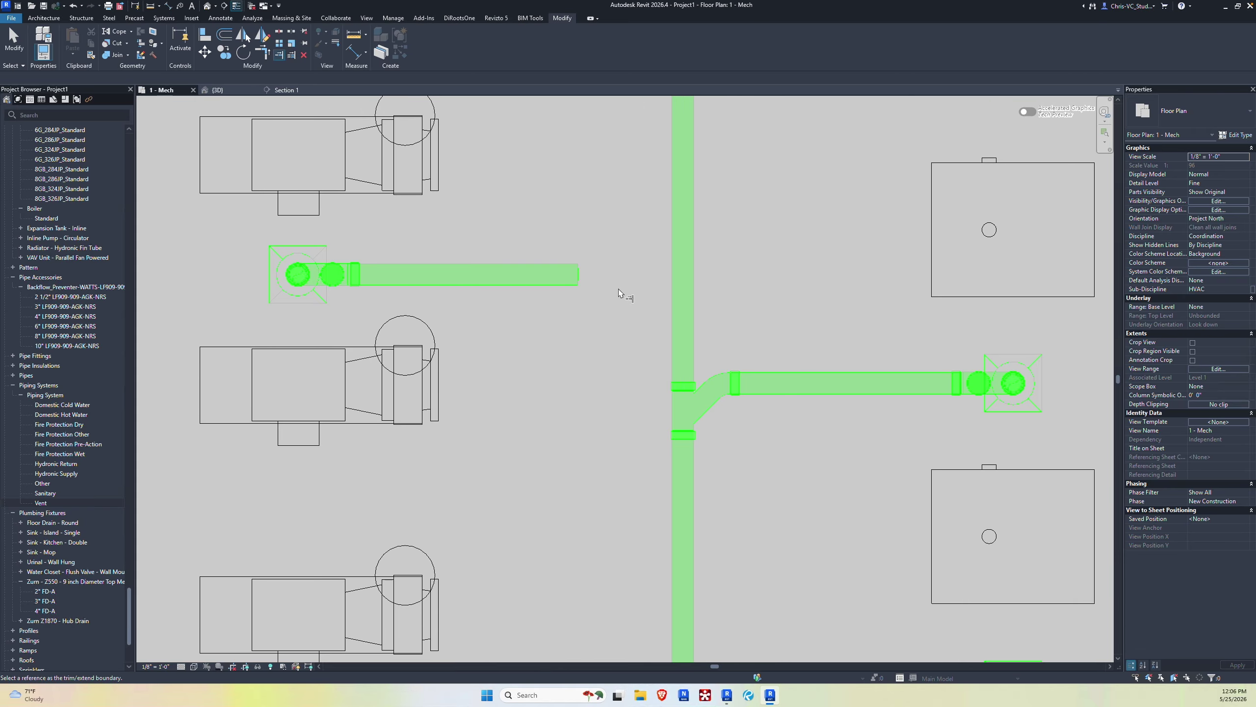
{"action": "left_click", "coordinate": [674, 311]}
{"action": "left_click", "coordinate": [576, 276]}
{"action": "key", "text": "Escape"}
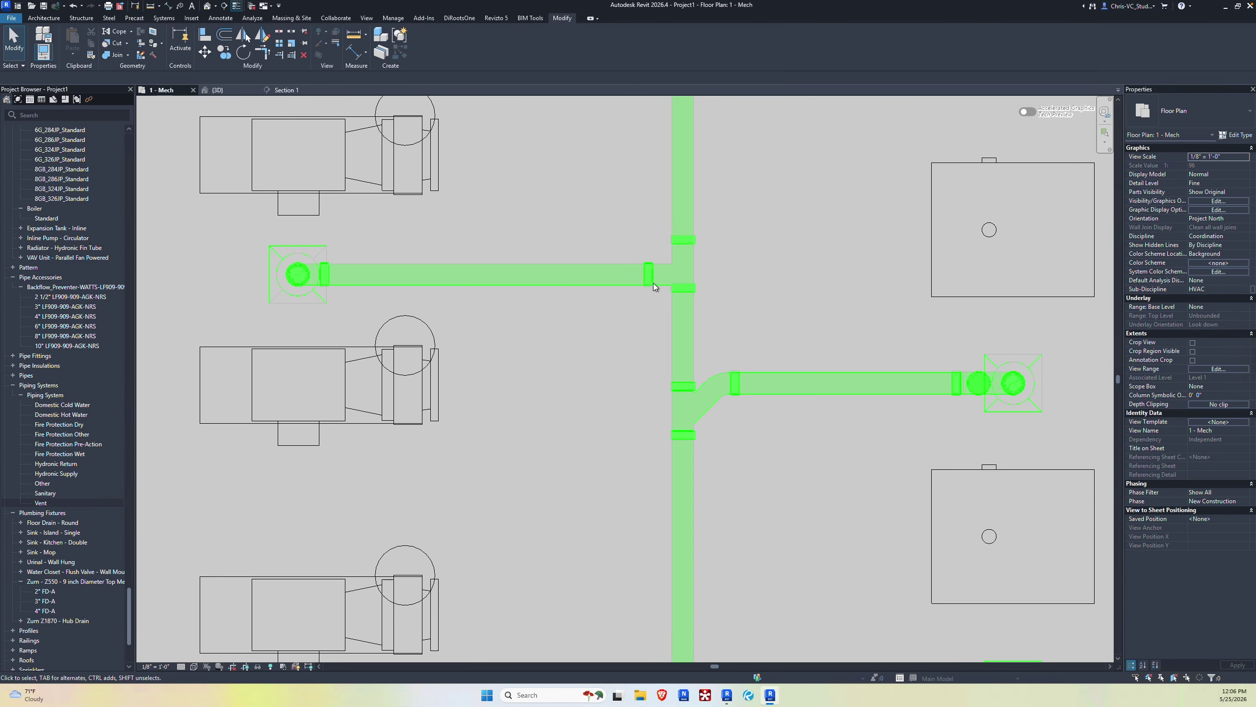
Step: Change the tee joining the first pump branch to the main to the Combination Wye & 1_8 Bend type, and check the adjoining pipes' slopes
{"action": "left_click", "coordinate": [669, 268]}
{"action": "left_click", "coordinate": [1197, 112]}
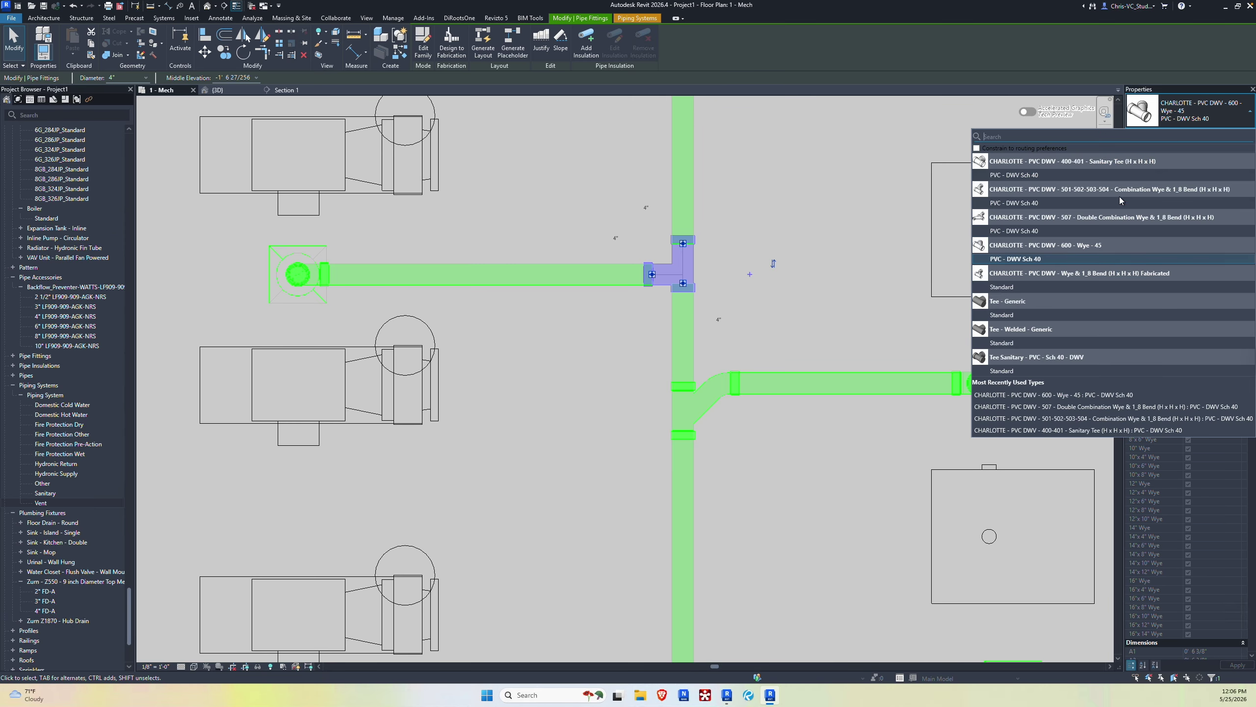
{"action": "left_click", "coordinate": [1017, 207]}
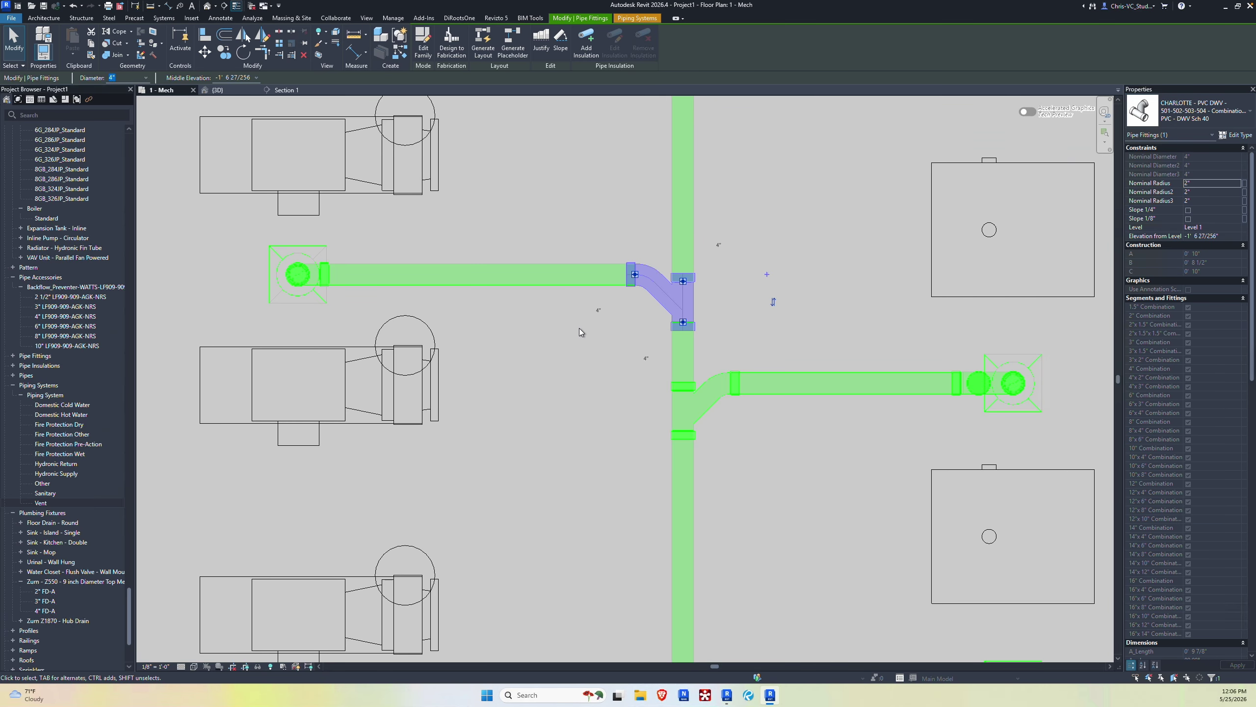
{"action": "key", "text": "Escape"}
{"action": "left_click", "coordinate": [671, 356]}
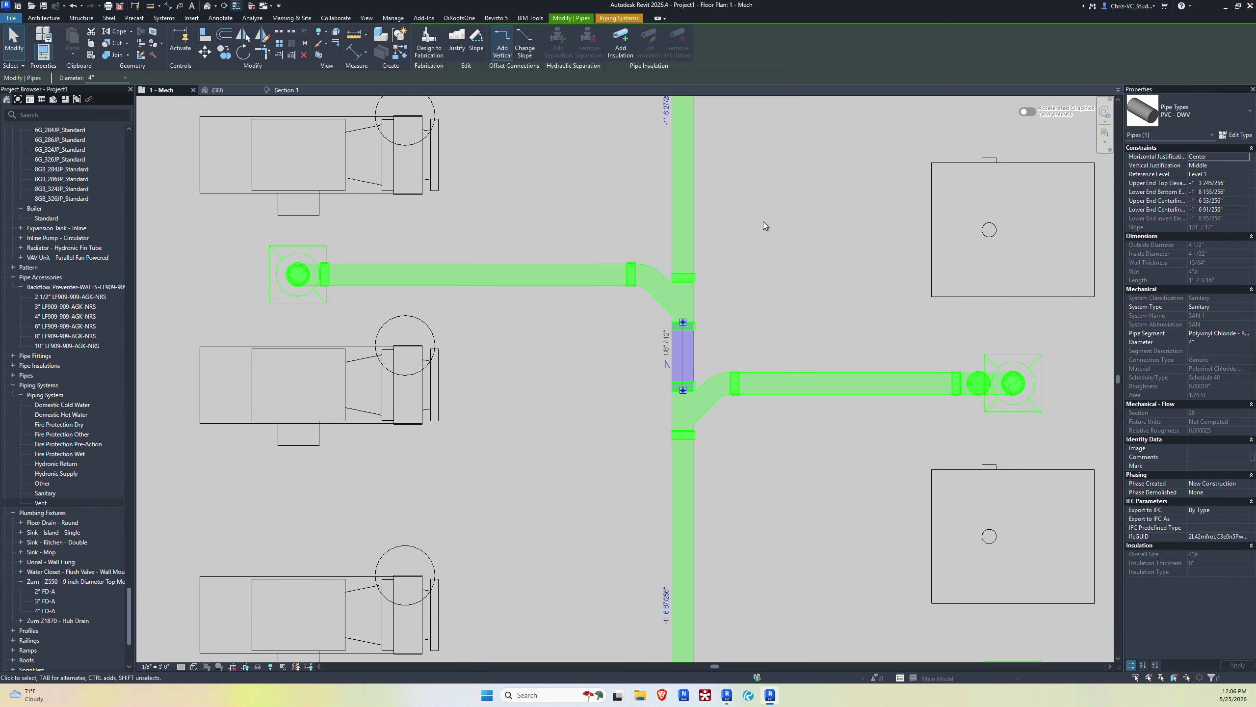
{"action": "left_click", "coordinate": [690, 188]}
{"action": "middle_click_drag", "start_coordinate": [707, 187], "coordinate": [712, 238]}
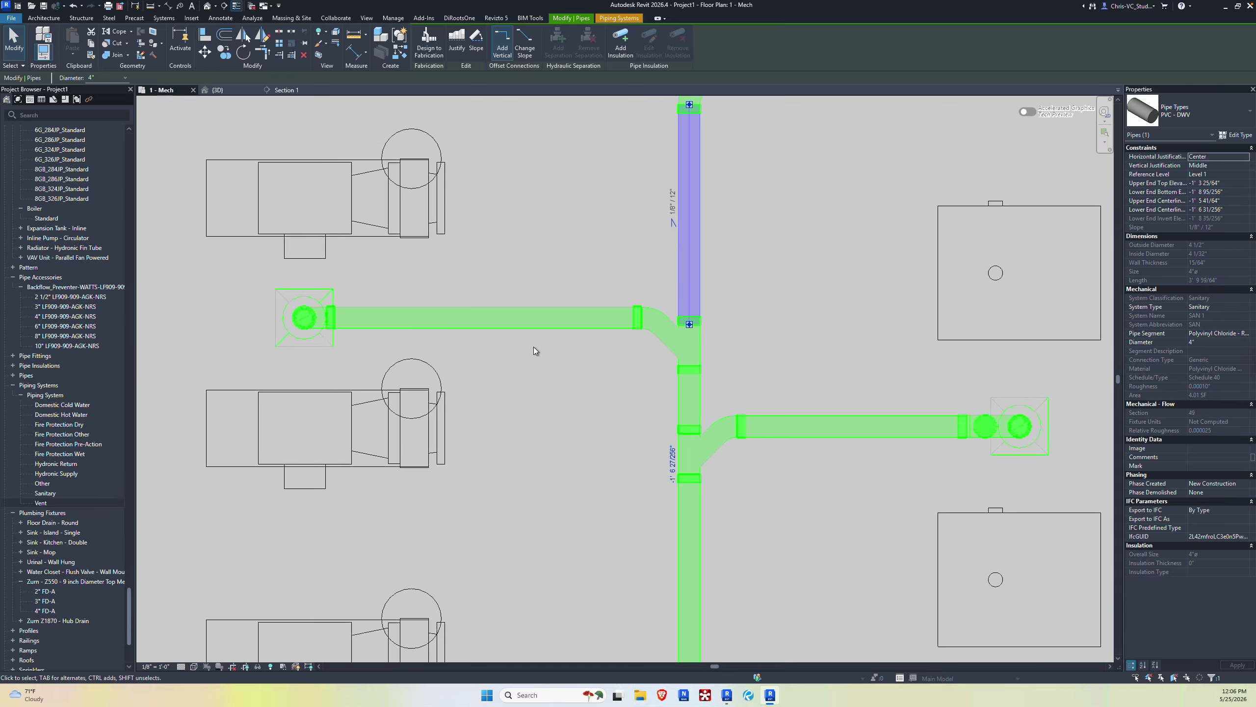
{"action": "left_click", "coordinate": [529, 318]}
{"action": "scroll", "coordinate": [524, 372], "scroll_direction": "down", "scroll_amount": 2}
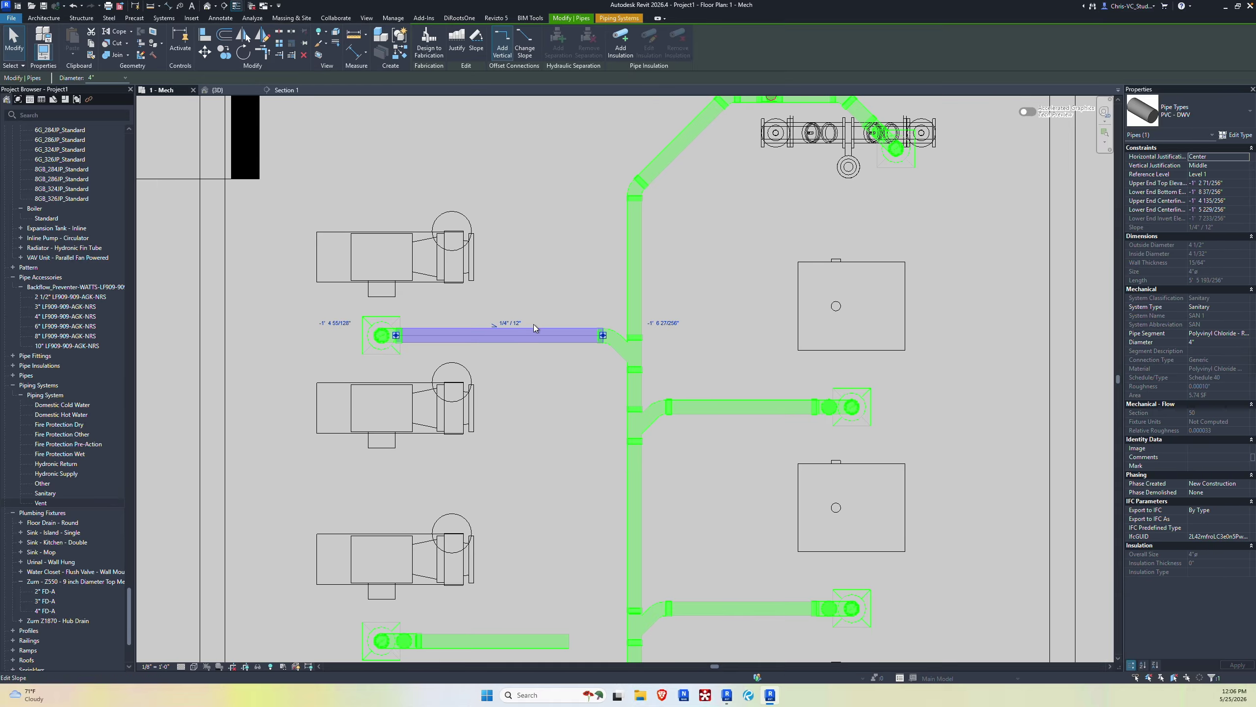
Step: Change the bend under the floor drain between the first and second pumps to the CHARLOTTE - PVC DWV - 706X P-Trap
{"action": "scroll", "coordinate": [379, 348], "scroll_direction": "up", "scroll_amount": 4}
{"action": "left_click", "coordinate": [402, 332]}
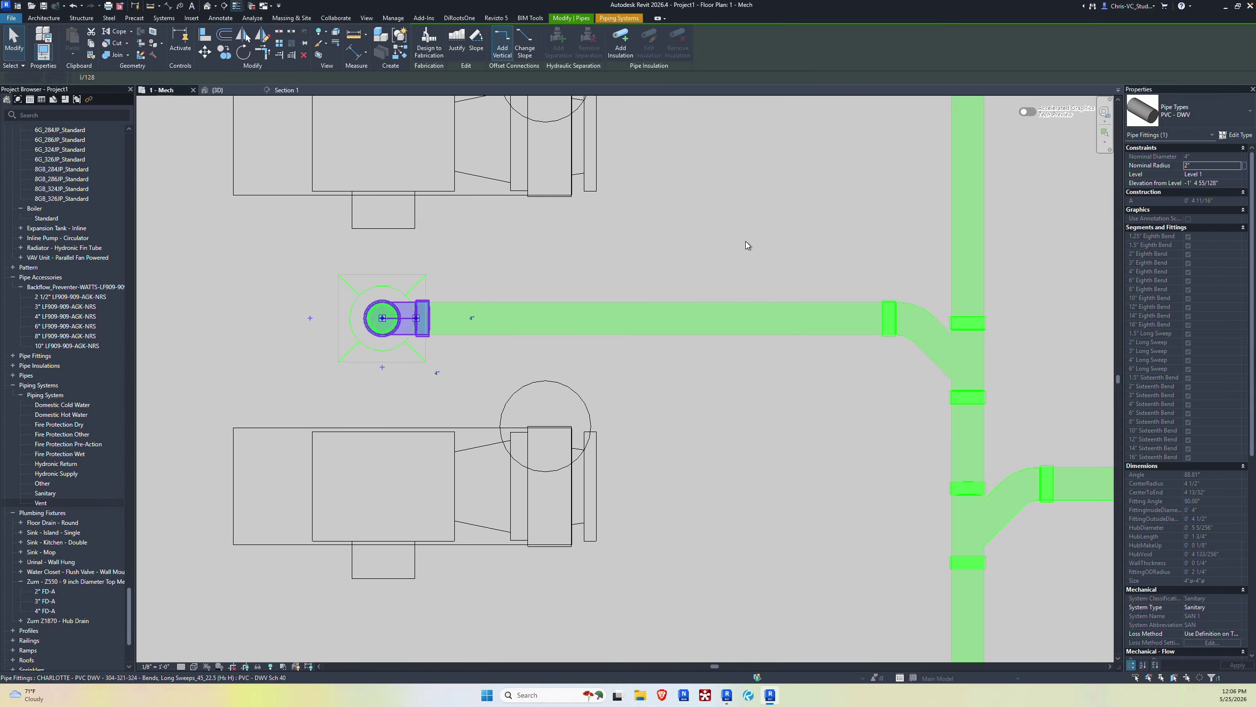
{"action": "left_click", "coordinate": [1196, 111]}
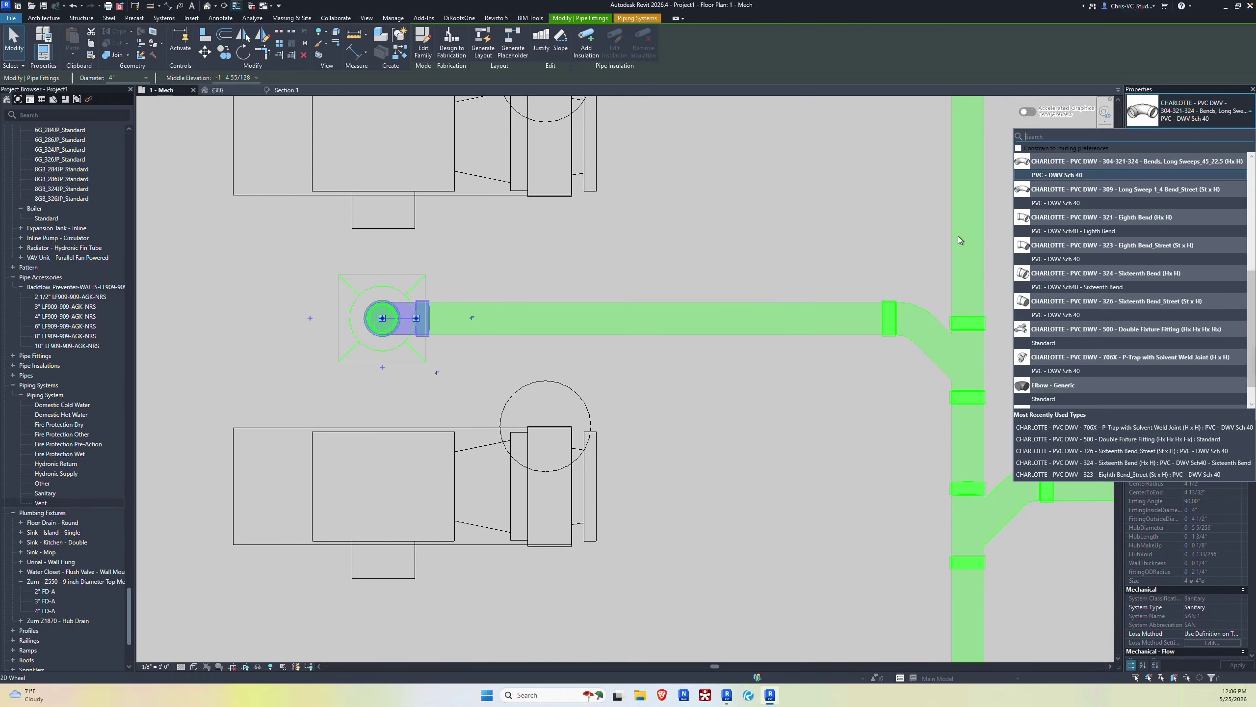
{"action": "left_click", "coordinate": [1046, 370]}
{"action": "left_click", "coordinate": [665, 229]}
Step: From the open end of the branch between the third and fourth pumps, draw a 45° pipe about 1 ft long, sloping down 1/2" / 12"
{"action": "scroll", "coordinate": [677, 261], "scroll_direction": "down", "scroll_amount": 2}
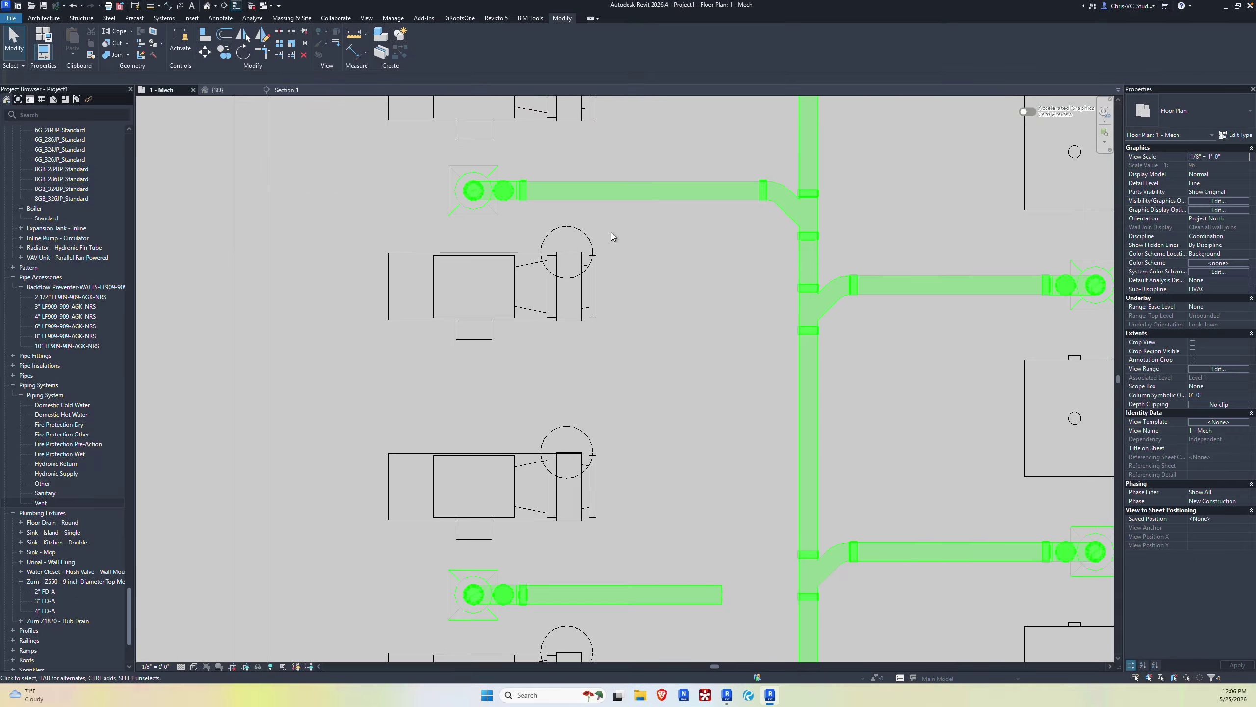
{"action": "scroll", "coordinate": [779, 262], "scroll_direction": "down", "scroll_amount": 2}
{"action": "scroll", "coordinate": [788, 321], "scroll_direction": "up", "scroll_amount": 4}
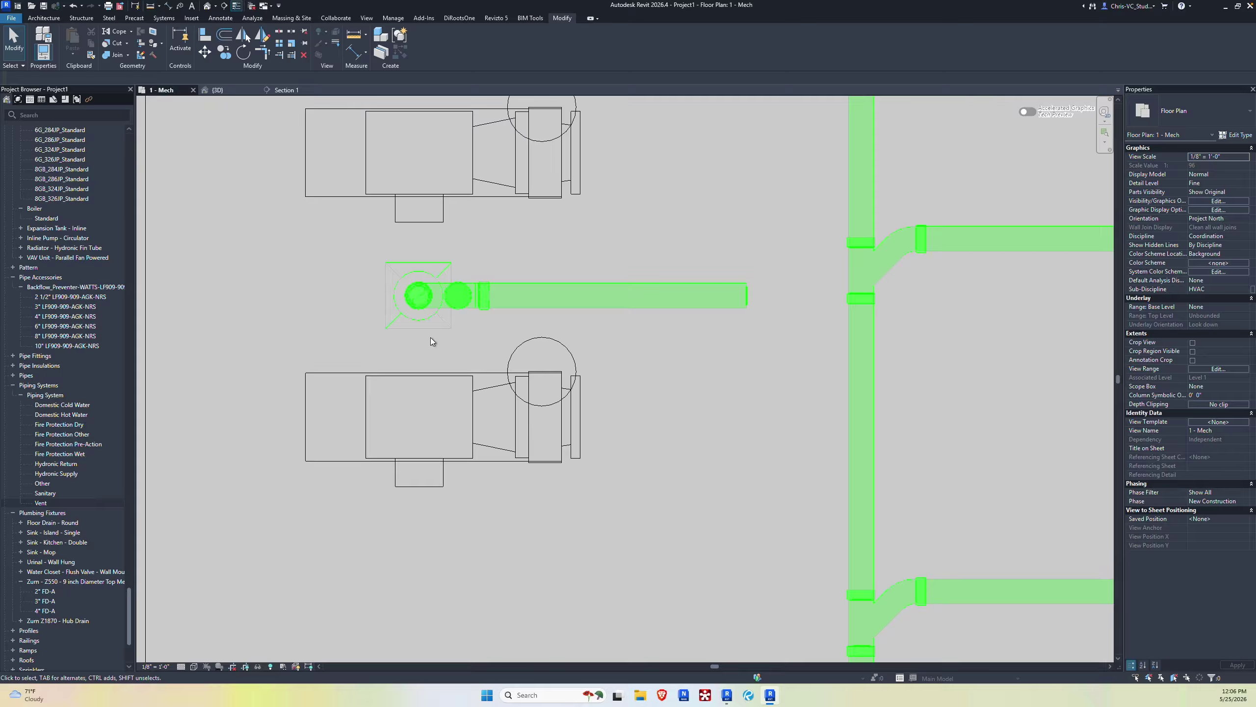
{"action": "middle_click_drag", "start_coordinate": [680, 335], "coordinate": [685, 287]}
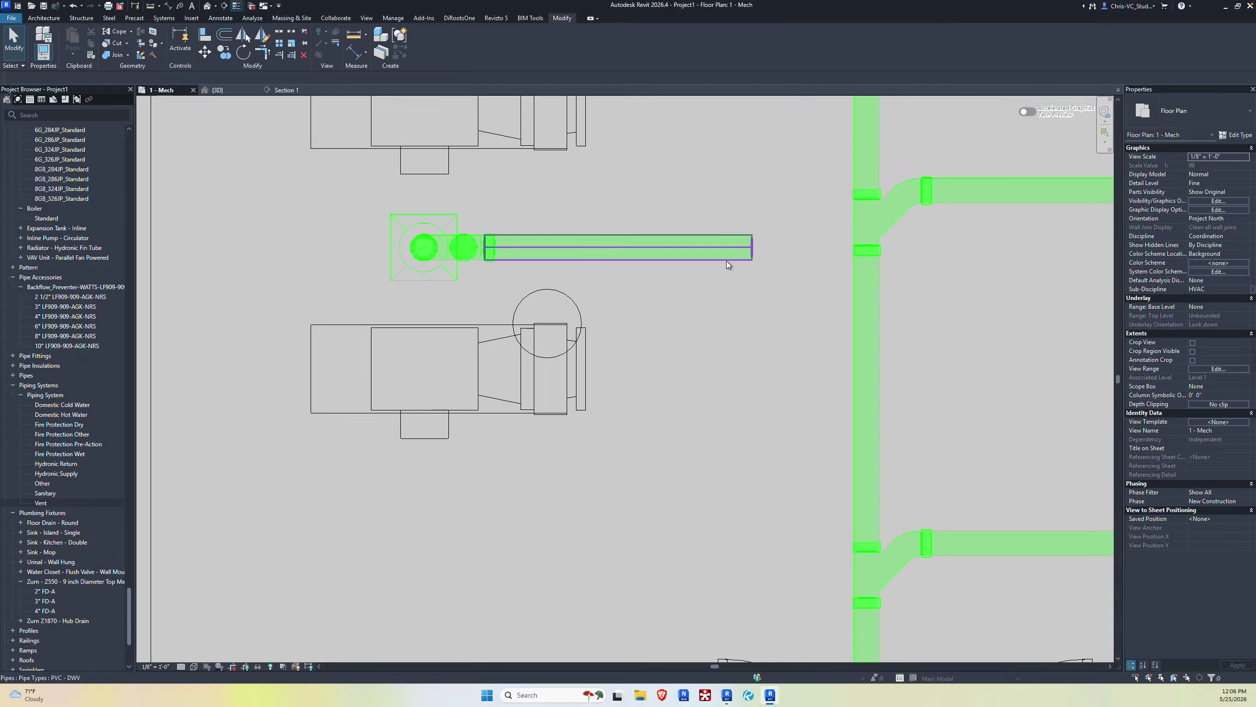
{"action": "left_click", "coordinate": [579, 247]}
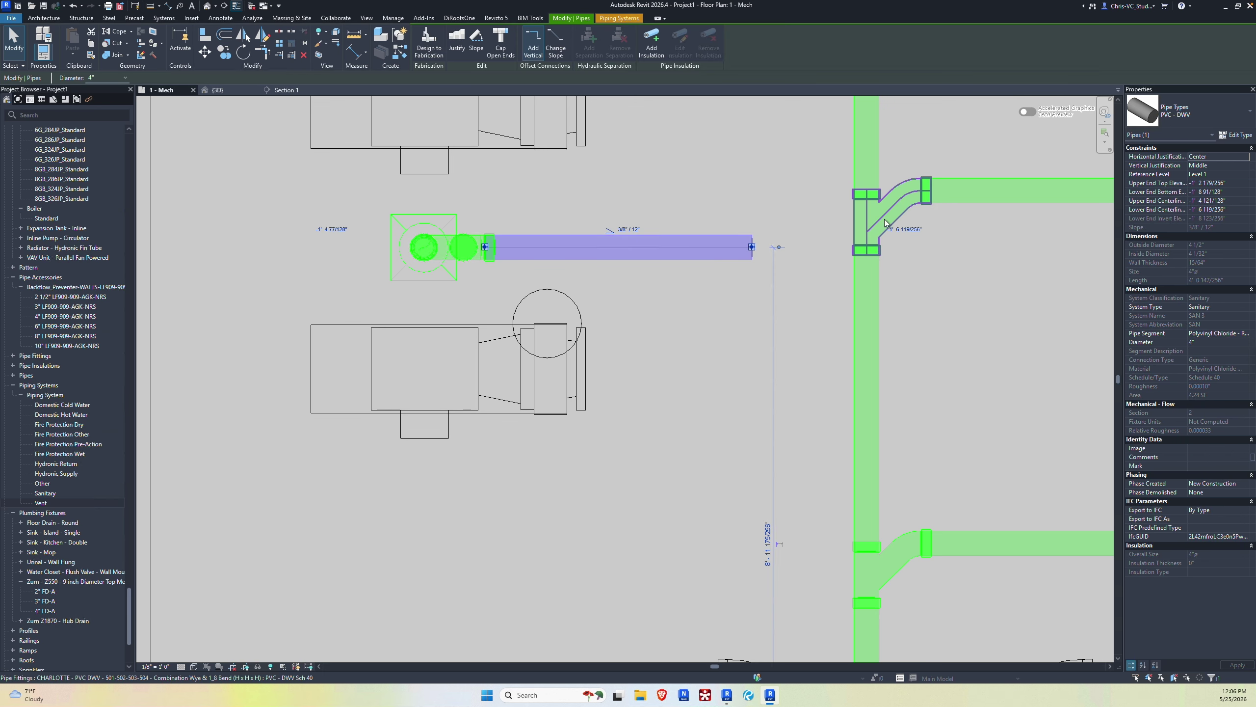
{"action": "right_click", "coordinate": [751, 246]}
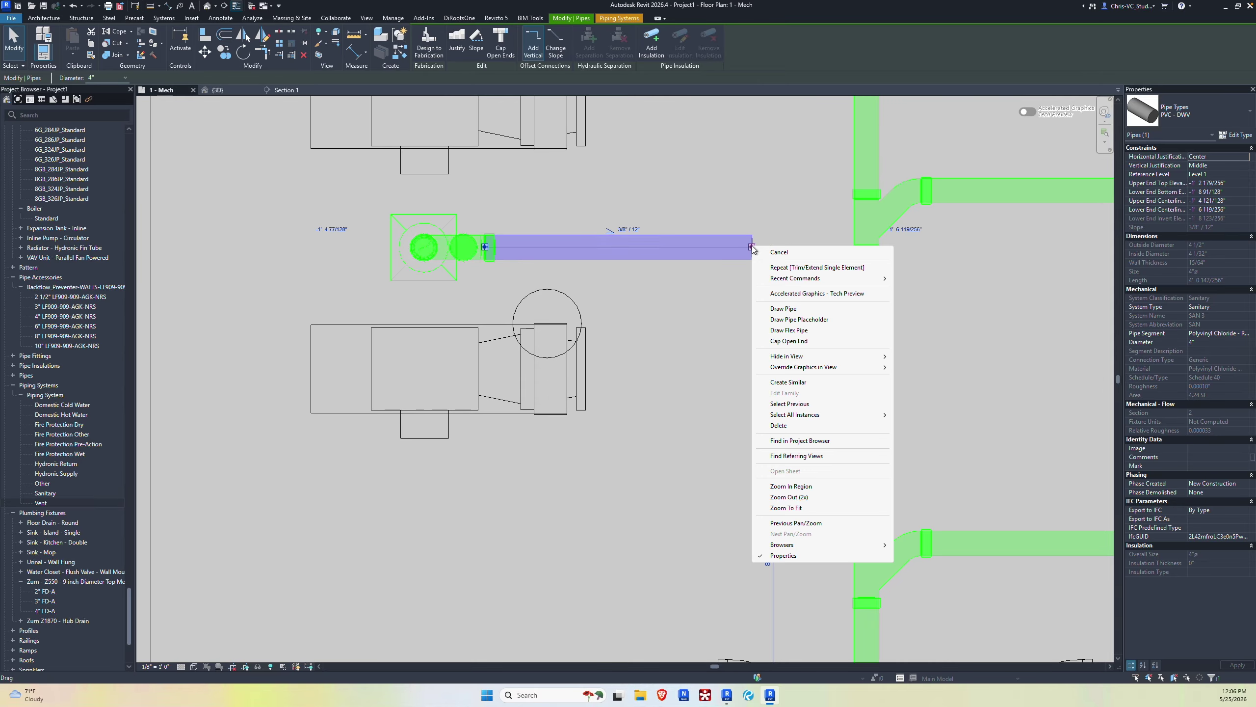
{"action": "left_click", "coordinate": [783, 308]}
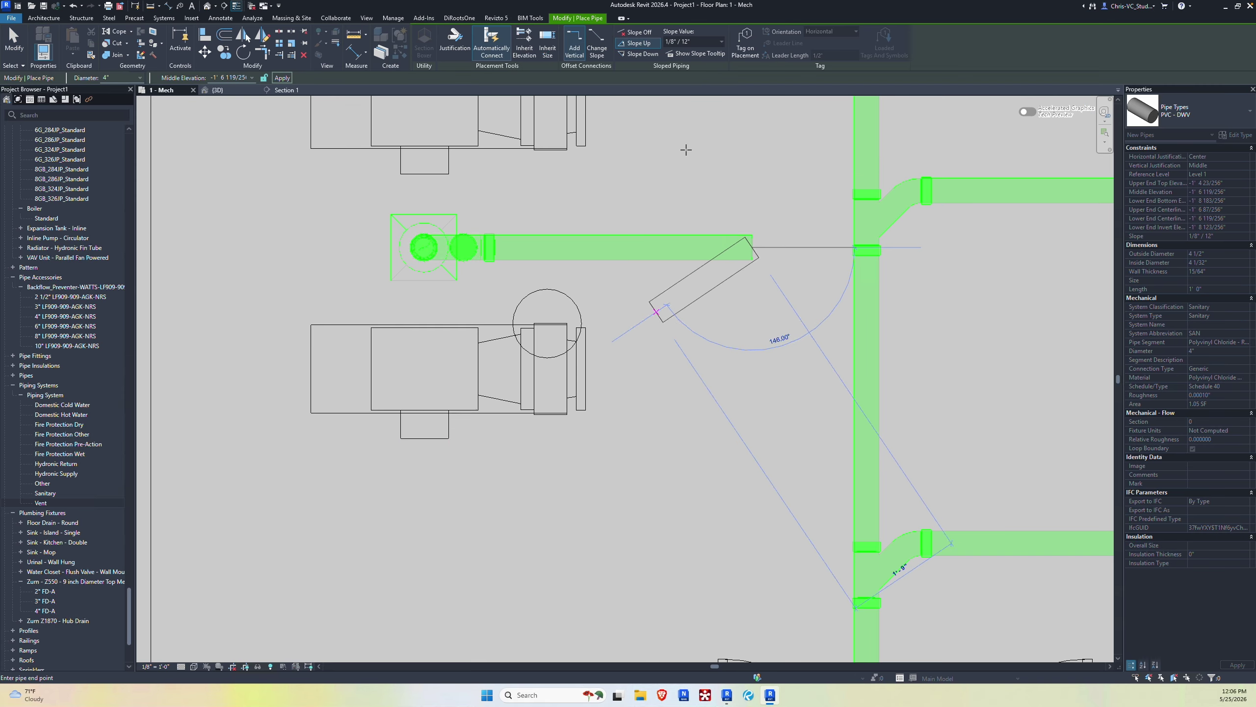
{"action": "left_click", "coordinate": [638, 54]}
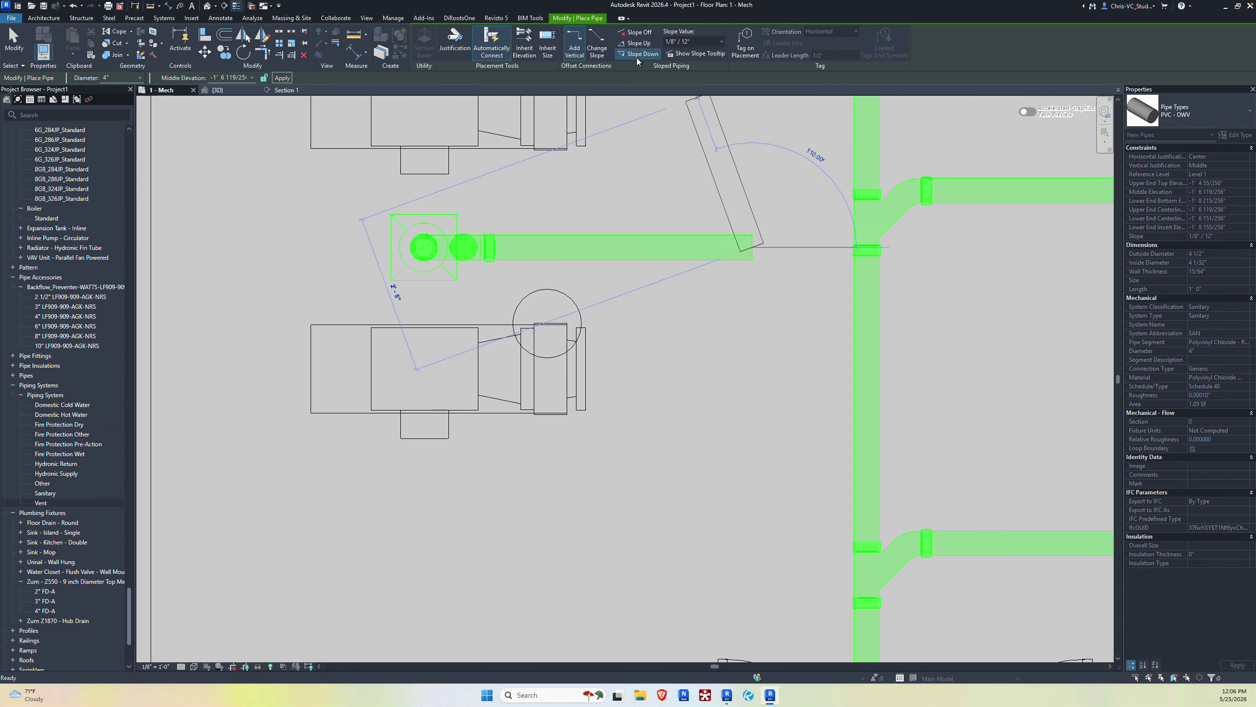
{"action": "left_click", "coordinate": [687, 41]}
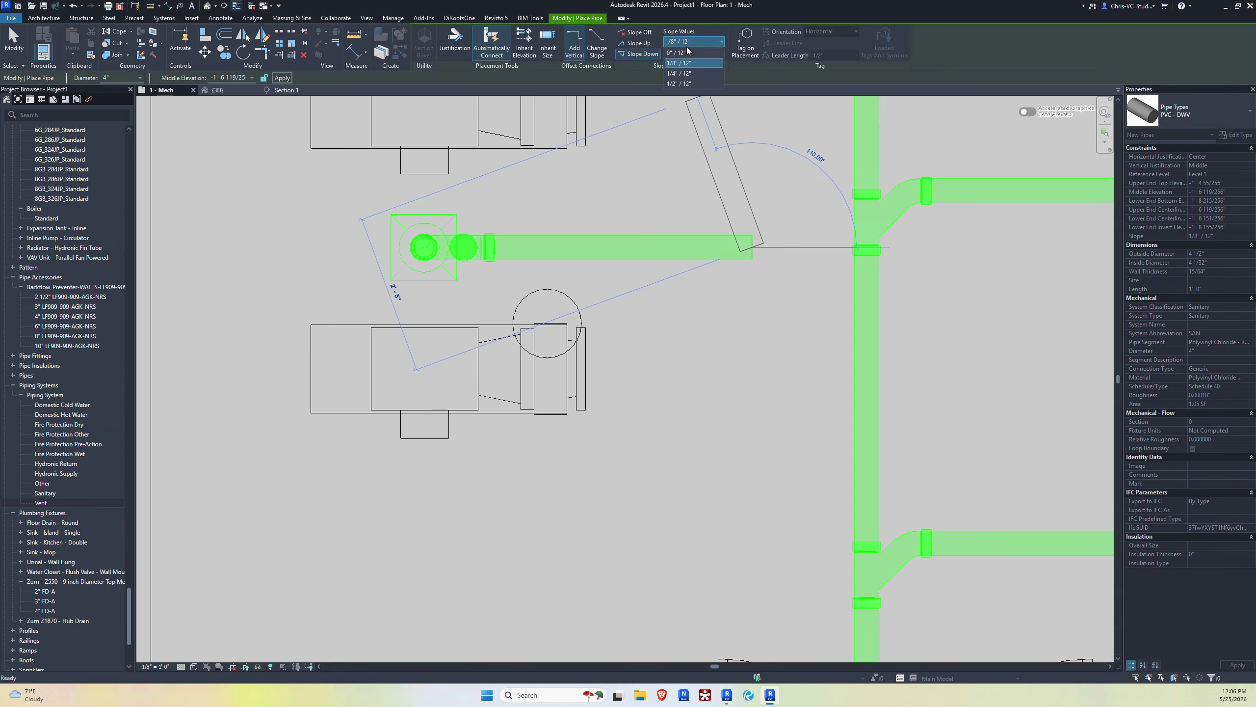
{"action": "left_click", "coordinate": [680, 84]}
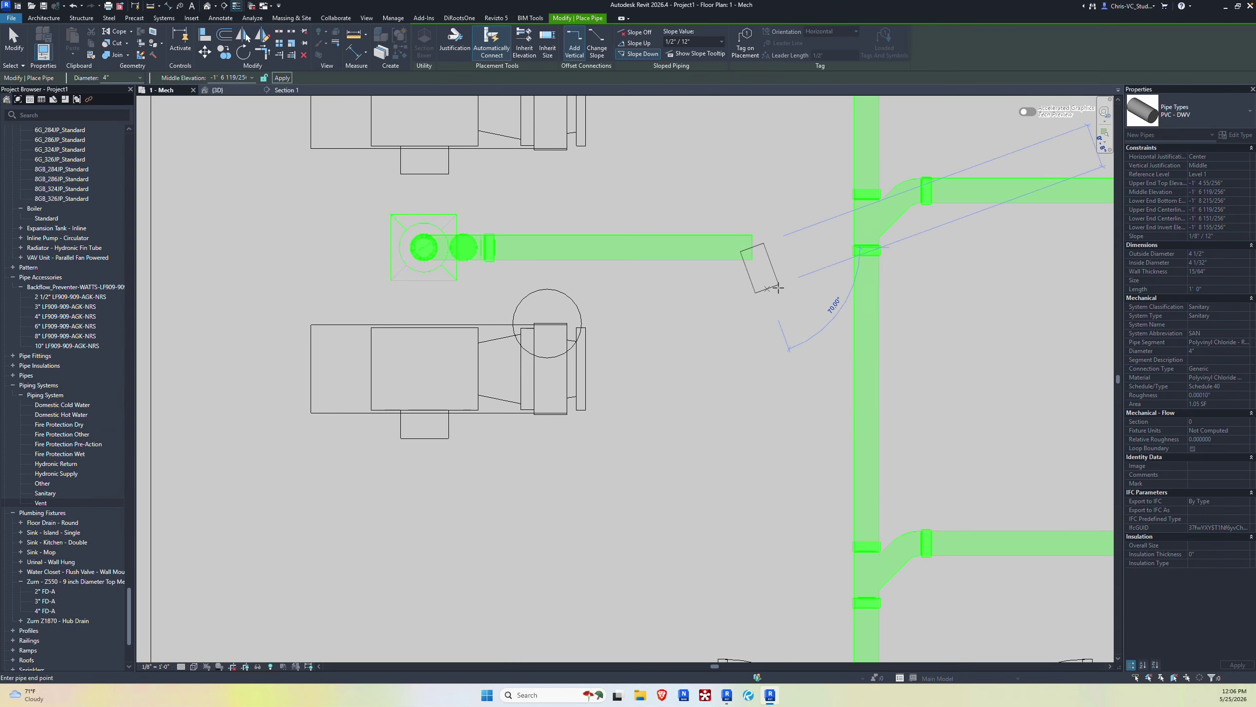
{"action": "left_click", "coordinate": [812, 311]}
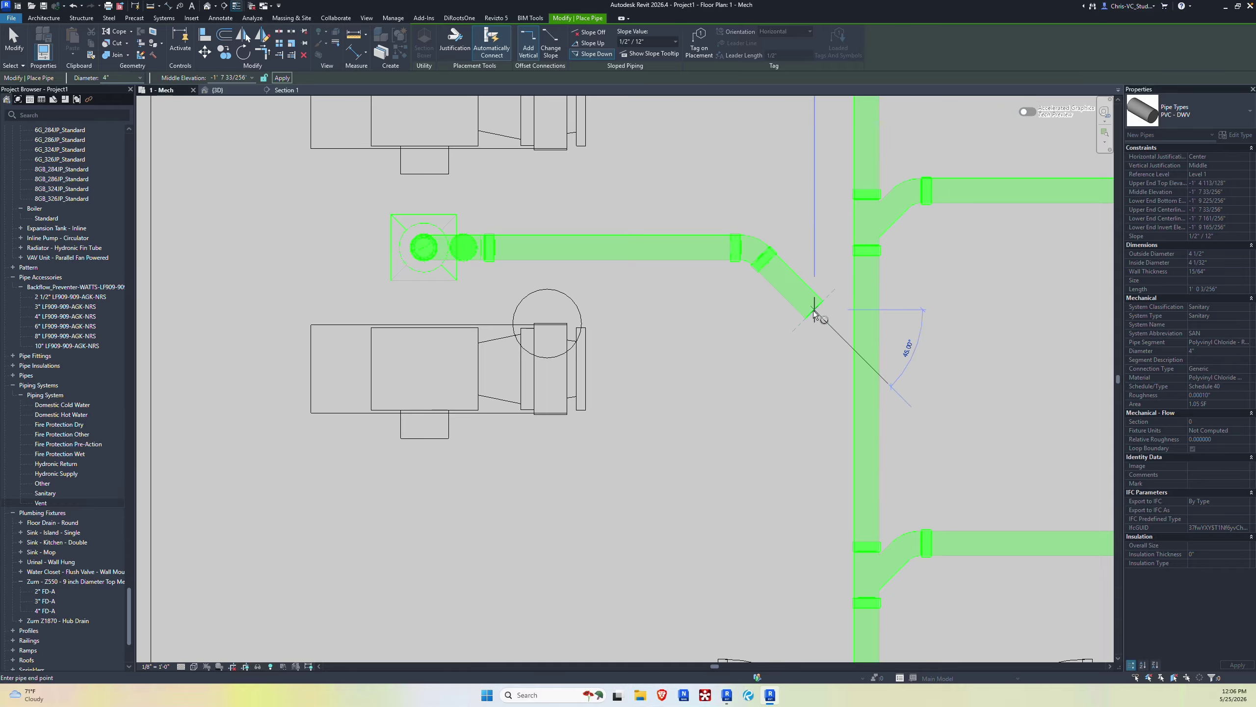
{"action": "key", "text": "Escape"}
{"action": "key", "text": "Escape"}
Step: Align the short 45° branch pipe to the sanitary main's elevation with Align Branches
{"action": "left_click", "coordinate": [781, 297]}
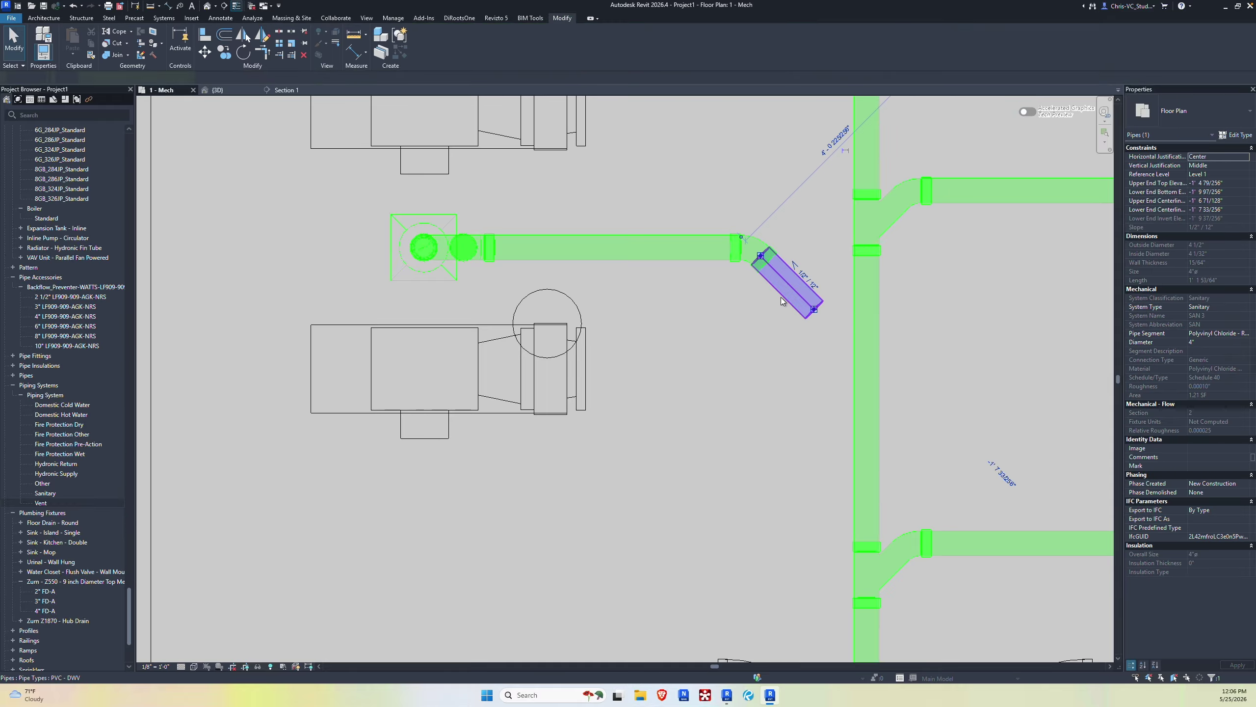
{"action": "key", "text": "Escape"}
{"action": "left_click", "coordinate": [661, 256]}
{"action": "scroll", "coordinate": [662, 256], "scroll_direction": "down", "scroll_amount": 3}
{"action": "key", "text": "Escape"}
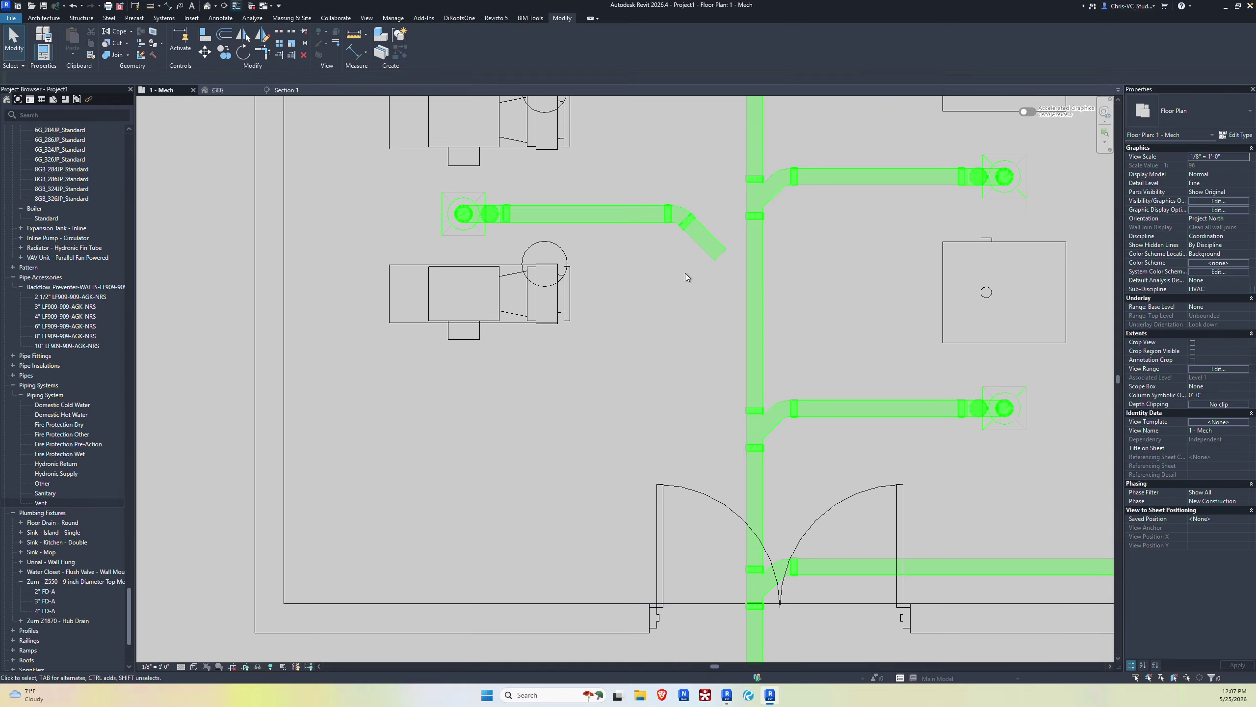
{"action": "scroll", "coordinate": [687, 275], "scroll_direction": "up", "scroll_amount": 3}
{"action": "middle_click_drag", "start_coordinate": [685, 276], "coordinate": [607, 269]}
{"action": "scroll", "coordinate": [607, 269], "scroll_direction": "down", "scroll_amount": 2}
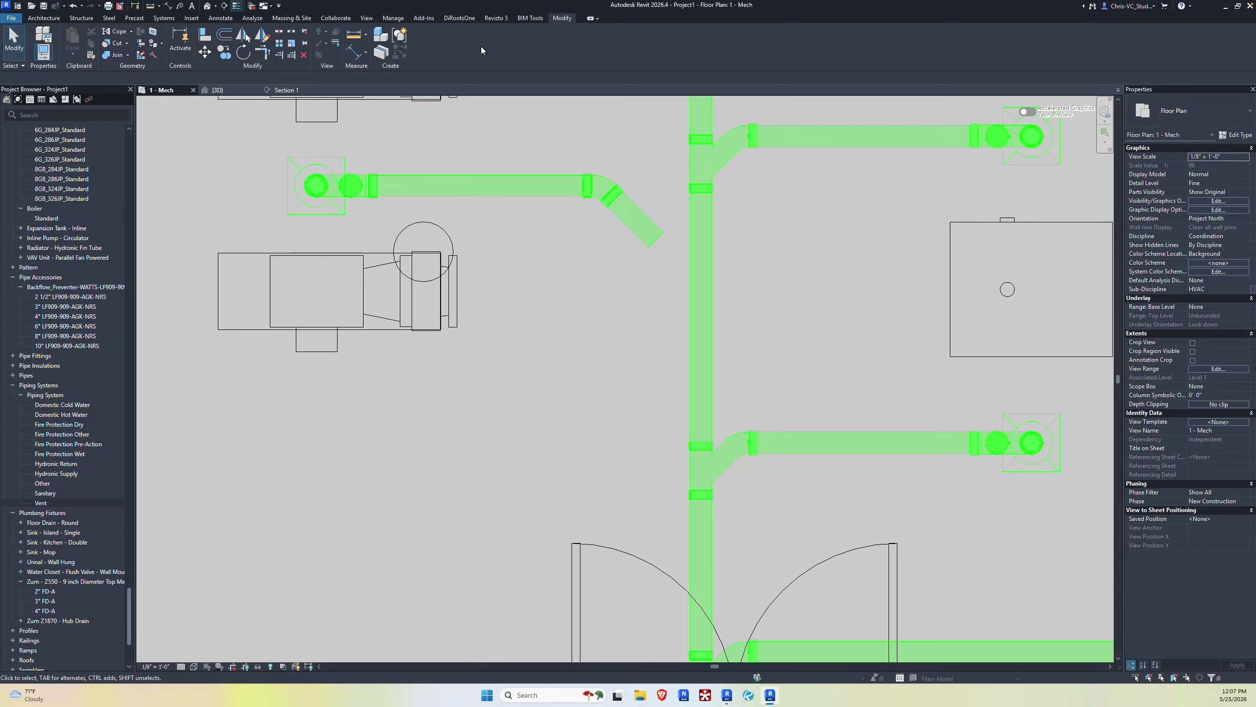
{"action": "left_click", "coordinate": [543, 18]}
{"action": "left_click", "coordinate": [148, 40]}
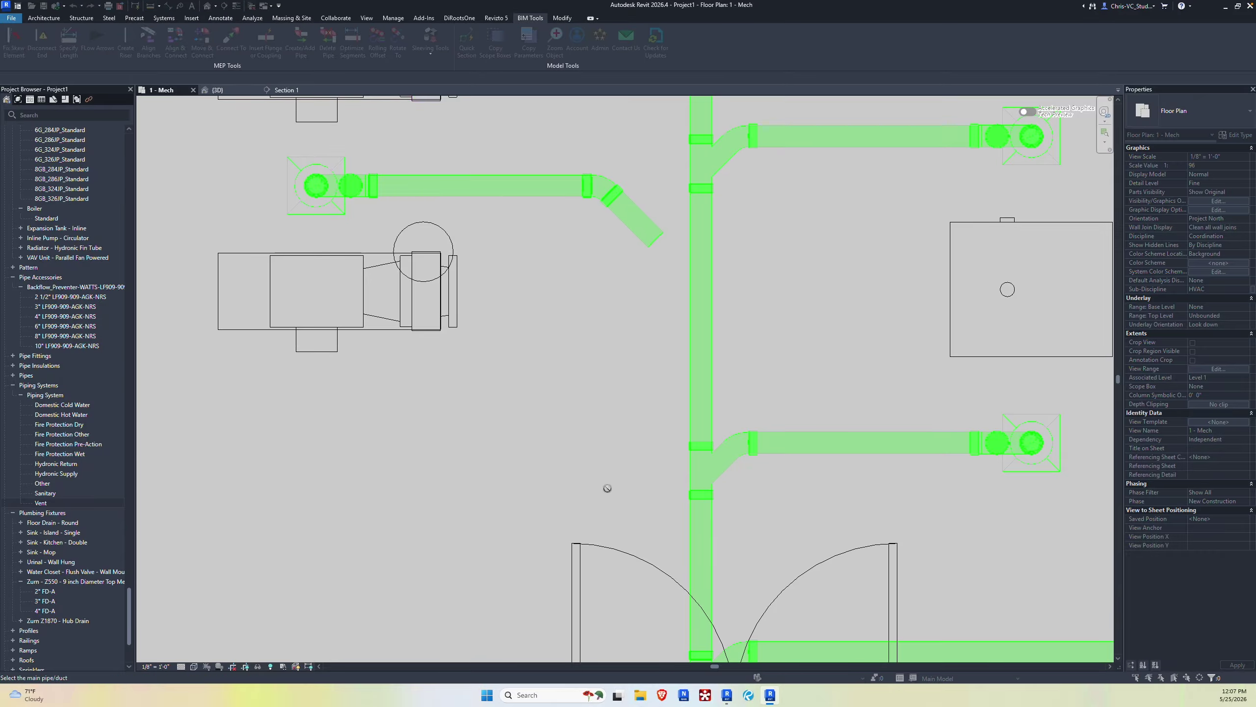
{"action": "scroll", "coordinate": [578, 404], "scroll_direction": "down", "scroll_amount": 2}
{"action": "scroll", "coordinate": [579, 405], "scroll_direction": "down", "scroll_amount": 2}
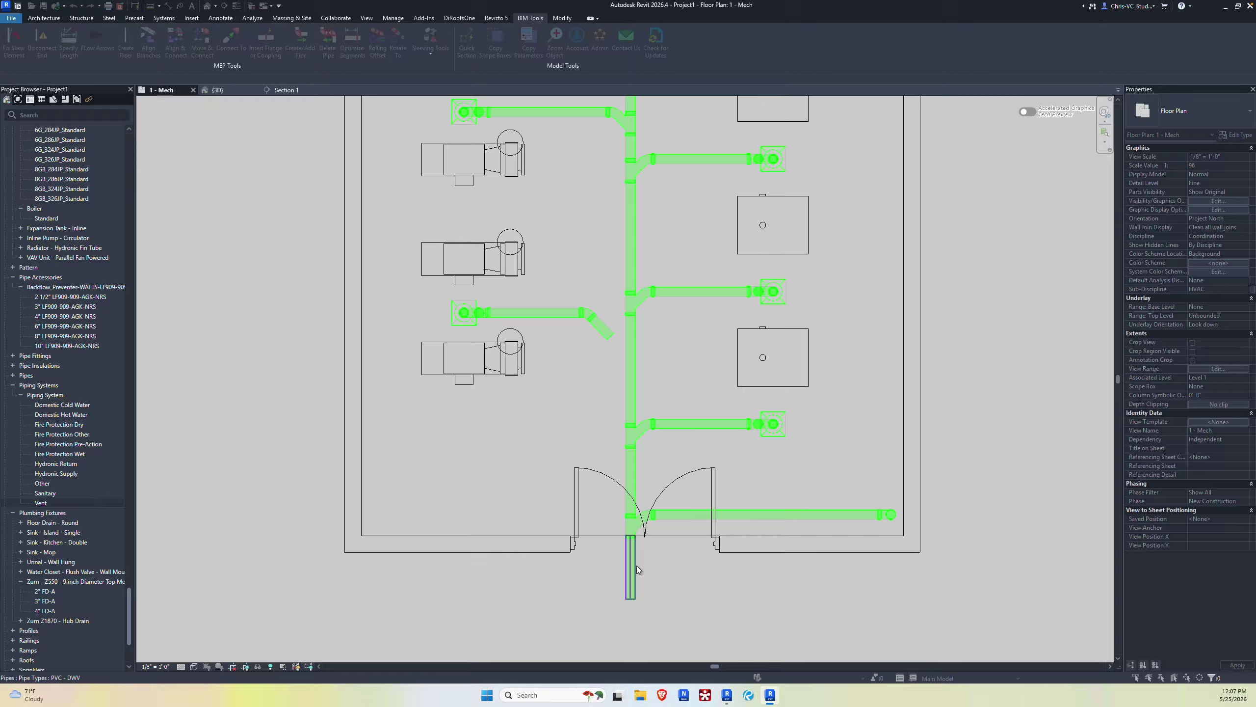
{"action": "left_click", "coordinate": [626, 408]}
{"action": "scroll", "coordinate": [619, 397], "scroll_direction": "up", "scroll_amount": 2}
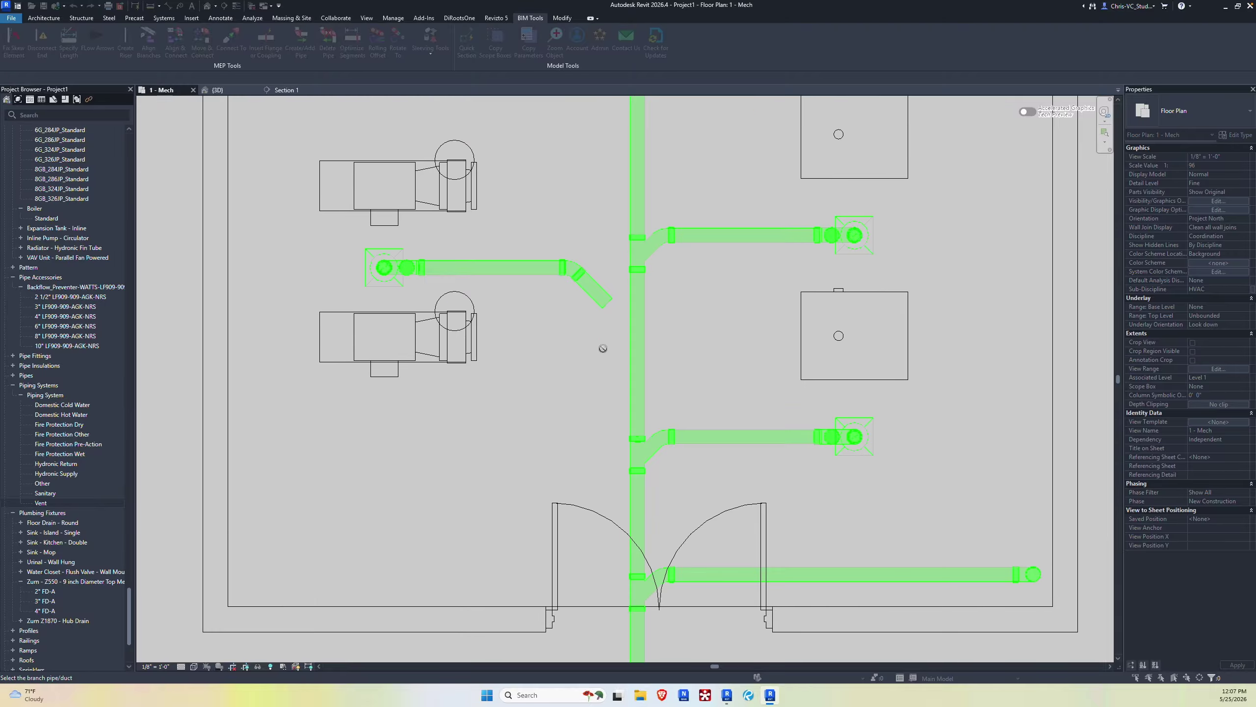
{"action": "left_click", "coordinate": [585, 297]}
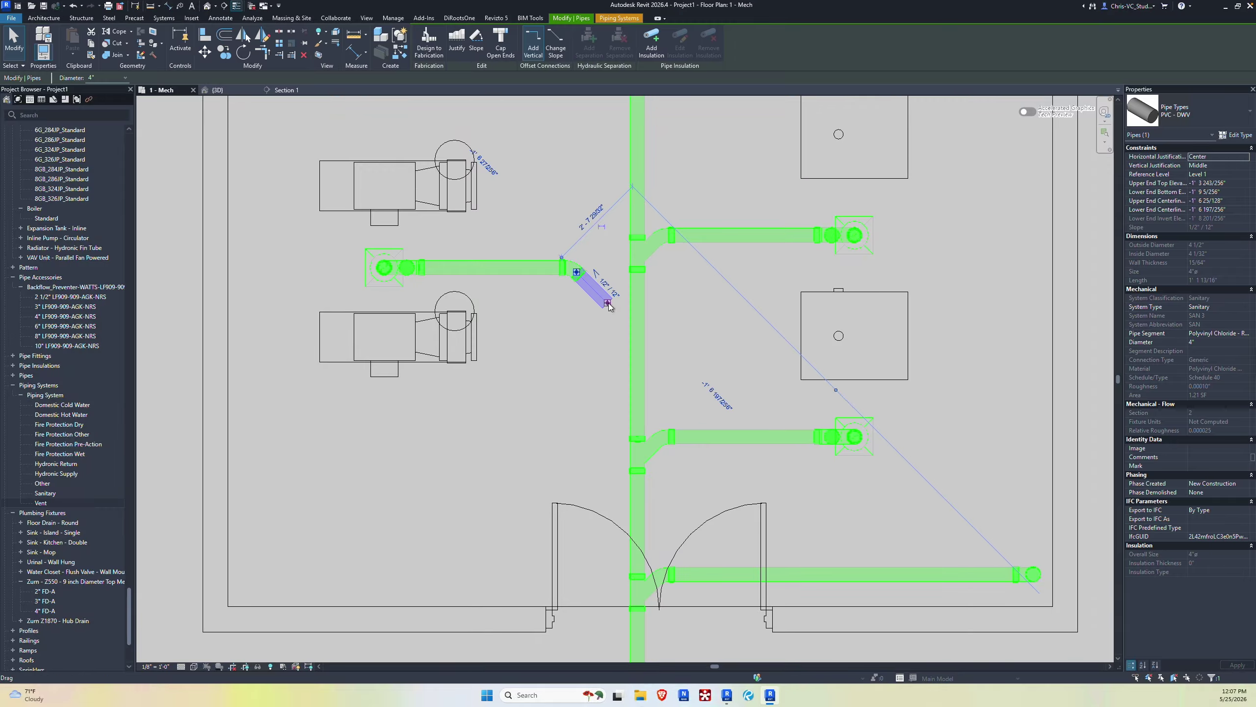
Step: Extend the 45° branch pipe to connect to the sanitary main, and check the slopes of the branch and main segments
{"action": "left_click_drag", "start_coordinate": [609, 307], "coordinate": [636, 337]}
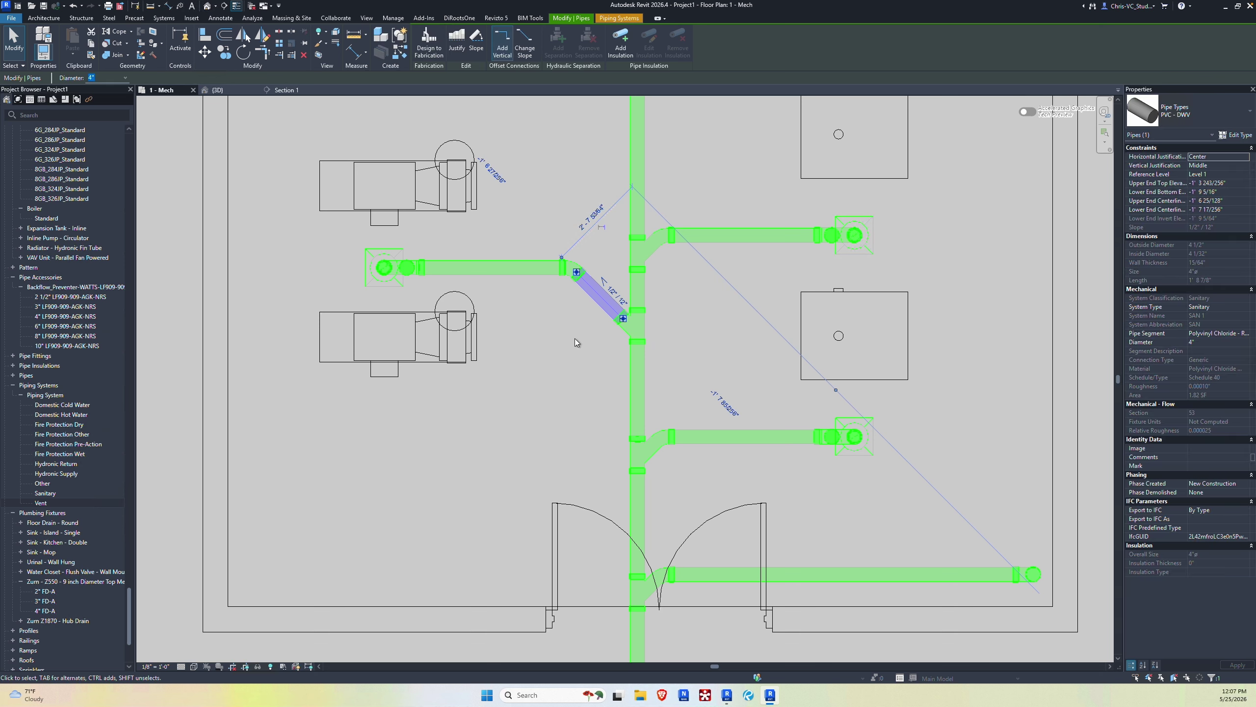
{"action": "scroll", "coordinate": [586, 321], "scroll_direction": "up", "scroll_amount": 3}
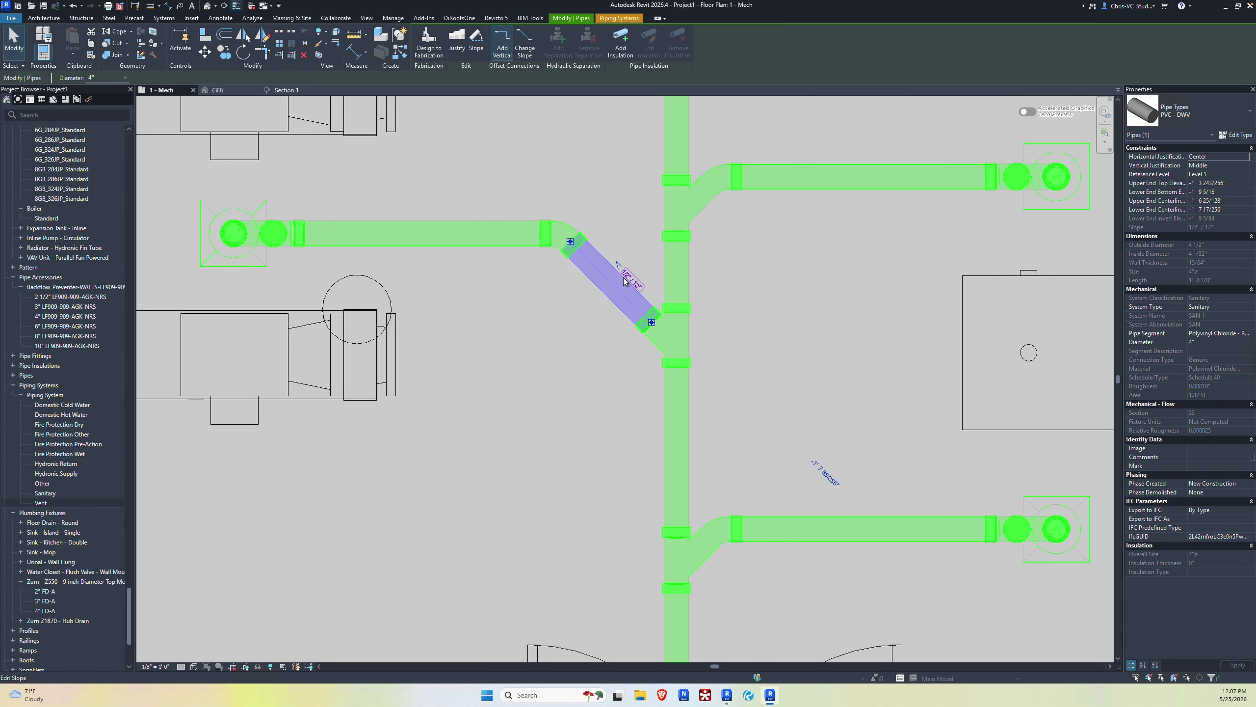
{"action": "left_click", "coordinate": [491, 225]}
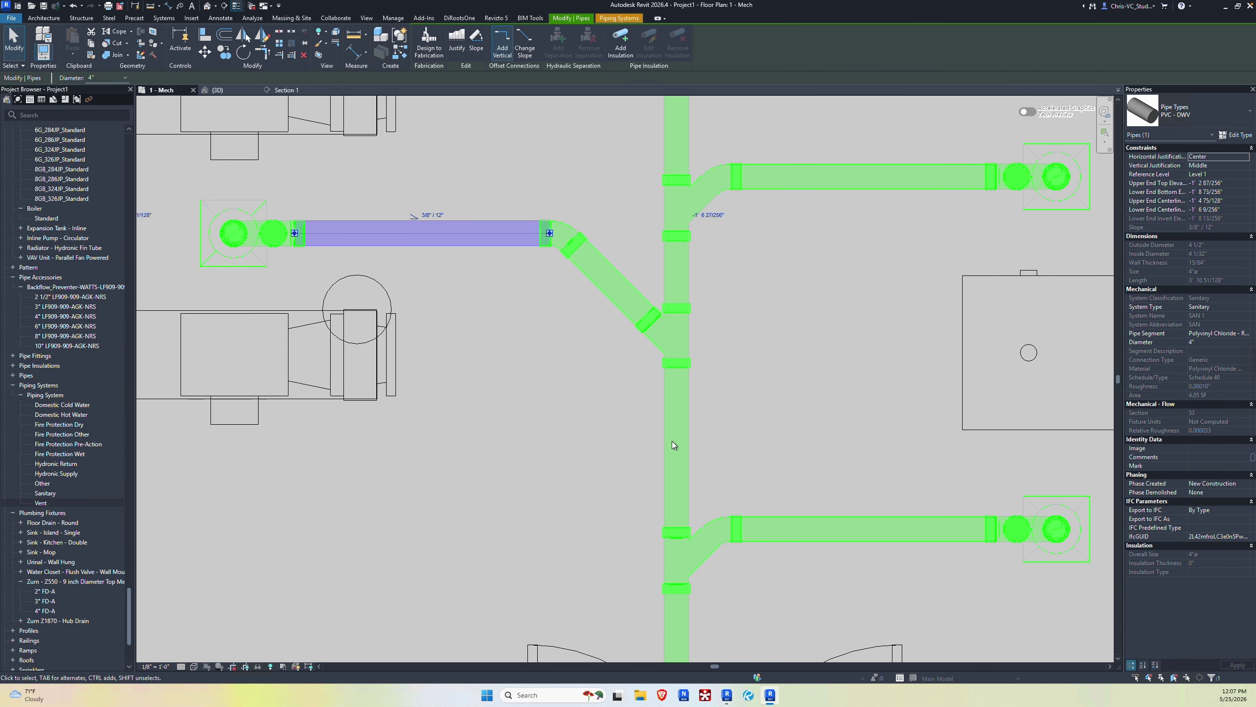
{"action": "key", "text": "Escape"}
{"action": "left_click", "coordinate": [687, 440]}
{"action": "key", "text": "Escape"}
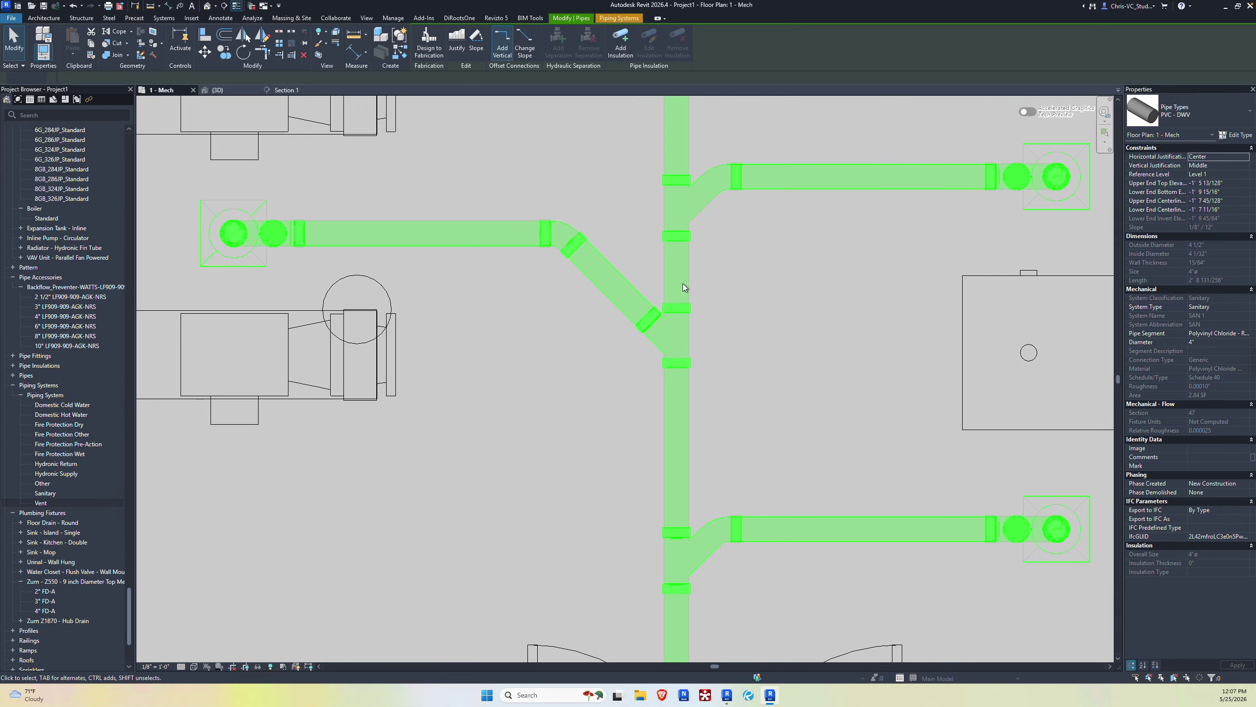
{"action": "left_click", "coordinate": [683, 288]}
{"action": "scroll", "coordinate": [696, 366], "scroll_direction": "down", "scroll_amount": 5}
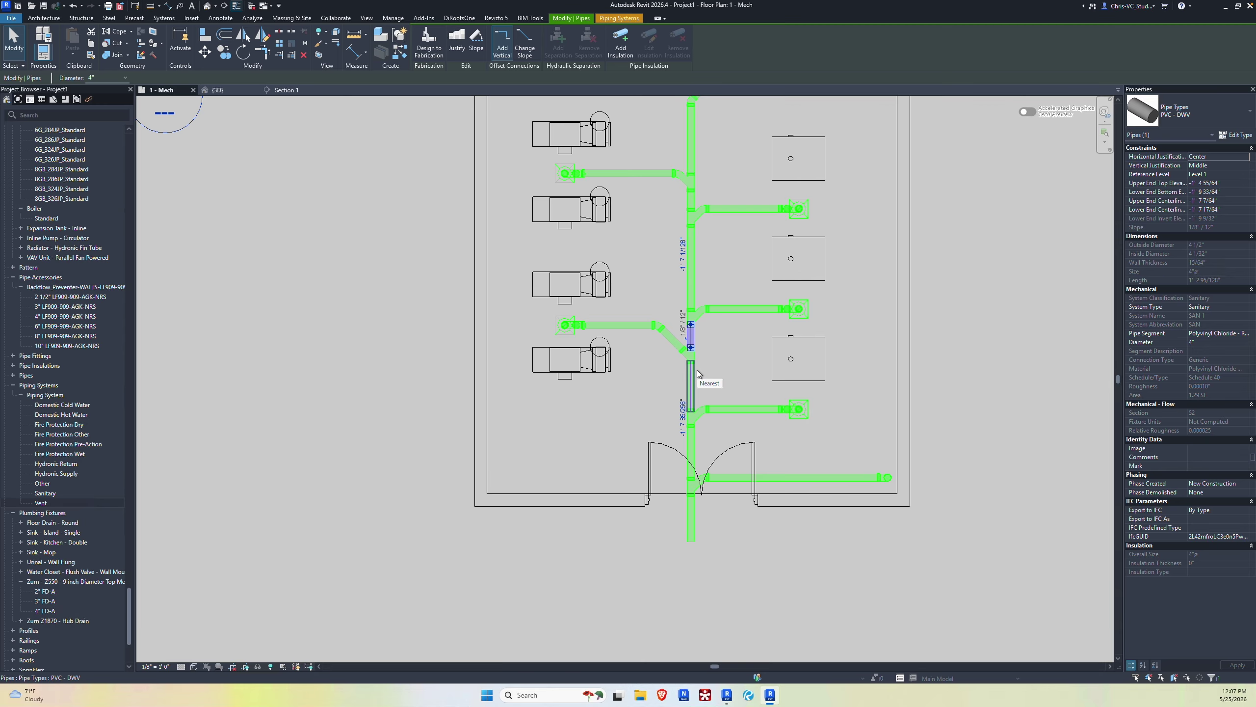
{"action": "key", "text": "Escape"}
{"action": "scroll", "coordinate": [642, 361], "scroll_direction": "down", "scroll_amount": 3}
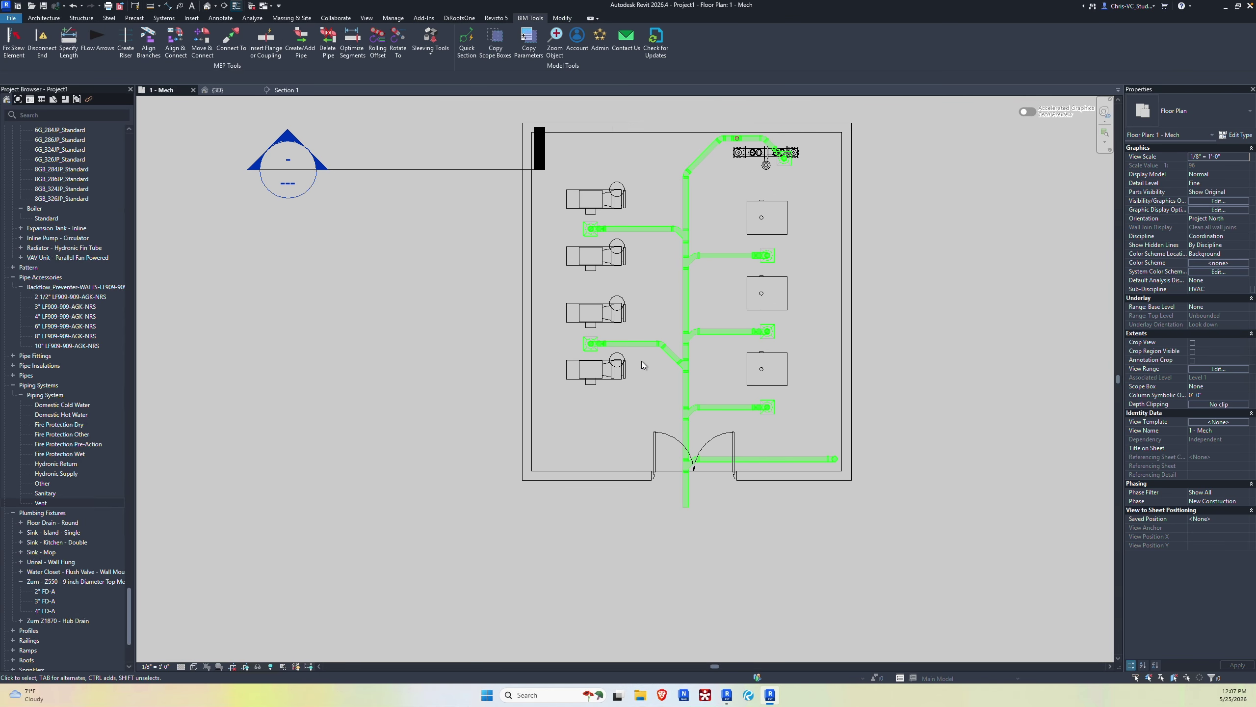
Step: Select the straight run of the sanitary main with its fittings, and inspect the slope of its uppermost pipe segment beside the first pump
{"action": "scroll", "coordinate": [660, 391], "scroll_direction": "up", "scroll_amount": 1}
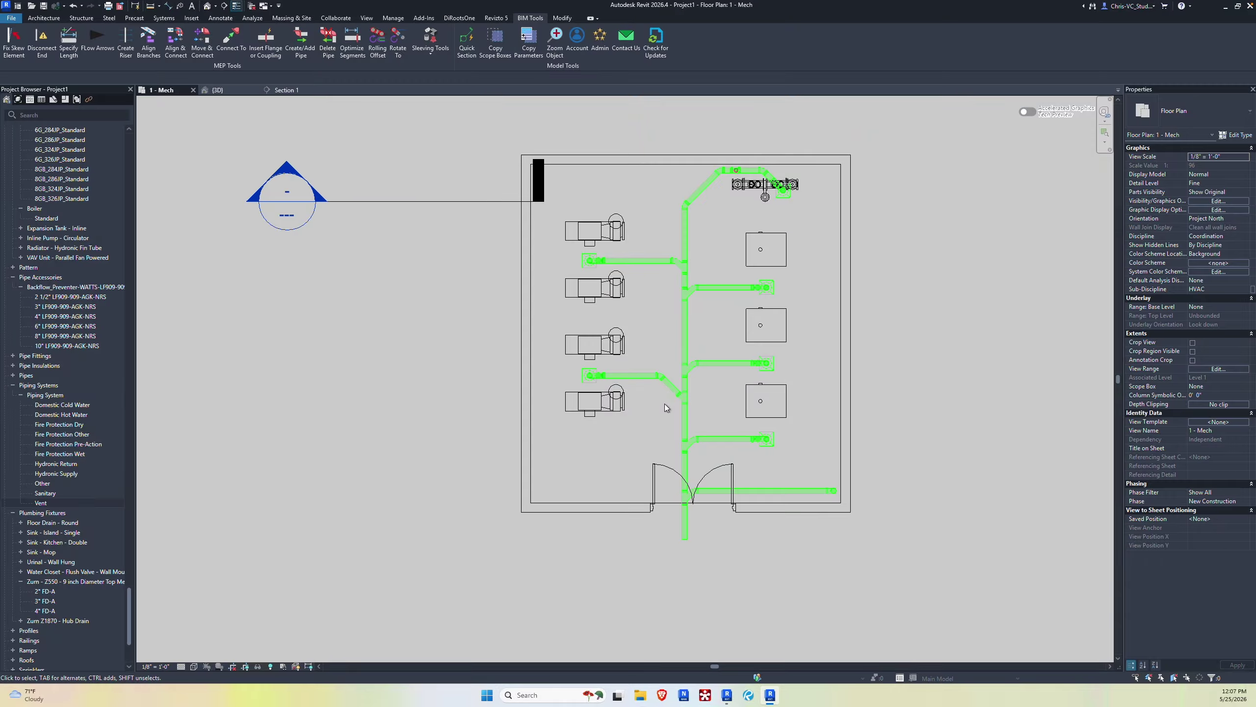
{"action": "left_click", "coordinate": [682, 208]}
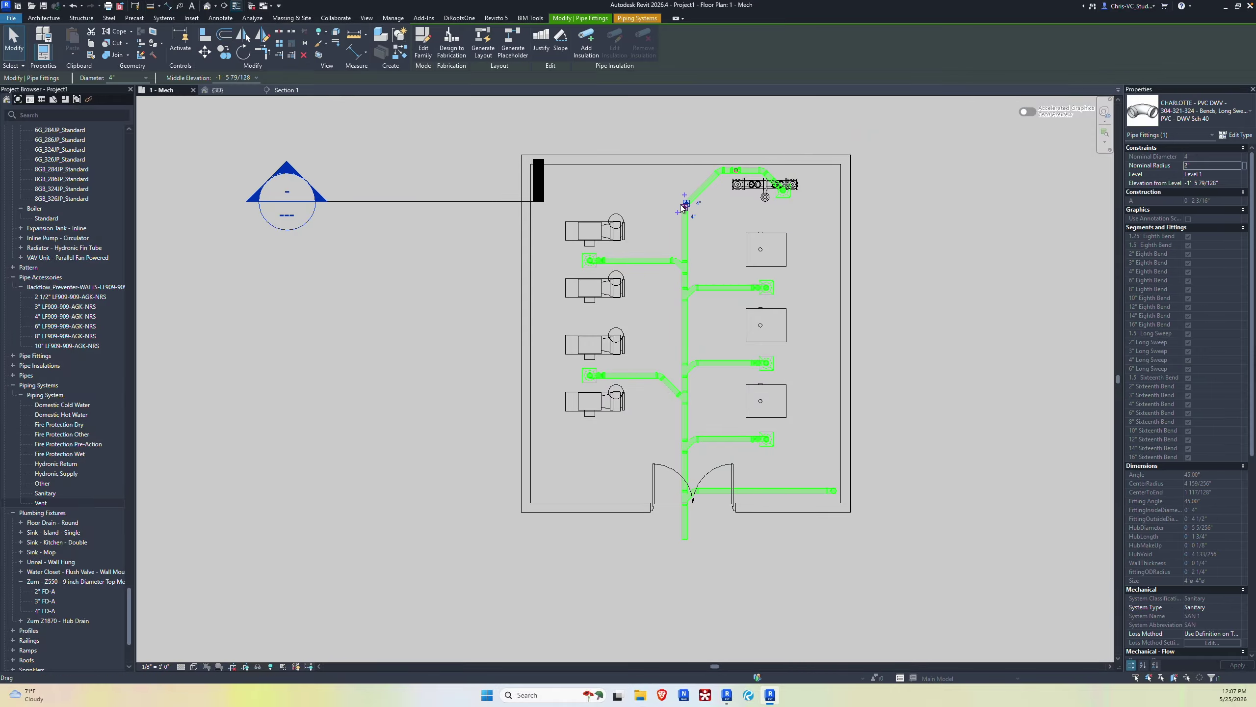
{"action": "key", "text": "Escape"}
{"action": "scroll", "coordinate": [665, 232], "scroll_direction": "down", "scroll_amount": 2}
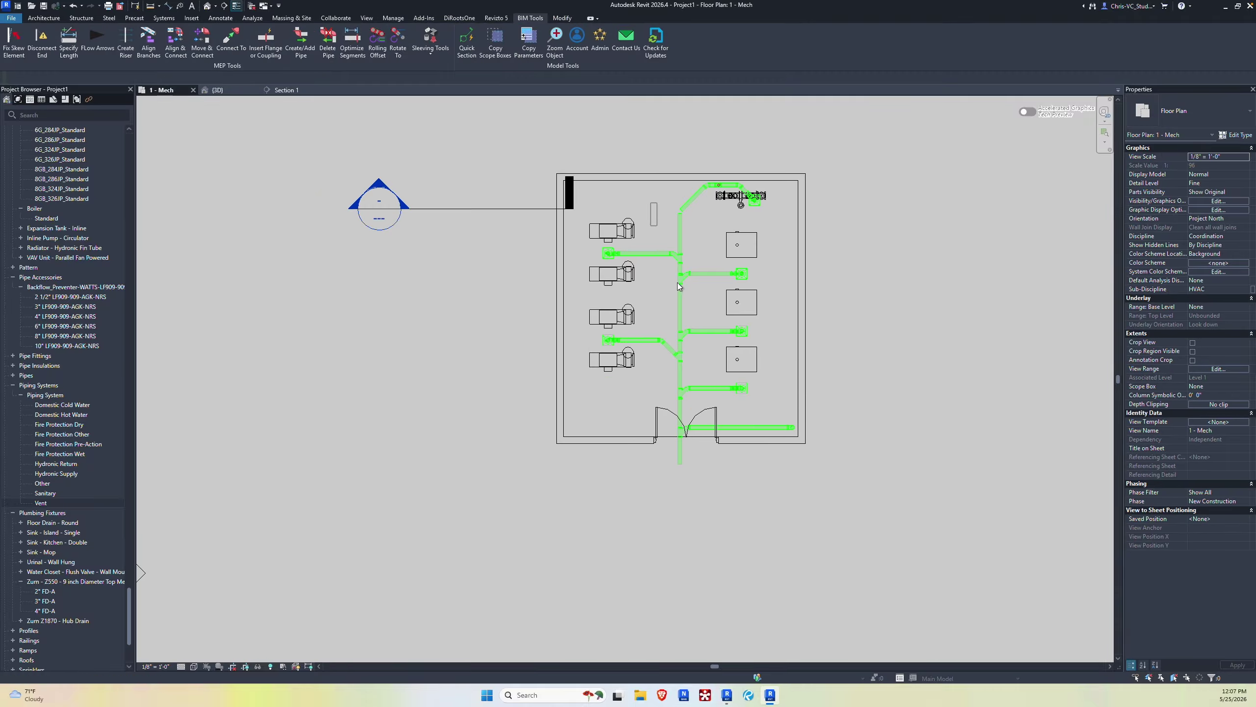
{"action": "left_click_drag", "start_coordinate": [678, 283], "coordinate": [712, 468]}
{"action": "scroll", "coordinate": [656, 268], "scroll_direction": "up", "scroll_amount": 2}
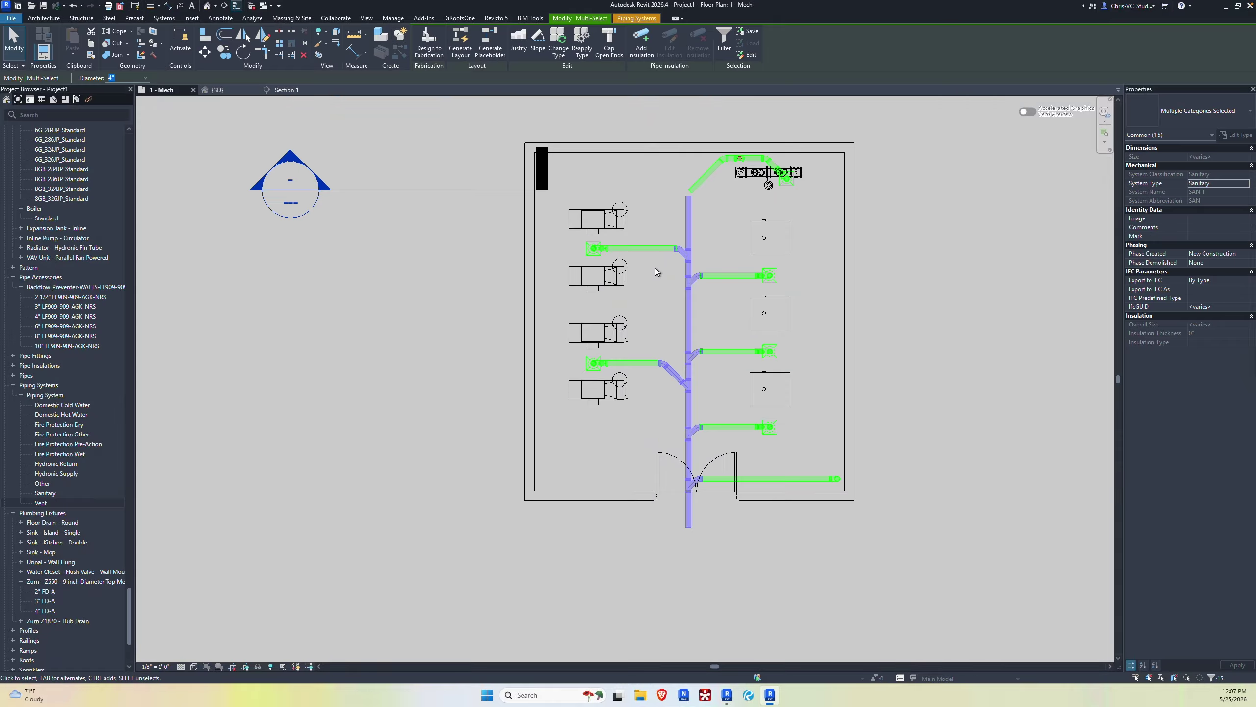
{"action": "left_click", "coordinate": [688, 223]}
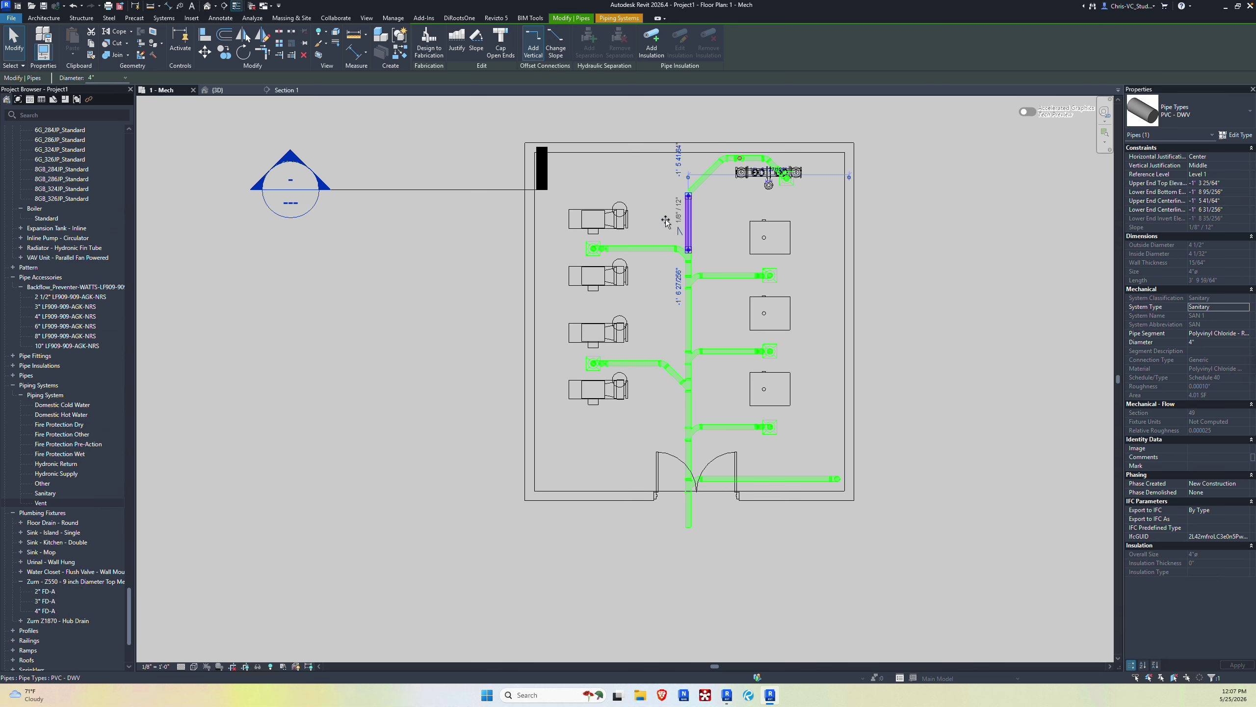
Step: Move the sanitary main's straight run toward the pumps, about 13'-2" from the boiler-side wall, and check the upper pump and boiler branch slopes
{"action": "left_click_drag", "start_coordinate": [666, 222], "coordinate": [662, 222]}
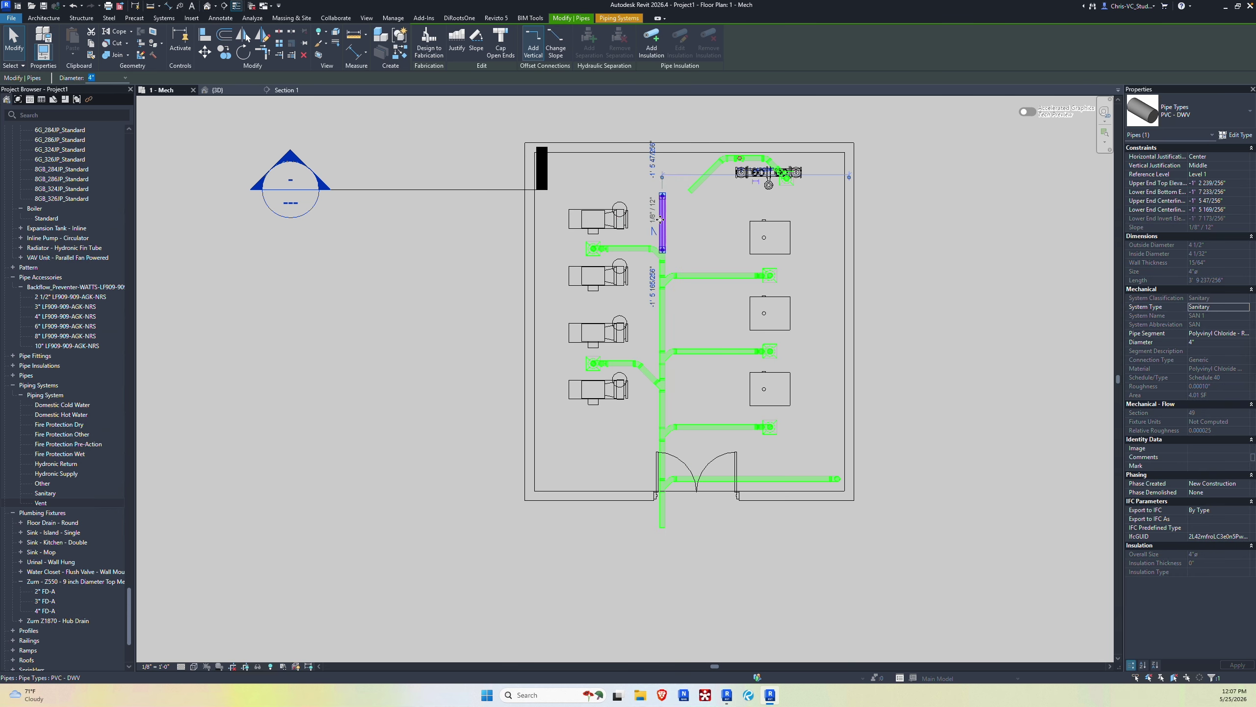
{"action": "left_click", "coordinate": [694, 259]}
{"action": "left_click", "coordinate": [629, 248]}
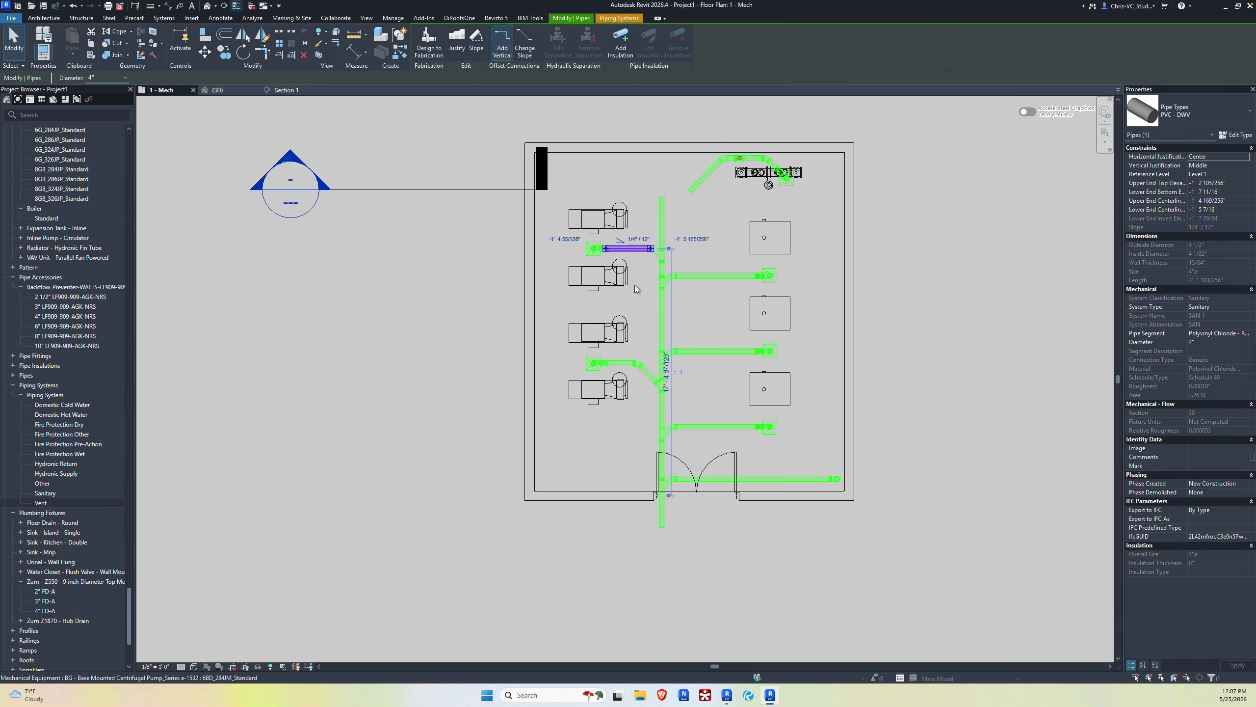
{"action": "left_click", "coordinate": [717, 275]}
{"action": "left_click", "coordinate": [721, 351]}
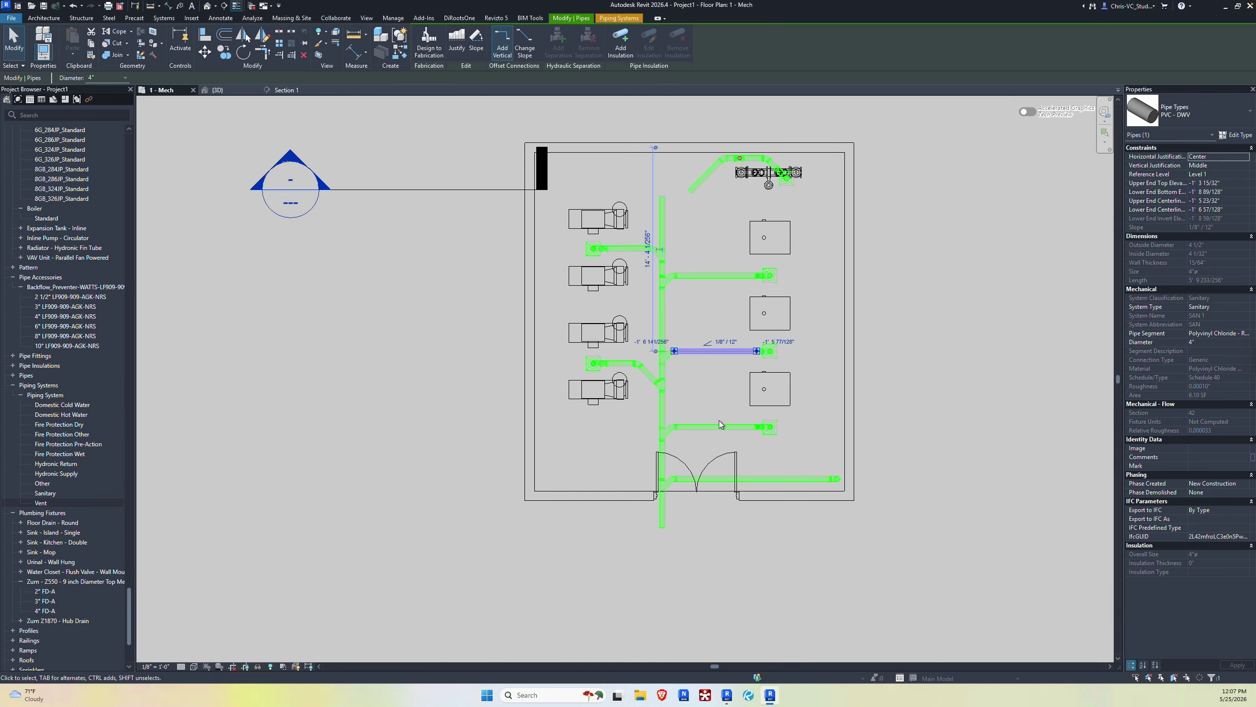
{"action": "left_click", "coordinate": [719, 426]}
Step: Inspect the slopes of the lower pump branch, its 45° pipe and the main segment just downstream of their connection
{"action": "scroll", "coordinate": [612, 366], "scroll_direction": "up", "scroll_amount": 2}
{"action": "left_click", "coordinate": [612, 367]}
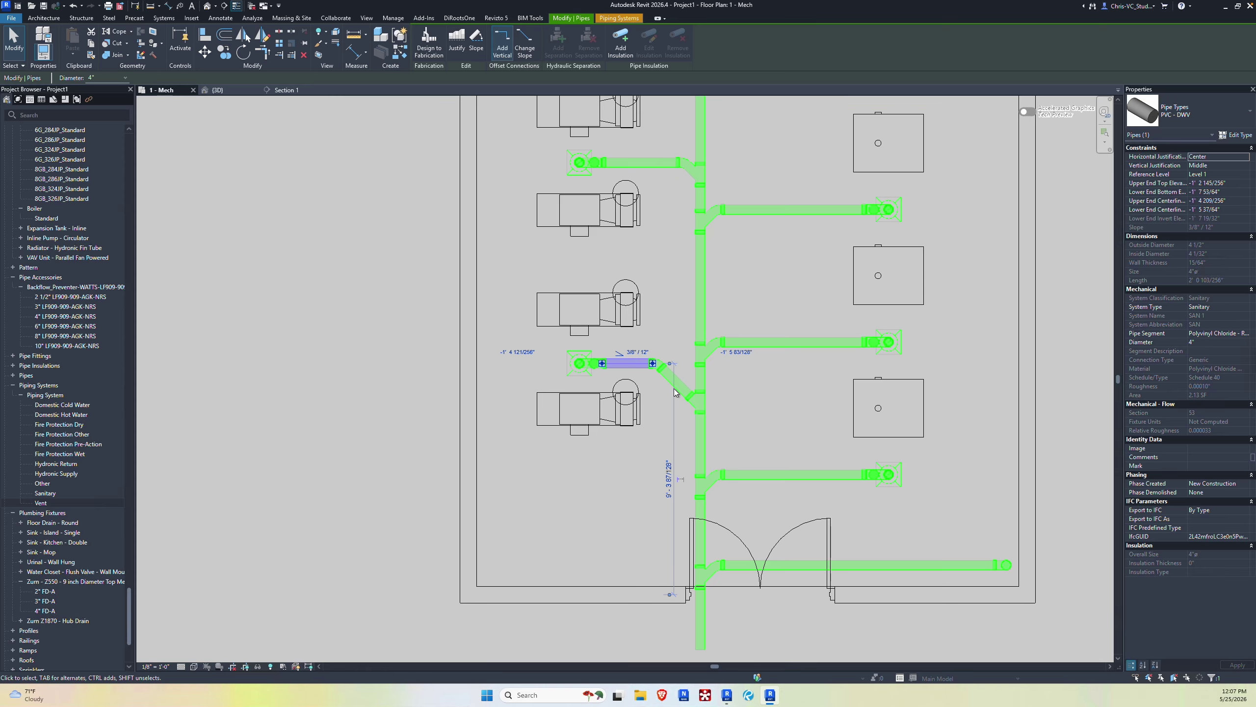
{"action": "left_click", "coordinate": [676, 381]}
{"action": "left_click", "coordinate": [699, 448]}
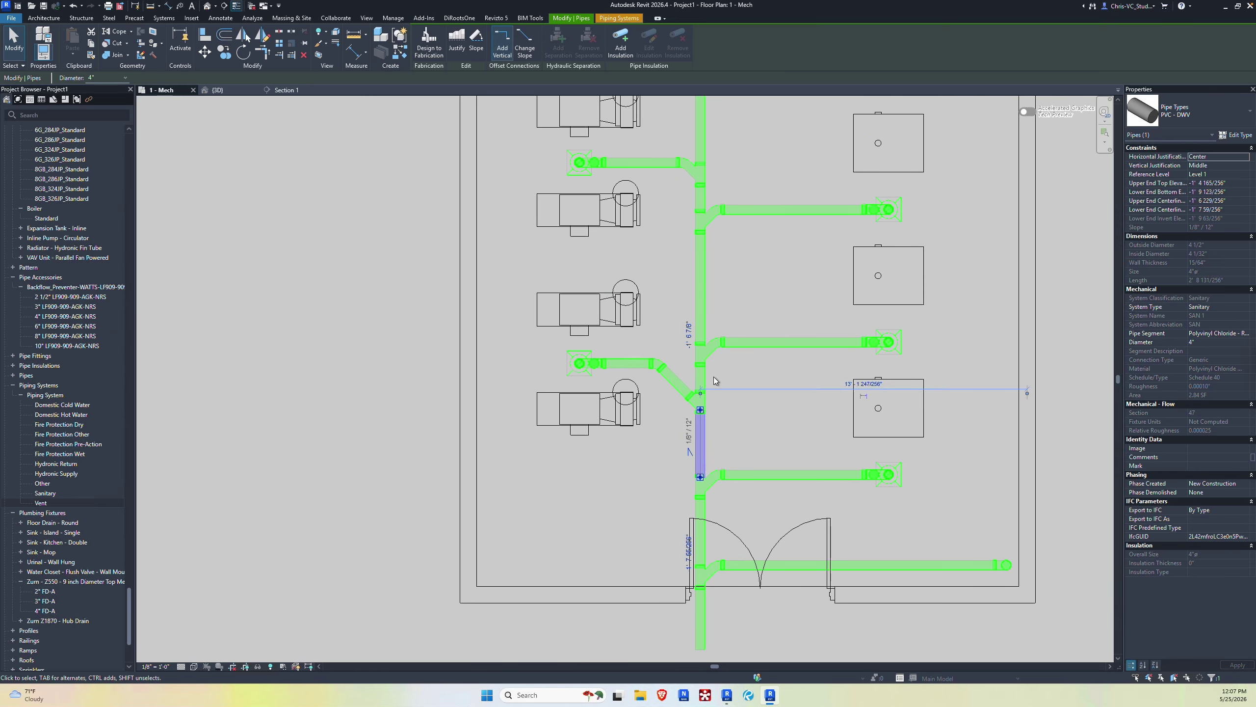
{"action": "left_click", "coordinate": [700, 378]}
{"action": "scroll", "coordinate": [722, 398], "scroll_direction": "down", "scroll_amount": 3}
{"action": "scroll", "coordinate": [728, 313], "scroll_direction": "up", "scroll_amount": 2}
{"action": "left_click", "coordinate": [728, 312]}
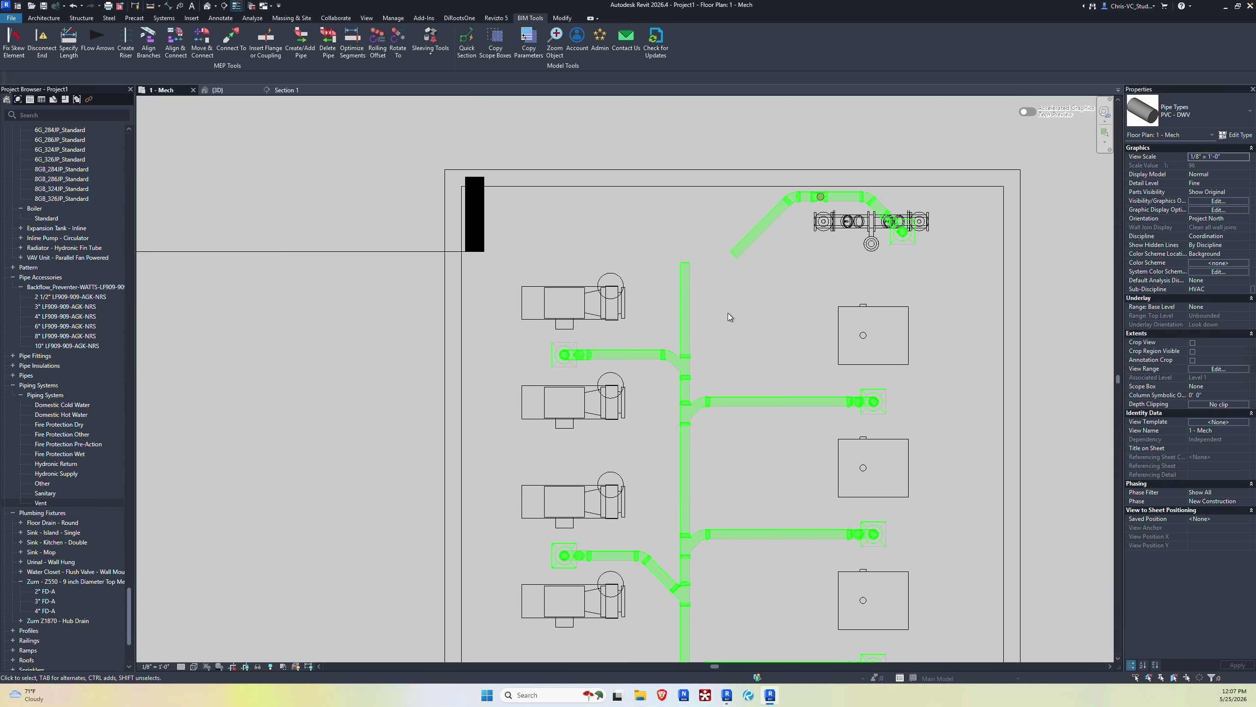
Step: Try joining the backflow preventer branch's open 45° pipe to the sanitary main with Trim/Extend to Corner, and undo the join after checking its slope
{"action": "left_click", "coordinate": [731, 257]}
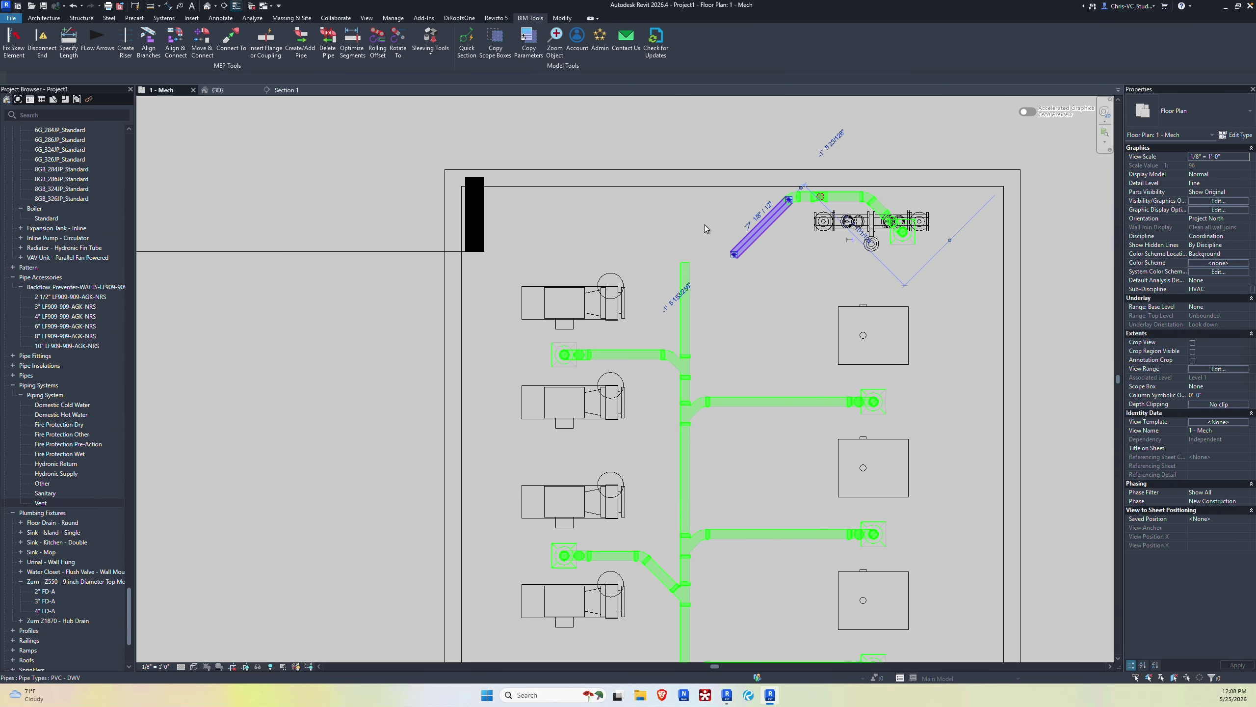
{"action": "left_click", "coordinate": [267, 52]}
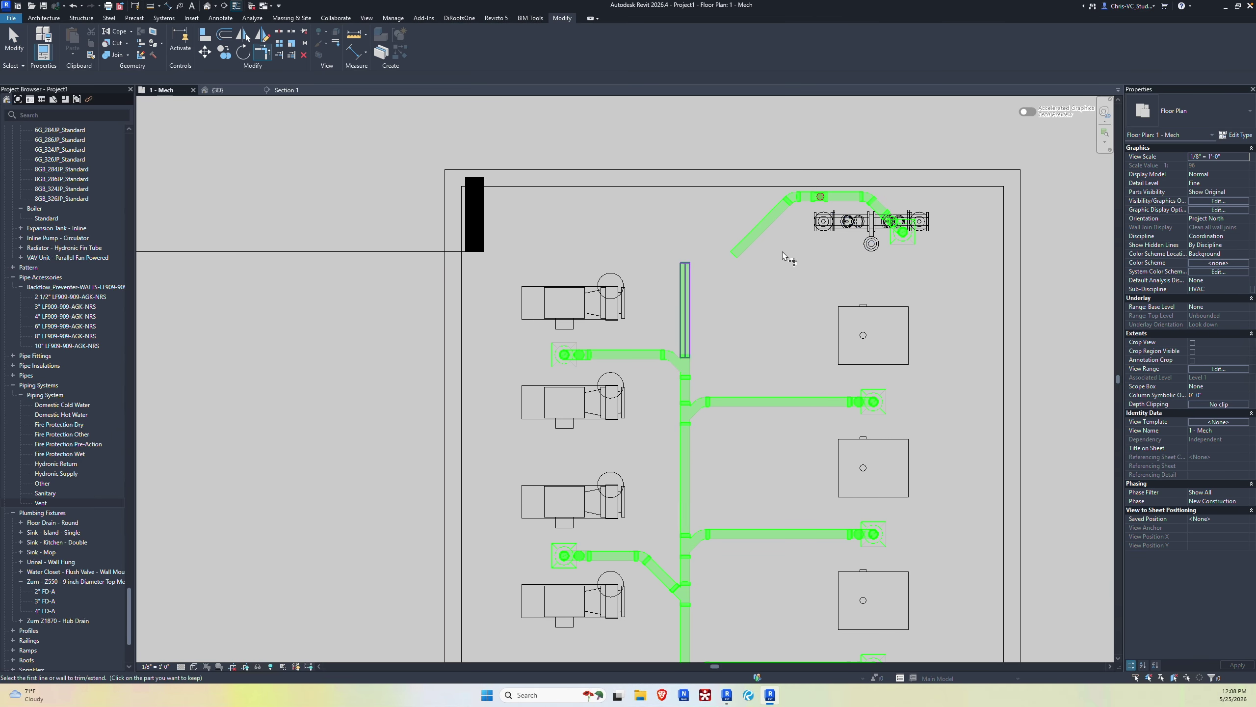
{"action": "left_click", "coordinate": [764, 220]}
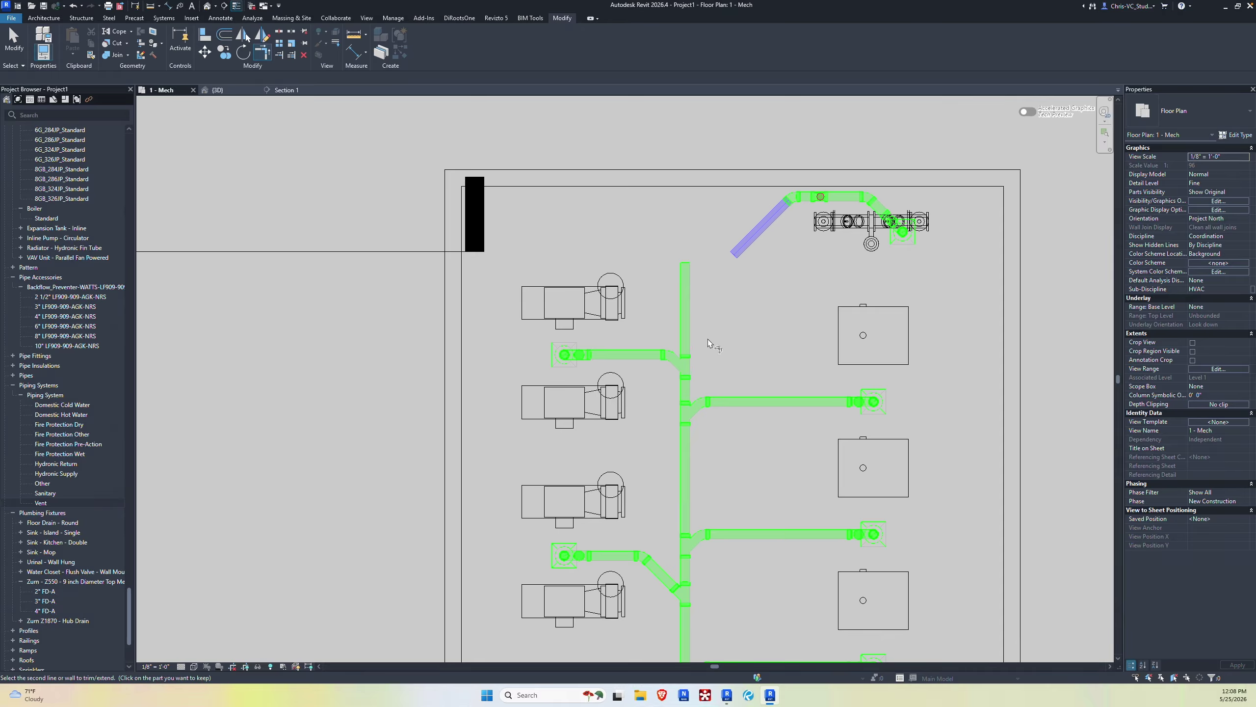
{"action": "left_click", "coordinate": [686, 338]}
{"action": "key", "text": "Escape"}
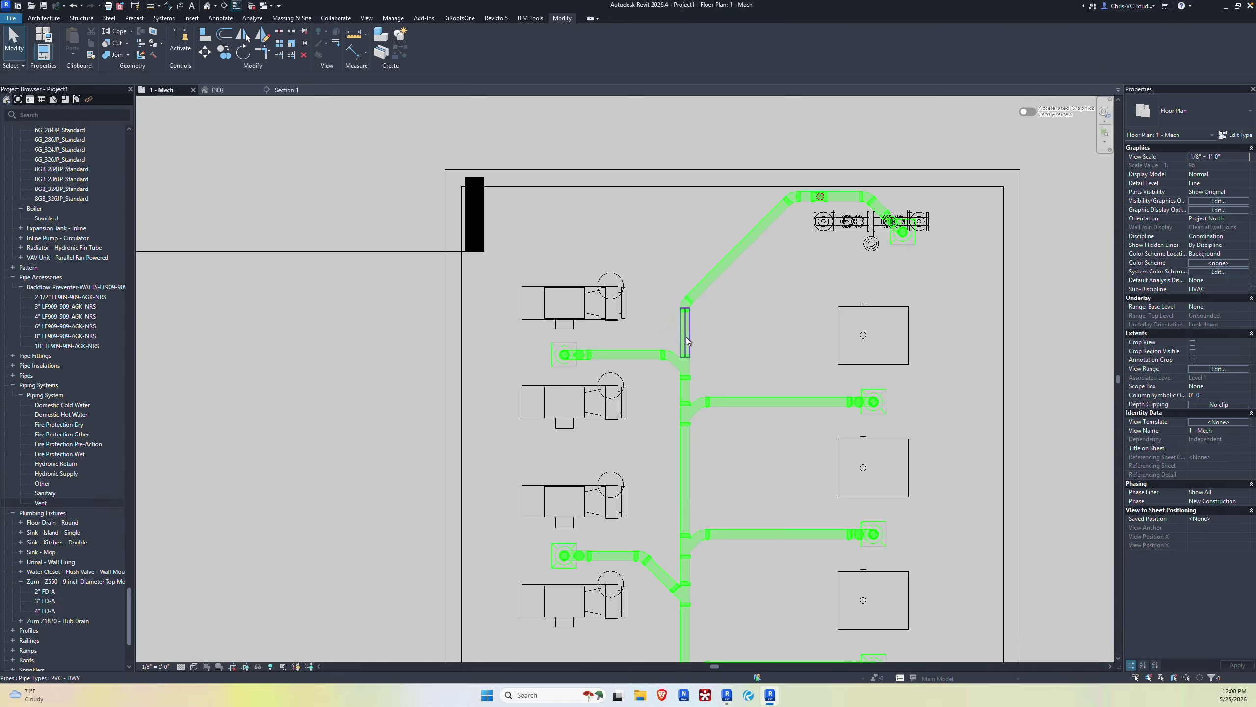
{"action": "left_click", "coordinate": [686, 336]}
{"action": "left_click", "coordinate": [734, 263]}
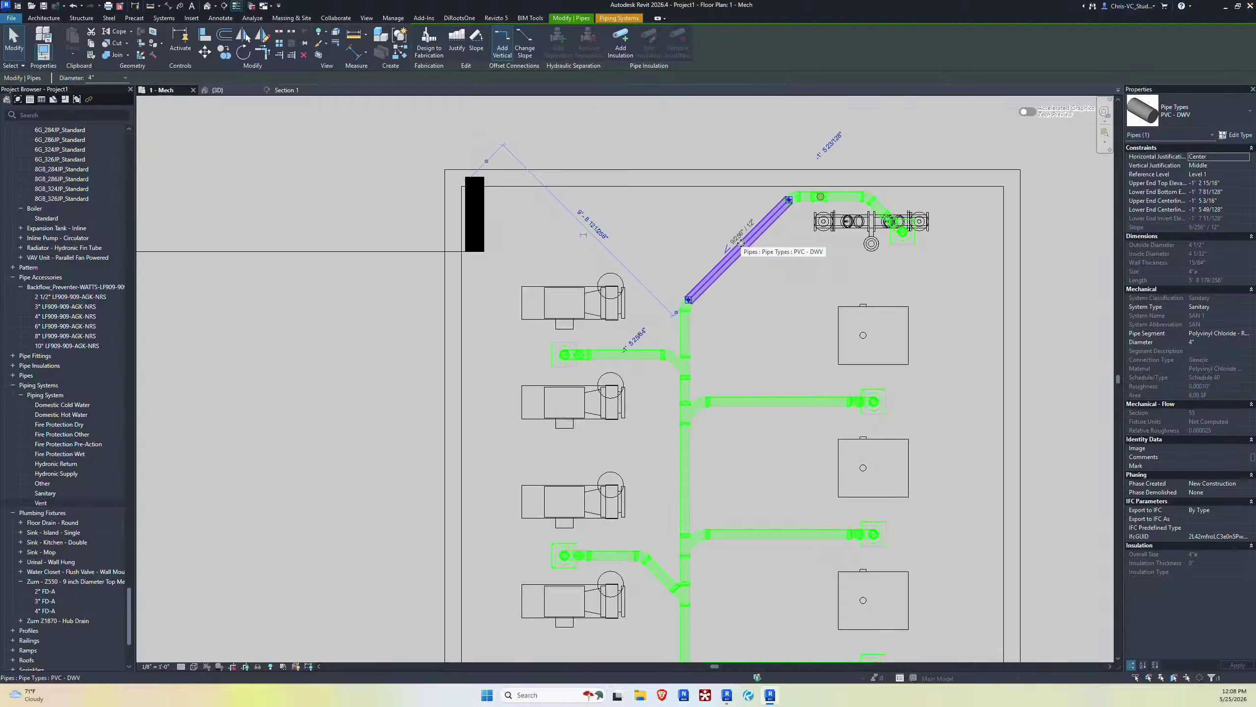
{"action": "left_click", "coordinate": [743, 300]}
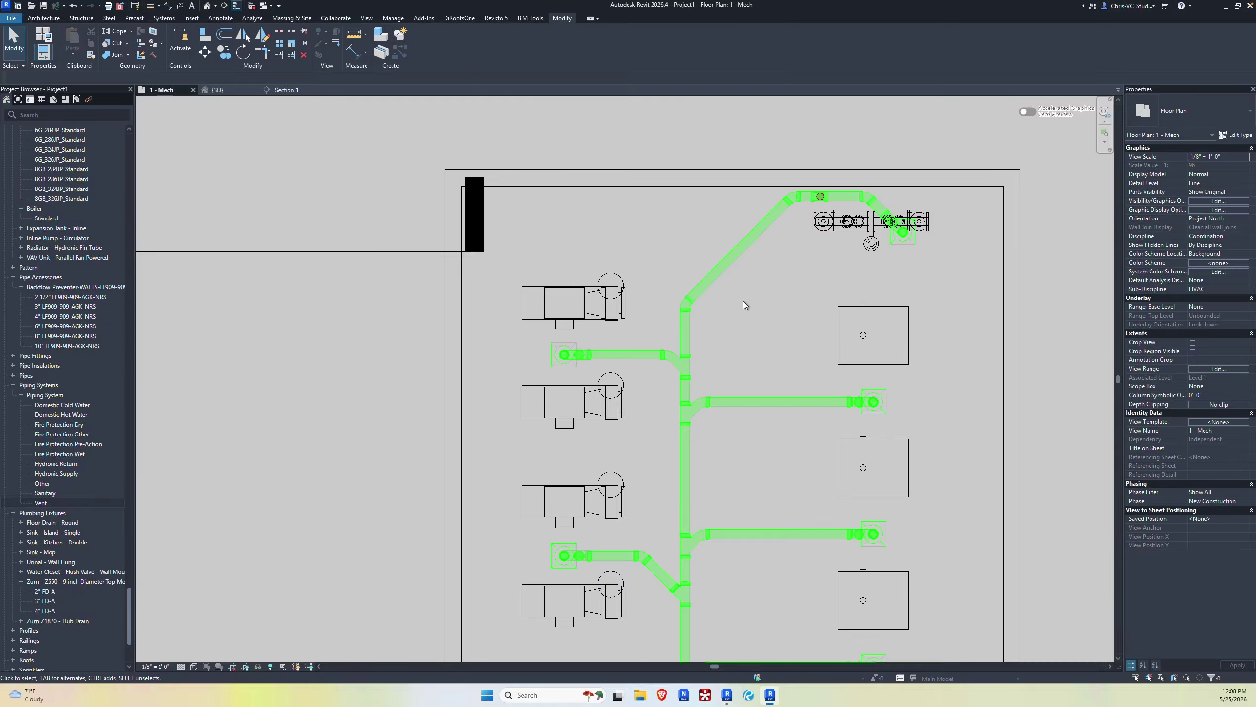
{"action": "left_click", "coordinate": [73, 6]}
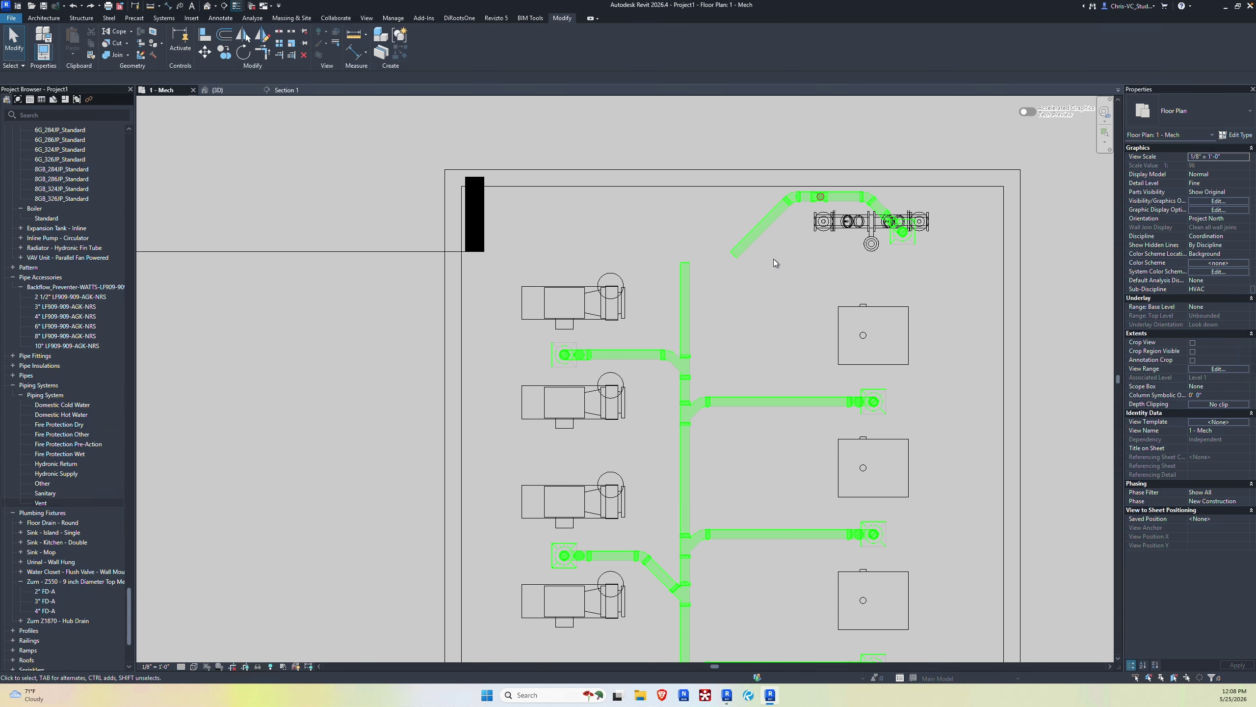
Step: Match the open 45° pipe from the backflow preventer's drain to the sanitary main's elevation with Align Branches
{"action": "left_click", "coordinate": [531, 19]}
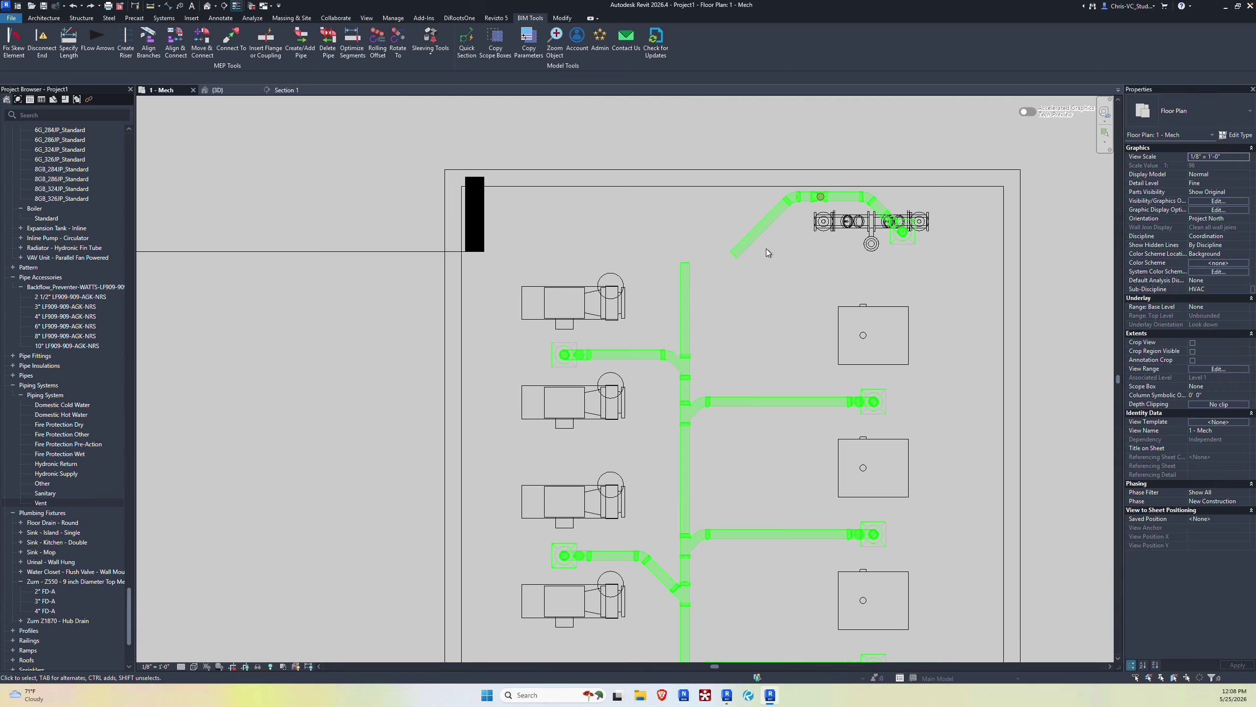
{"action": "left_click", "coordinate": [150, 42]}
{"action": "left_click", "coordinate": [685, 316]}
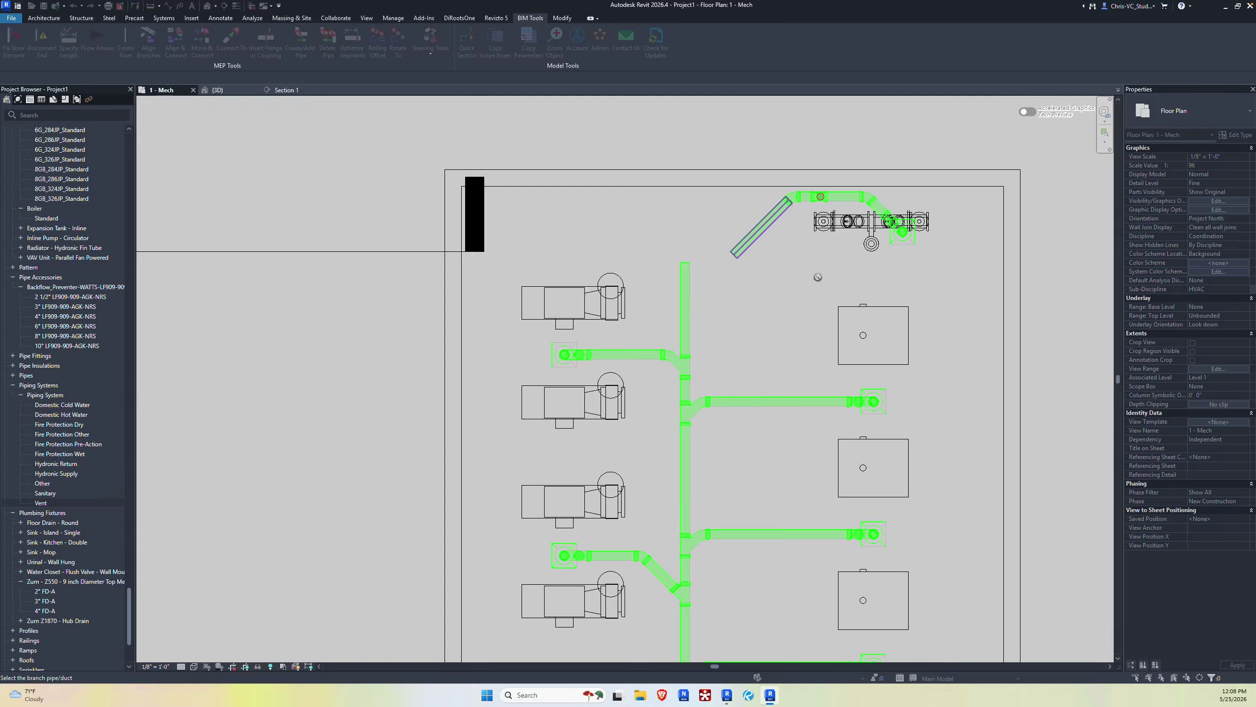
{"action": "left_click", "coordinate": [753, 251]}
{"action": "left_click", "coordinate": [689, 340]}
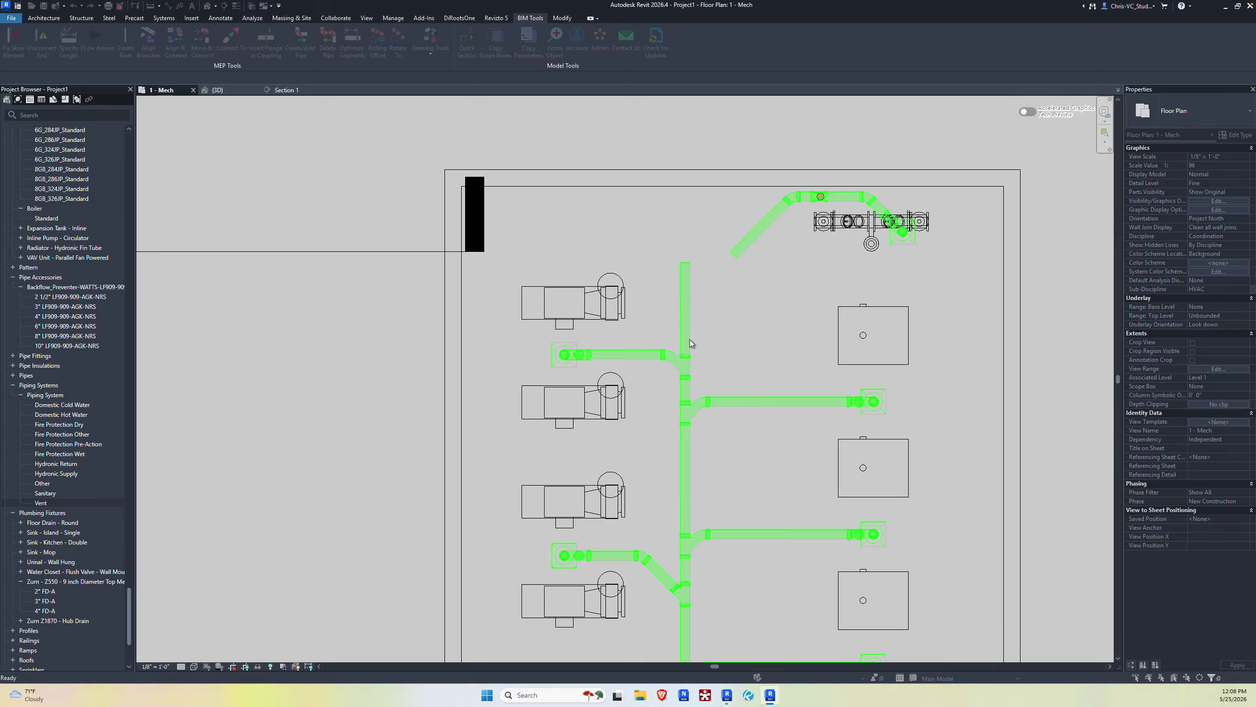
Step: Join the aligned 45° pipe to the upper end of the sanitary main with Trim/Extend to Corner
{"action": "key", "text": "t"}
{"action": "key", "text": "r"}
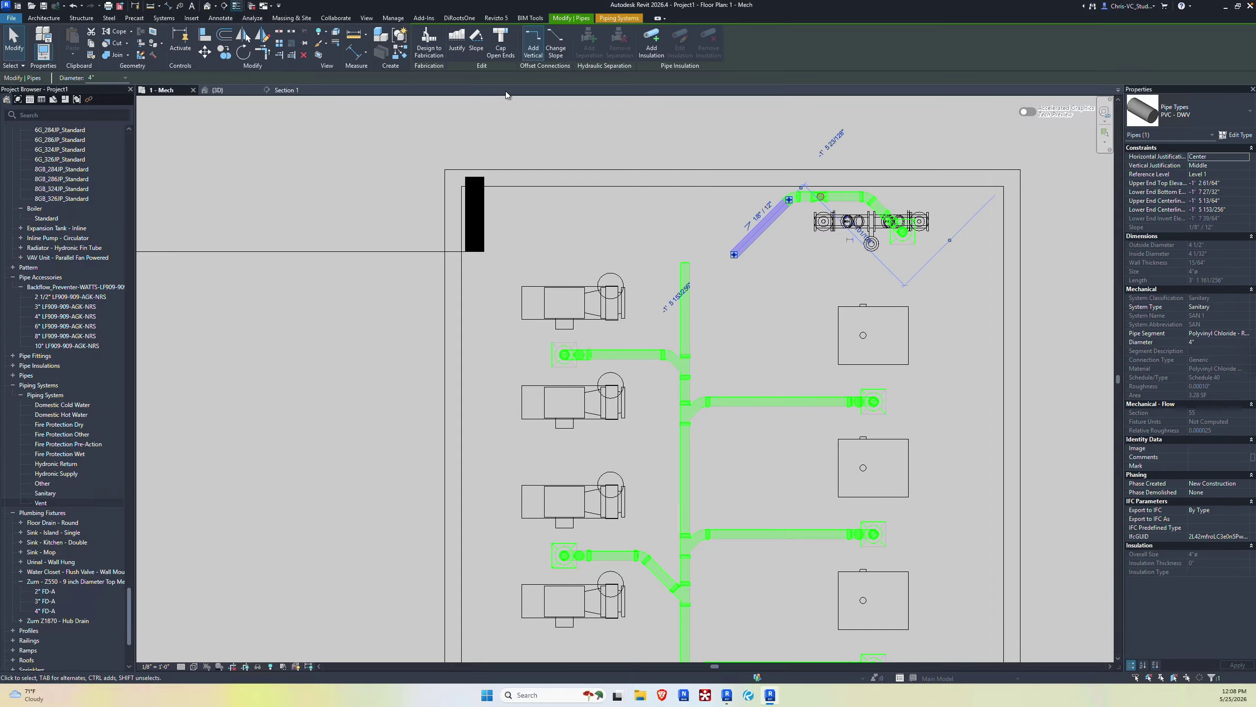
{"action": "left_click", "coordinate": [758, 231]}
{"action": "left_click", "coordinate": [687, 348]}
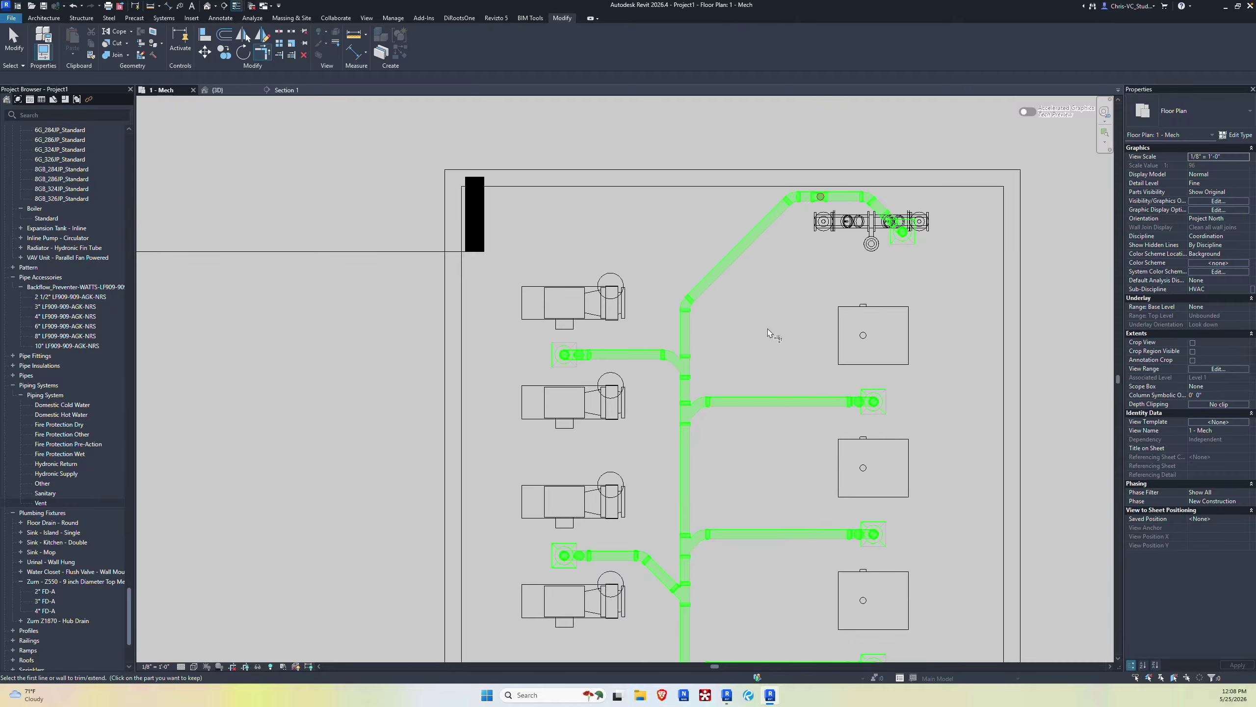
{"action": "key", "text": "Escape"}
Step: Inspect the slopes of the joined 45° pipe, the main segments, and the pump and boiler branches along the run
{"action": "left_click", "coordinate": [750, 247]}
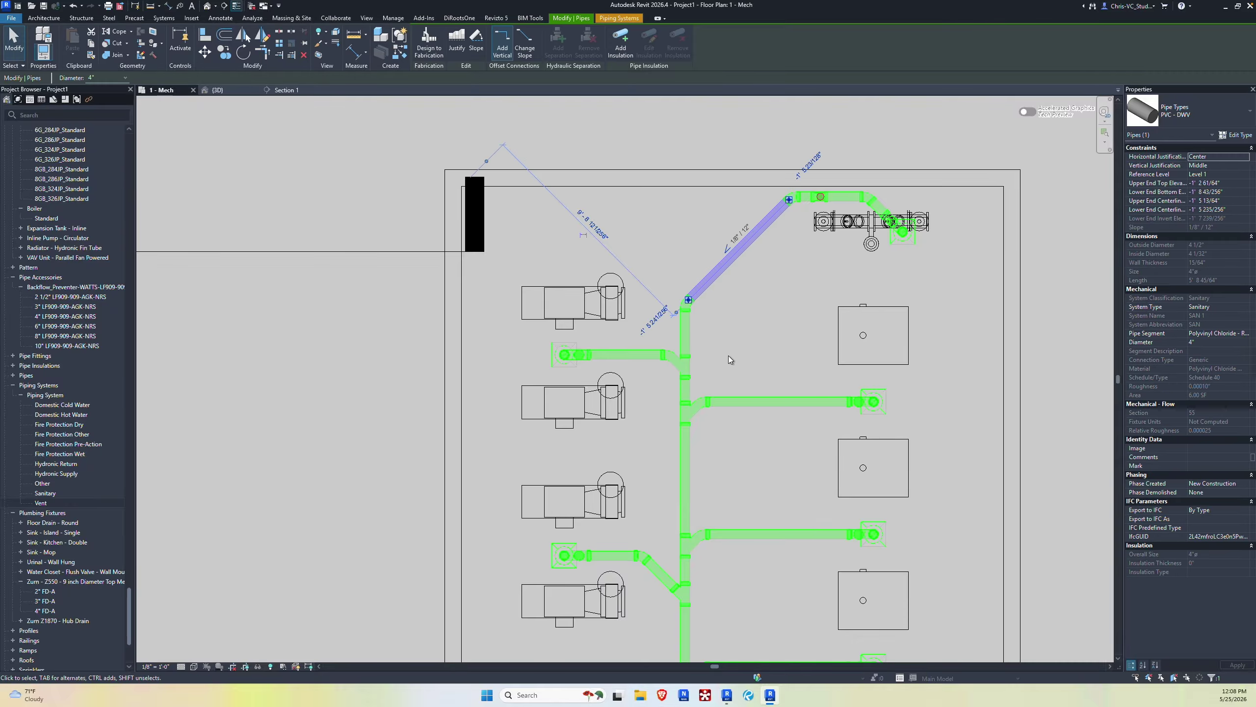
{"action": "left_click", "coordinate": [685, 332]}
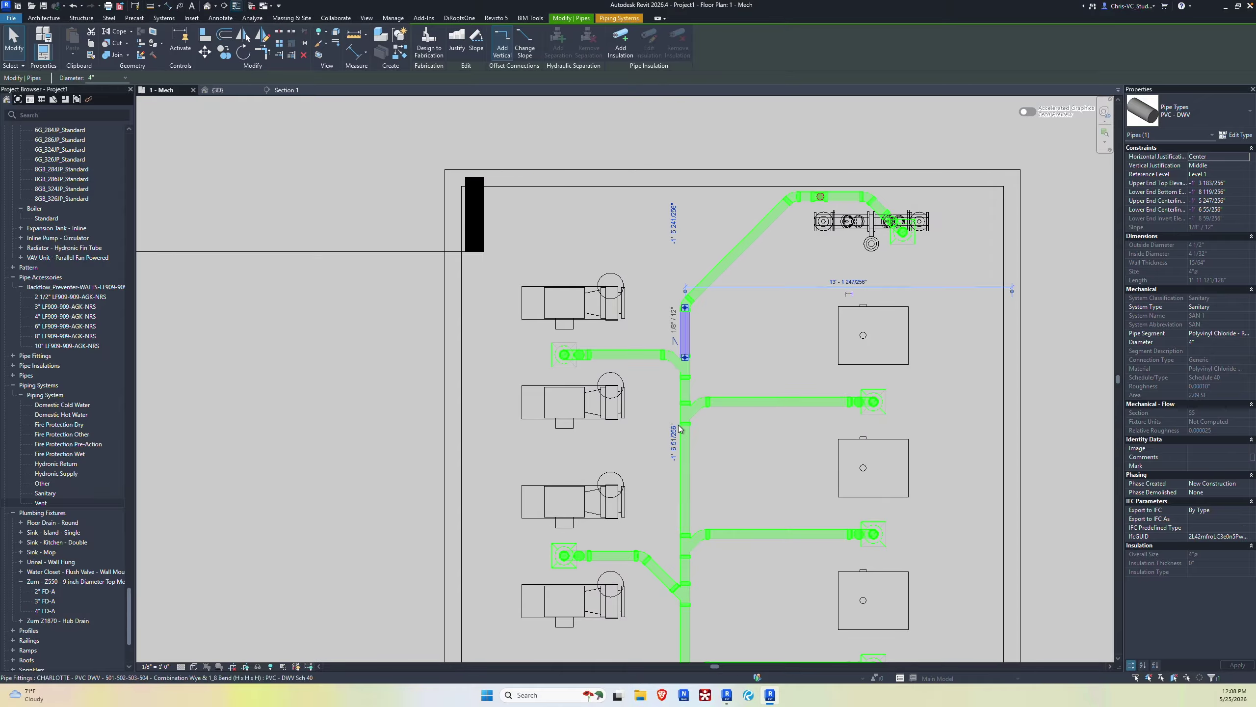
{"action": "left_click", "coordinate": [626, 354]}
{"action": "left_click", "coordinate": [790, 405]}
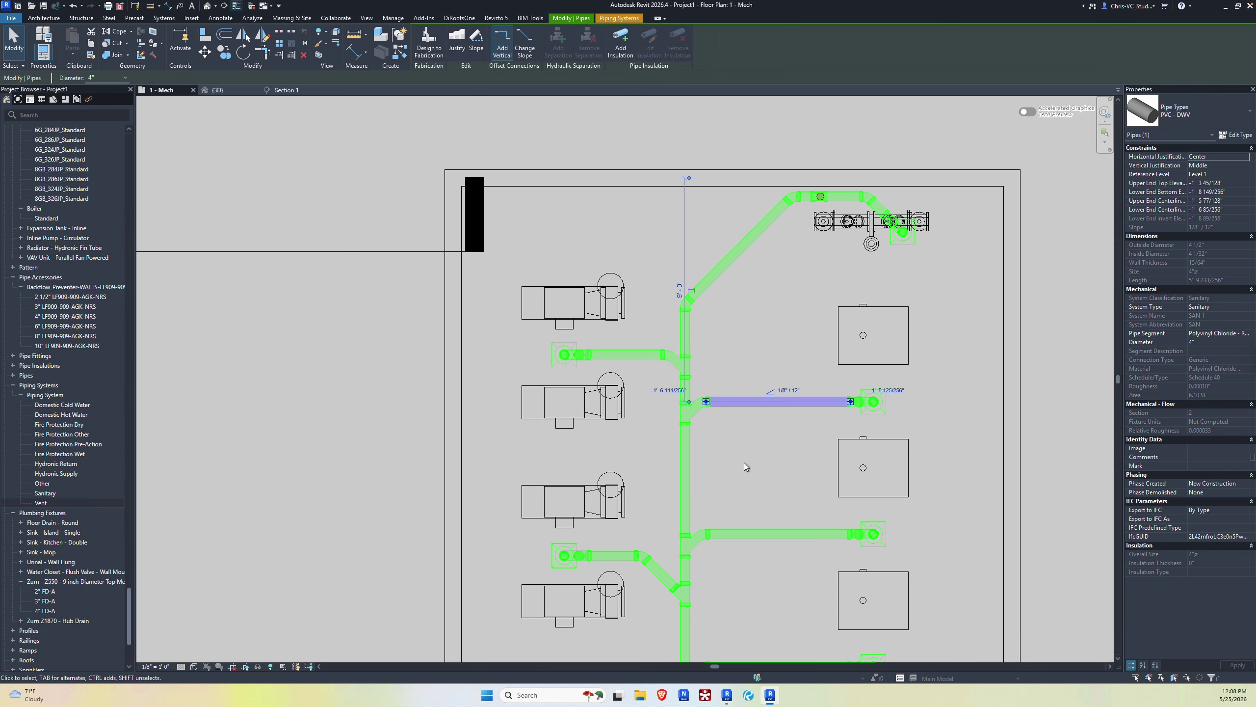
{"action": "left_click", "coordinate": [614, 555]}
{"action": "left_click", "coordinate": [653, 576]}
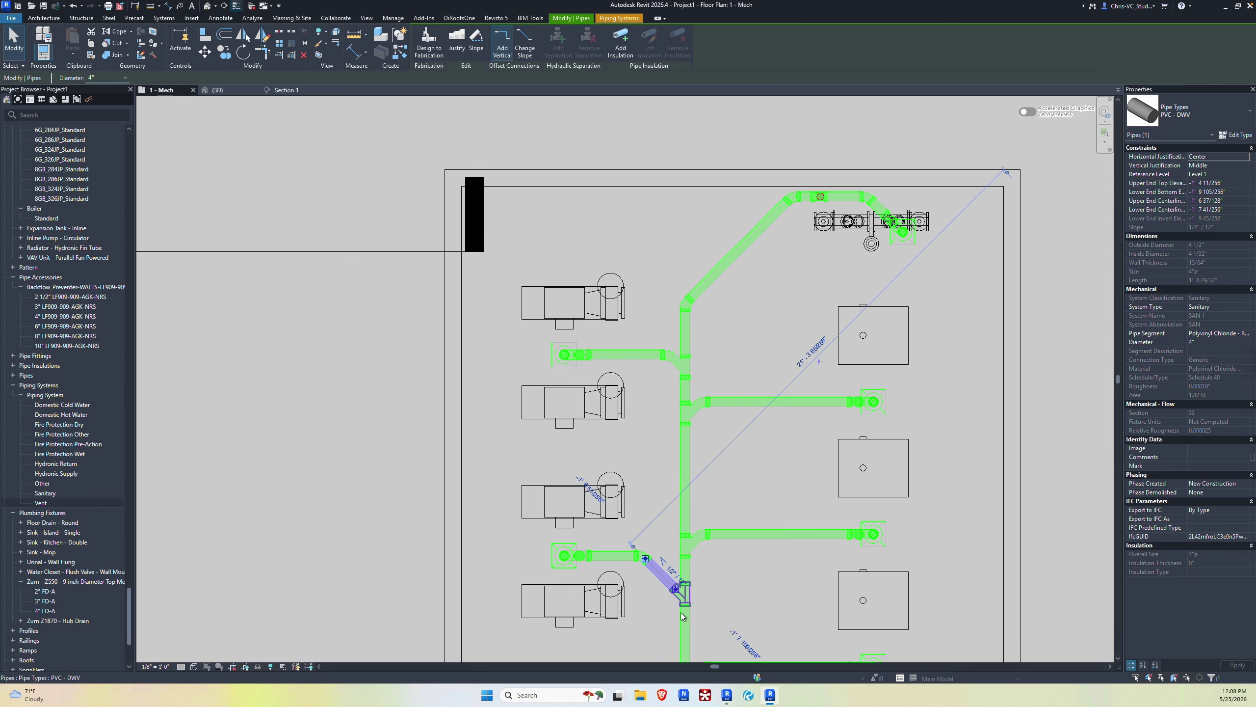
{"action": "left_click", "coordinate": [685, 634]}
{"action": "left_click", "coordinate": [791, 534]}
{"action": "scroll", "coordinate": [742, 483], "scroll_direction": "down", "scroll_amount": 2}
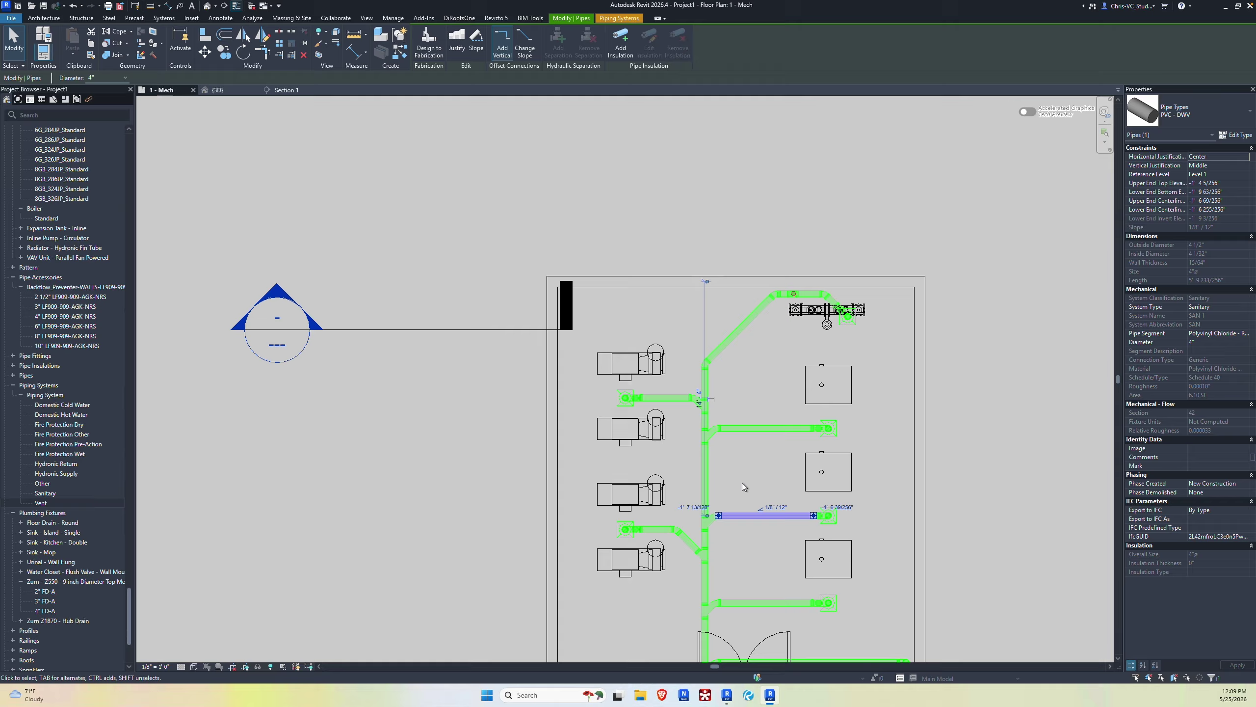
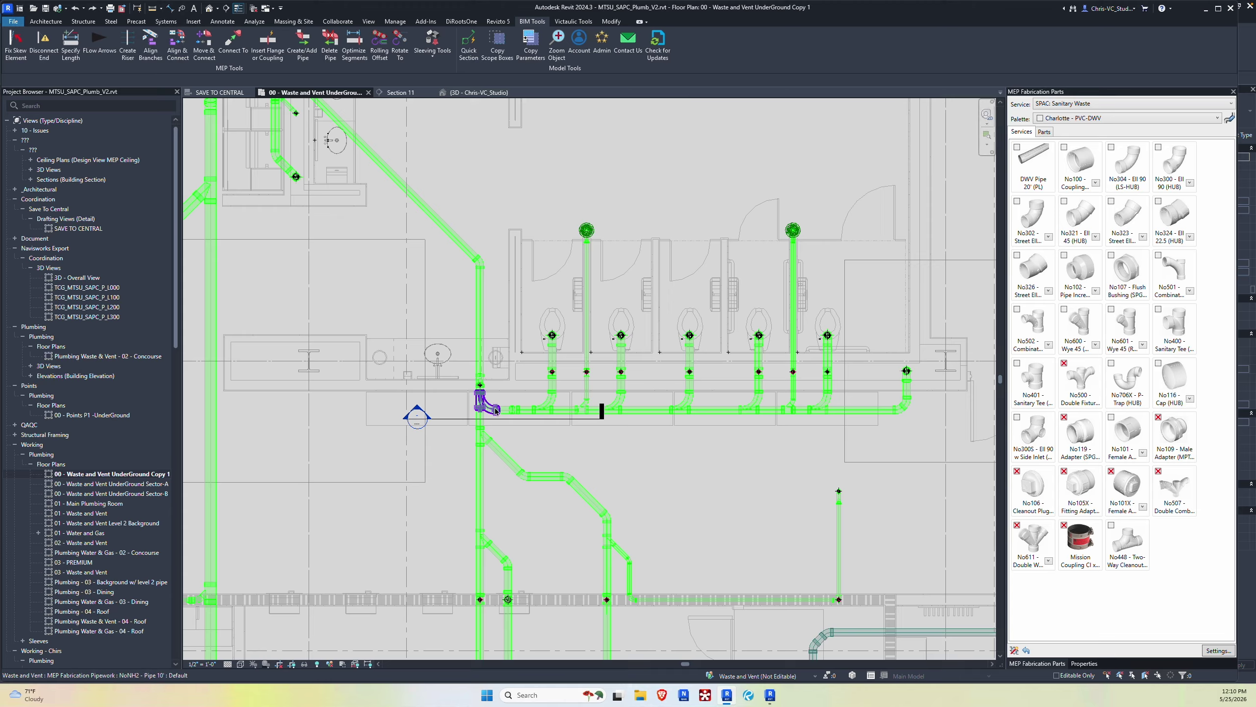
Step: In the MTSU_SAPC_Plumb_V2 project, open the section view cut along the restroom group's underground waste branch
{"action": "scroll", "coordinate": [496, 411], "scroll_direction": "up", "scroll_amount": 3}
{"action": "scroll", "coordinate": [537, 418], "scroll_direction": "down", "scroll_amount": 2}
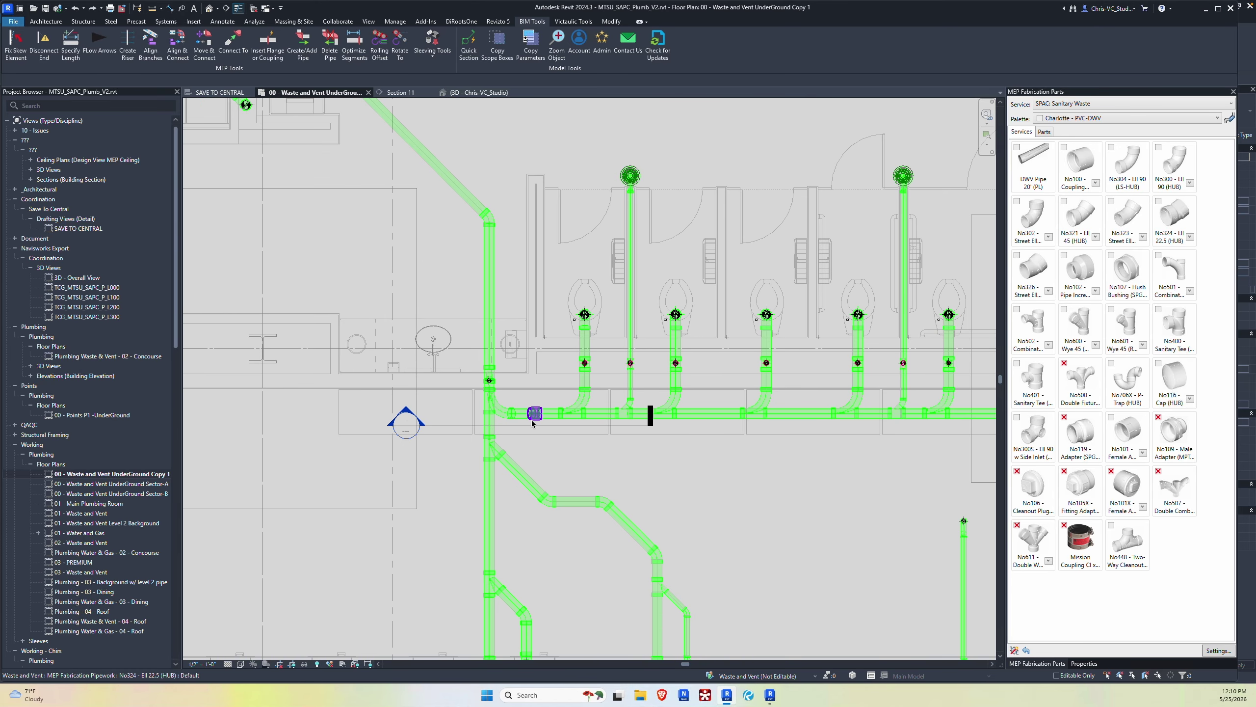
{"action": "middle_click_drag", "start_coordinate": [723, 432], "coordinate": [535, 429]}
{"action": "right_click", "coordinate": [450, 433]}
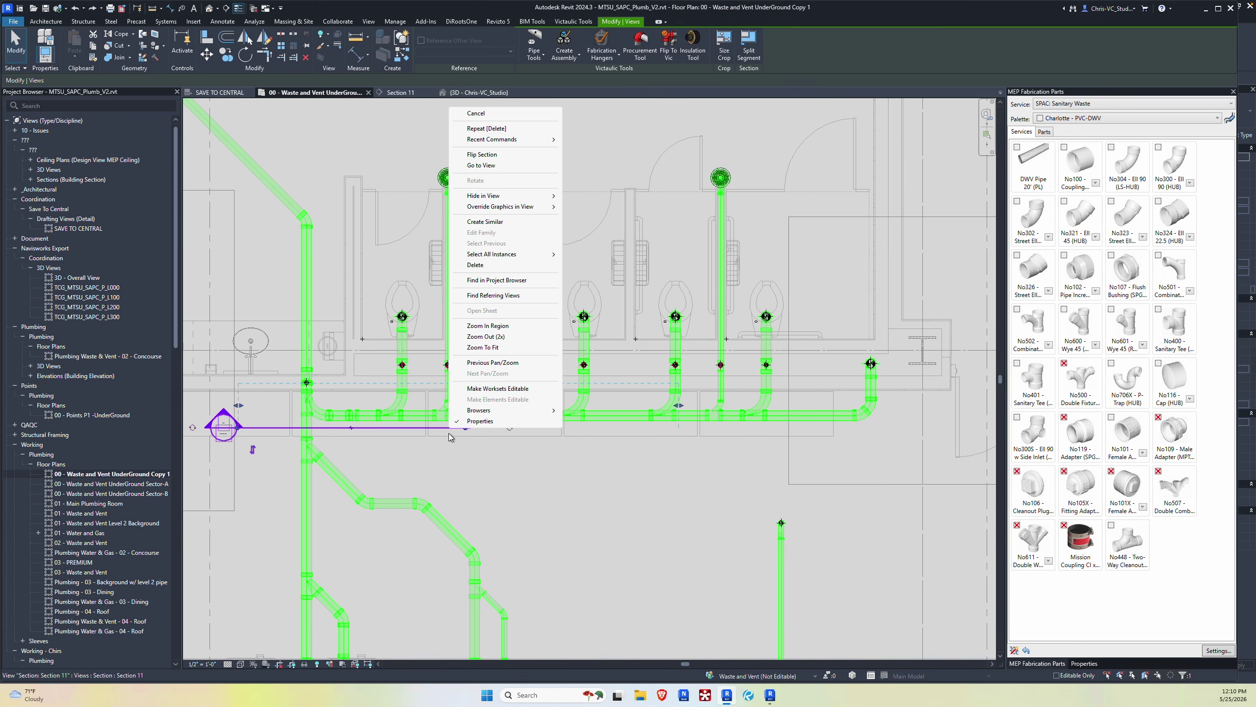
{"action": "left_click", "coordinate": [503, 168]}
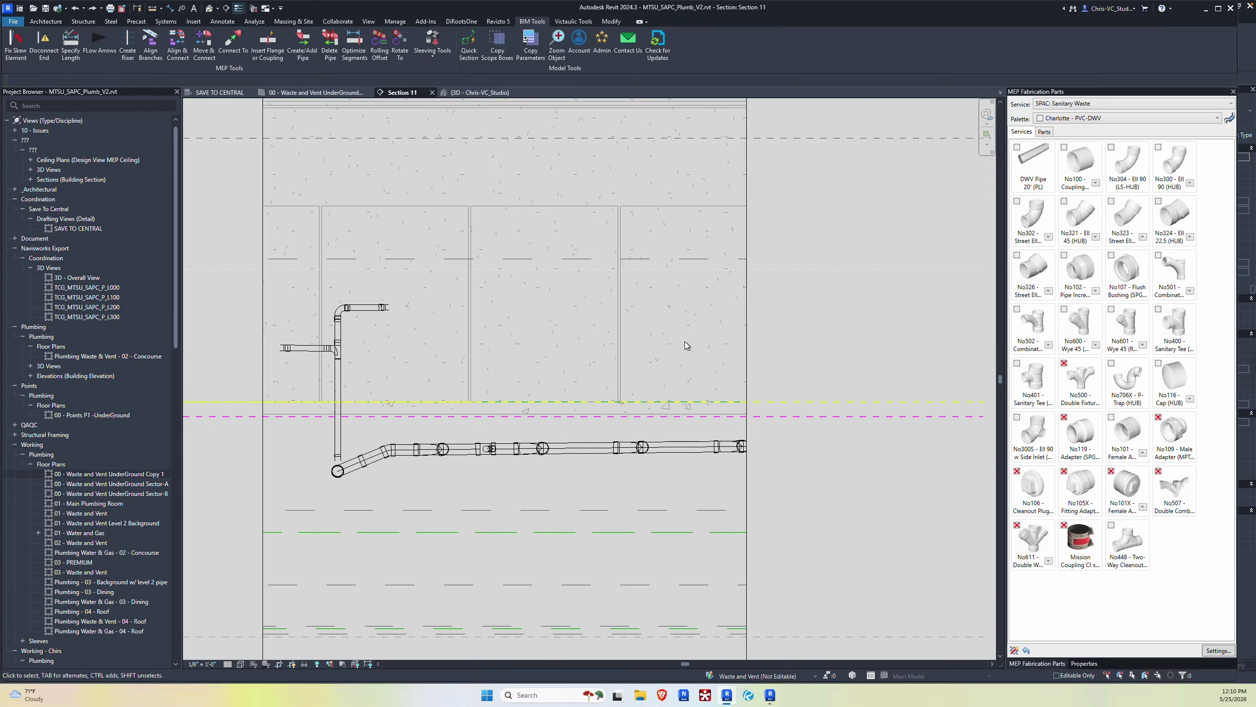
Step: Widen the section view's crop region to include the full length of the restroom waste branch
{"action": "scroll", "coordinate": [685, 342], "scroll_direction": "down", "scroll_amount": 4}
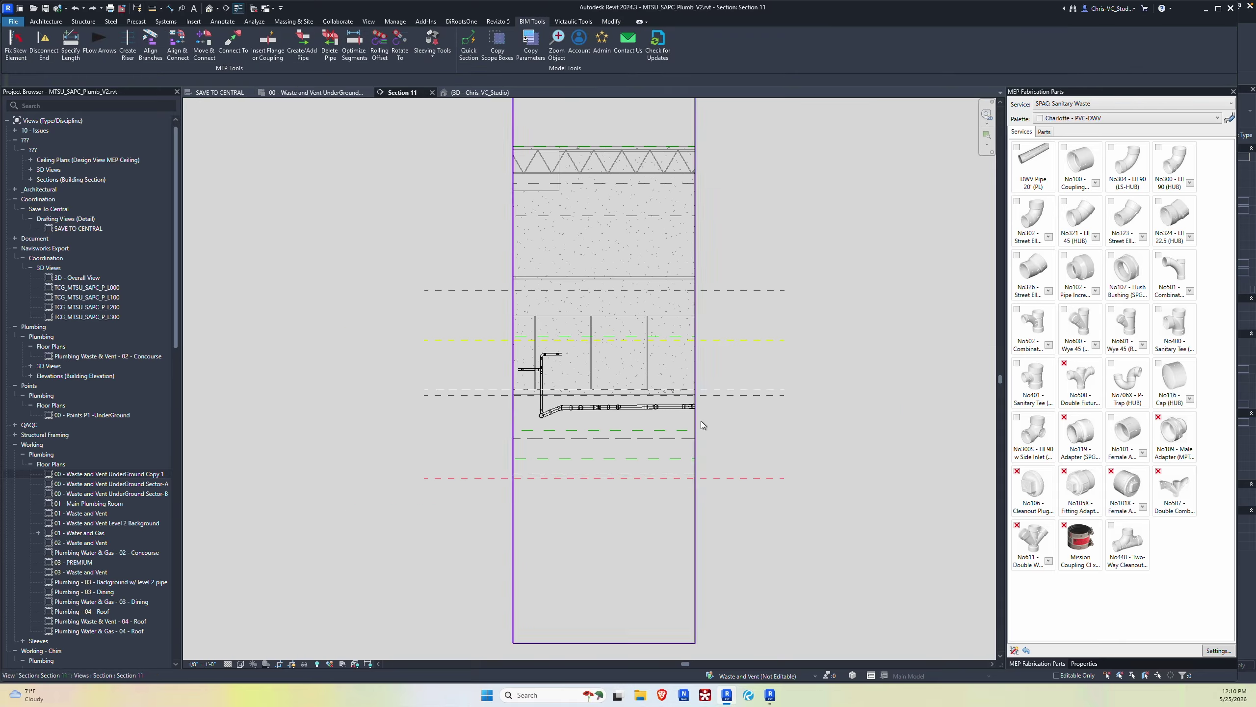
{"action": "left_click", "coordinate": [699, 423]}
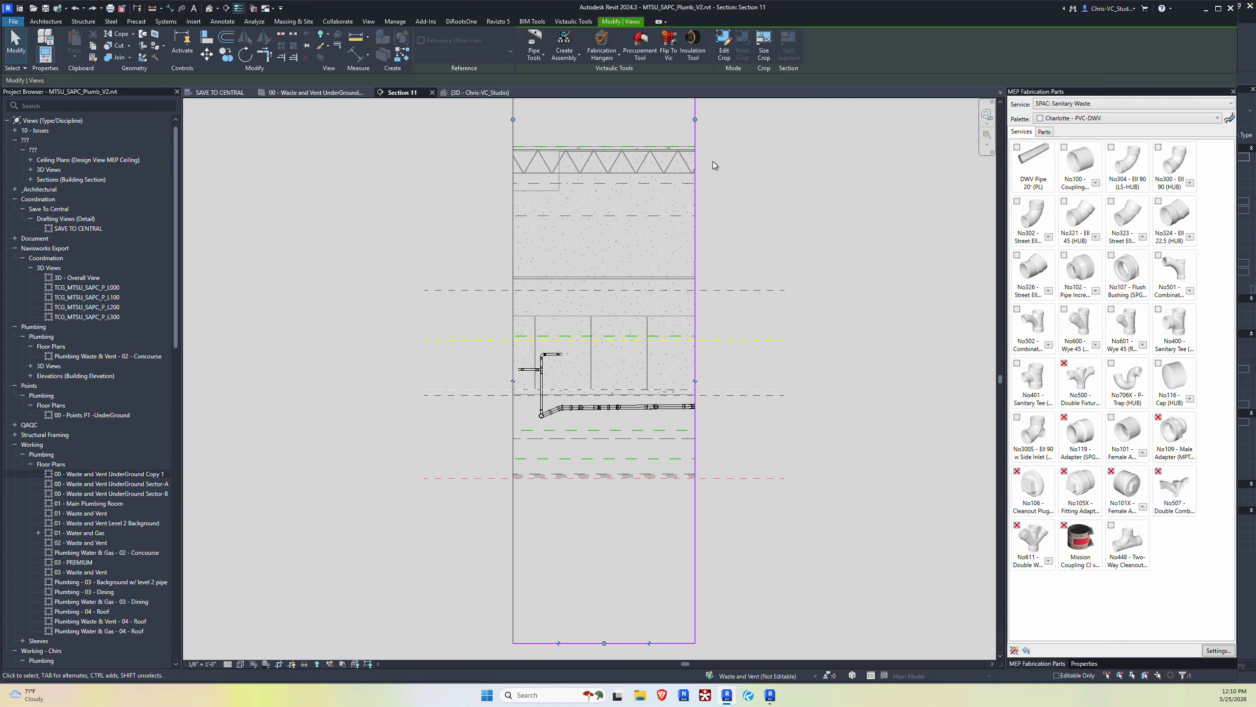
{"action": "left_click_drag", "start_coordinate": [693, 149], "coordinate": [905, 149]}
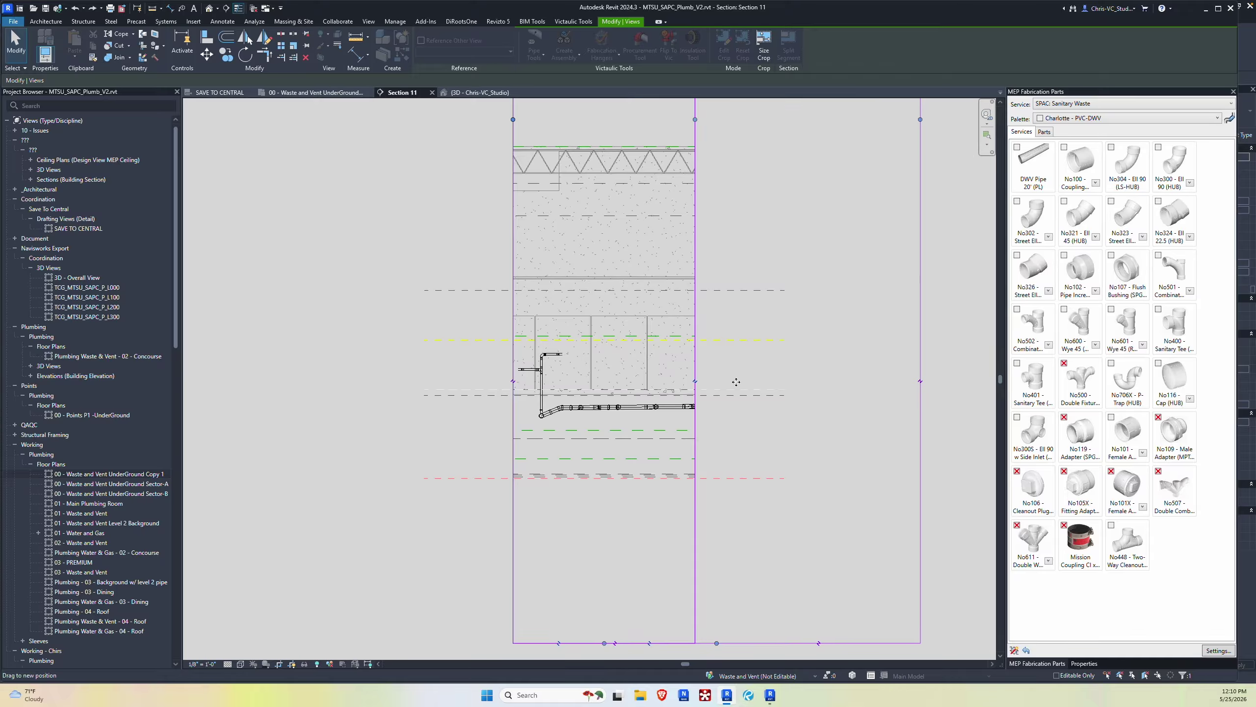
{"action": "scroll", "coordinate": [769, 407], "scroll_direction": "up", "scroll_amount": 3}
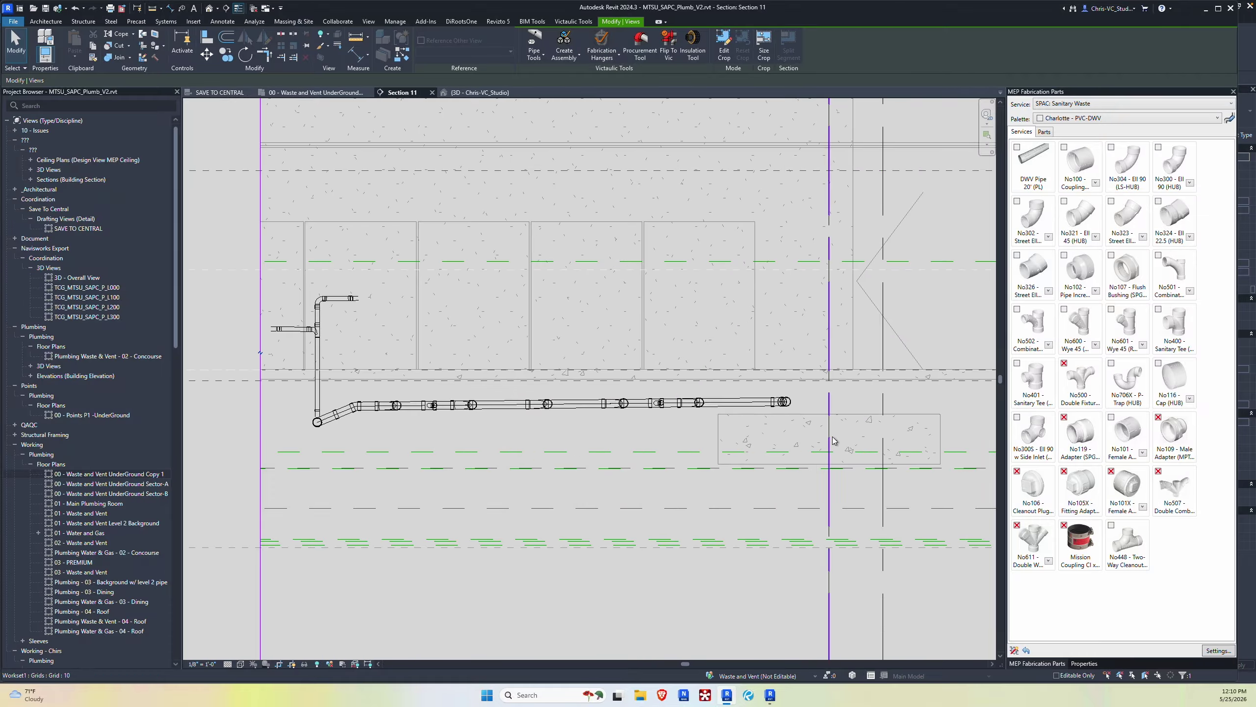
Step: Return to the 00 - Waste and Vent UnderGround Copy 1 plan and examine the combination wye joining the restroom branch to the main
{"action": "left_click", "coordinate": [316, 93]}
{"action": "scroll", "coordinate": [362, 419], "scroll_direction": "up", "scroll_amount": 5}
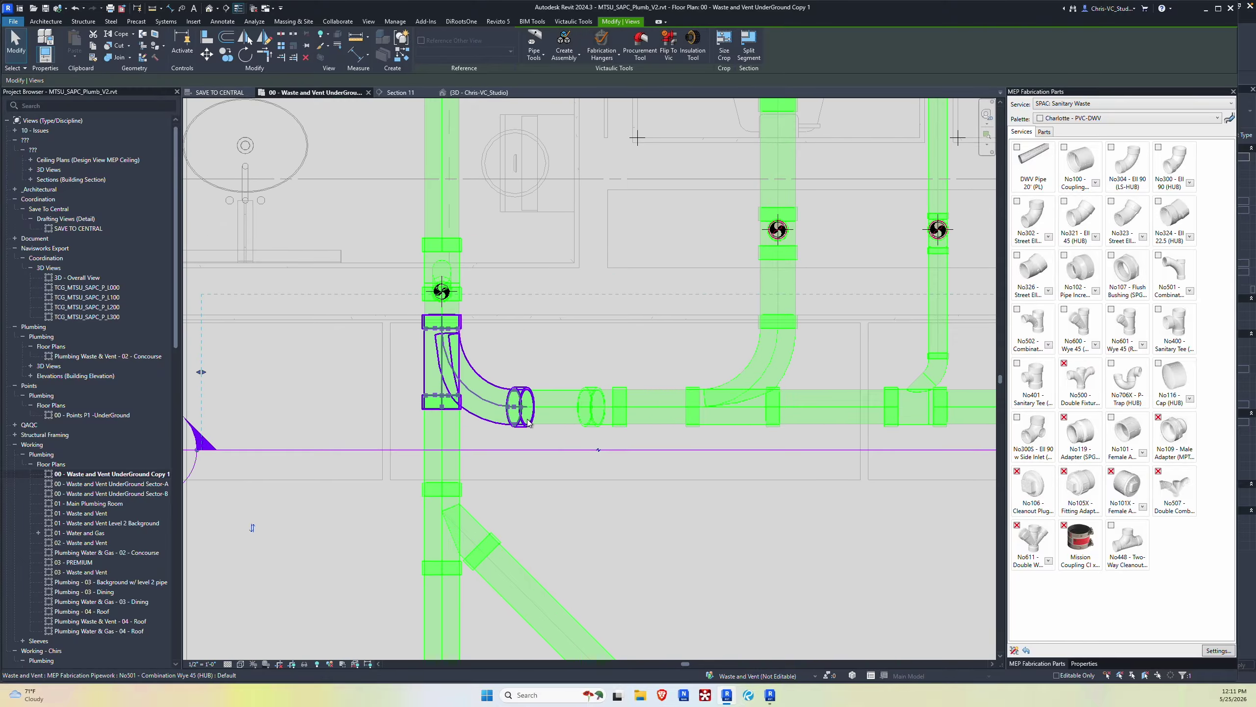
{"action": "scroll", "coordinate": [494, 421], "scroll_direction": "down", "scroll_amount": 5}
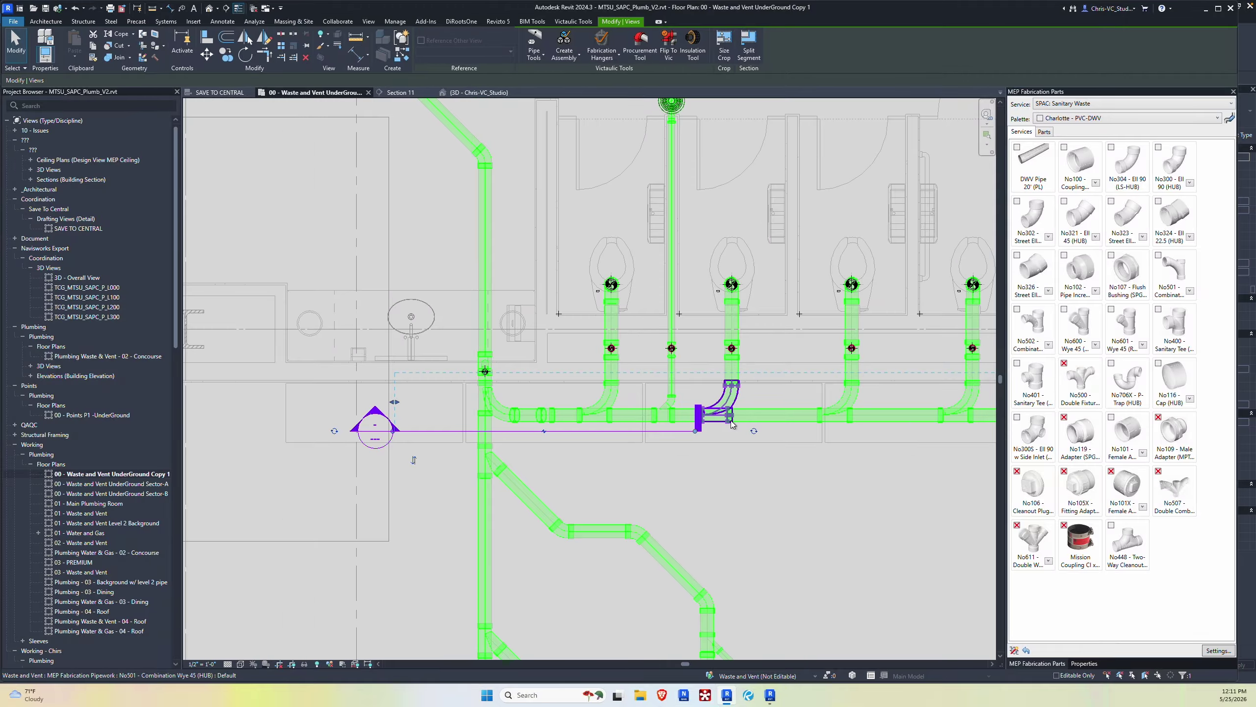
{"action": "middle_click_drag", "start_coordinate": [478, 424], "coordinate": [285, 413]}
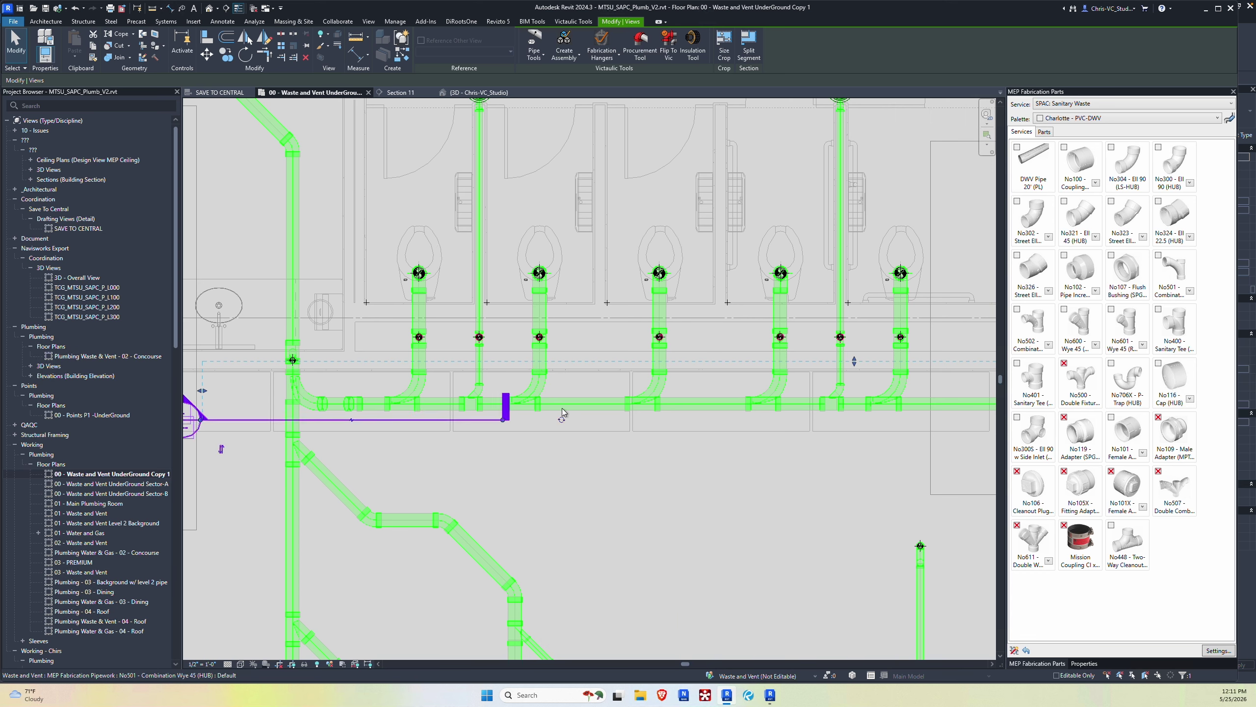
{"action": "scroll", "coordinate": [247, 378], "scroll_direction": "up", "scroll_amount": 2}
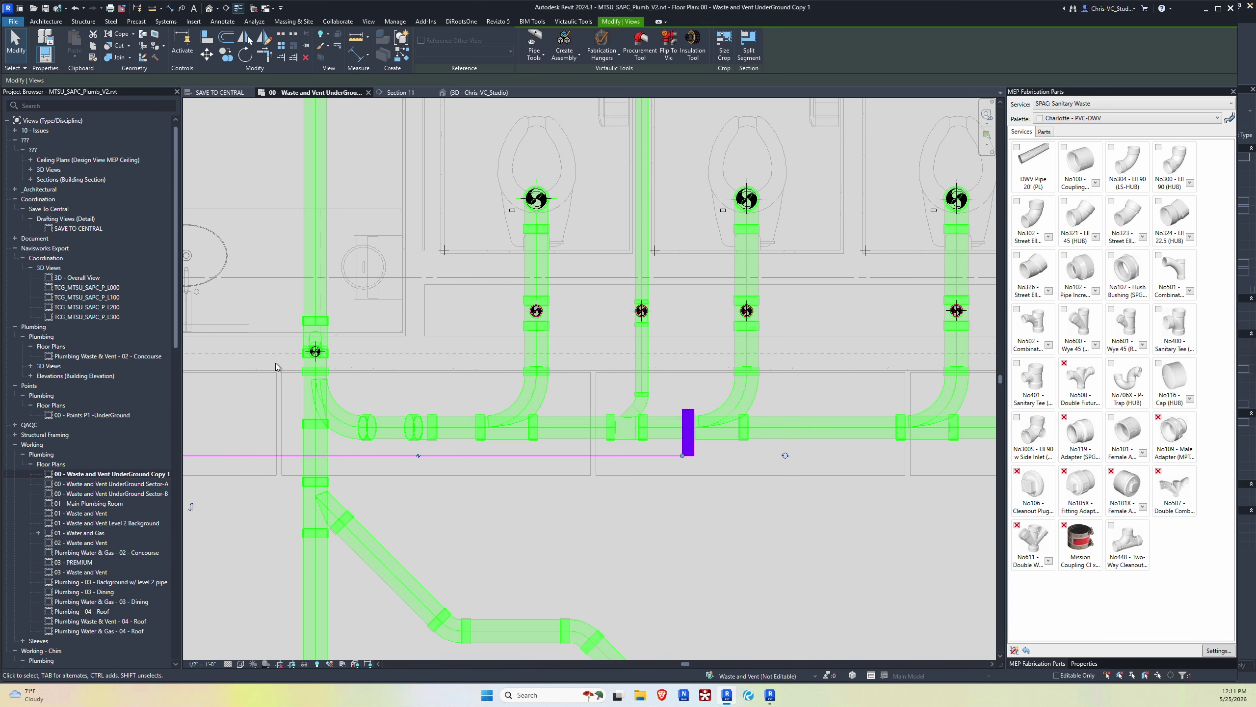
Step: Delete the combination wye and fittings joining the restroom branch to the main, and extend the main pipe across the gap
{"action": "left_click_drag", "start_coordinate": [275, 363], "coordinate": [477, 477]}
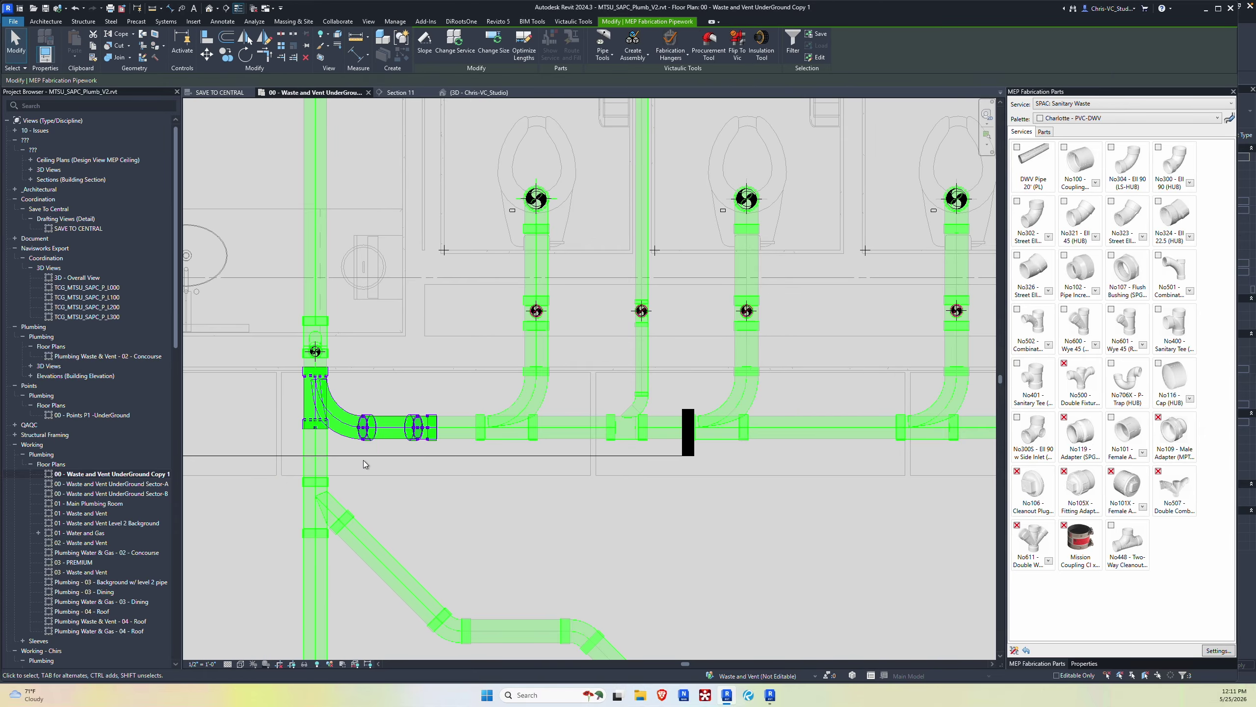
{"action": "left_click", "coordinate": [326, 363], "text": "ctrl"}
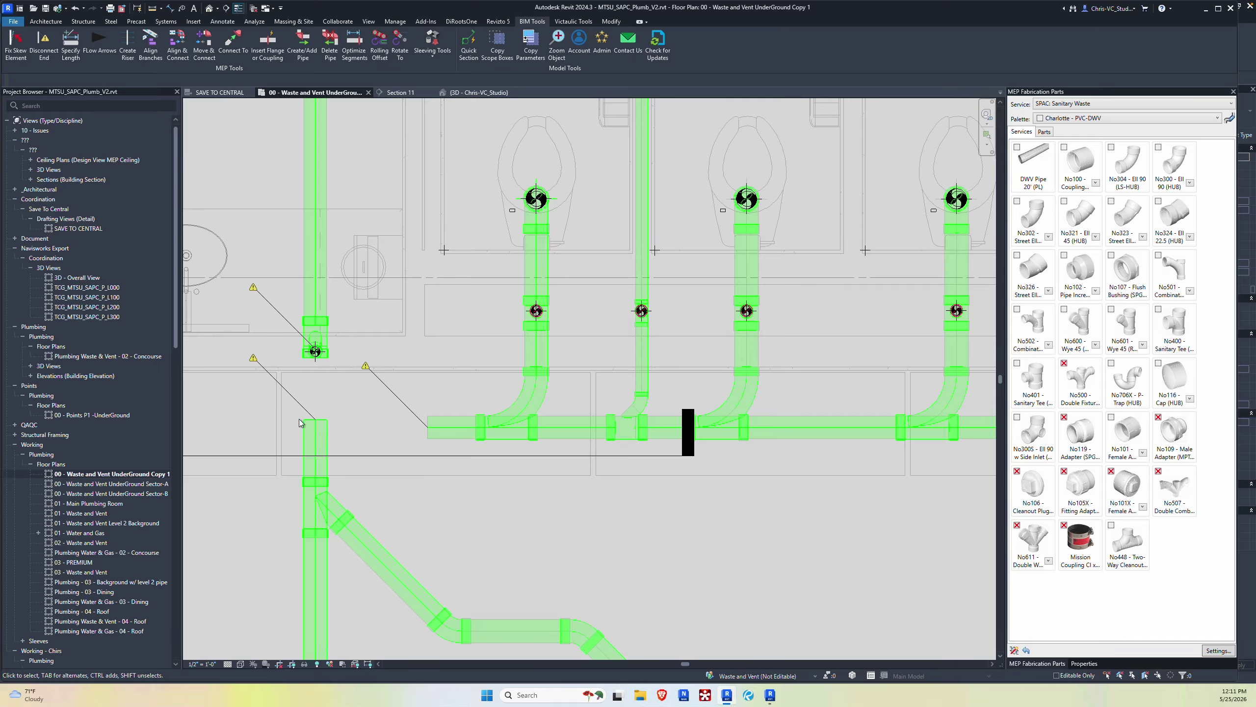
{"action": "left_click", "coordinate": [315, 445]}
{"action": "scroll", "coordinate": [307, 393], "scroll_direction": "up", "scroll_amount": 3}
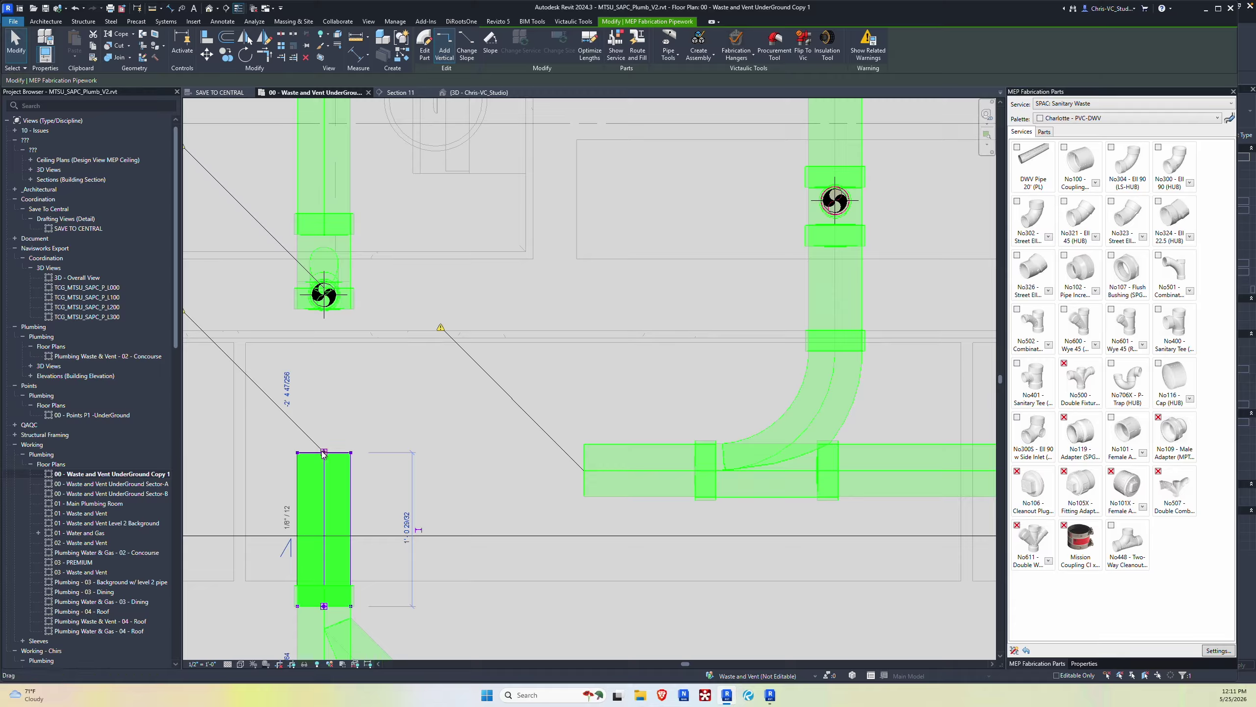
{"action": "left_click_drag", "start_coordinate": [324, 452], "coordinate": [323, 288]}
{"action": "left_click", "coordinate": [460, 323]}
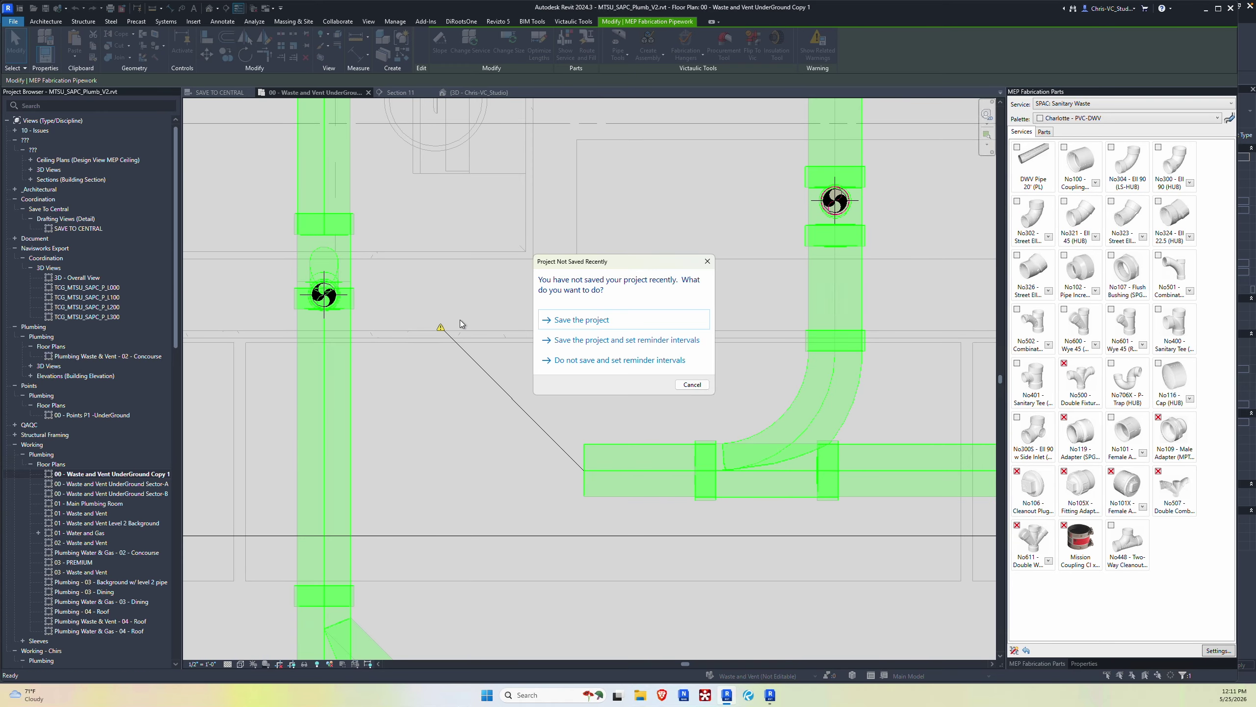
{"action": "left_click", "coordinate": [706, 263]}
{"action": "scroll", "coordinate": [485, 402], "scroll_direction": "down", "scroll_amount": 4}
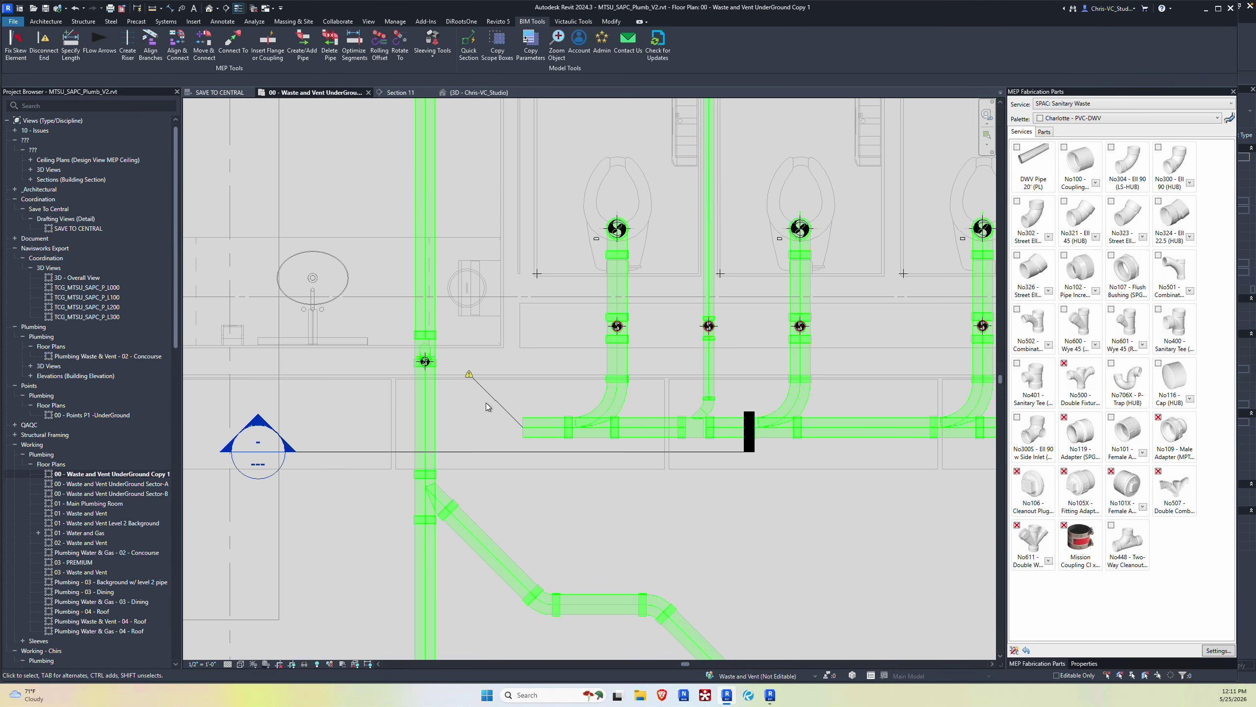
Step: Open the section view through the restroom branch and compare the disconnected branch's elevation with the main
{"action": "right_click", "coordinate": [536, 445]}
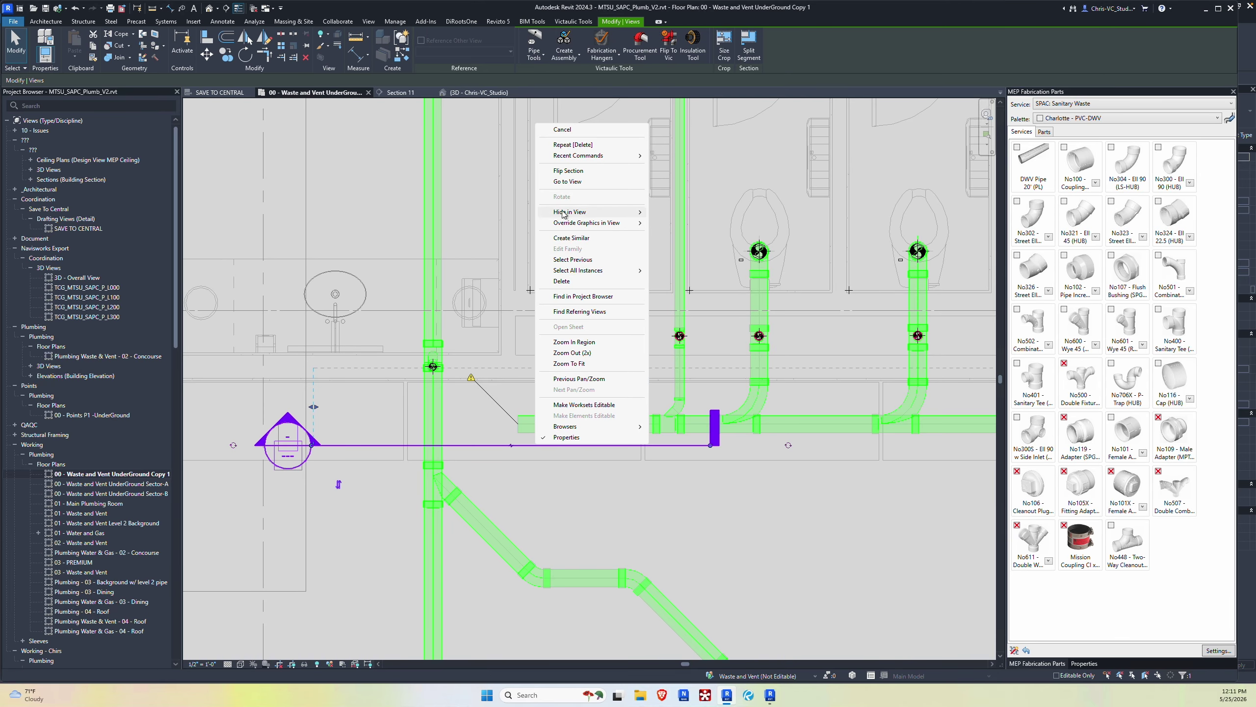
{"action": "left_click", "coordinate": [569, 181]}
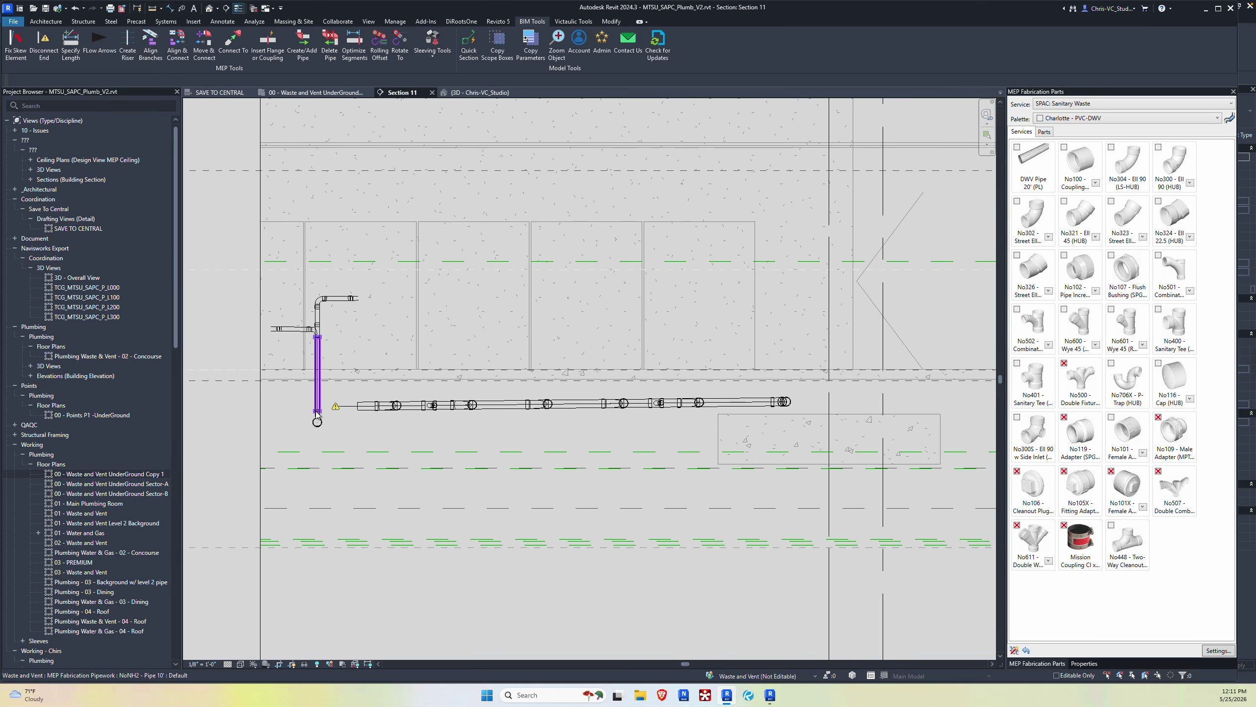
{"action": "scroll", "coordinate": [316, 426], "scroll_direction": "up", "scroll_amount": 3}
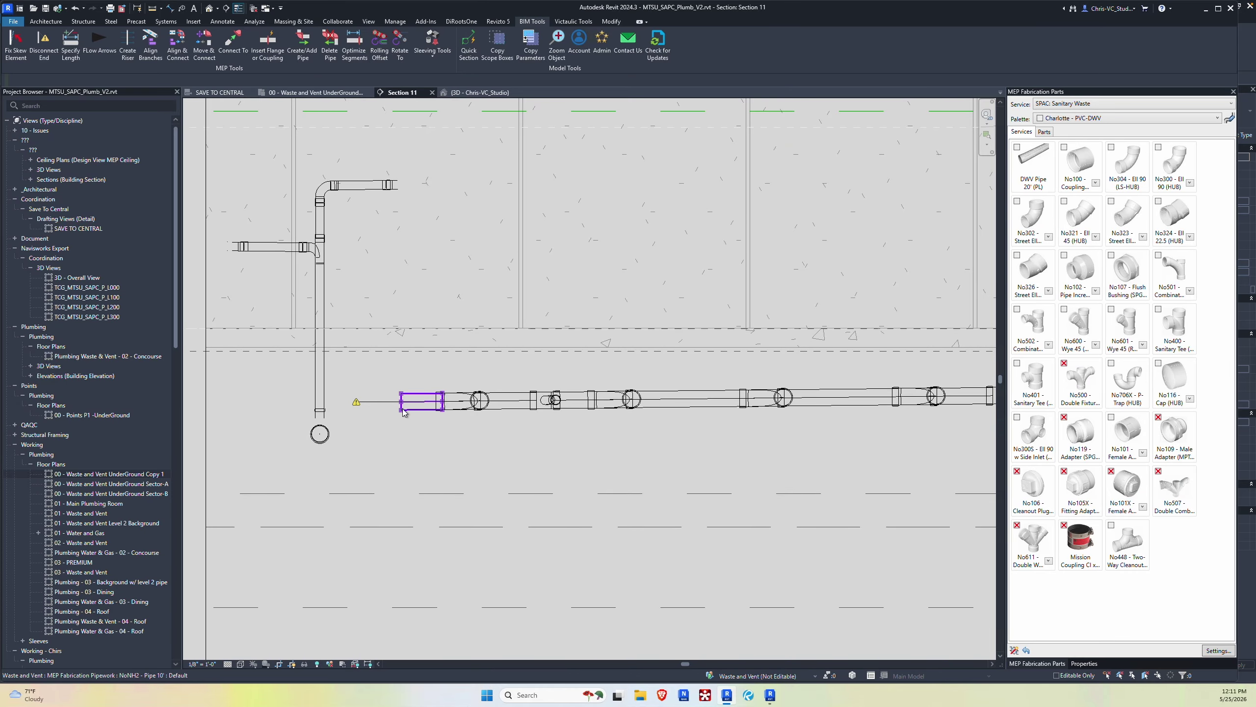
{"action": "scroll", "coordinate": [391, 416], "scroll_direction": "down", "scroll_amount": 2}
{"action": "scroll", "coordinate": [583, 439], "scroll_direction": "down", "scroll_amount": 2}
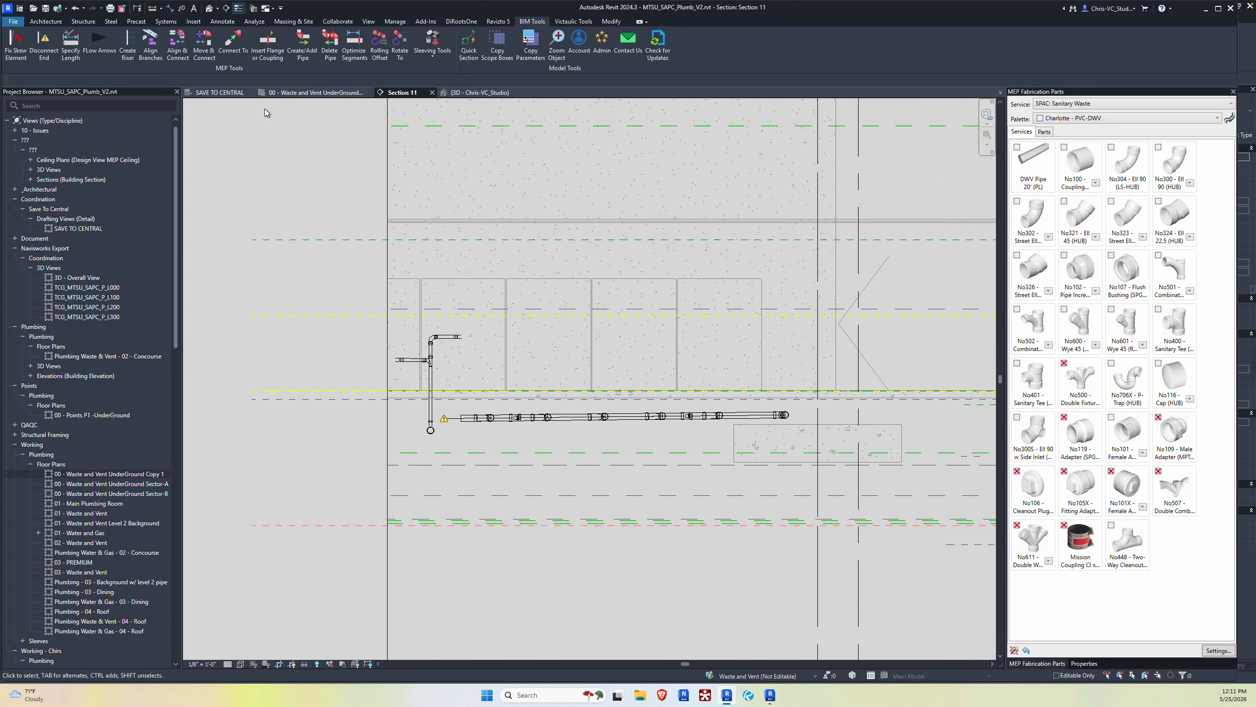
Step: Select the whole restroom waste branch in the underground plan and isolate it in a 3D section box with Zoom Object
{"action": "left_click", "coordinate": [287, 94]}
{"action": "scroll", "coordinate": [545, 504], "scroll_direction": "down", "scroll_amount": 3}
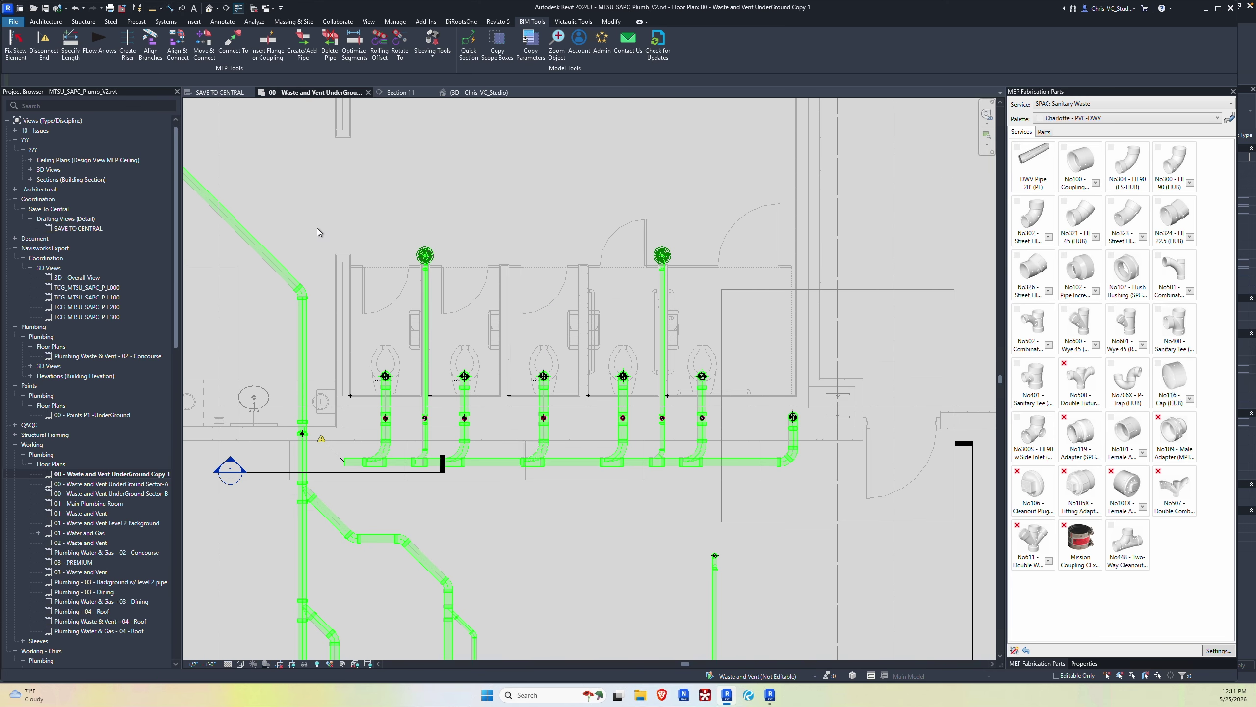
{"action": "left_click_drag", "start_coordinate": [306, 207], "coordinate": [848, 523]}
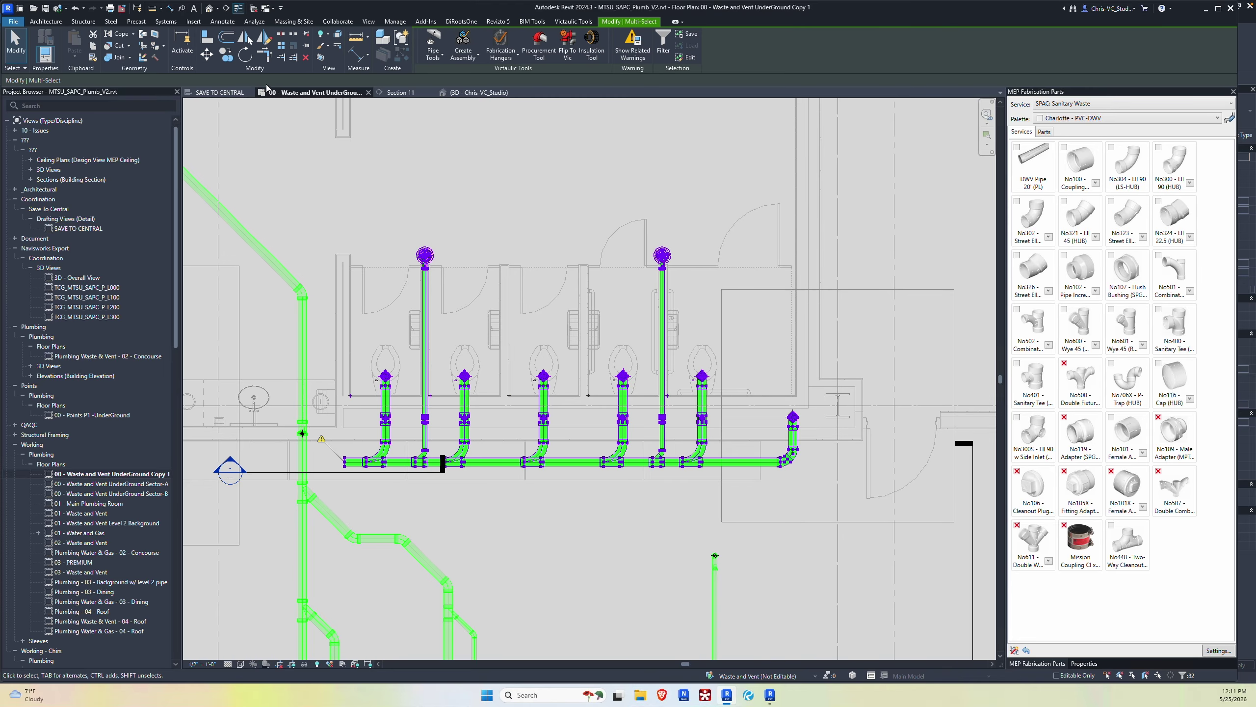
{"action": "left_click", "coordinate": [320, 57]}
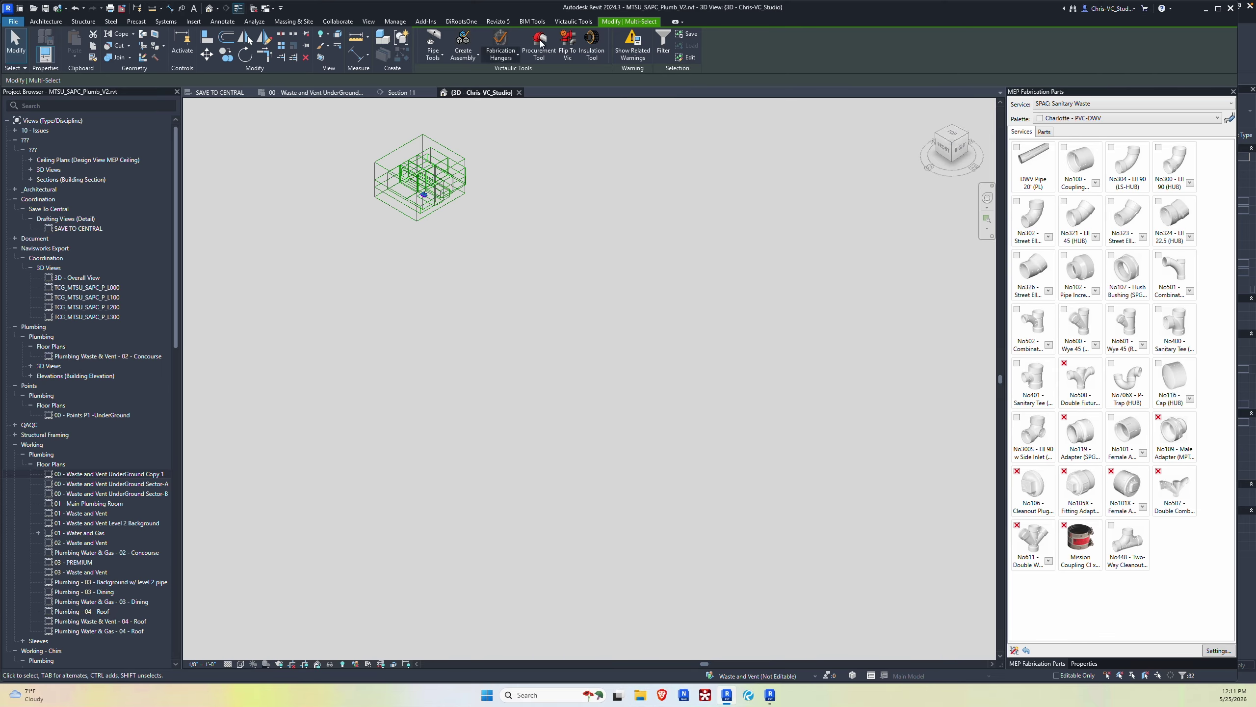
{"action": "left_click", "coordinate": [532, 21]}
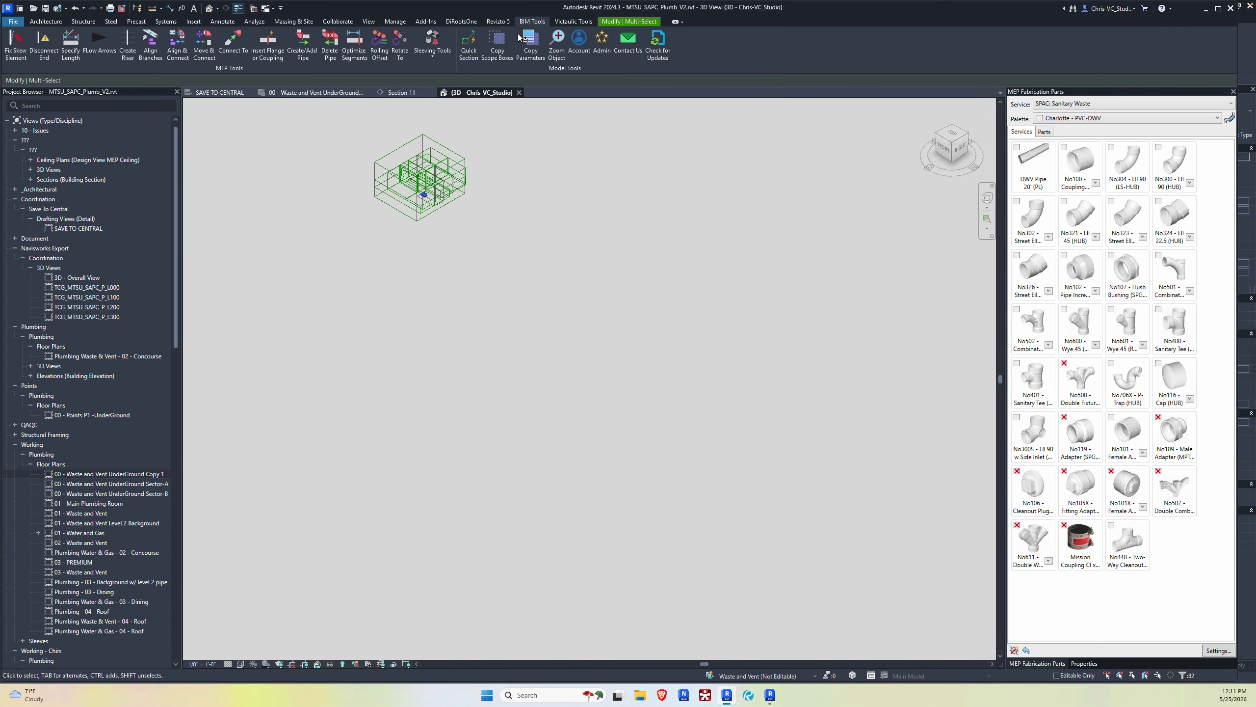
{"action": "left_click", "coordinate": [556, 43]}
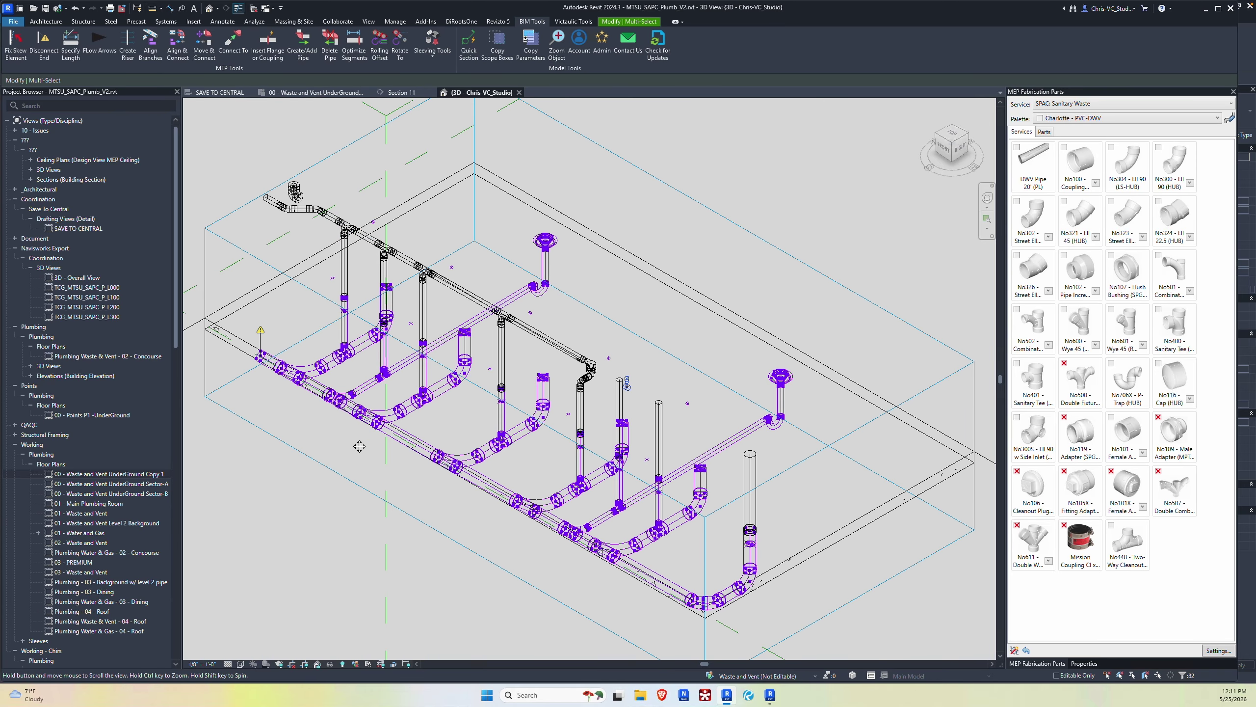
Step: Enlarge the 3D section box at the branch's open end to include the main waste pipe
{"action": "middle_click_drag", "start_coordinate": [304, 435], "coordinate": [449, 465]}
{"action": "left_click", "coordinate": [380, 468]}
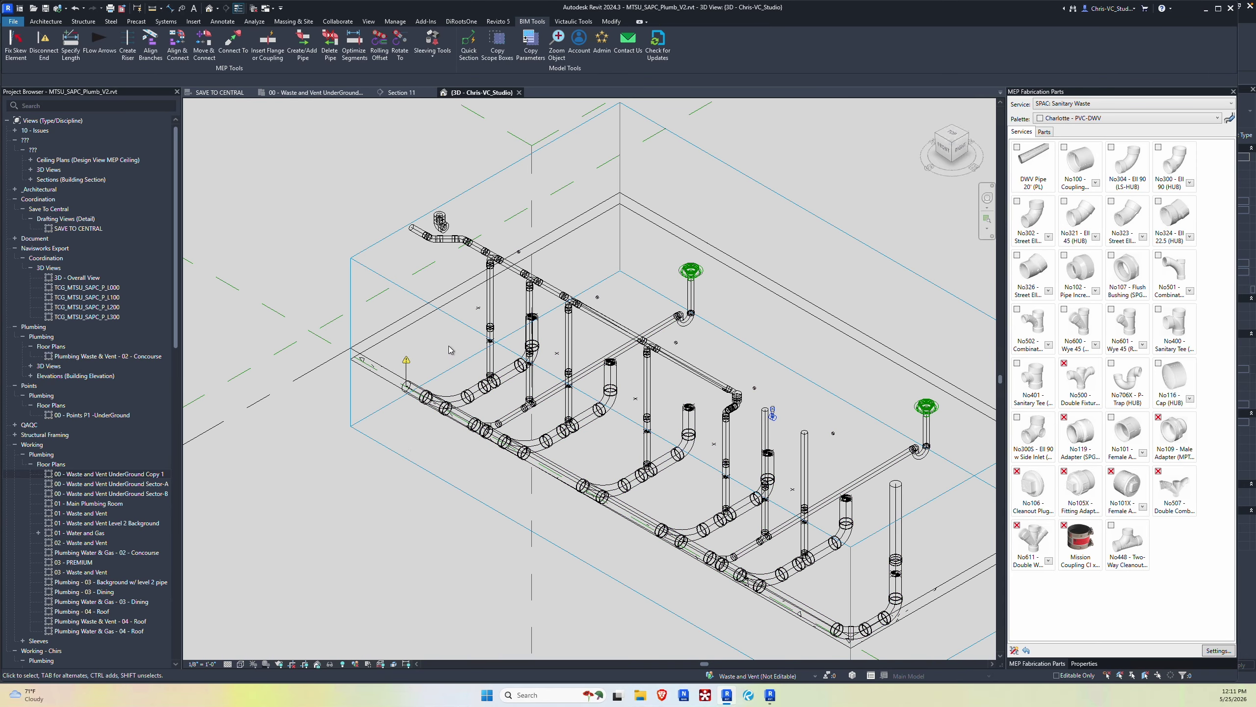
{"action": "left_click", "coordinate": [403, 453]}
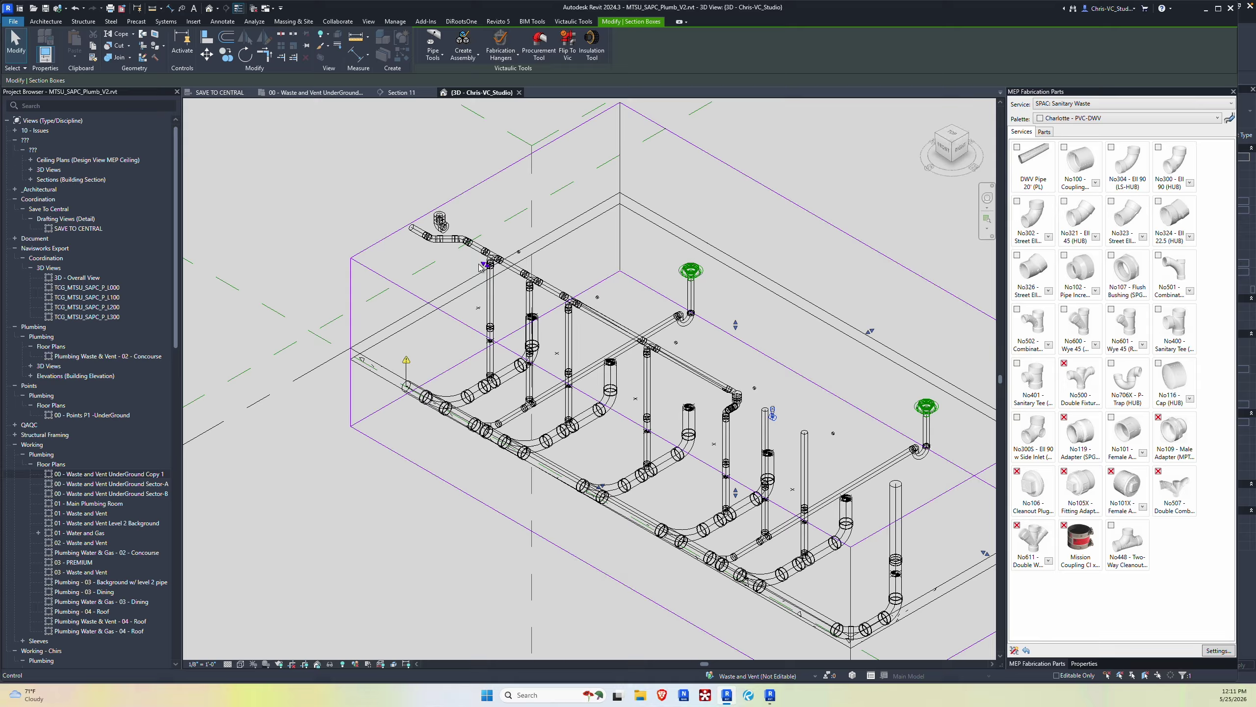
{"action": "scroll", "coordinate": [388, 399], "scroll_direction": "up", "scroll_amount": 4}
{"action": "left_click", "coordinate": [388, 401]}
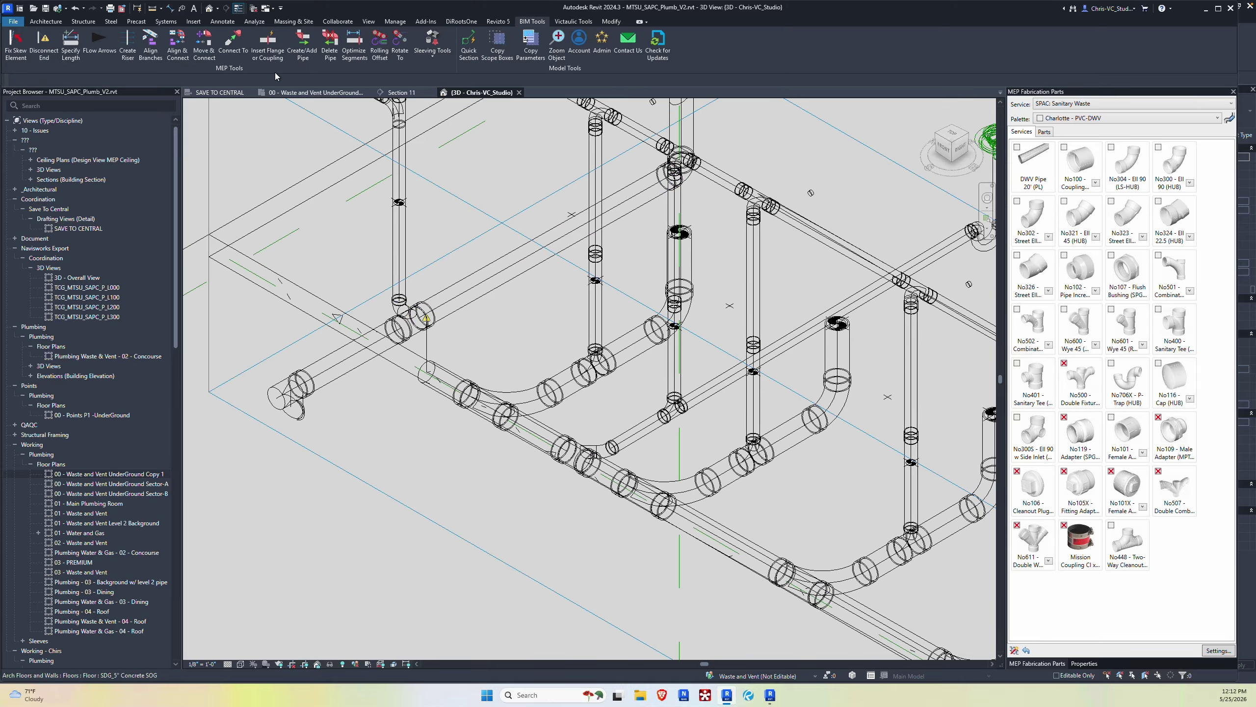
Step: Use Align Branches to match the restroom branch's elevation to the main waste pipe
{"action": "left_click", "coordinate": [150, 45]}
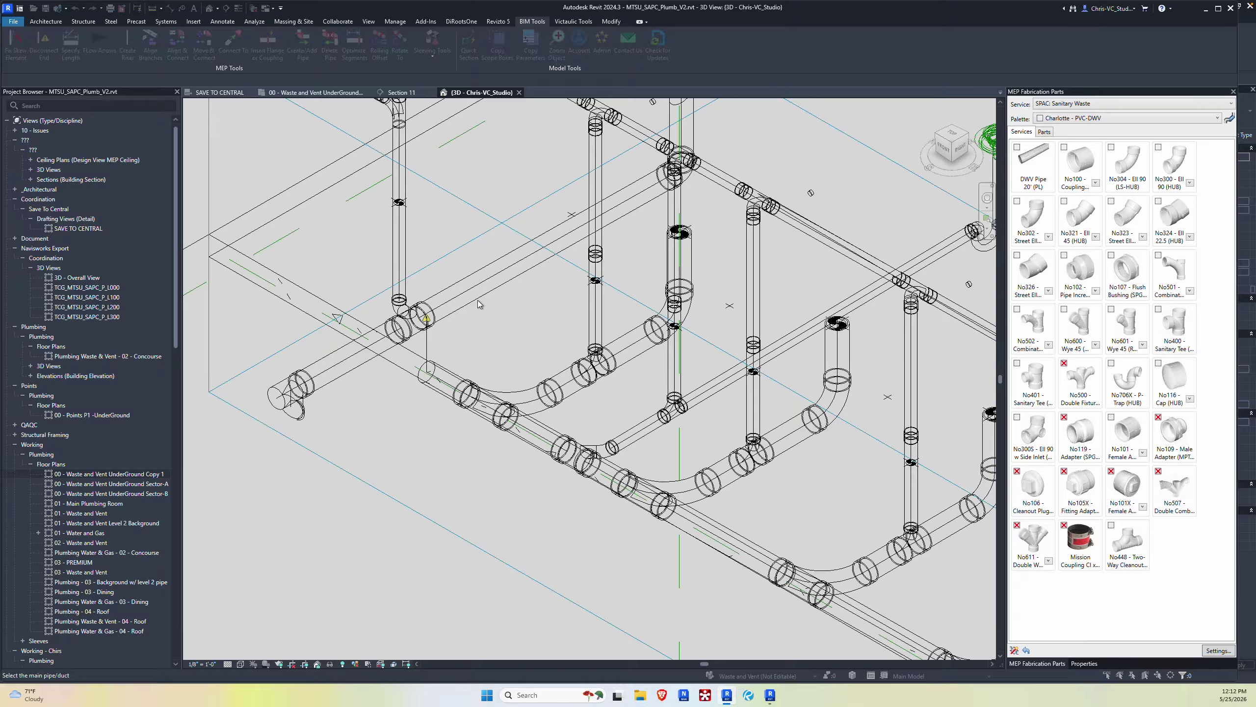
{"action": "left_click", "coordinate": [362, 368]}
{"action": "left_click", "coordinate": [430, 426]}
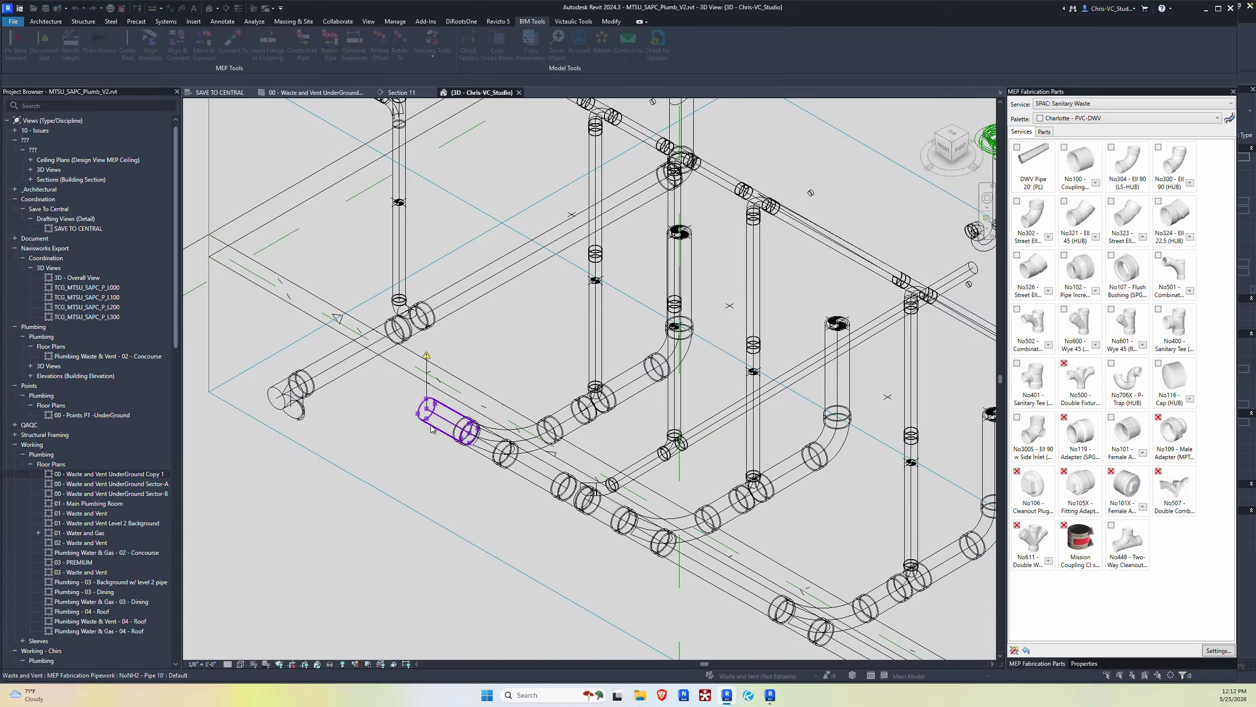
{"action": "left_click", "coordinate": [432, 428]}
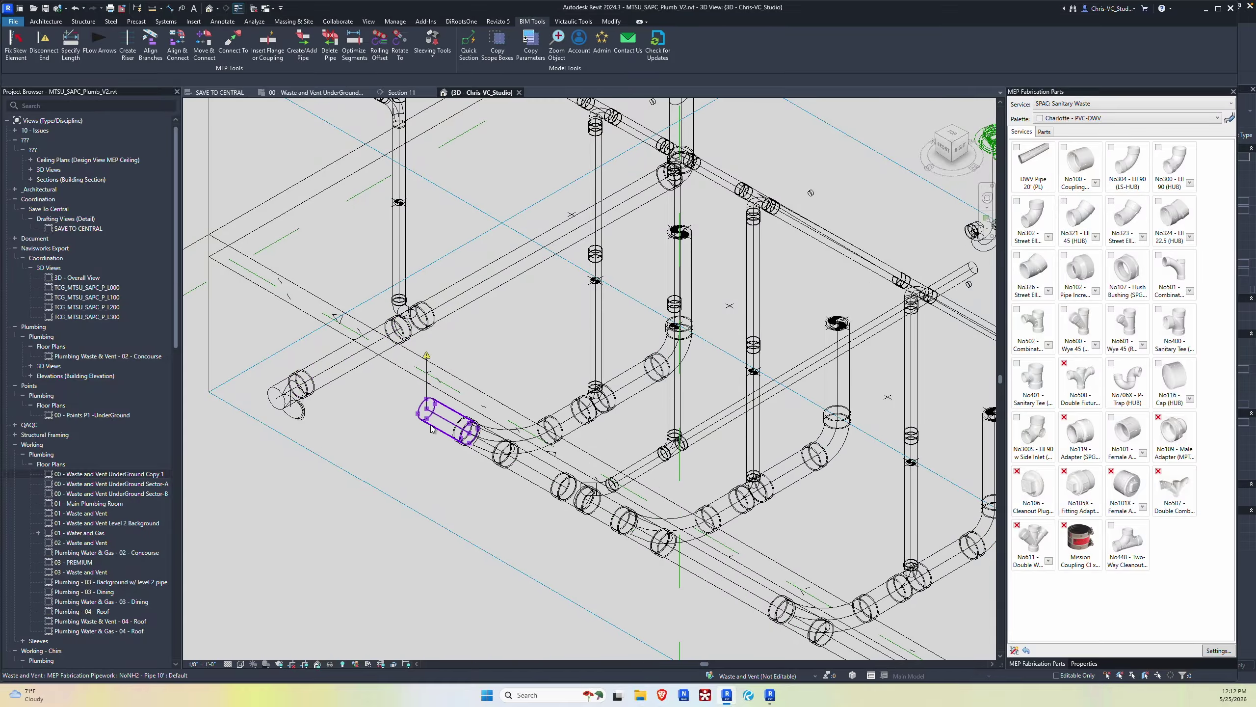
Step: In the underground plan, extend the restroom branch's open end into the main to connect it with a combination wye
{"action": "left_click", "coordinate": [304, 94]}
{"action": "scroll", "coordinate": [297, 484], "scroll_direction": "up", "scroll_amount": 3}
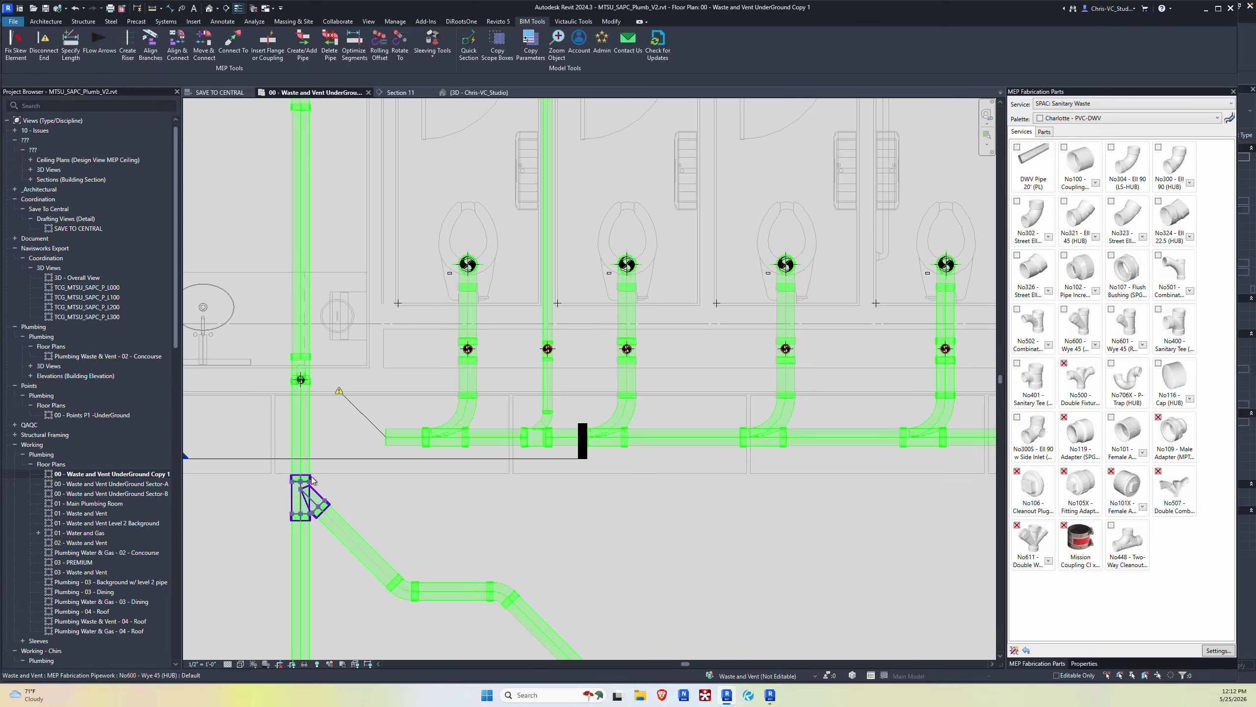
{"action": "left_click", "coordinate": [389, 448]}
{"action": "left_click_drag", "start_coordinate": [386, 436], "coordinate": [304, 439]}
{"action": "scroll", "coordinate": [319, 424], "scroll_direction": "up", "scroll_amount": 2}
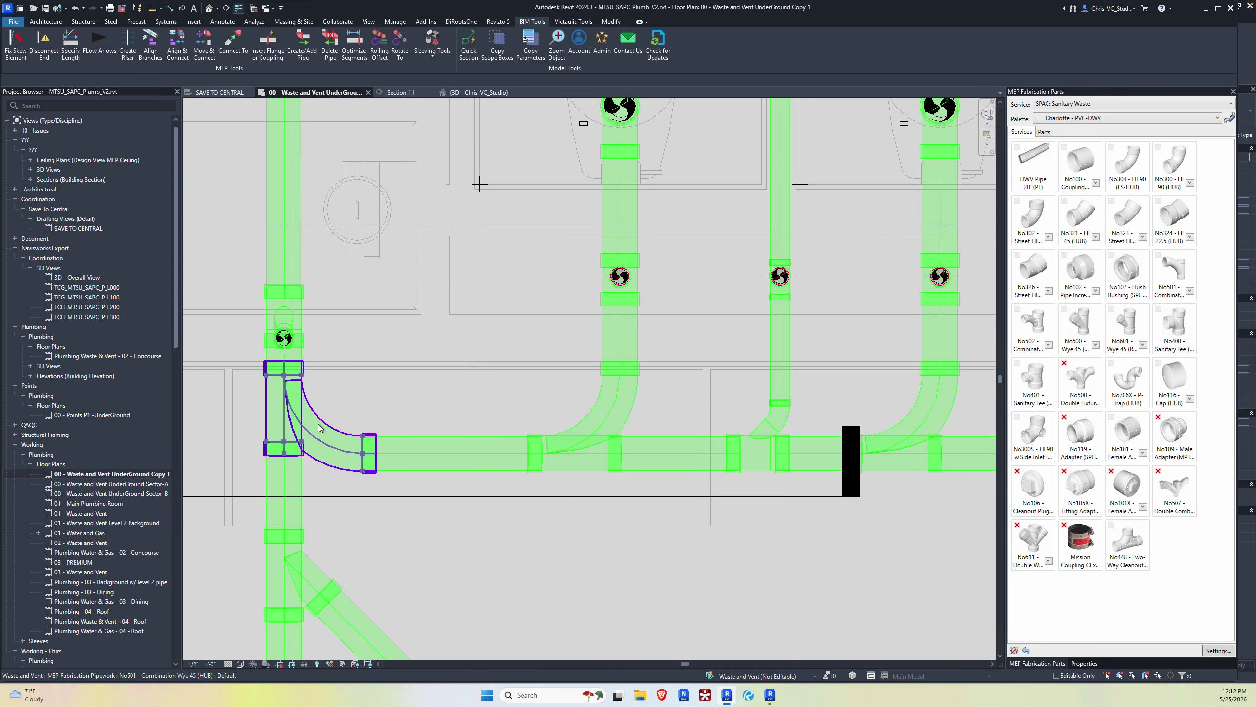
{"action": "key", "text": "ctrl+z"}
Step: Check the slope and end elevations of the pipe segments along the reconnected restroom branch
{"action": "left_click", "coordinate": [386, 445]}
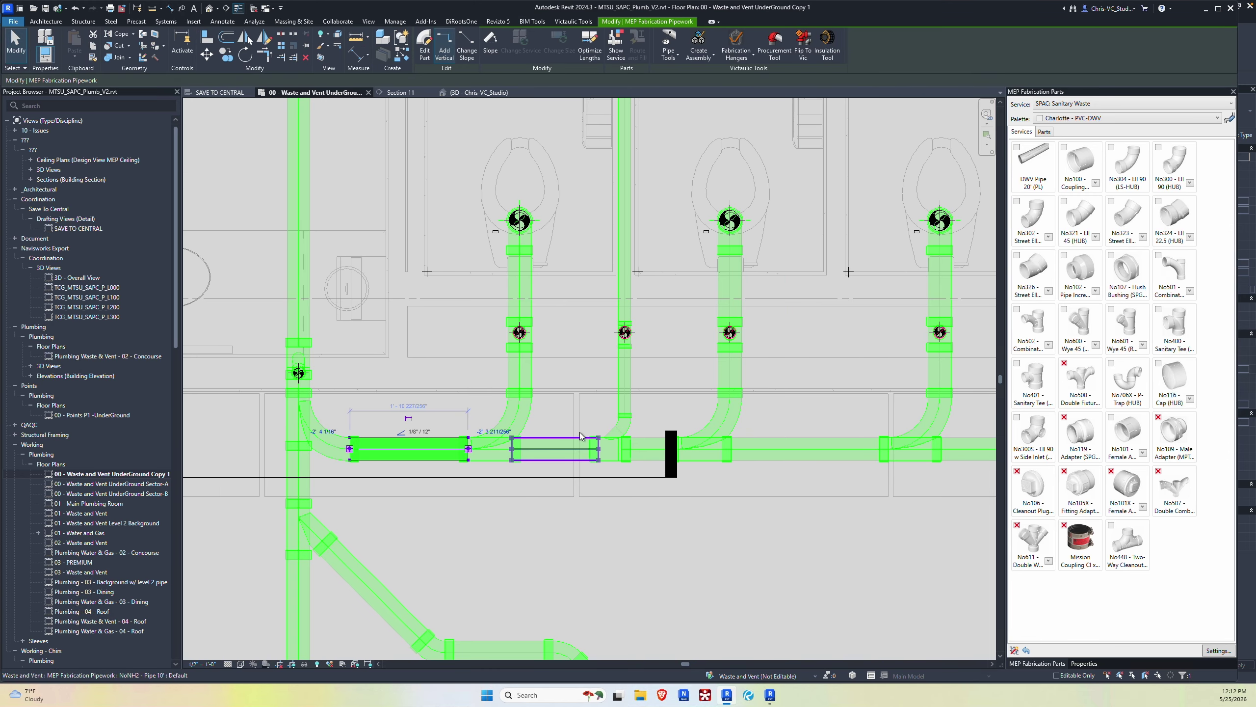
{"action": "left_click", "coordinate": [559, 448]}
{"action": "scroll", "coordinate": [563, 440], "scroll_direction": "down", "scroll_amount": 2}
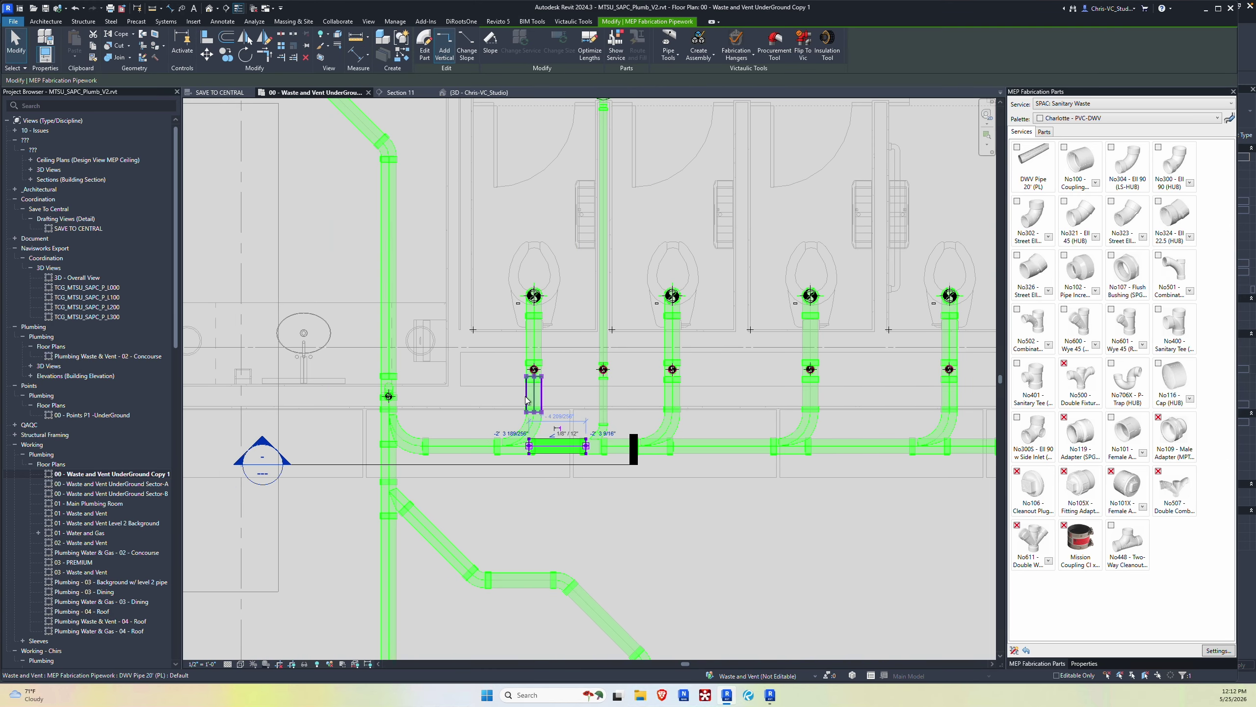
{"action": "left_click", "coordinate": [384, 467]}
{"action": "left_click", "coordinate": [475, 422]}
Step: In the 3D view, use Align & Connect to join the first floor drain's P-trap to its lowered branch pipe
{"action": "left_click", "coordinate": [467, 93]}
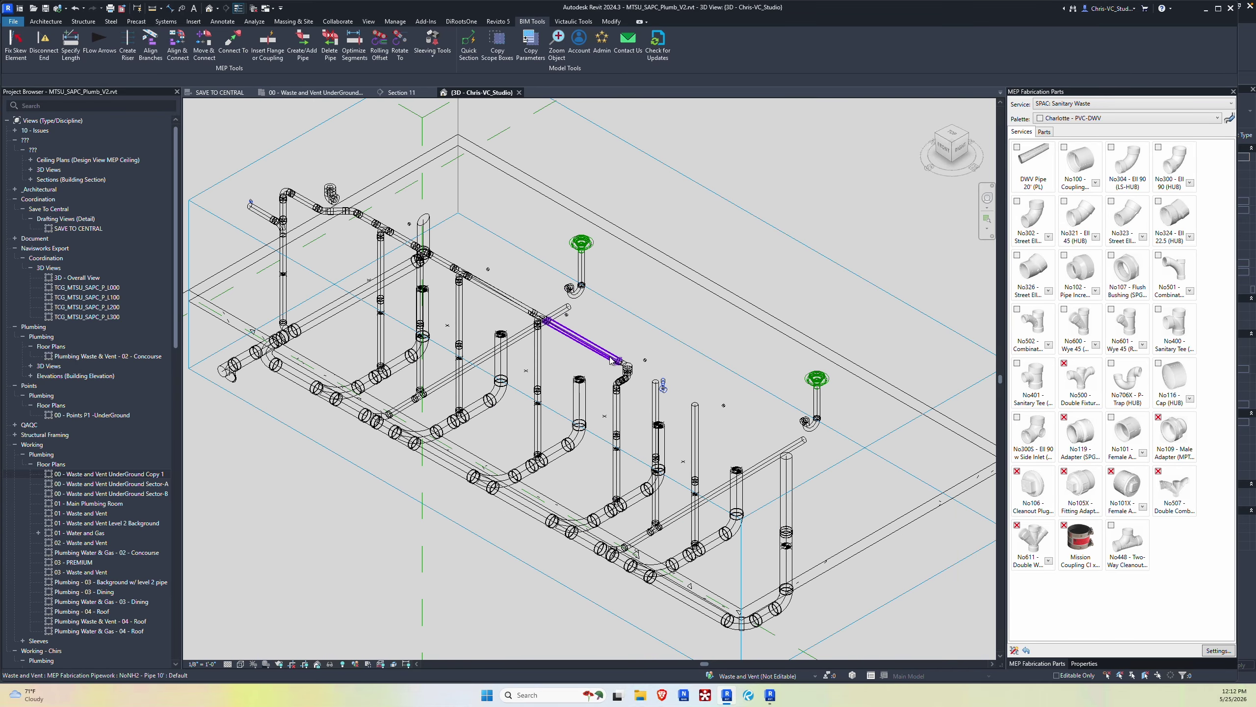
{"action": "scroll", "coordinate": [576, 304], "scroll_direction": "up", "scroll_amount": 1}
{"action": "scroll", "coordinate": [576, 303], "scroll_direction": "up", "scroll_amount": 1}
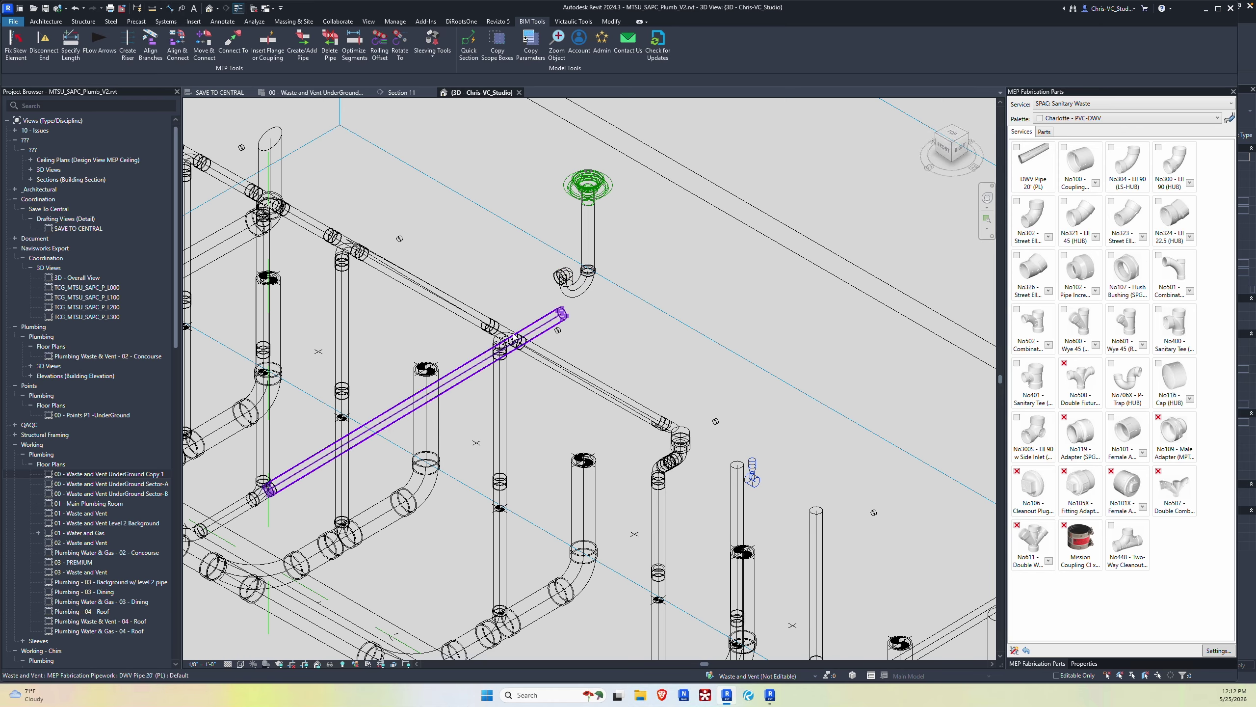
{"action": "left_click", "coordinate": [177, 43]}
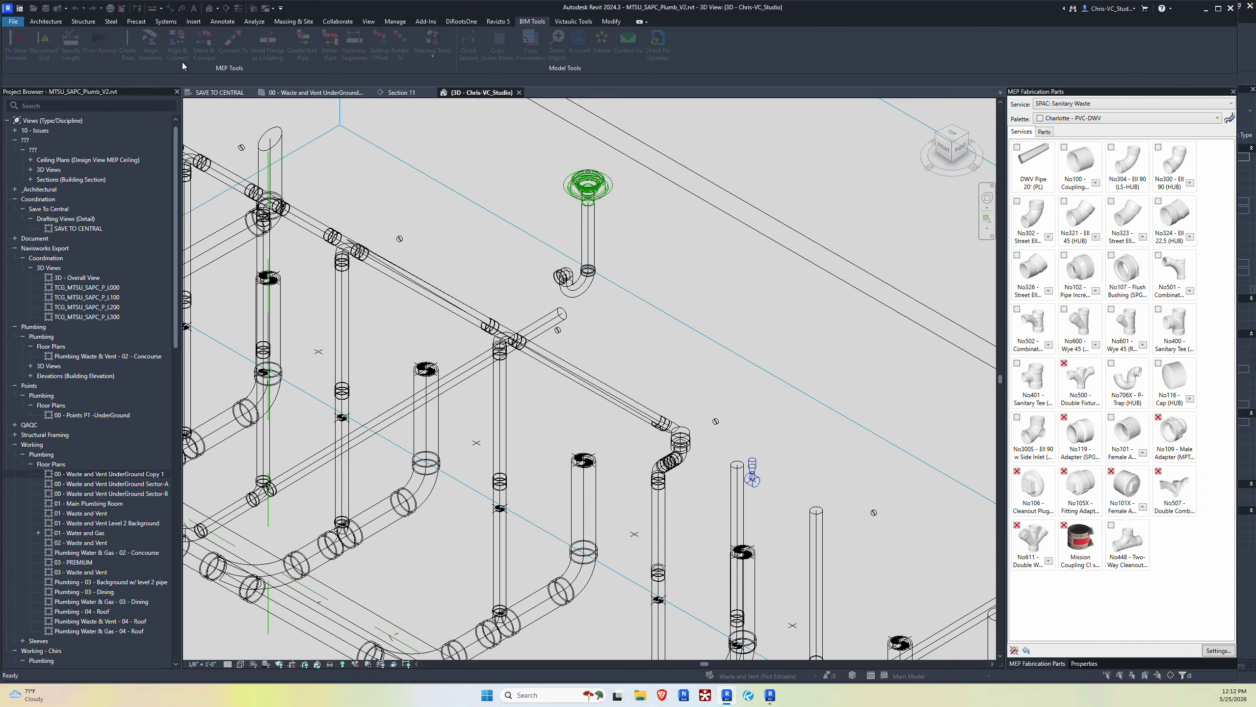
{"action": "left_click", "coordinate": [547, 319]}
{"action": "left_click", "coordinate": [571, 289]}
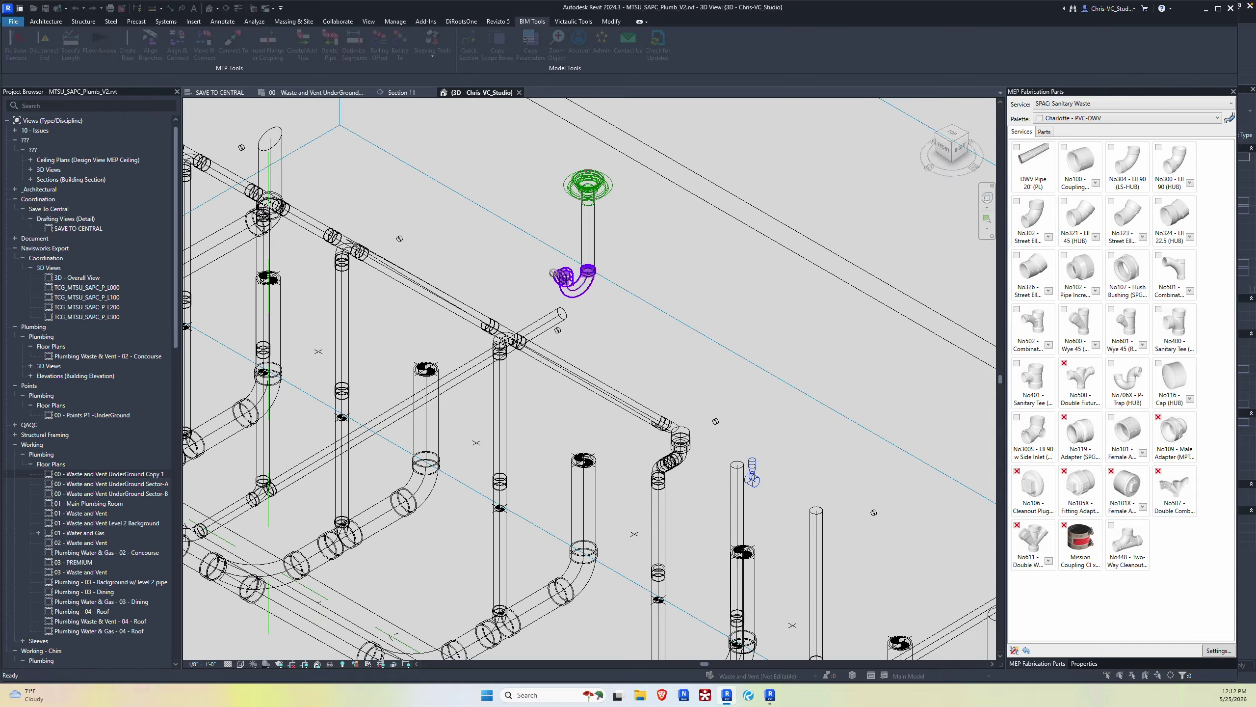
Step: Align and connect the second floor drain's P-trap to the open end of its branch pipe
{"action": "scroll", "coordinate": [627, 405], "scroll_direction": "down", "scroll_amount": 1}
{"action": "middle_click_drag", "start_coordinate": [835, 538], "coordinate": [723, 425]}
{"action": "left_click", "coordinate": [792, 446]}
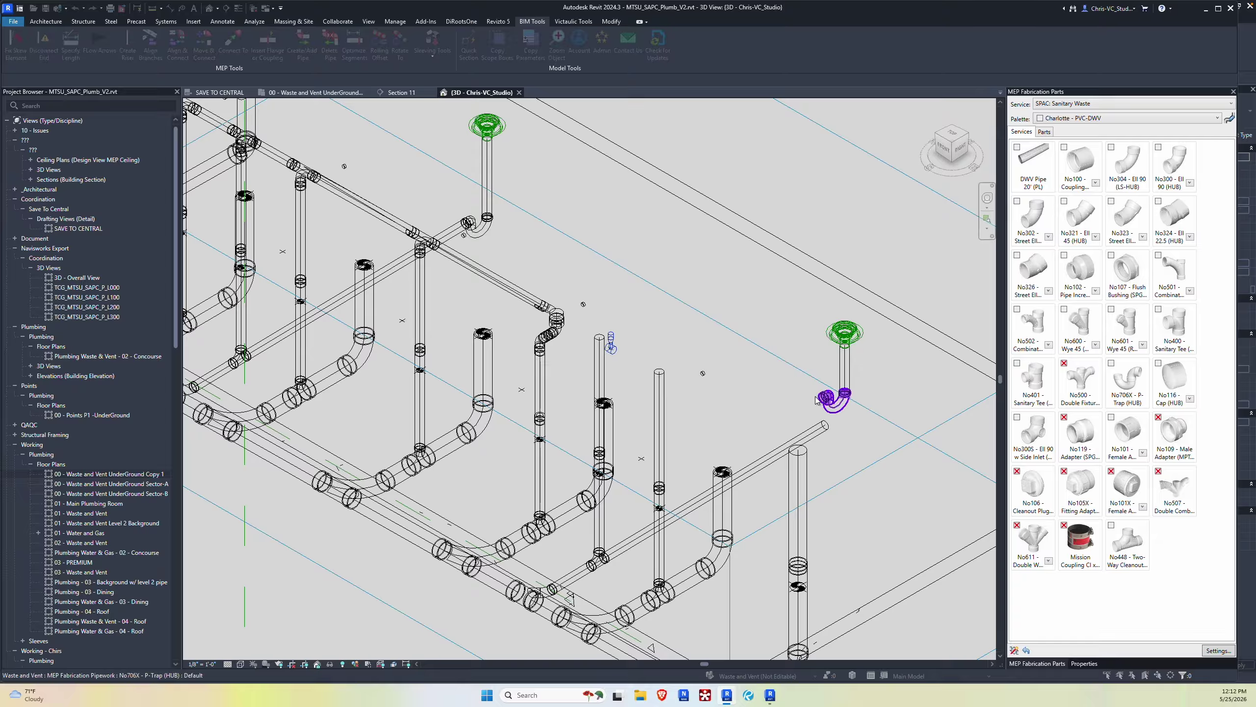
{"action": "left_click", "coordinate": [814, 399]}
{"action": "scroll", "coordinate": [752, 421], "scroll_direction": "down", "scroll_amount": 5}
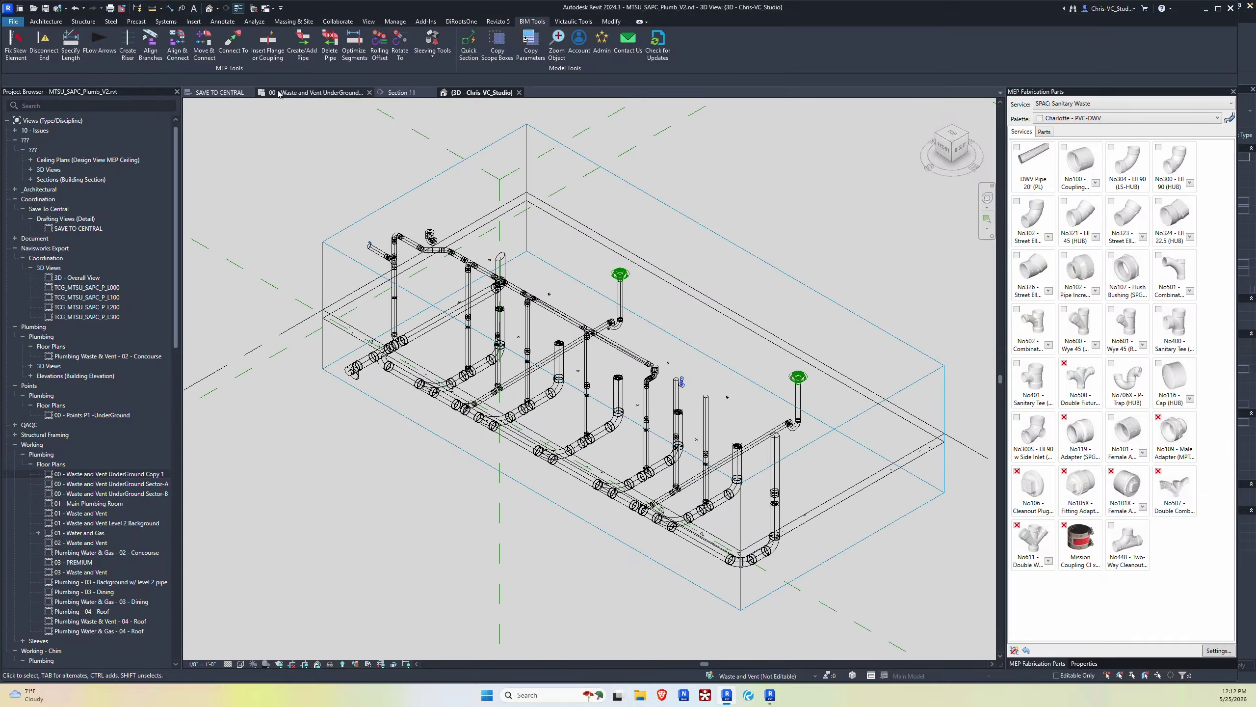
Step: In the underground plan, copy the floor sink with its P-trap and branch pipe so the copied branch pipe crosses the main
{"action": "left_click", "coordinate": [311, 92]}
{"action": "scroll", "coordinate": [542, 418], "scroll_direction": "down", "scroll_amount": 4}
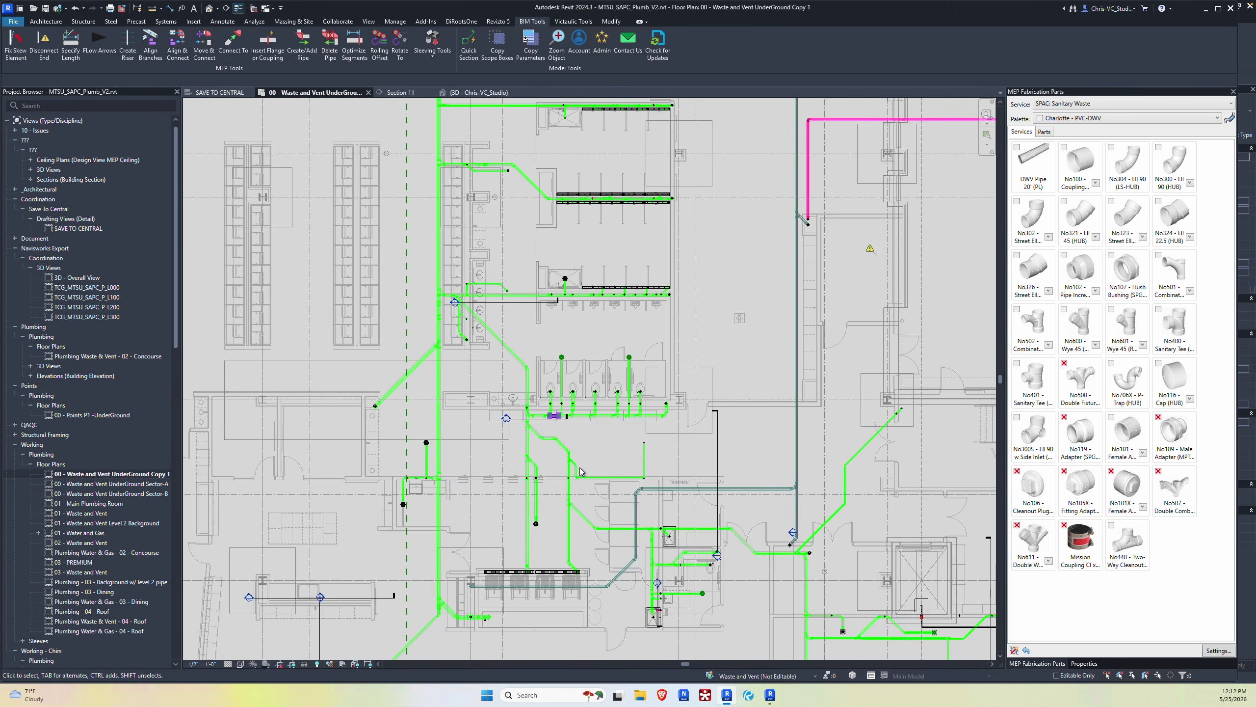
{"action": "scroll", "coordinate": [815, 407], "scroll_direction": "up", "scroll_amount": 5}
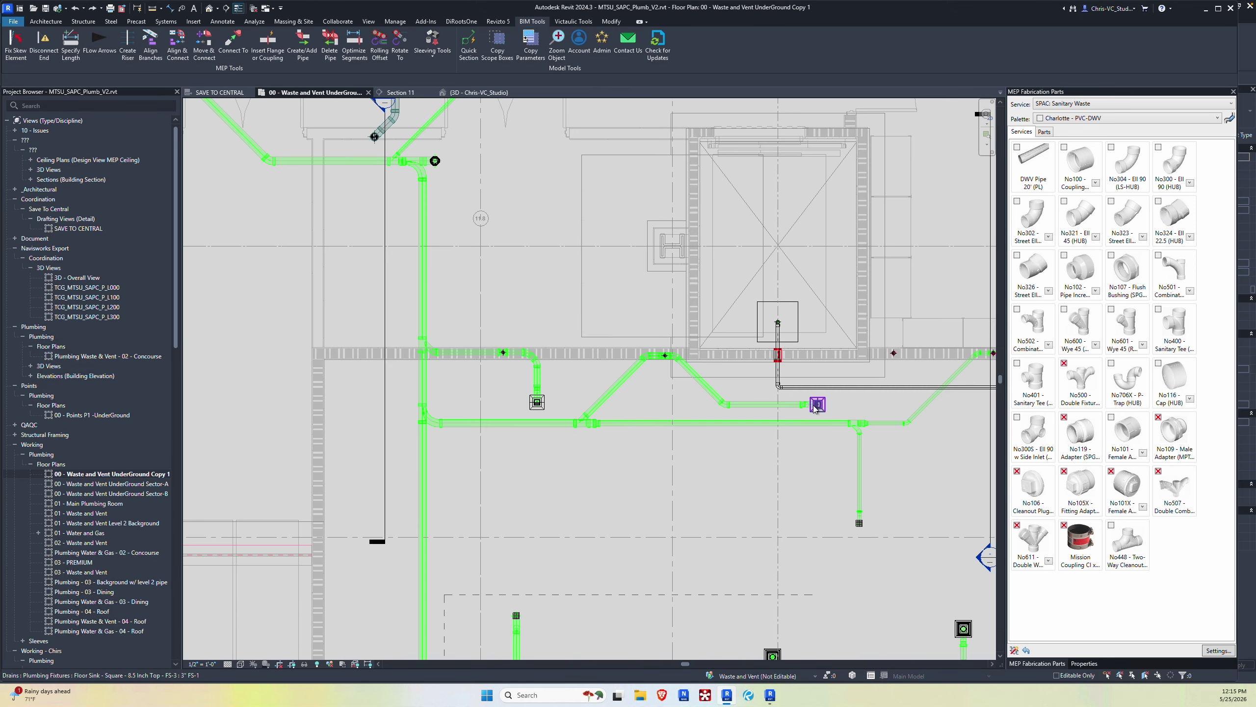
{"action": "scroll", "coordinate": [765, 415], "scroll_direction": "down", "scroll_amount": 2}
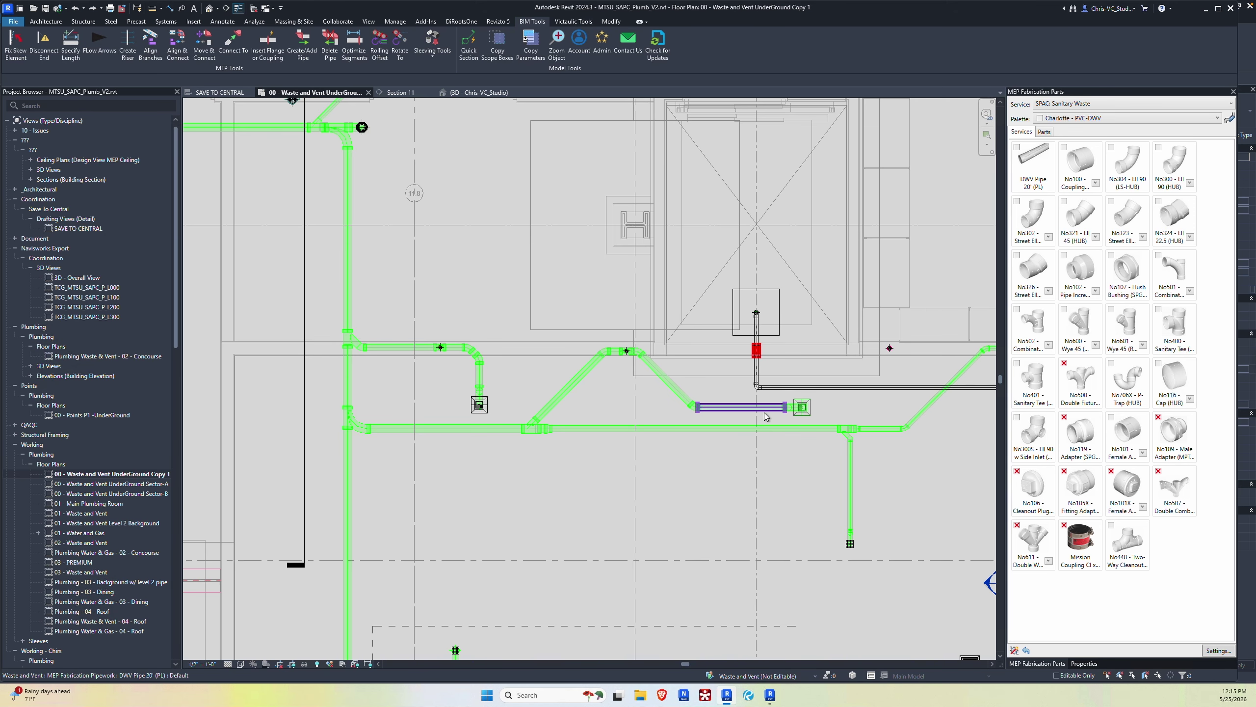
{"action": "scroll", "coordinate": [805, 412], "scroll_direction": "up", "scroll_amount": 2}
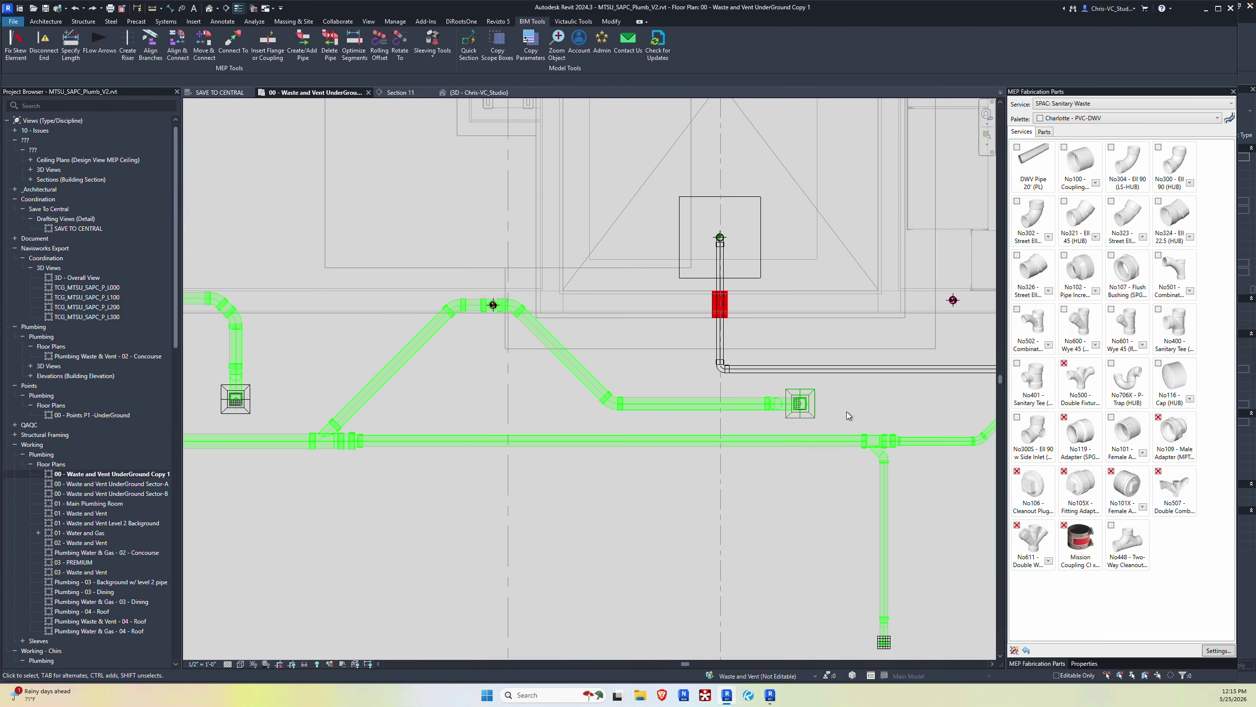
{"action": "left_click_drag", "start_coordinate": [847, 412], "coordinate": [743, 392]}
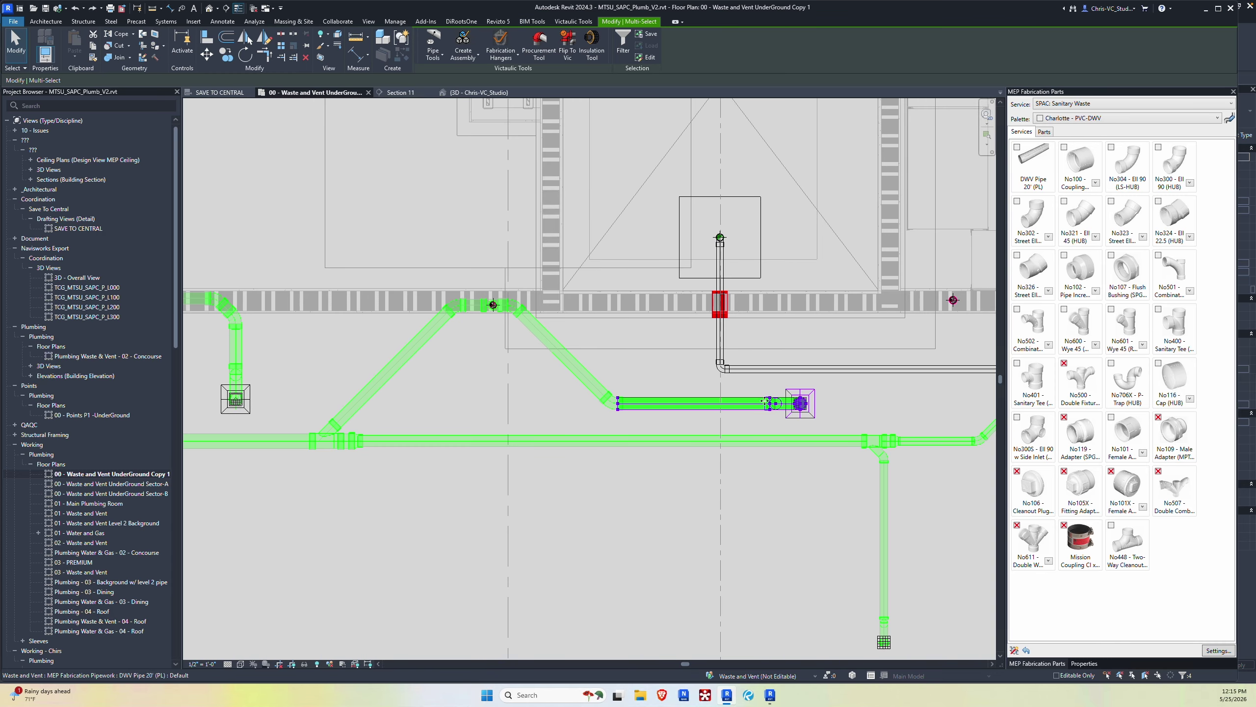
{"action": "left_click", "coordinate": [225, 55]}
{"action": "left_click", "coordinate": [800, 403]}
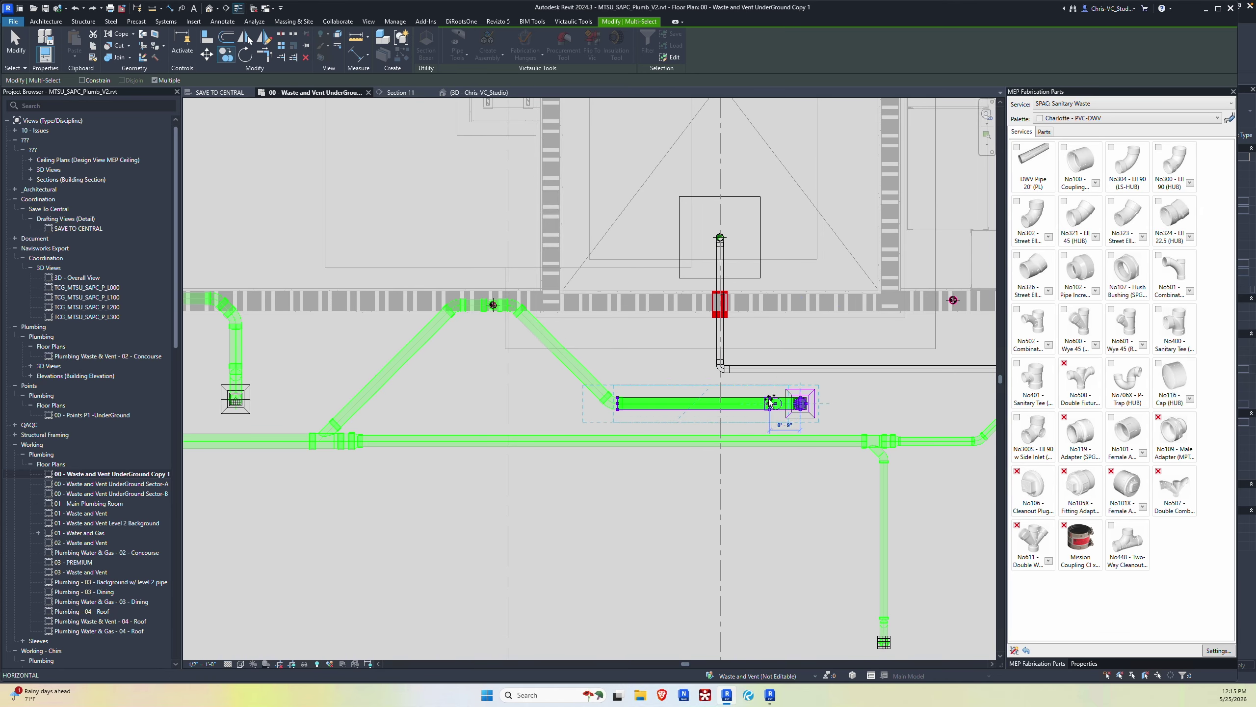
{"action": "scroll", "coordinate": [503, 485], "scroll_direction": "down", "scroll_amount": 2}
{"action": "middle_click_drag", "start_coordinate": [517, 498], "coordinate": [744, 443]}
{"action": "scroll", "coordinate": [608, 447], "scroll_direction": "up", "scroll_amount": 2}
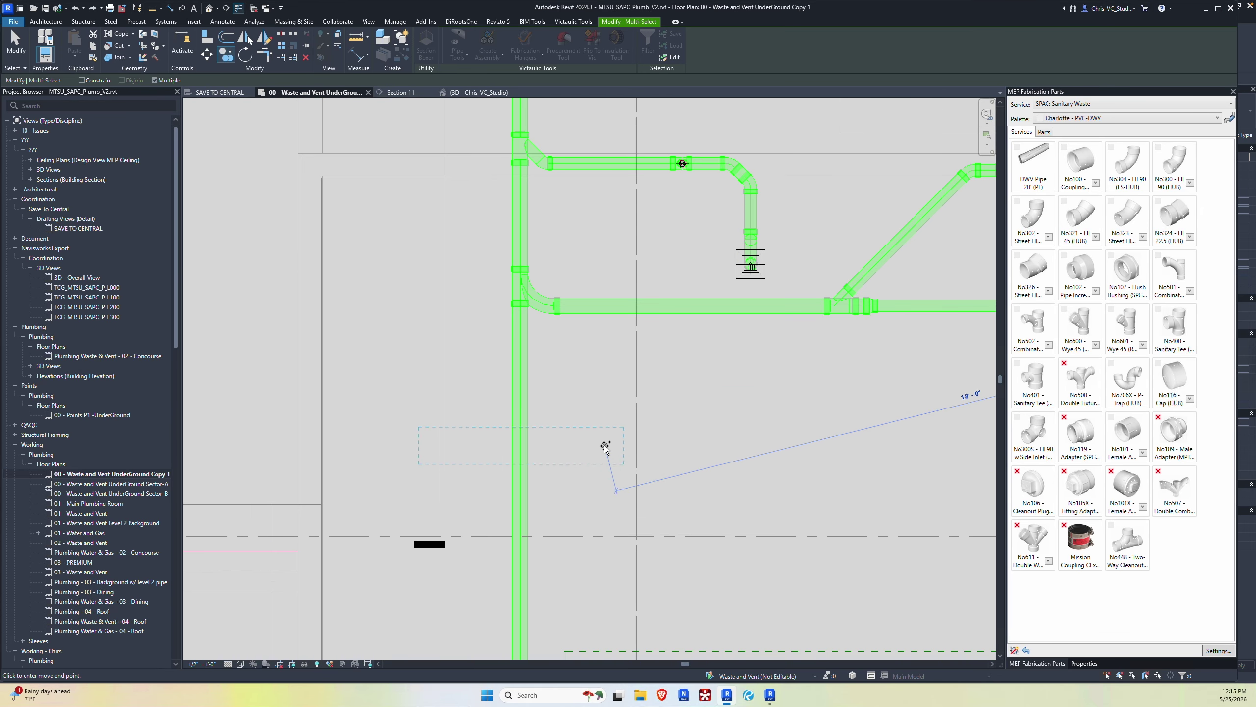
{"action": "left_click", "coordinate": [654, 448]}
{"action": "key", "text": "Escape"}
{"action": "key", "text": "Escape"}
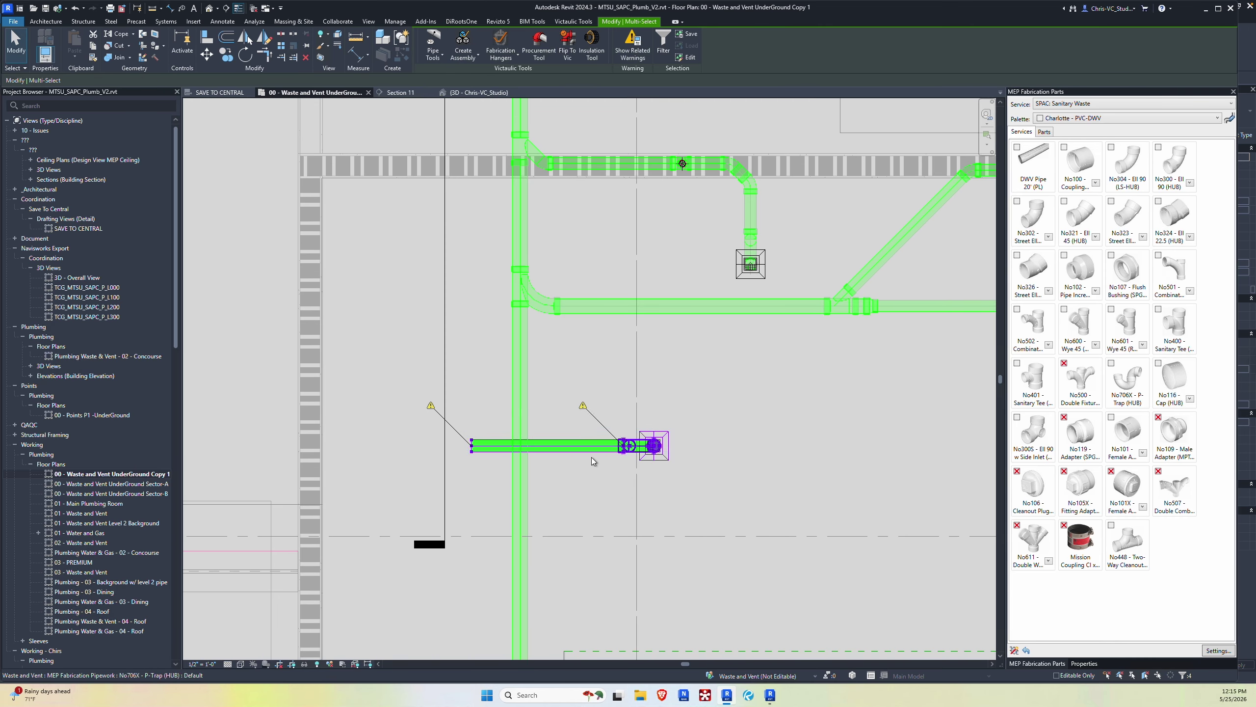
Step: Create a quick section looking at the copied floor sink branch, open it and set its scale to 3" = 1'-0"
{"action": "scroll", "coordinate": [594, 460], "scroll_direction": "up", "scroll_amount": 3}
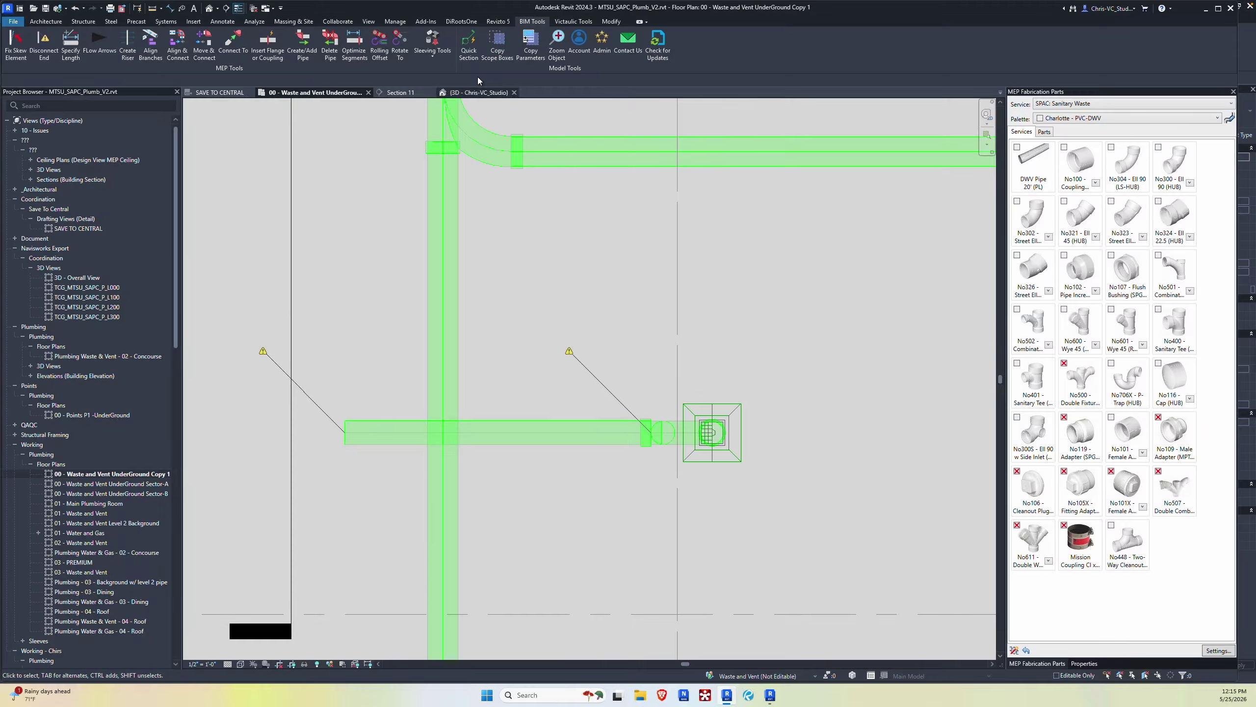
{"action": "left_click", "coordinate": [468, 46]}
{"action": "left_click", "coordinate": [607, 448]}
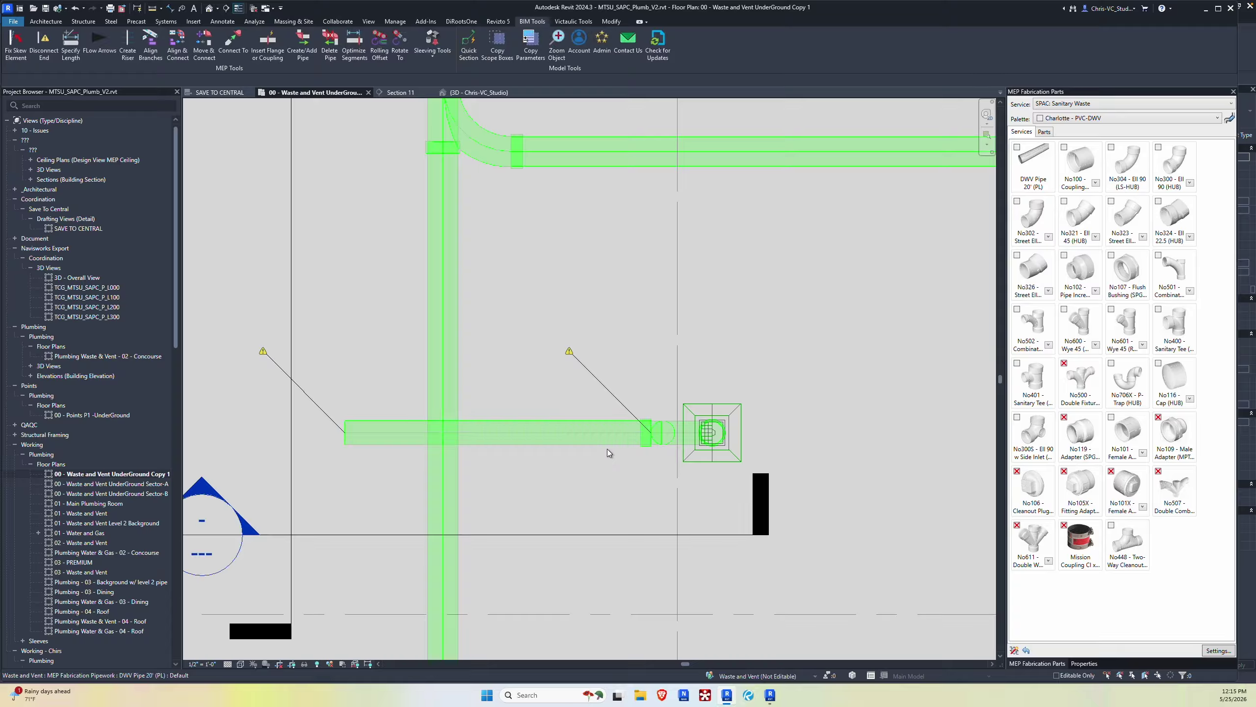
{"action": "right_click", "coordinate": [622, 537]}
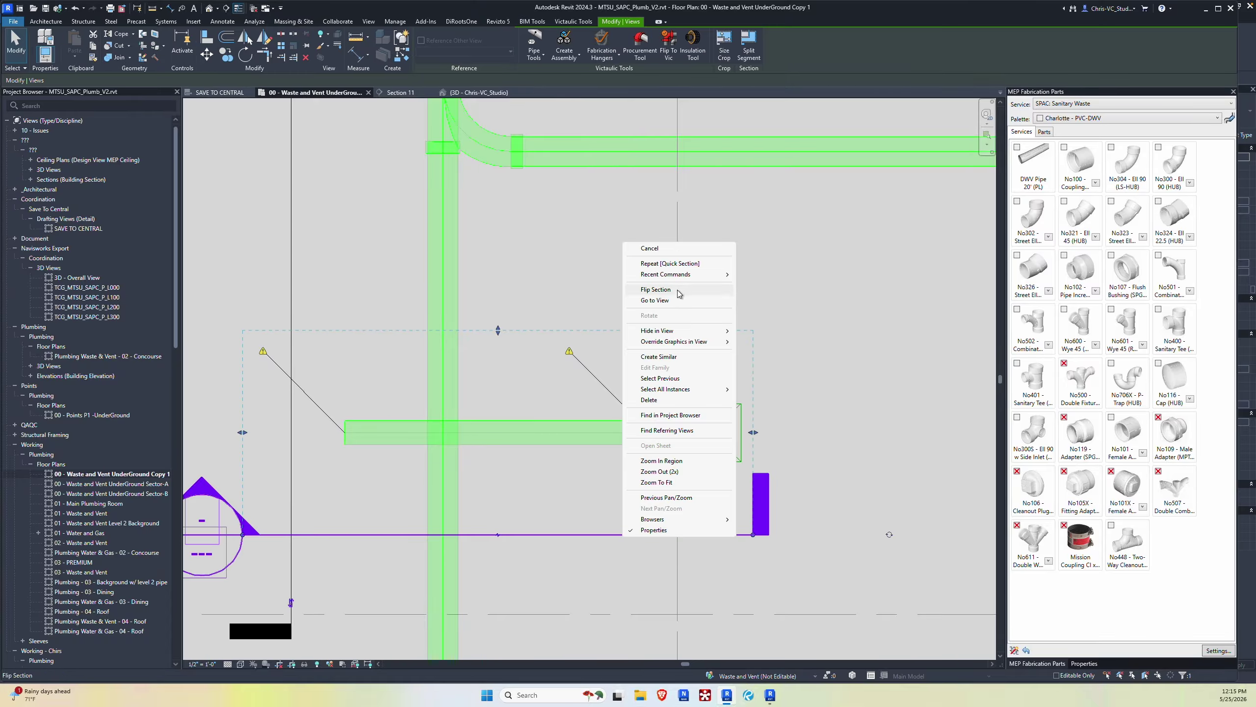
{"action": "left_click", "coordinate": [643, 293]}
{"action": "left_click", "coordinate": [203, 664]}
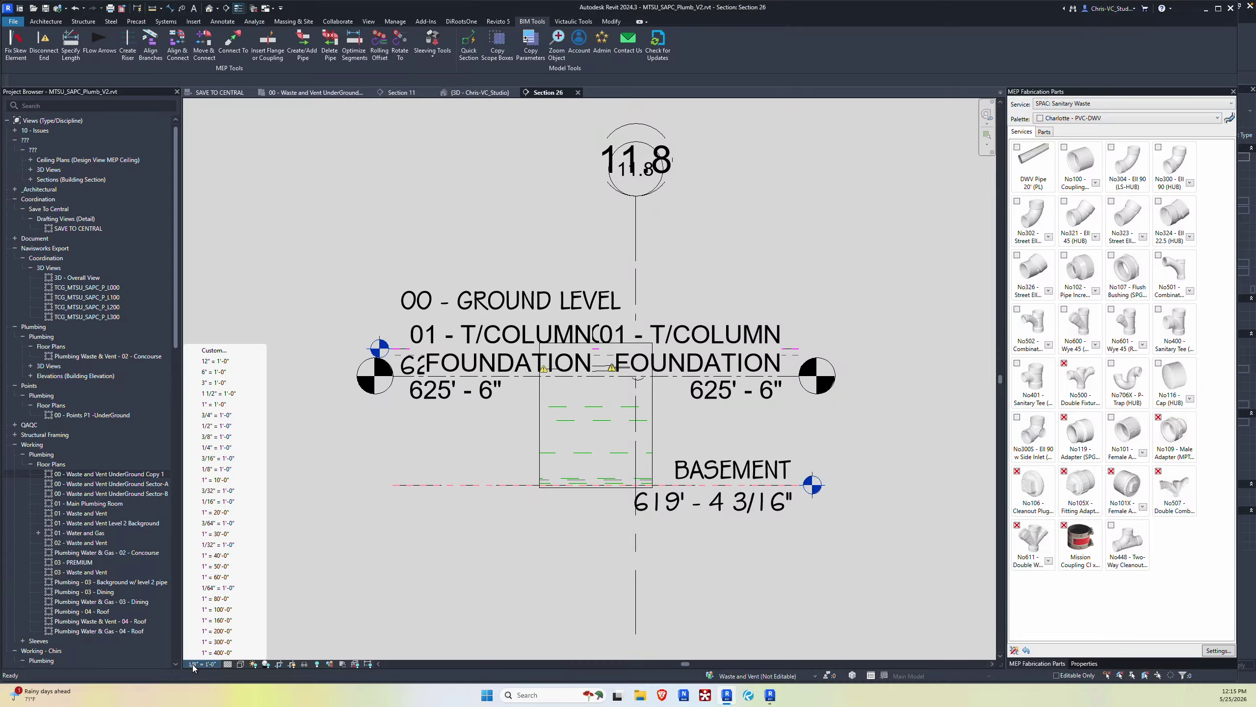
{"action": "left_click", "coordinate": [214, 382]}
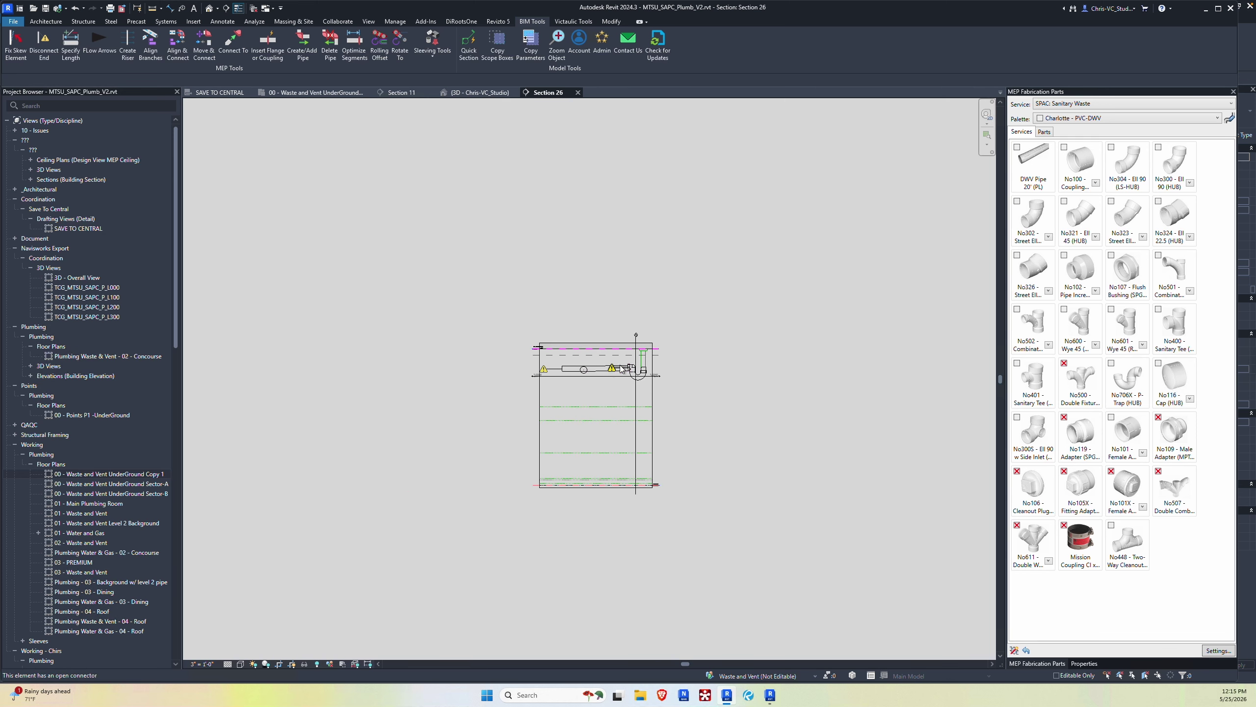
Step: Align and connect the copied floor sink's P-trap to the end of its branch pipe in the section
{"action": "scroll", "coordinate": [715, 367], "scroll_direction": "up", "scroll_amount": 2}
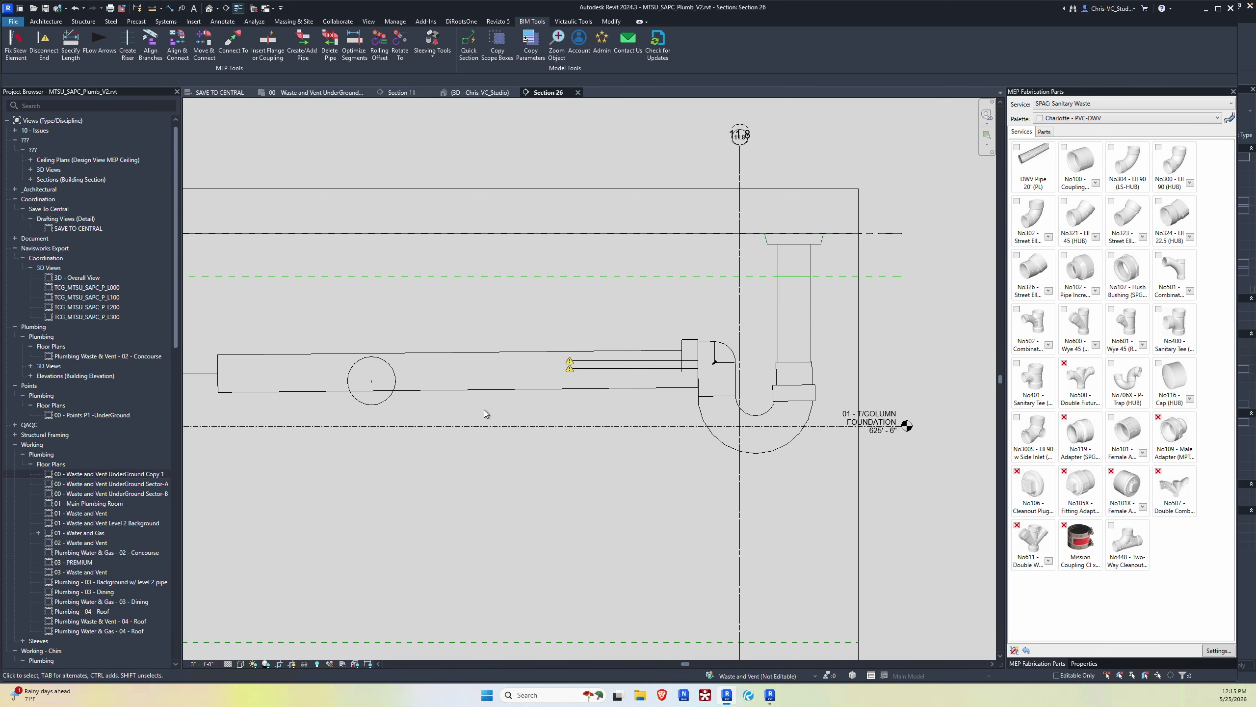
{"action": "scroll", "coordinate": [567, 393], "scroll_direction": "down", "scroll_amount": 2}
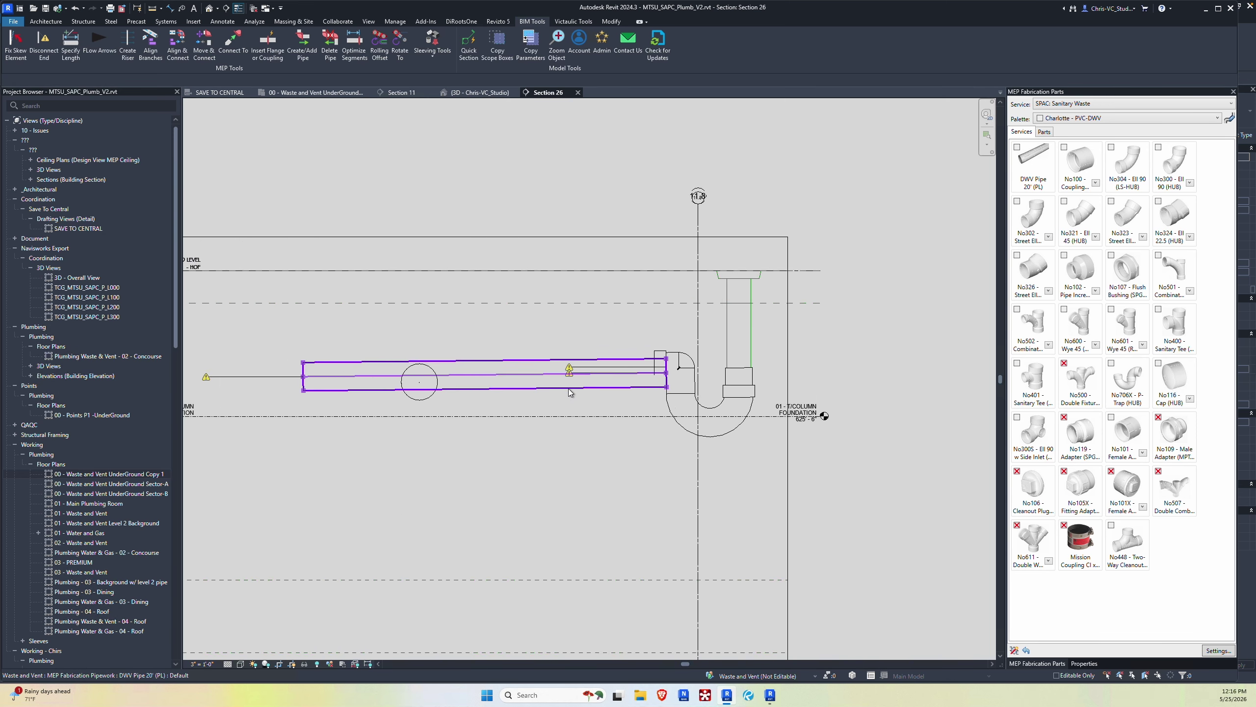
{"action": "left_click", "coordinate": [184, 61]}
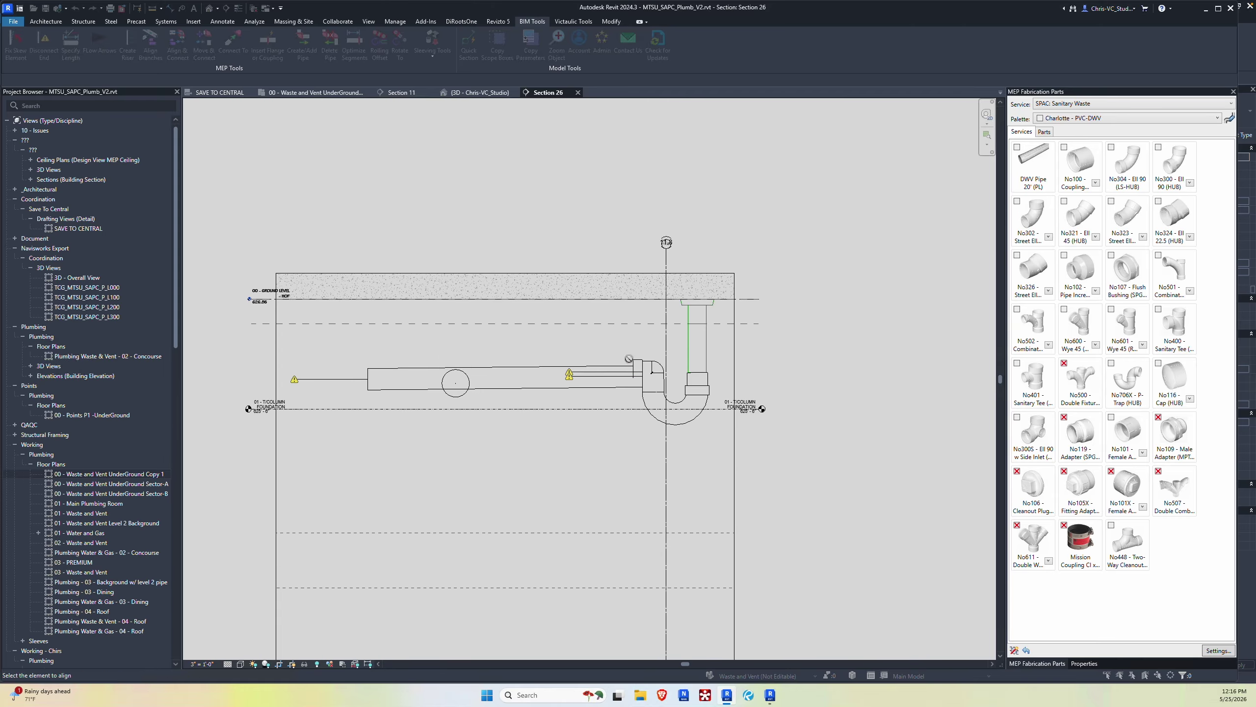
{"action": "left_click", "coordinate": [598, 388]}
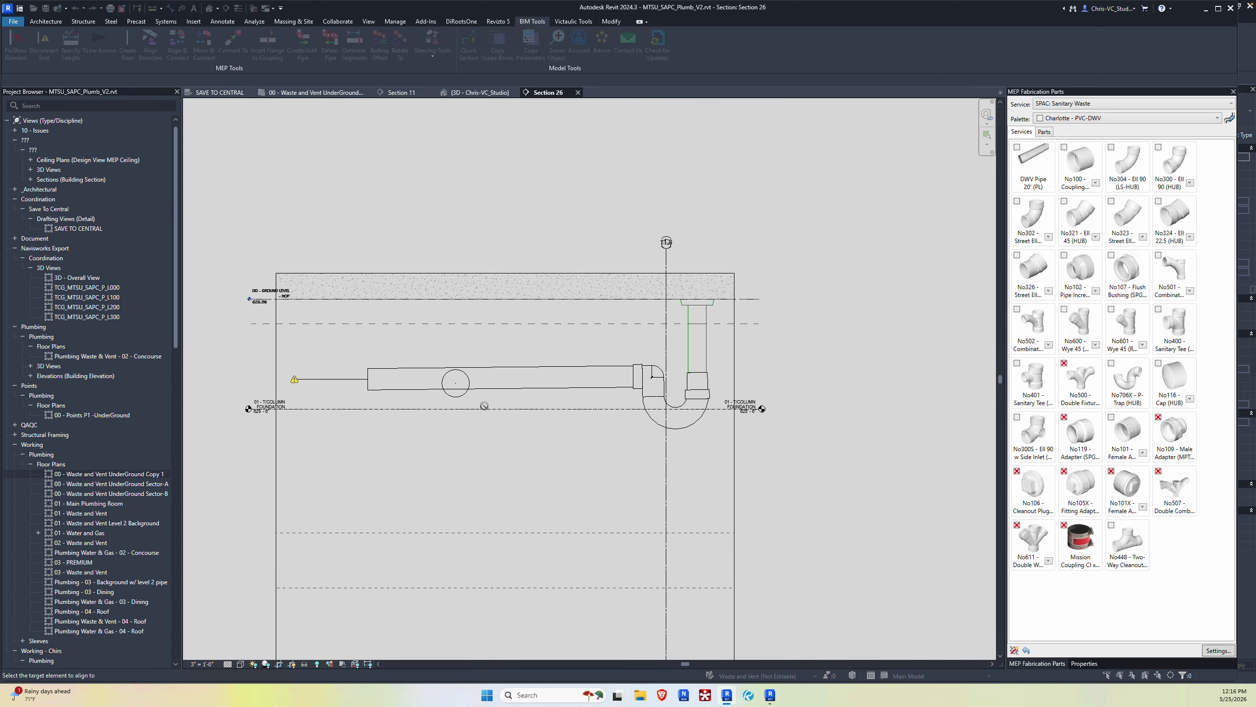
{"action": "left_click", "coordinate": [505, 390]}
{"action": "scroll", "coordinate": [504, 392], "scroll_direction": "up", "scroll_amount": 3}
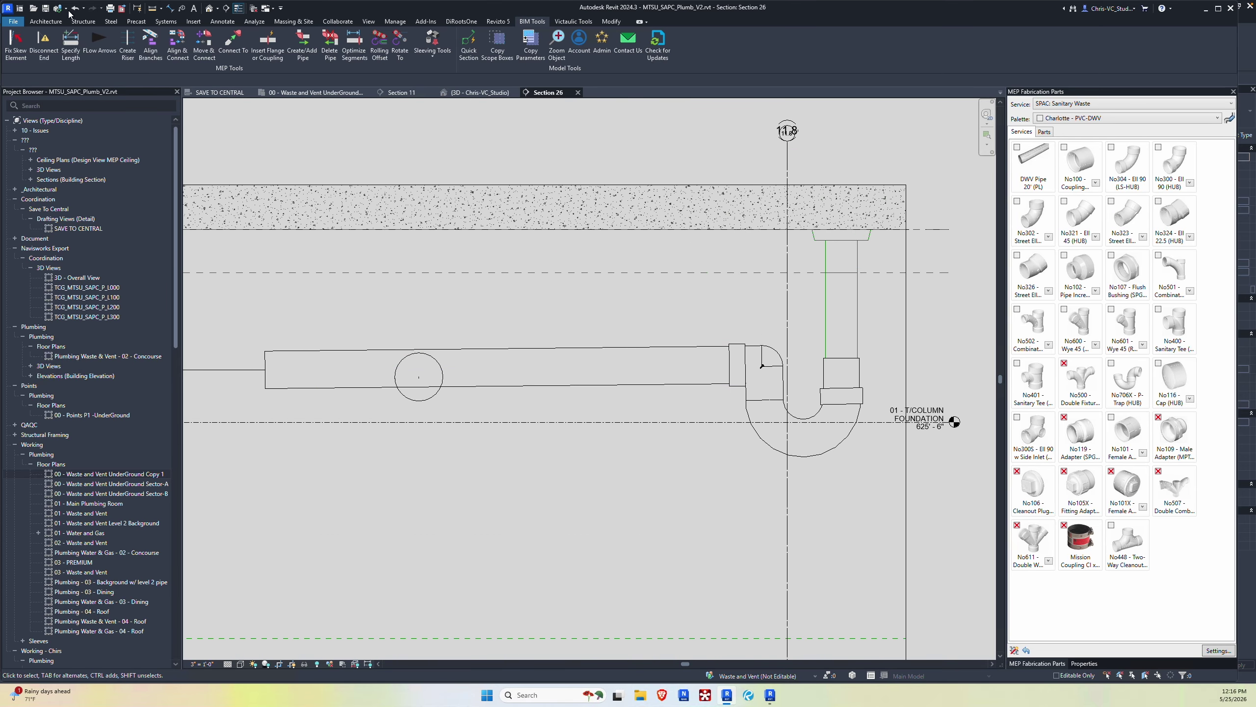
Step: Use Align Branches to match the floor sink branch to the main's elevation, and check the alignment in the section
{"action": "left_click", "coordinate": [150, 45]}
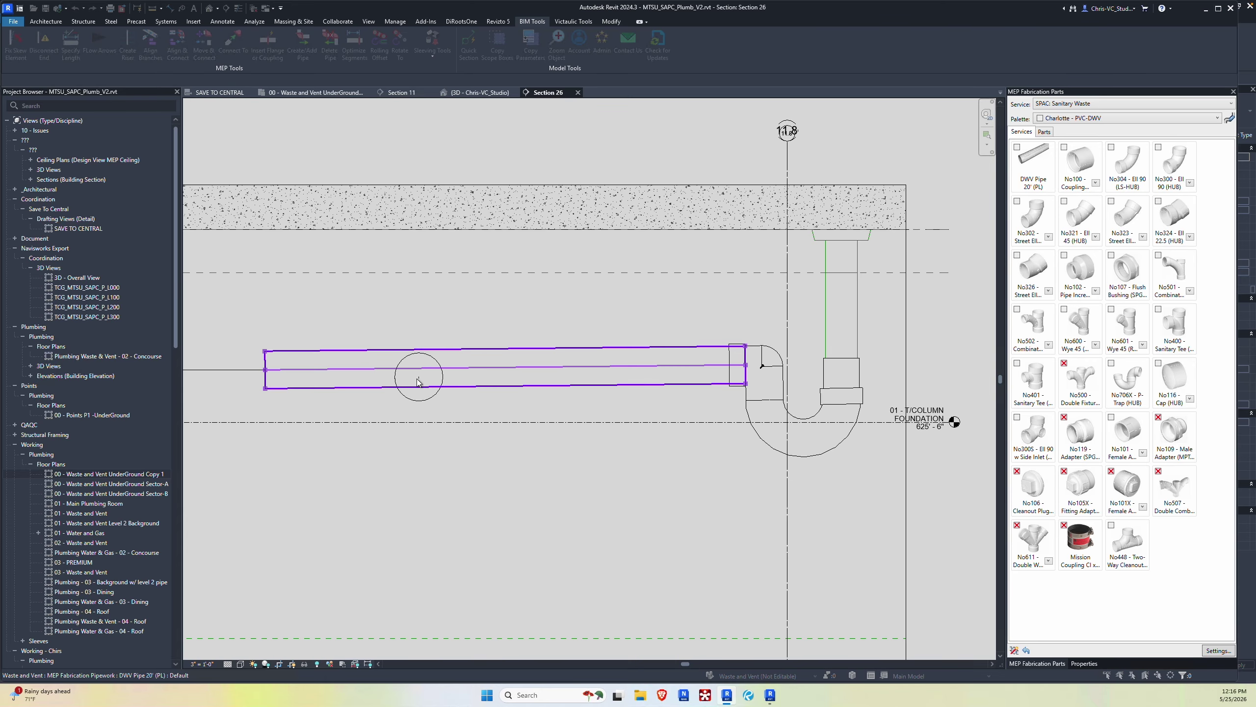
{"action": "left_click", "coordinate": [437, 401]}
{"action": "left_click", "coordinate": [526, 393]}
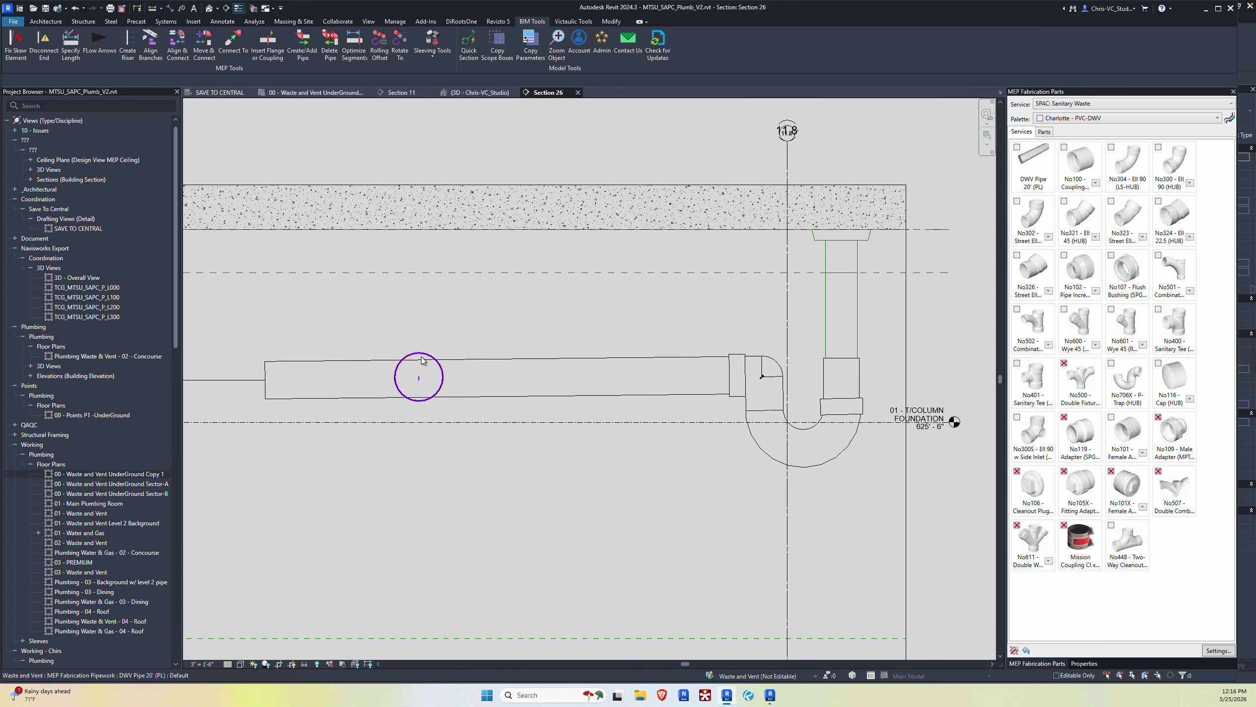
{"action": "left_click", "coordinate": [618, 357]}
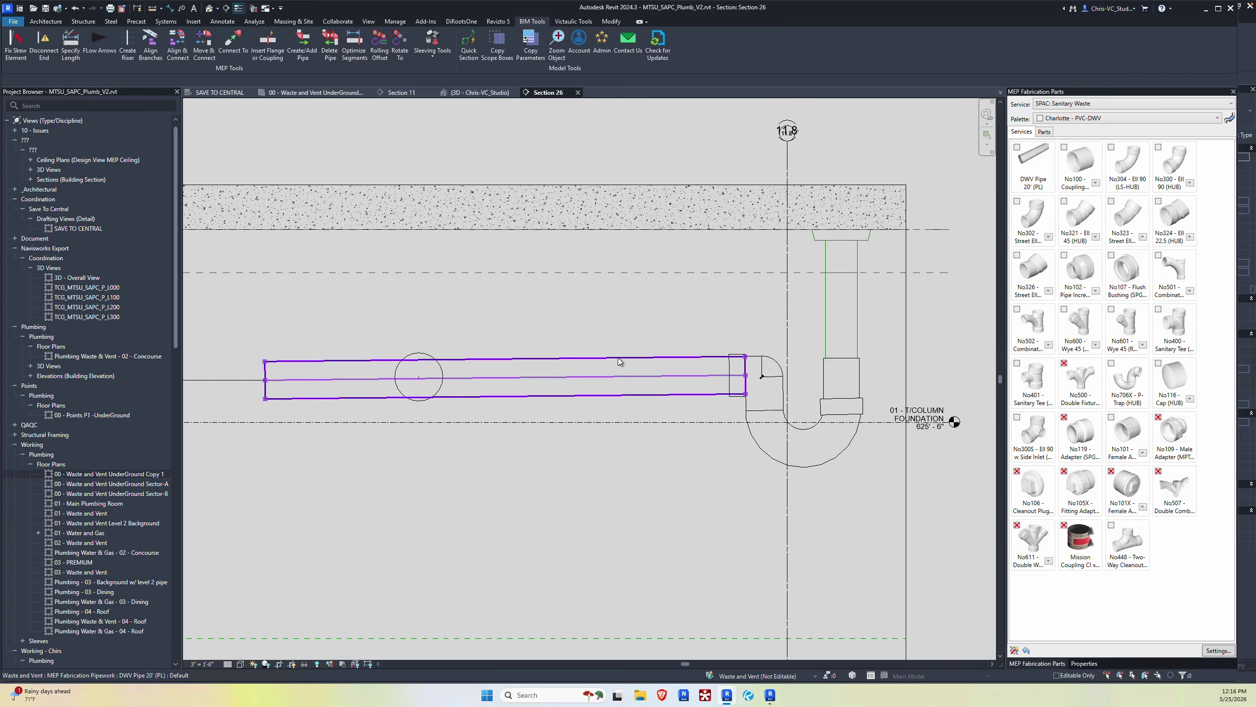
{"action": "scroll", "coordinate": [618, 357], "scroll_direction": "down", "scroll_amount": 2}
{"action": "scroll", "coordinate": [510, 373], "scroll_direction": "up", "scroll_amount": 2}
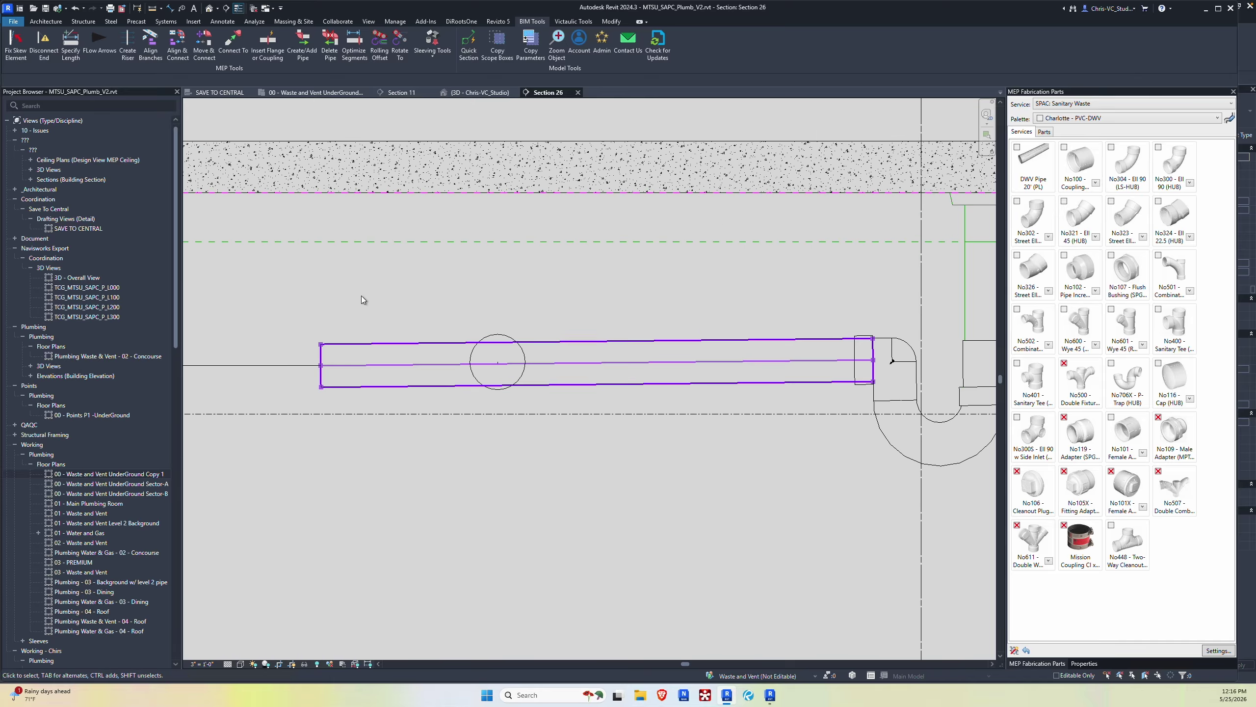
{"action": "left_click", "coordinate": [387, 284]}
Step: In the underground plan, unpin the main and pull the floor sink branch's open end into it to connect them with a wye
{"action": "left_click", "coordinate": [296, 93]}
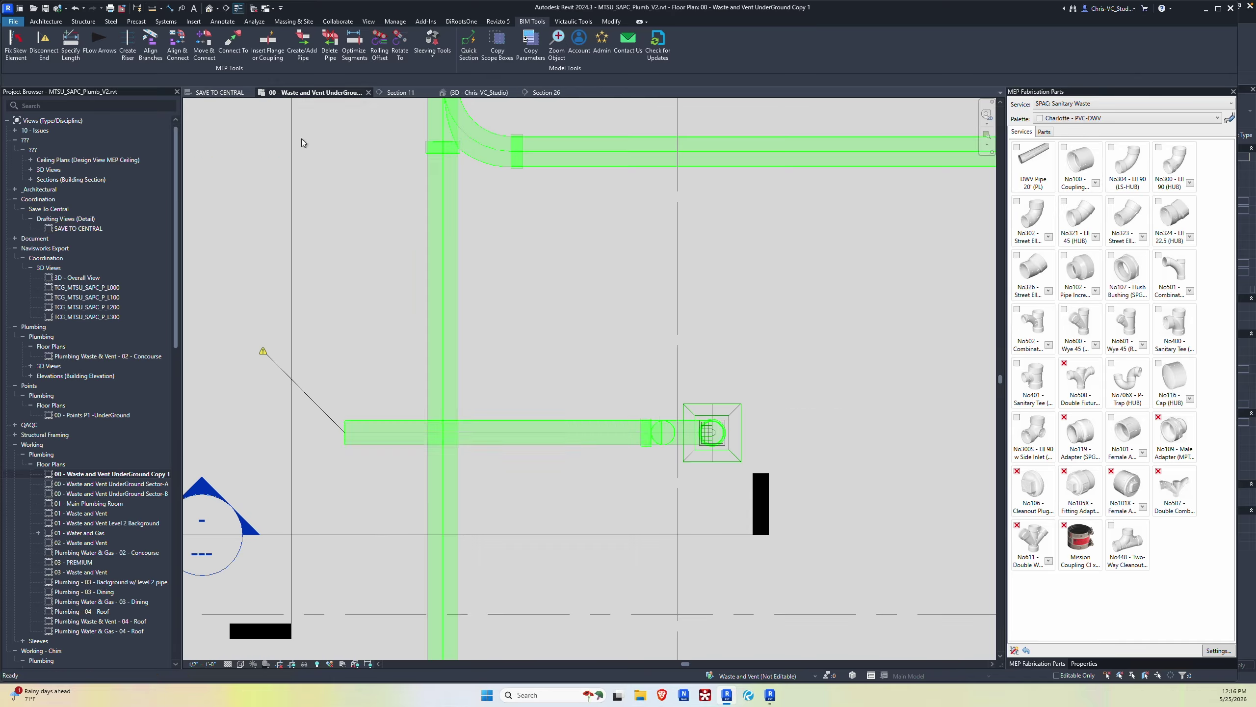
{"action": "left_click", "coordinate": [458, 356]}
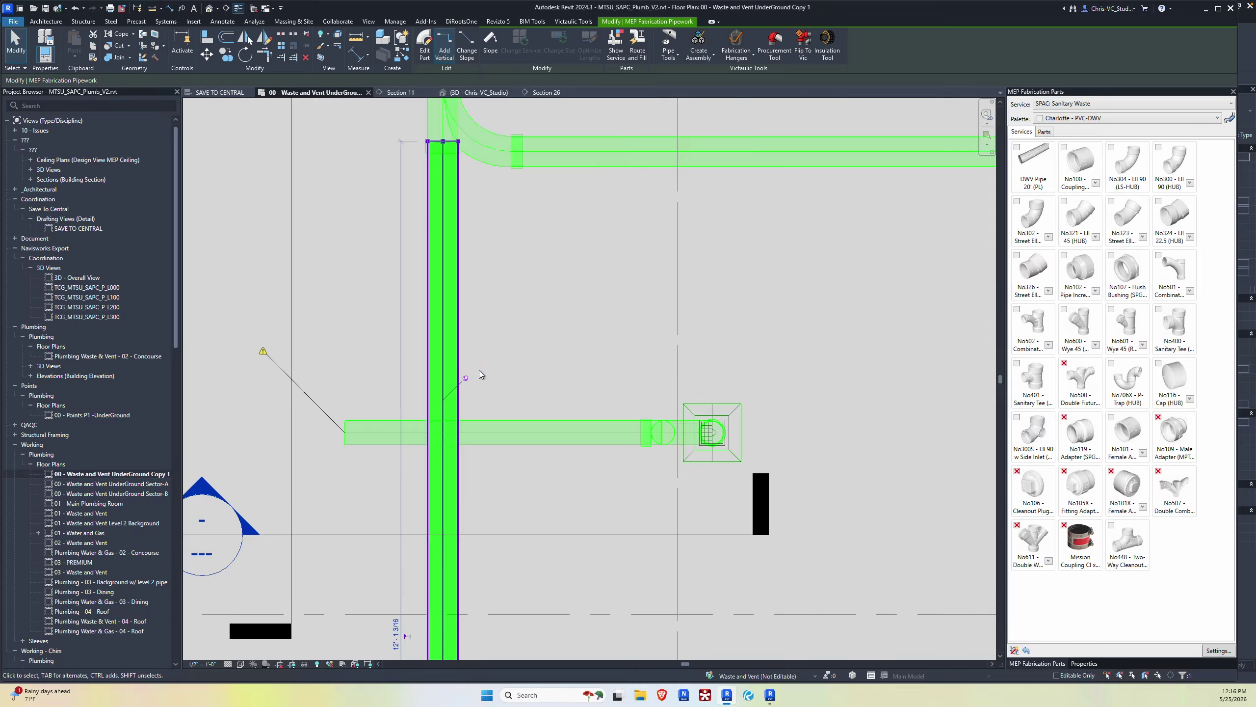
{"action": "scroll", "coordinate": [477, 391], "scroll_direction": "down", "scroll_amount": 4}
{"action": "scroll", "coordinate": [497, 405], "scroll_direction": "up", "scroll_amount": 3}
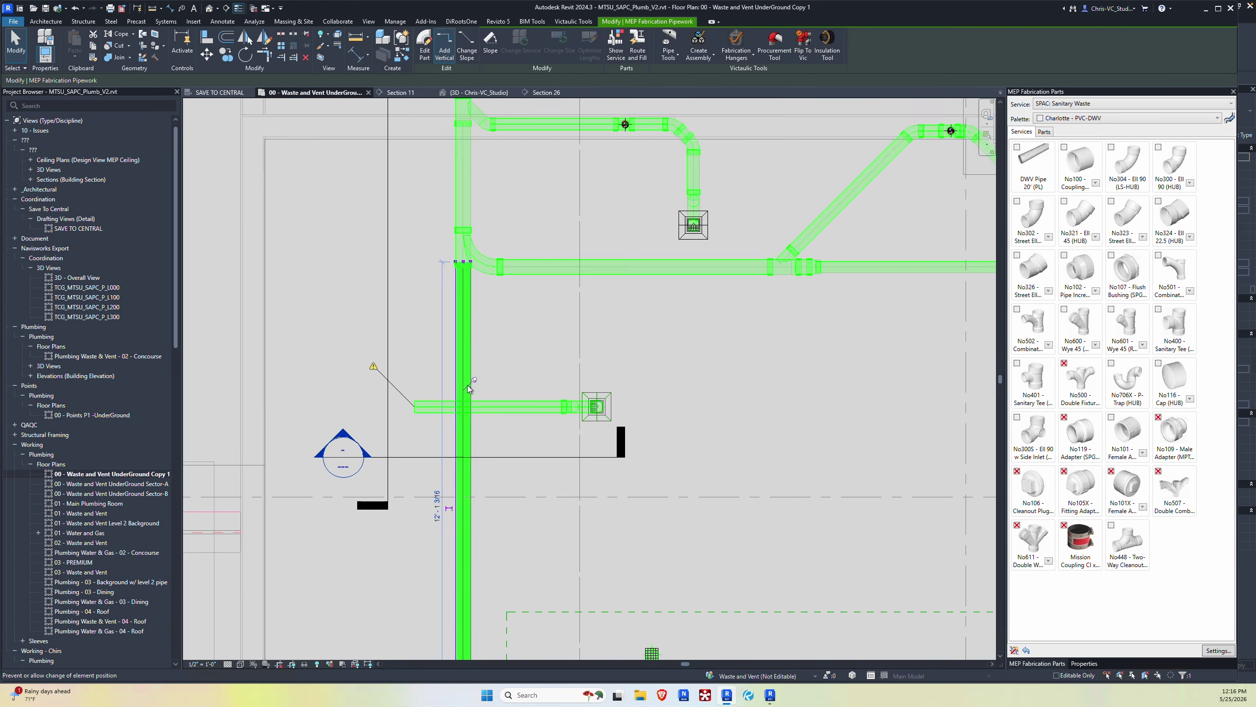
{"action": "left_click", "coordinate": [475, 378]}
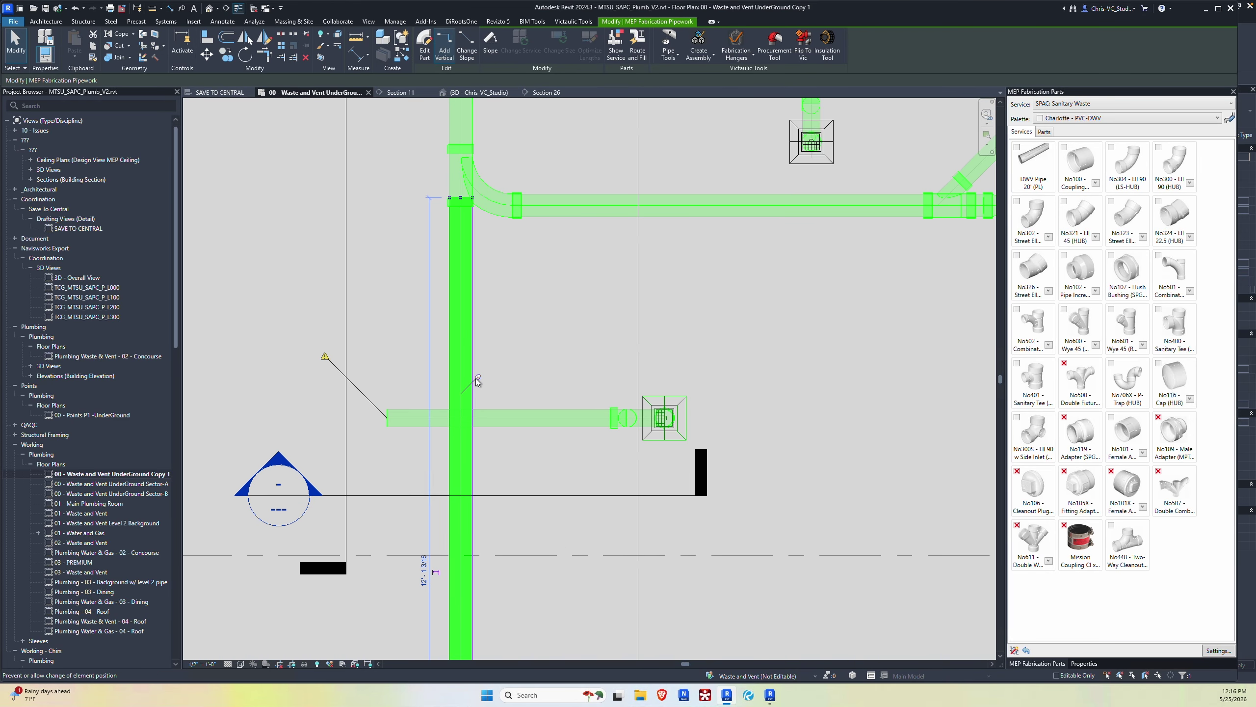
{"action": "left_click", "coordinate": [514, 418]}
{"action": "scroll", "coordinate": [520, 422], "scroll_direction": "down", "scroll_amount": 2}
{"action": "scroll", "coordinate": [520, 422], "scroll_direction": "down", "scroll_amount": 2}
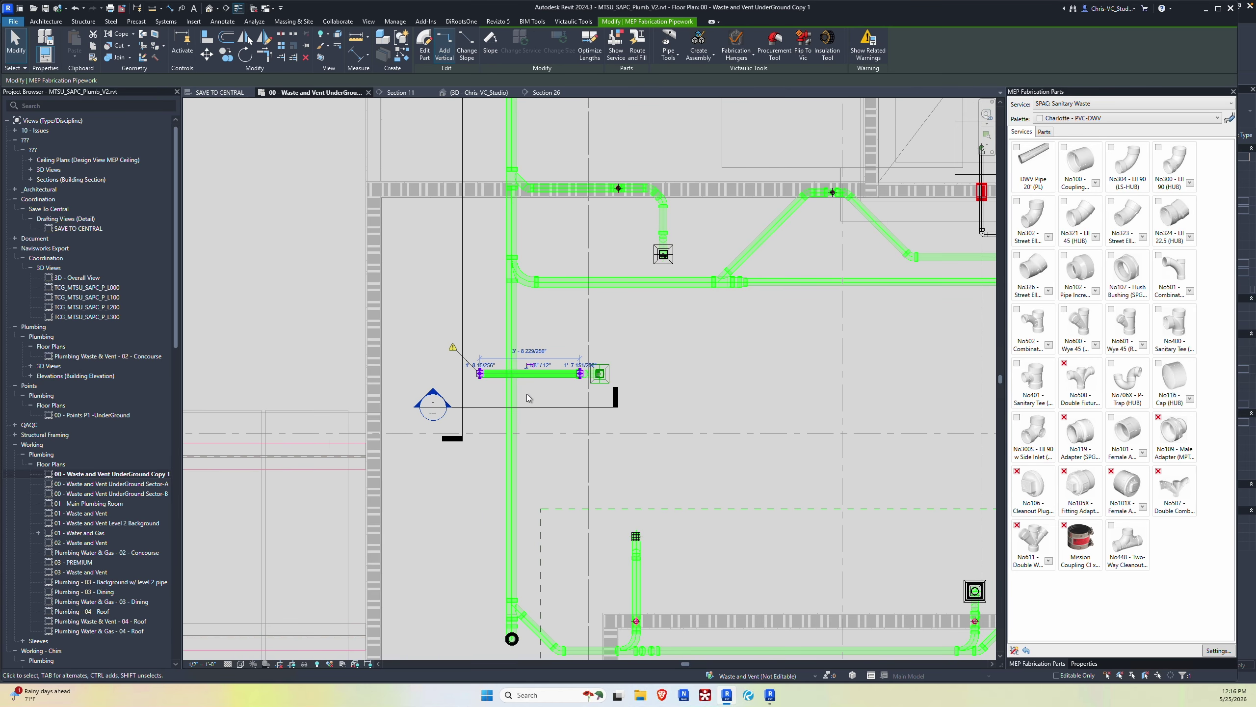
{"action": "left_click_drag", "start_coordinate": [480, 373], "coordinate": [557, 396]}
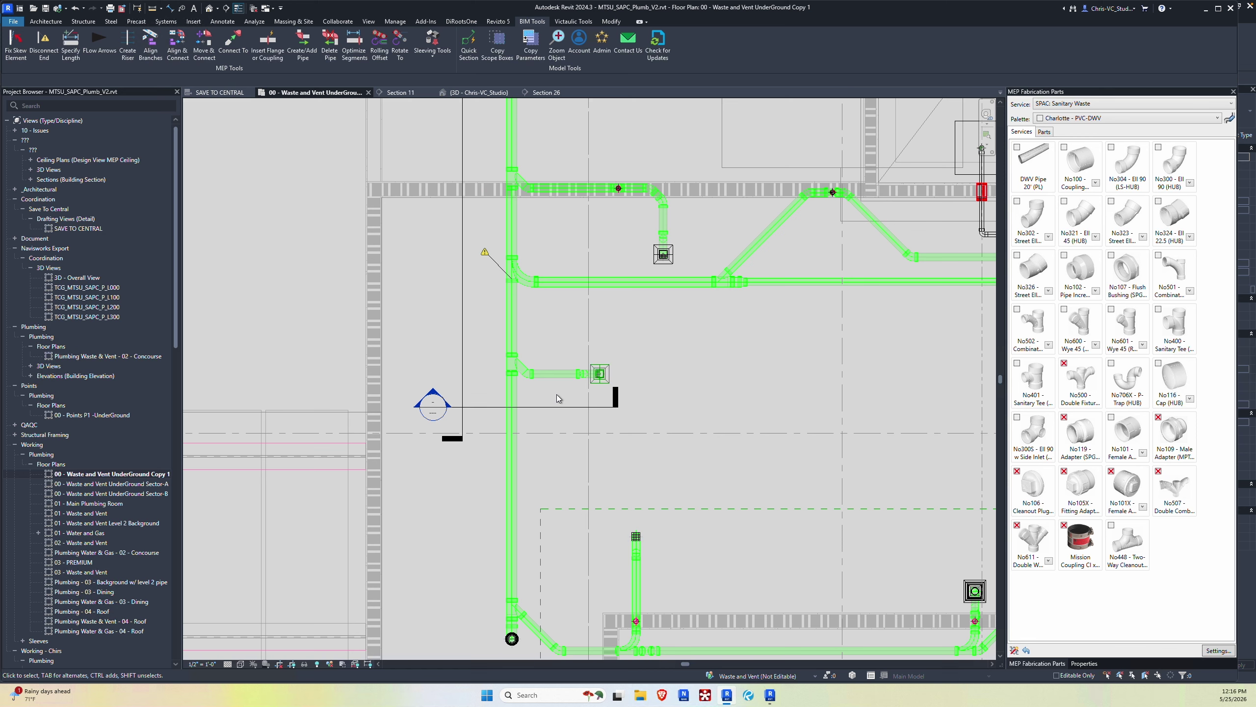
Step: Reconnect the main segment above the new wye to the existing branch fitting to close the open joint
{"action": "left_click", "coordinate": [513, 351]}
{"action": "scroll", "coordinate": [514, 283], "scroll_direction": "up", "scroll_amount": 2}
{"action": "left_click_drag", "start_coordinate": [514, 282], "coordinate": [515, 282]}
{"action": "left_click", "coordinate": [565, 331]}
{"action": "scroll", "coordinate": [589, 366], "scroll_direction": "down", "scroll_amount": 2}
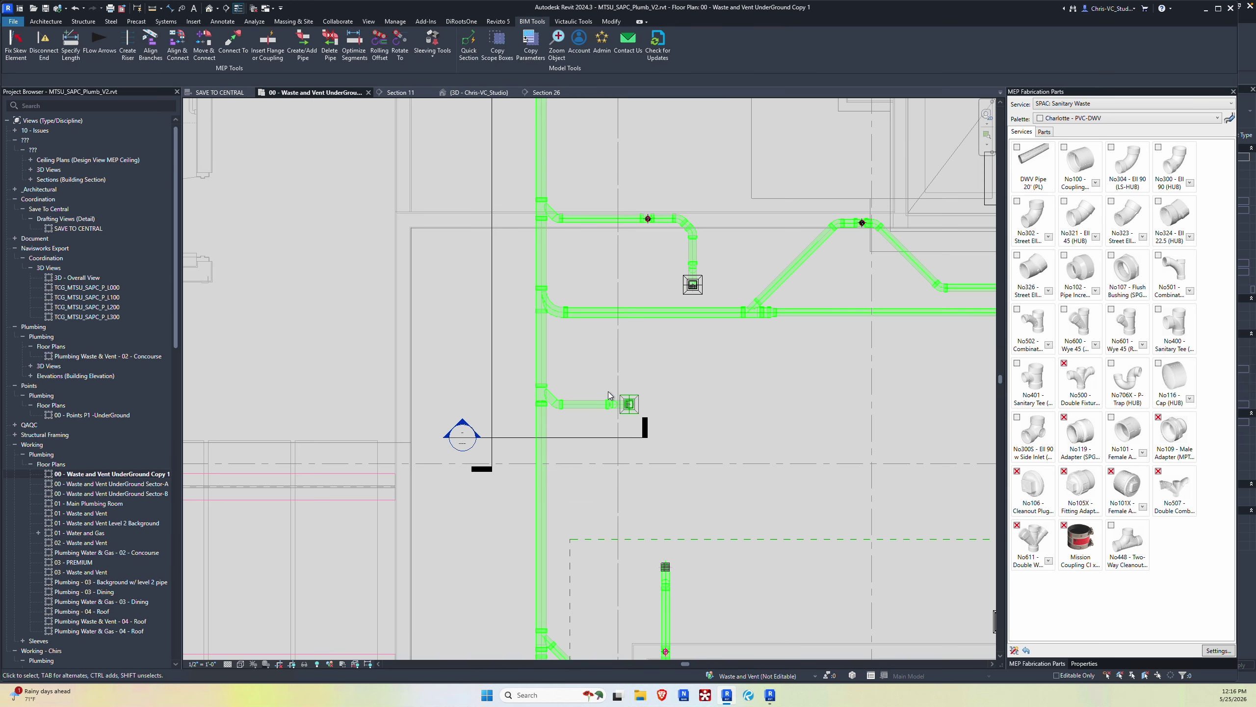
Step: Shorten the floor sink branch pipe away from the main and delete the wye that joins them
{"action": "scroll", "coordinate": [638, 356], "scroll_direction": "down", "scroll_amount": 2}
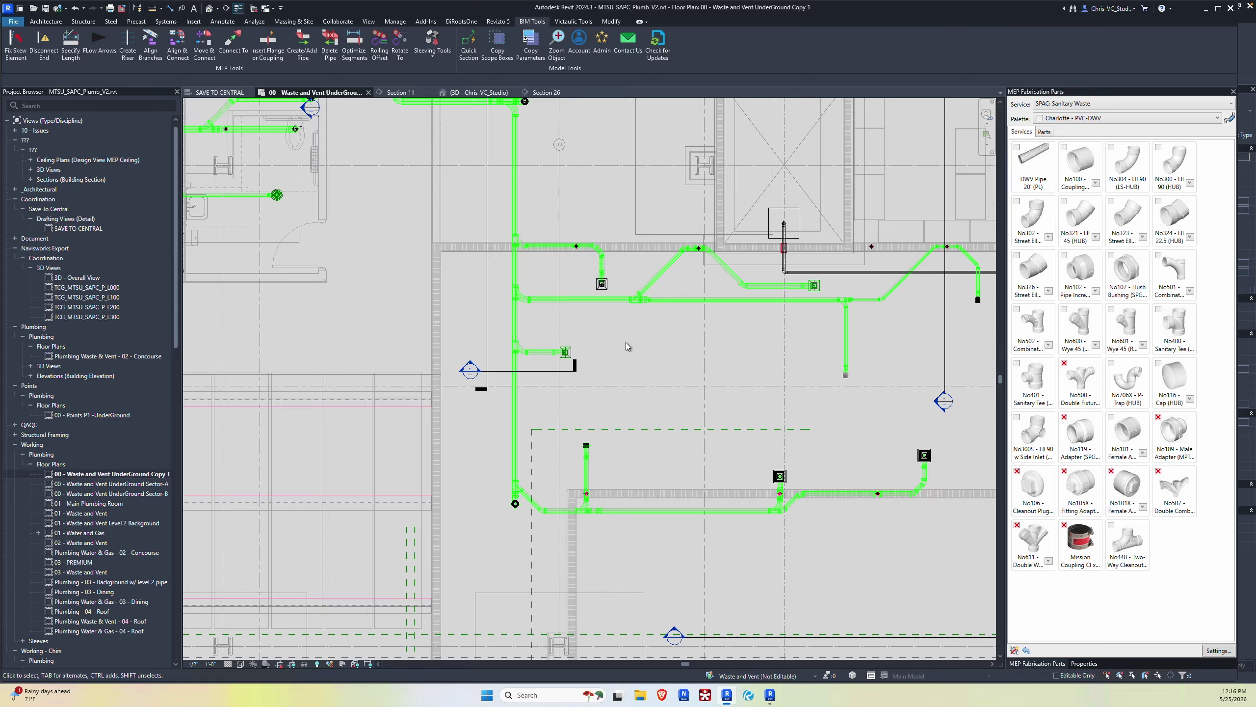
{"action": "scroll", "coordinate": [583, 336], "scroll_direction": "up", "scroll_amount": 3}
{"action": "scroll", "coordinate": [502, 376], "scroll_direction": "up", "scroll_amount": 2}
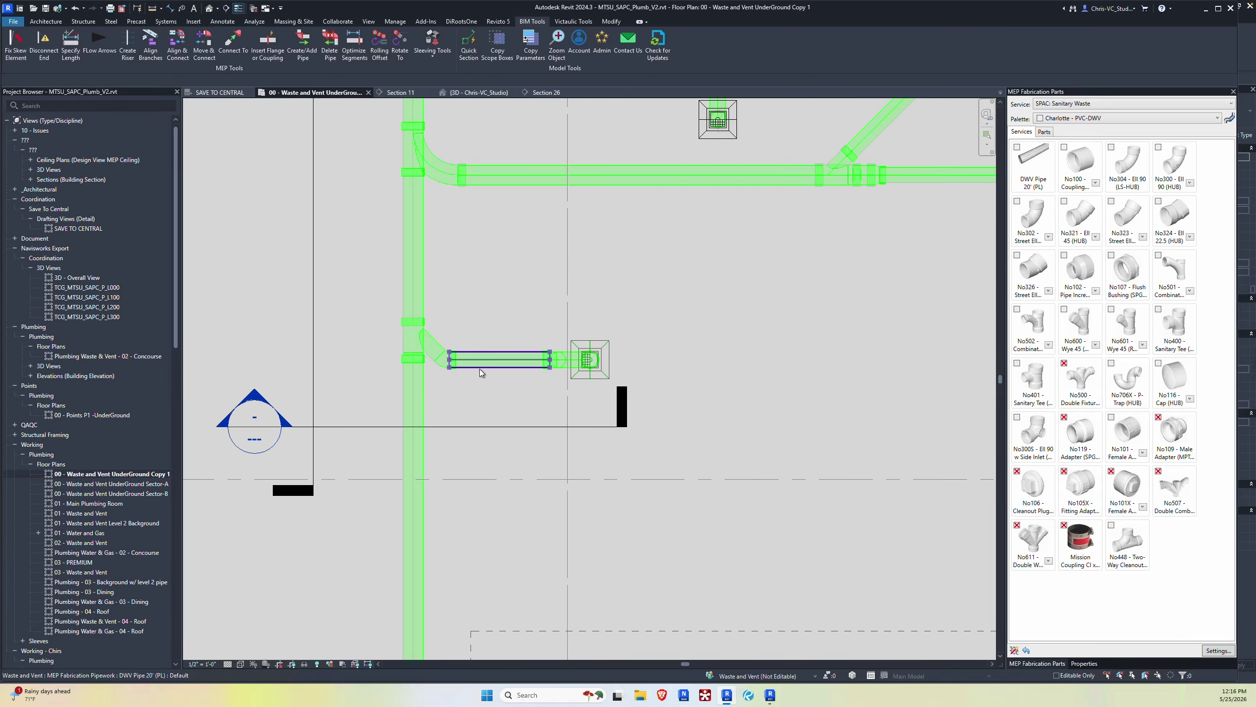
{"action": "left_click", "coordinate": [465, 366]}
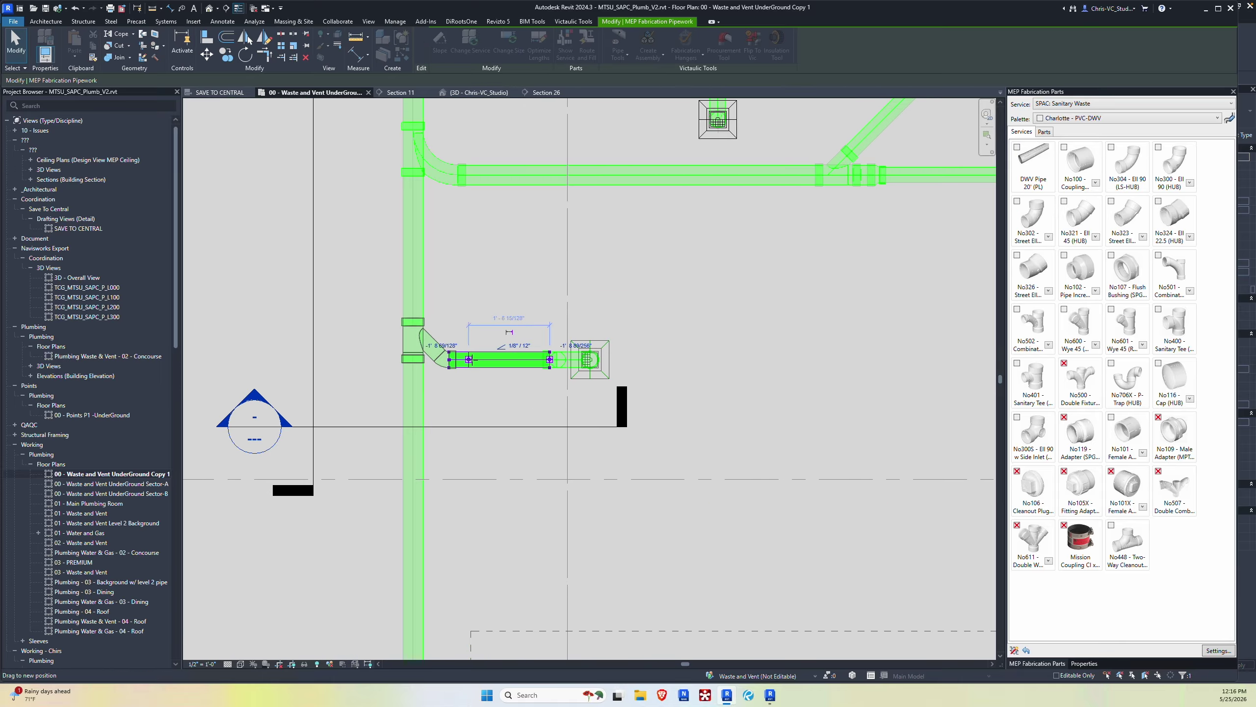
{"action": "key", "text": "Escape"}
{"action": "left_click_drag", "start_coordinate": [358, 290], "coordinate": [463, 397]}
{"action": "key", "text": "Delete"}
Step: Delete the short upper main segment and extend the lower main pipe up to the existing branch fitting
{"action": "left_click", "coordinate": [423, 314]}
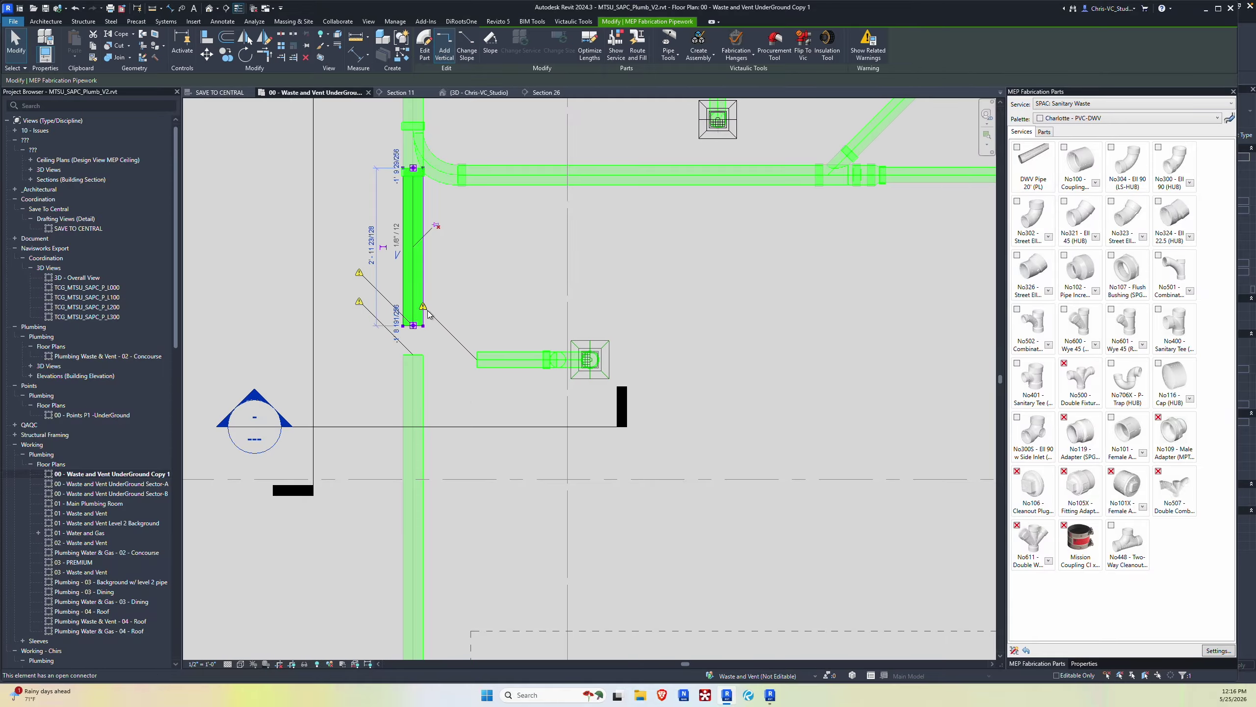
{"action": "key", "text": "Delete"}
{"action": "left_click", "coordinate": [413, 359]}
{"action": "left_click_drag", "start_coordinate": [414, 355], "coordinate": [414, 169]}
{"action": "left_click", "coordinate": [387, 231]}
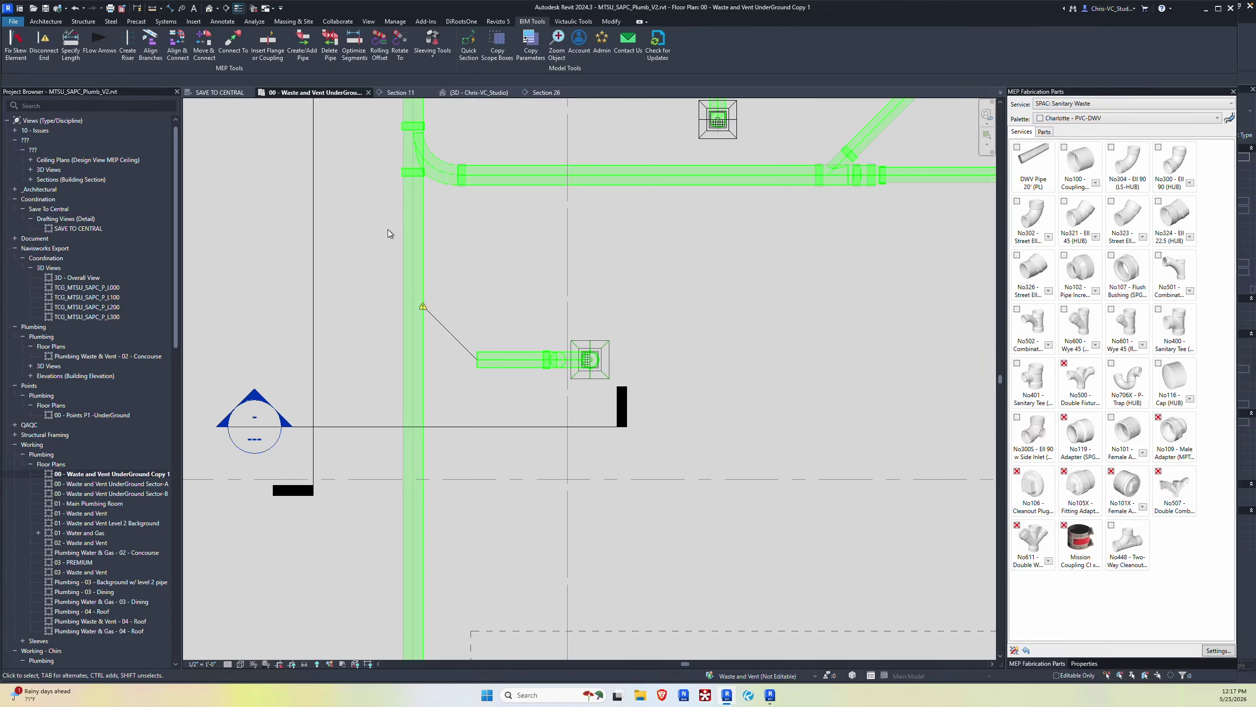
Step: Rotate the floor sink branch 45° about the floor sink's centre so that it angles toward the main
{"action": "left_click_drag", "start_coordinate": [446, 326], "coordinate": [613, 378]}
{"action": "left_click", "coordinate": [246, 57]}
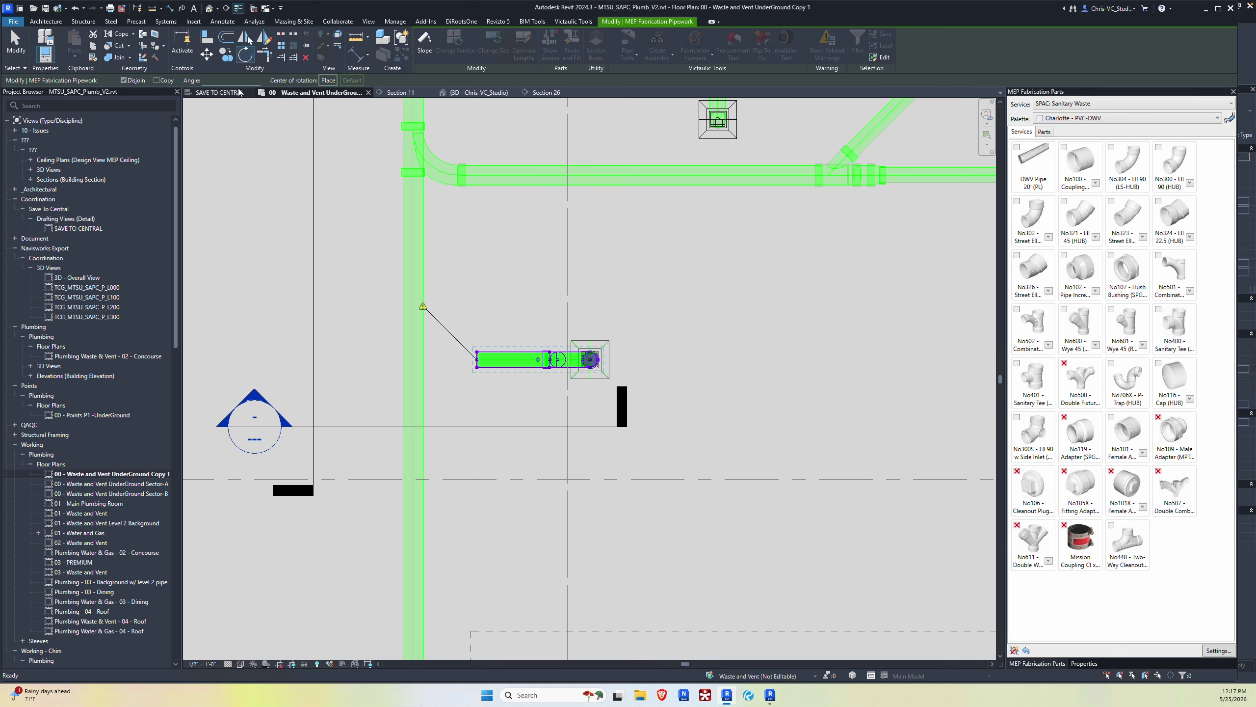
{"action": "left_click", "coordinate": [322, 81]}
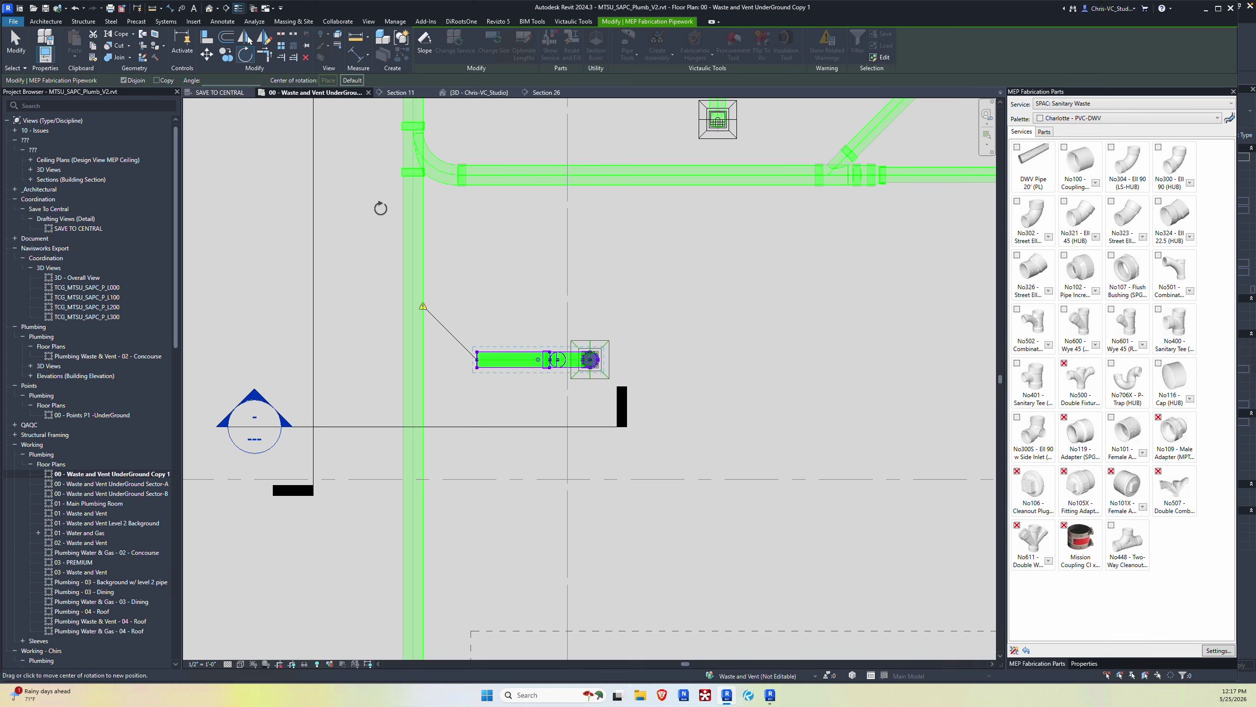
{"action": "left_click", "coordinate": [516, 359]}
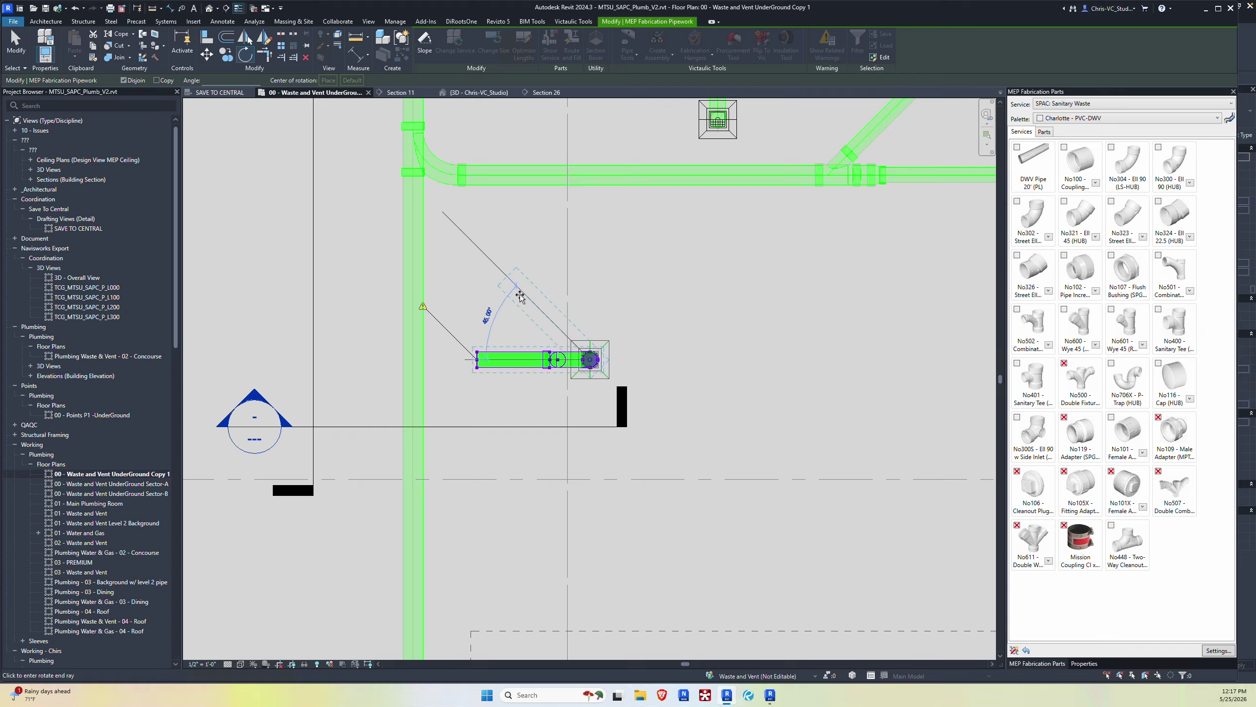
{"action": "left_click", "coordinate": [520, 296]}
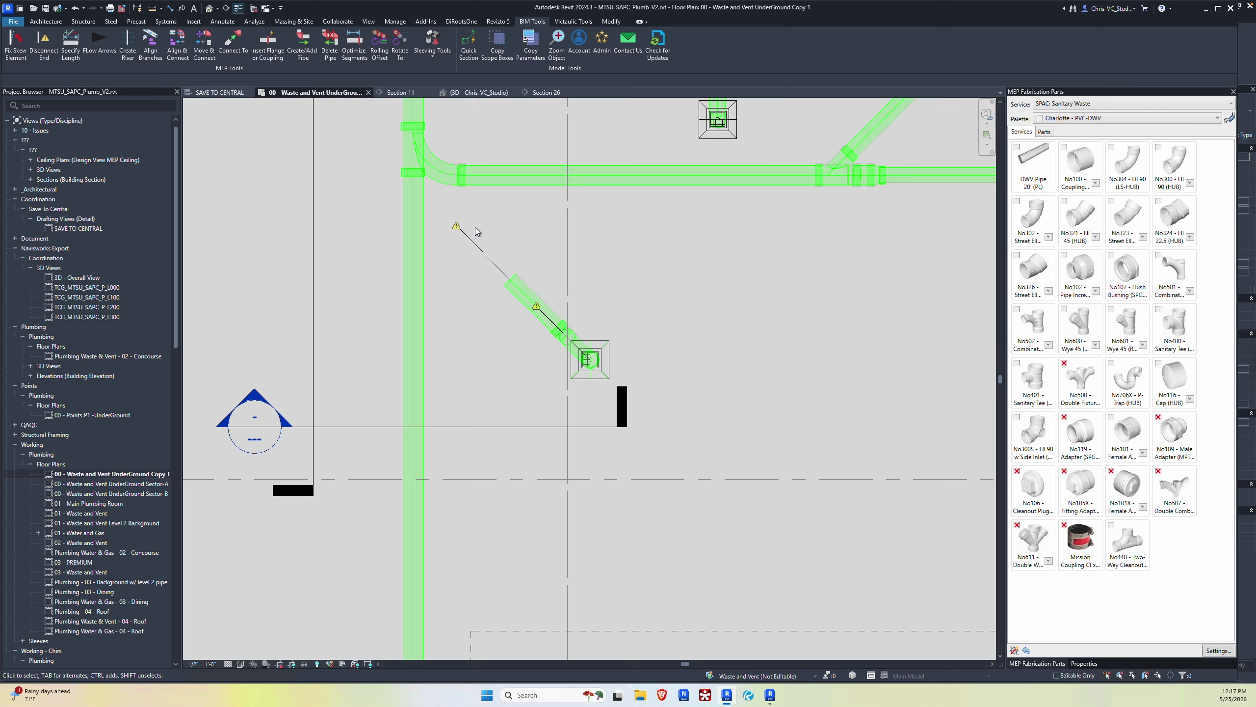
Step: Move the floor sink with its angled branch closer to the main and join the branch to the main through a wye with Align Branches
{"action": "left_click", "coordinate": [600, 358], "text": "ctrl"}
{"action": "left_click_drag", "start_coordinate": [602, 357], "coordinate": [543, 362]}
{"action": "left_click", "coordinate": [447, 337]}
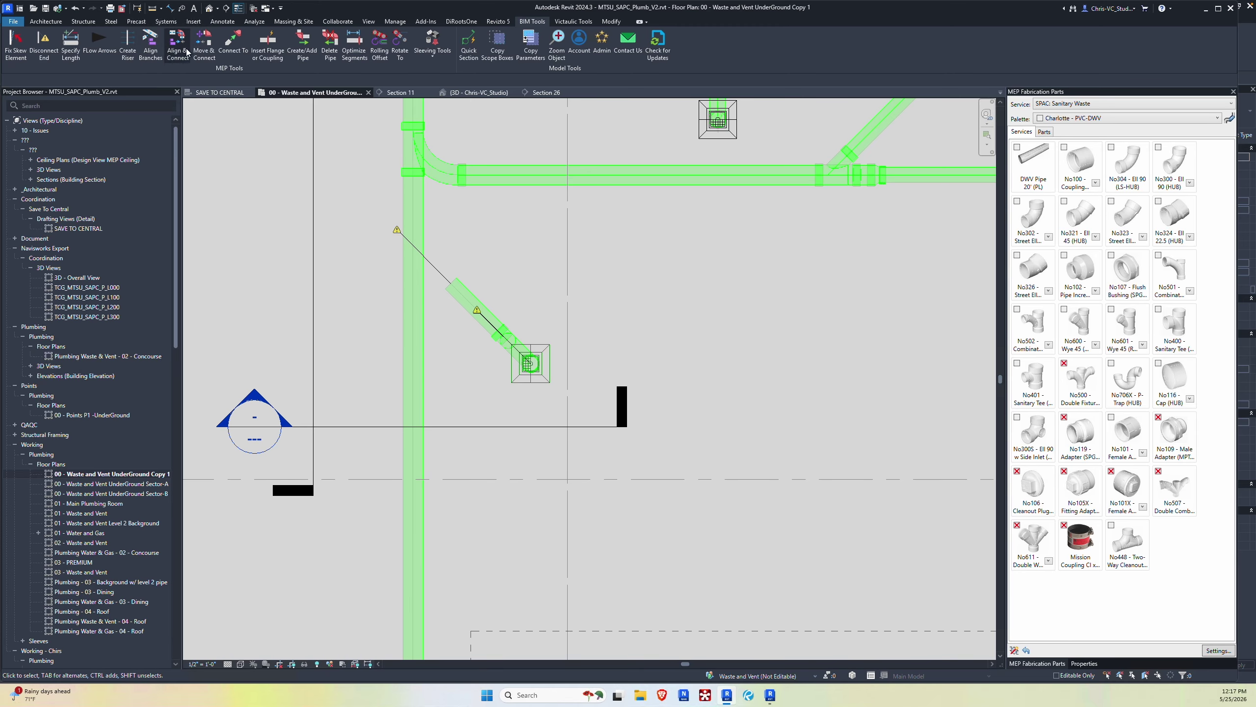
{"action": "left_click", "coordinate": [148, 44]}
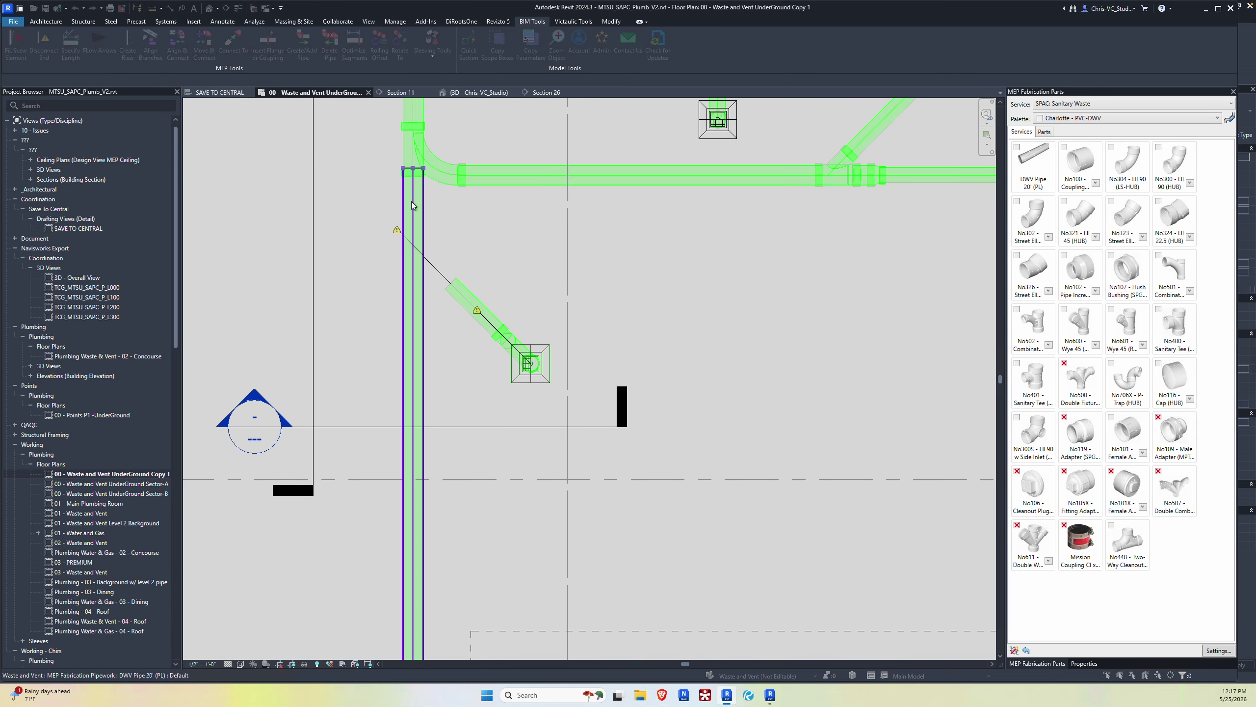
{"action": "left_click", "coordinate": [484, 309]}
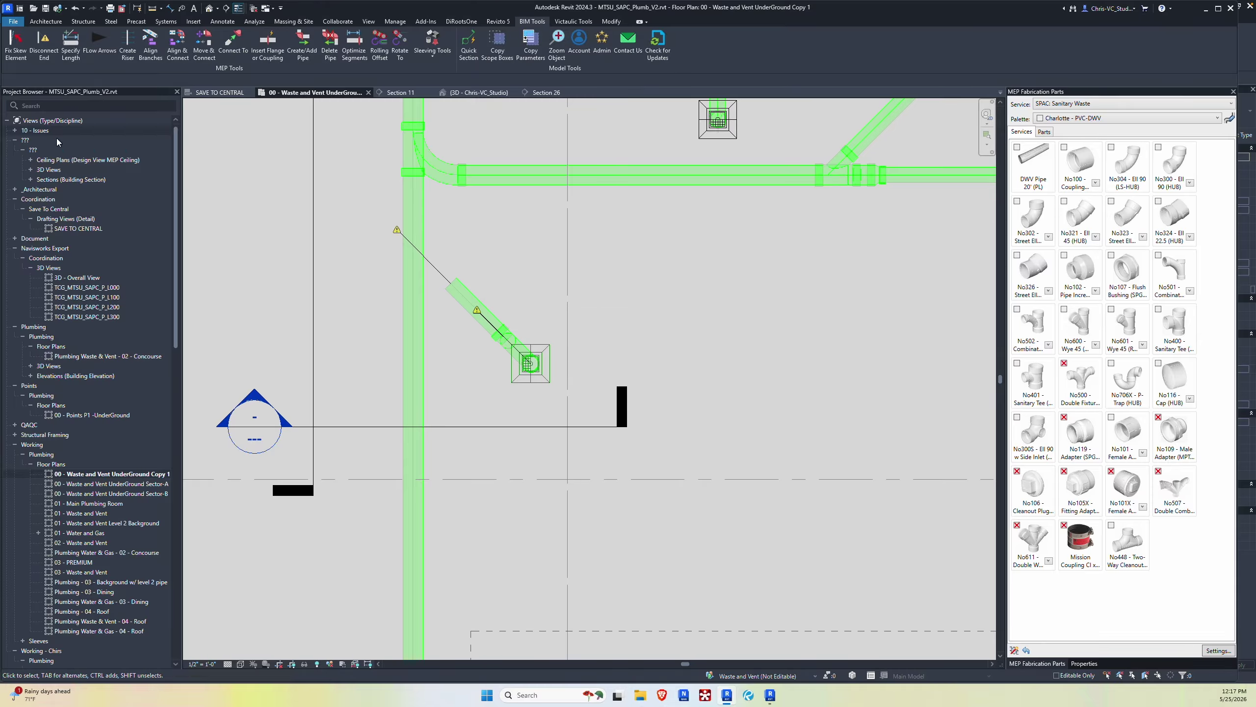
Step: Select the floor sink branch with its wye and zoom to it in the 3D view to examine the trap's open riser
{"action": "left_click_drag", "start_coordinate": [464, 286], "coordinate": [592, 408]}
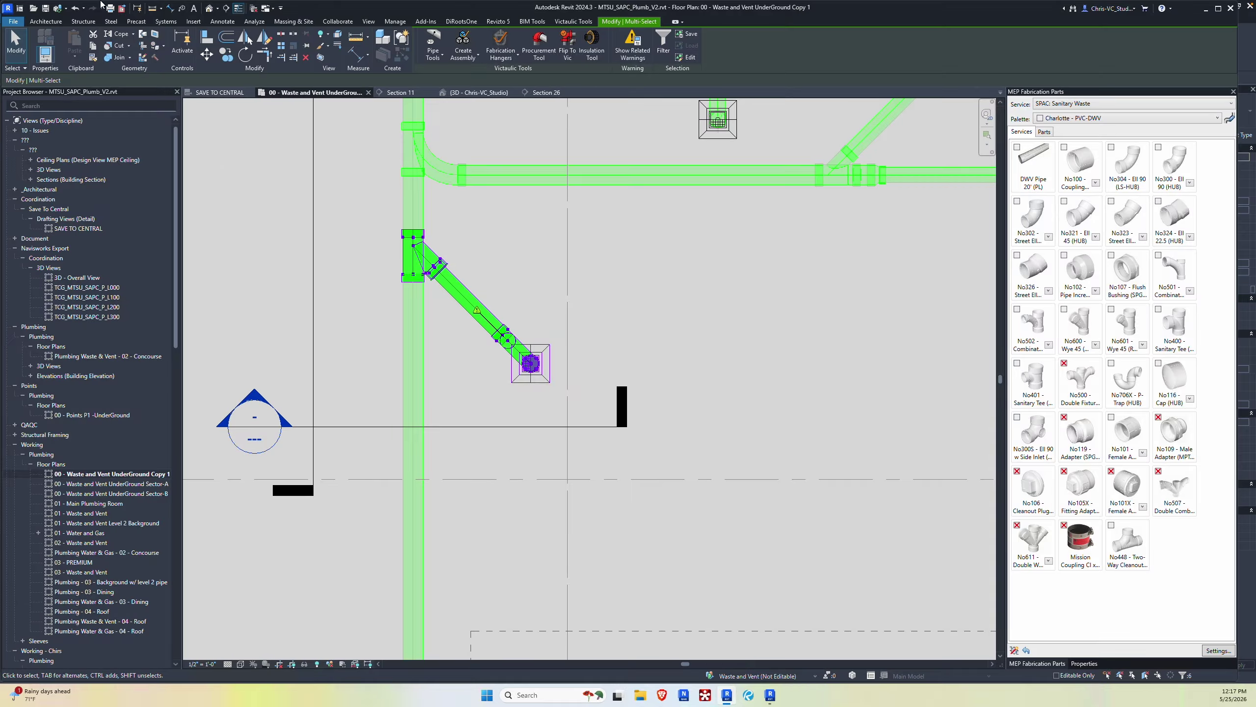
{"action": "left_click", "coordinate": [319, 57]}
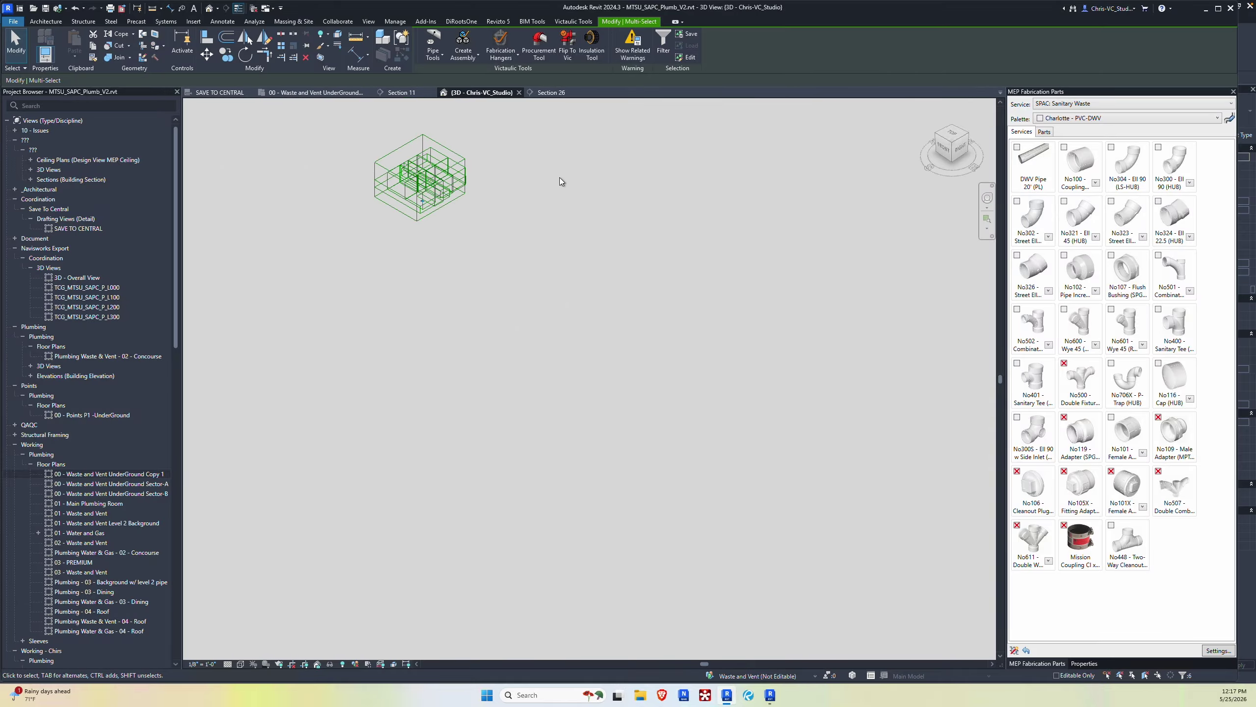
{"action": "left_click", "coordinate": [533, 21]}
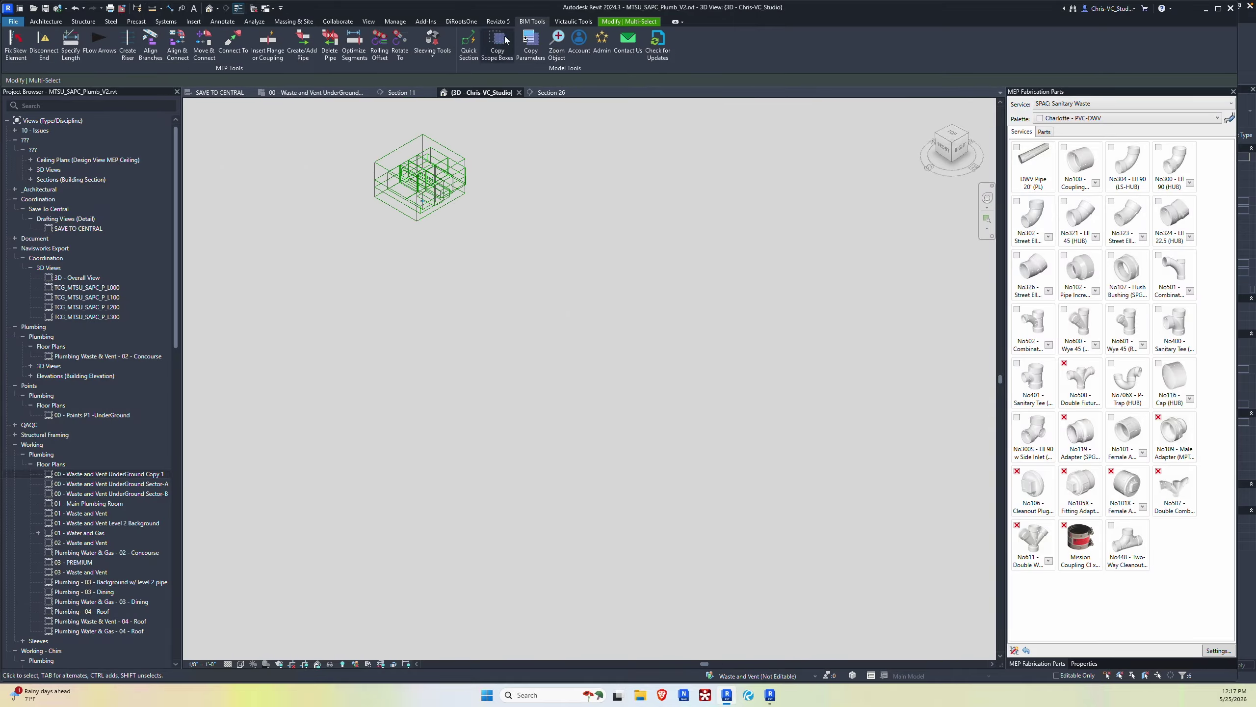
{"action": "left_click", "coordinate": [557, 40]}
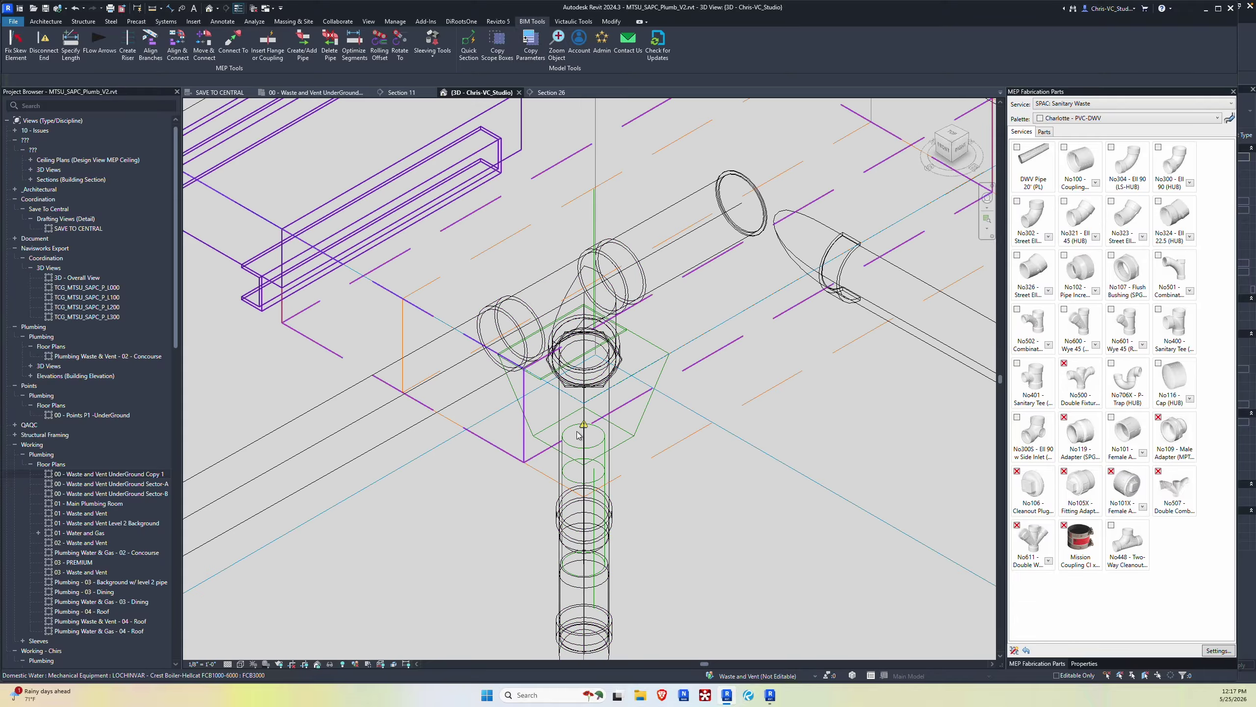
{"action": "scroll", "coordinate": [576, 433], "scroll_direction": "down", "scroll_amount": 2}
{"action": "left_click", "coordinate": [937, 134]}
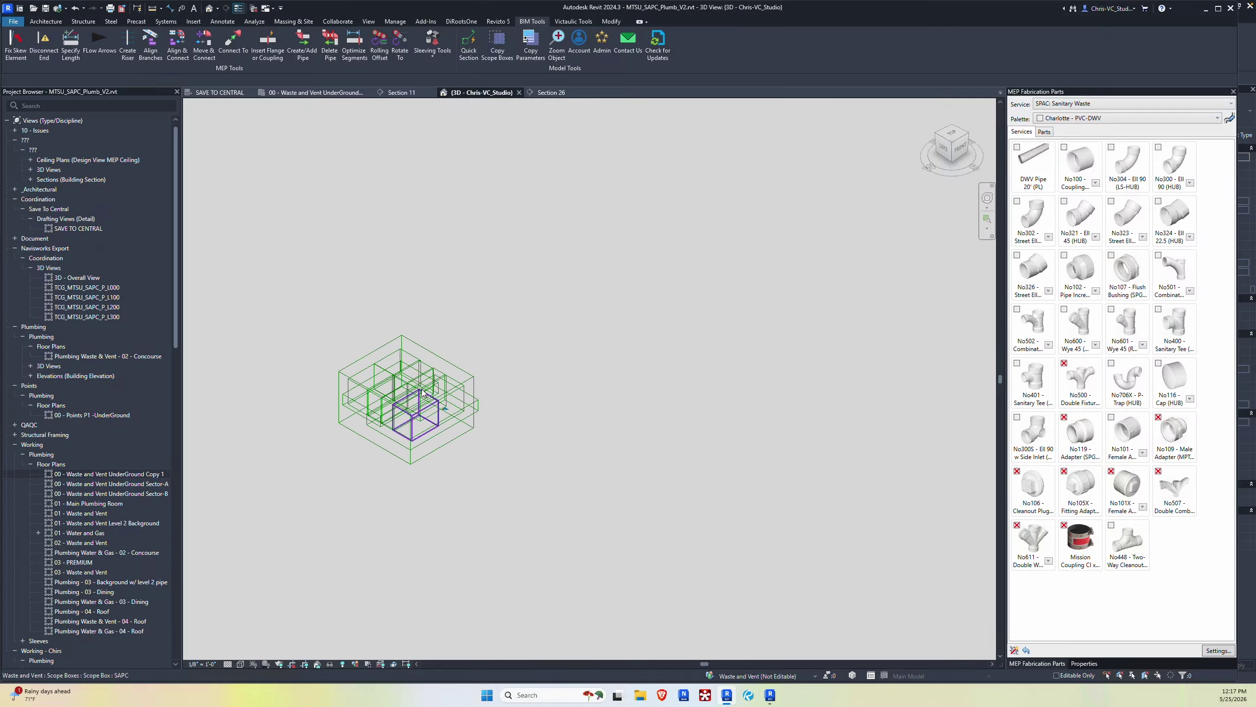
{"action": "scroll", "coordinate": [446, 413], "scroll_direction": "up", "scroll_amount": 3}
{"action": "scroll", "coordinate": [445, 413], "scroll_direction": "up", "scroll_amount": 5}
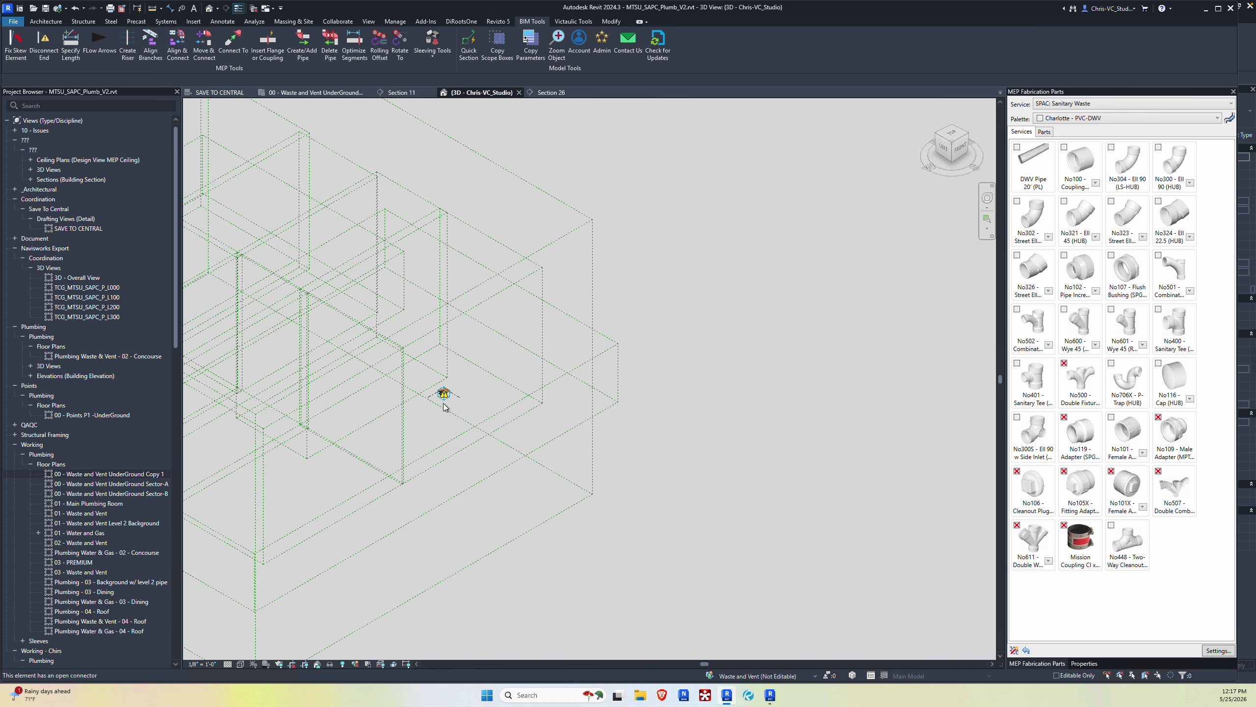
{"action": "scroll", "coordinate": [488, 217], "scroll_direction": "up", "scroll_amount": 4}
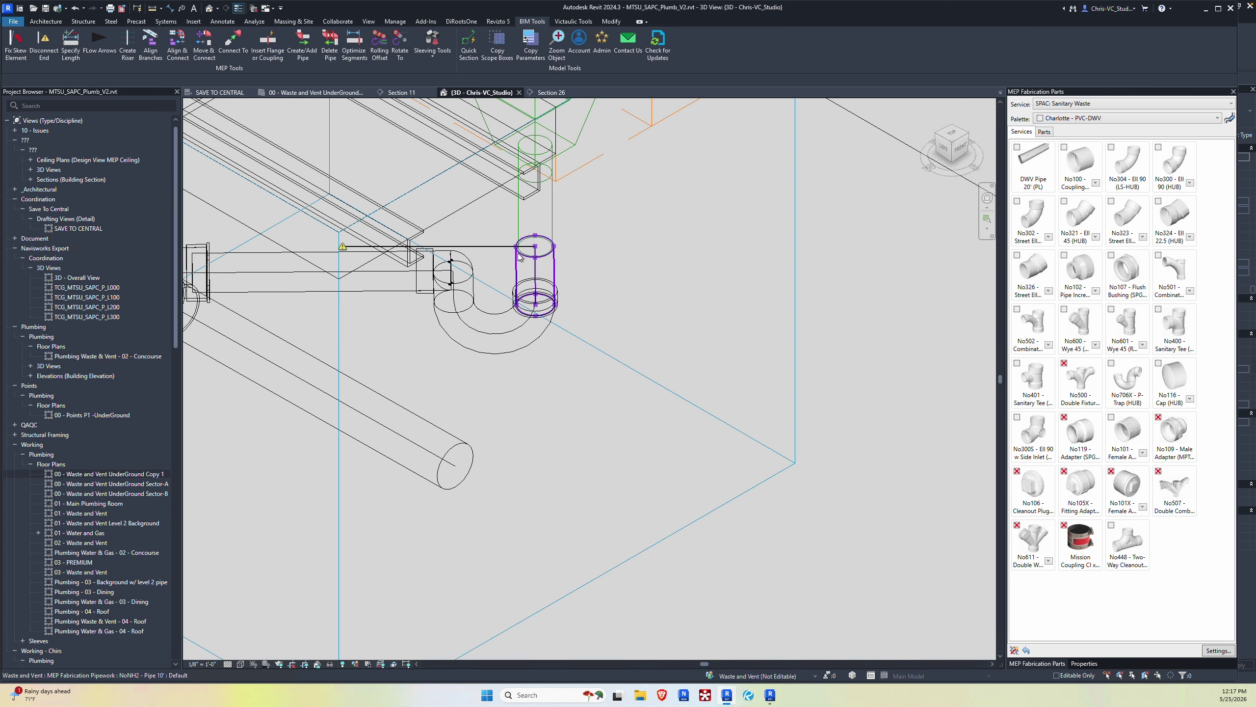
{"action": "scroll", "coordinate": [571, 263], "scroll_direction": "up", "scroll_amount": 3}
Step: Pull the trap riser's open upper end onto the floor sink's drain connection and disconnect the trap from the branch network
{"action": "left_click", "coordinate": [539, 275]}
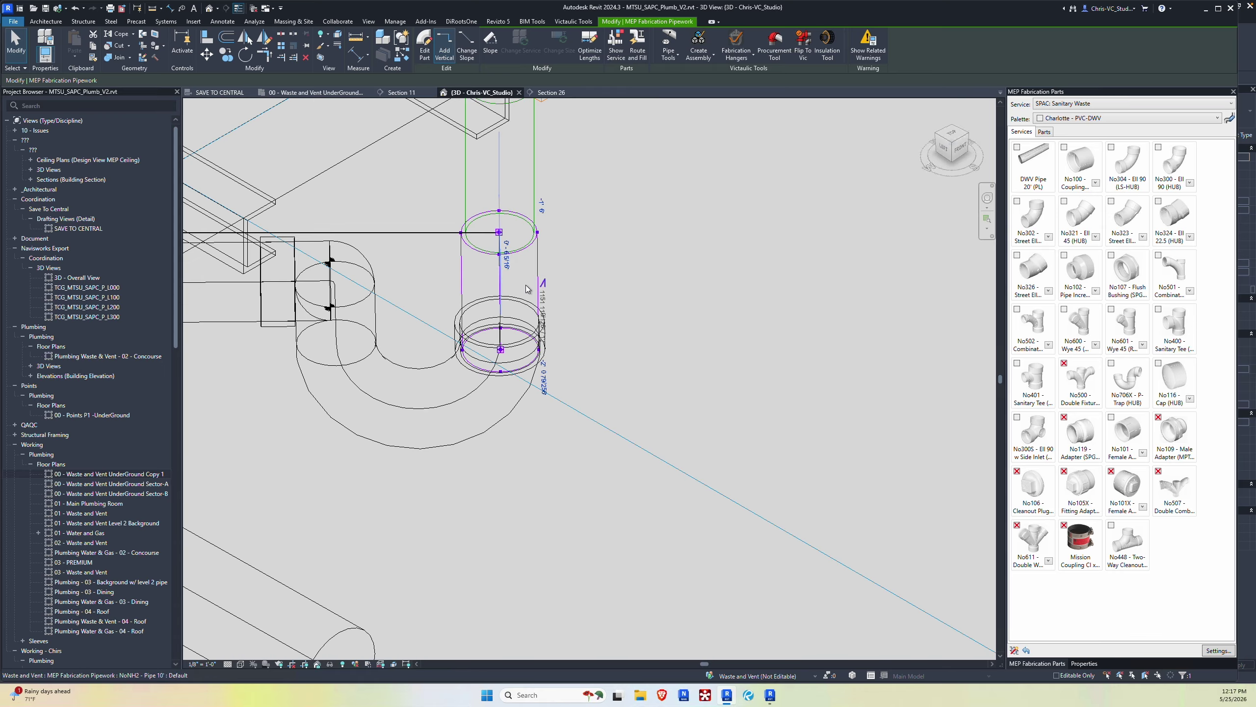
{"action": "scroll", "coordinate": [524, 275], "scroll_direction": "up", "scroll_amount": 3}
{"action": "scroll", "coordinate": [544, 267], "scroll_direction": "down", "scroll_amount": 4}
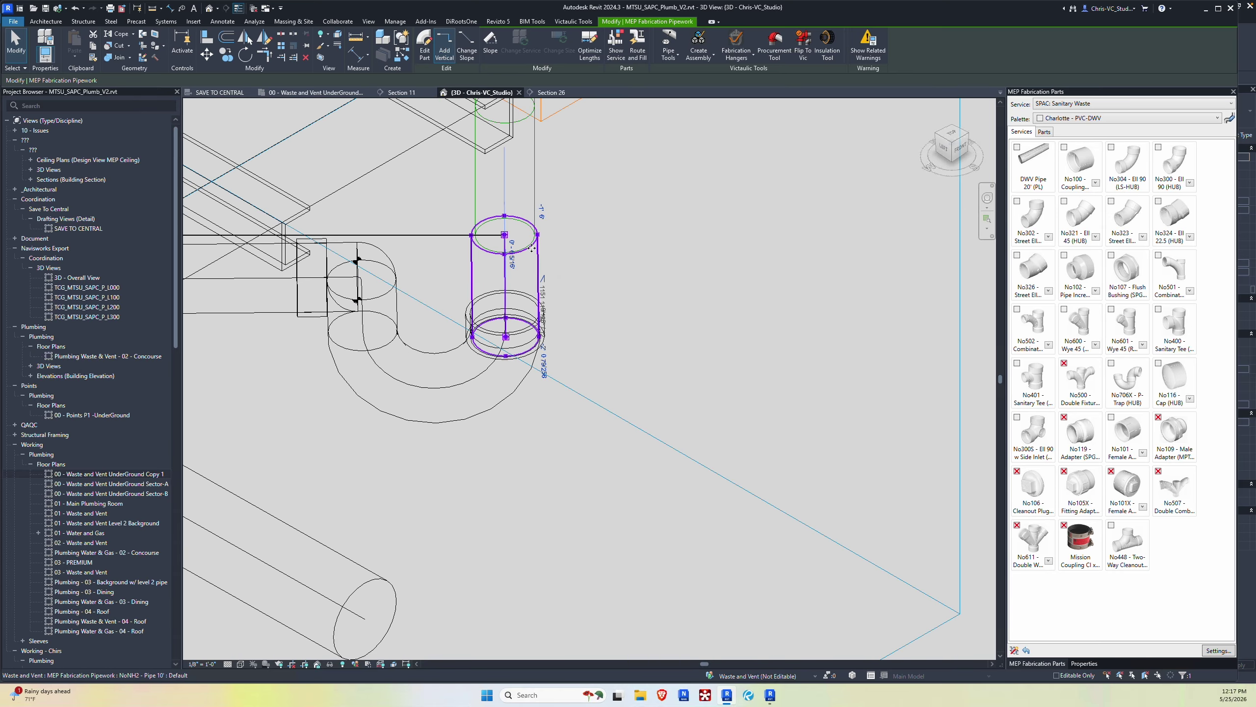
{"action": "left_click_drag", "start_coordinate": [531, 248], "coordinate": [505, 236]}
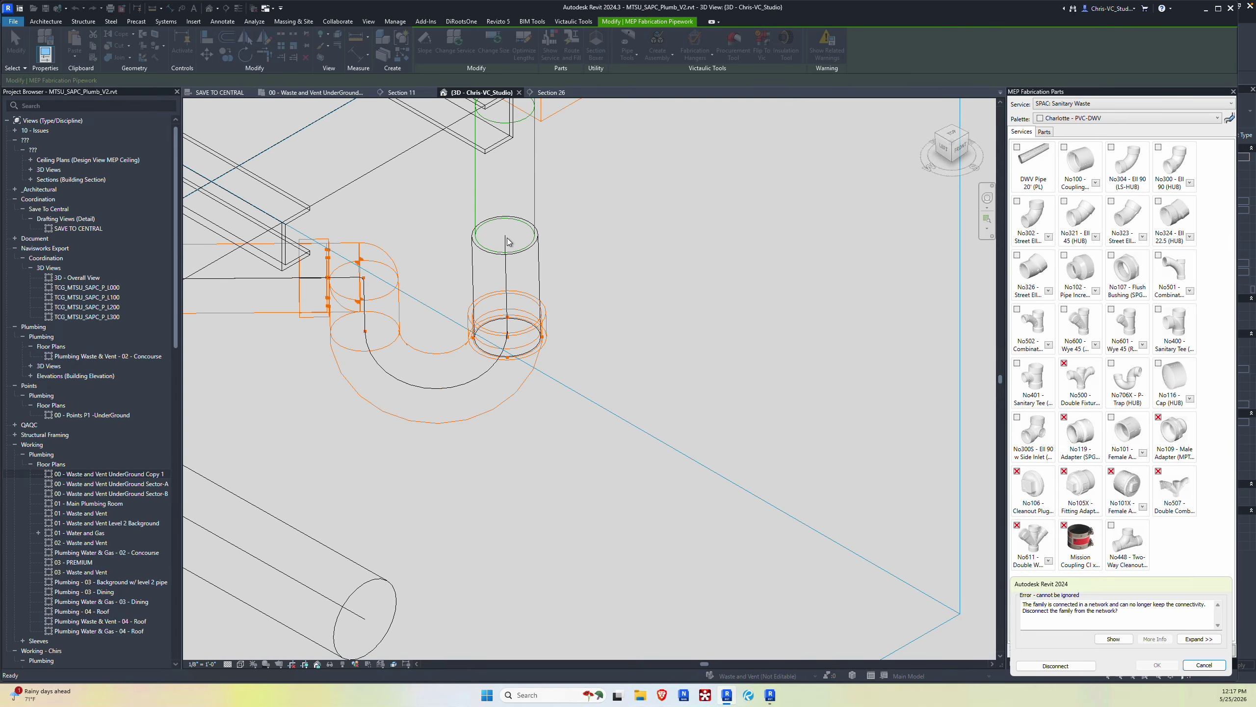
{"action": "left_click", "coordinate": [1062, 669]}
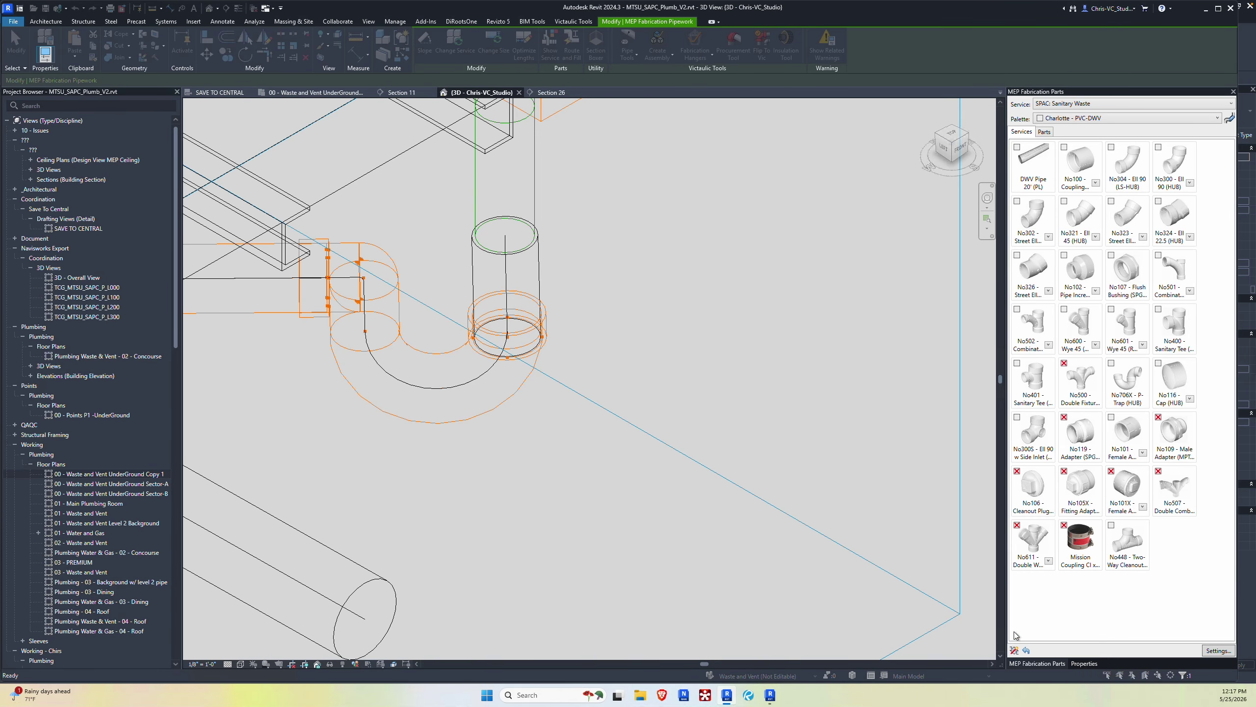
Step: Rejoin the P-trap and the sloped branch pipe with Move & Connect, and return to the underground floor plan
{"action": "scroll", "coordinate": [560, 454], "scroll_direction": "down", "scroll_amount": 5}
{"action": "scroll", "coordinate": [604, 412], "scroll_direction": "up", "scroll_amount": 5}
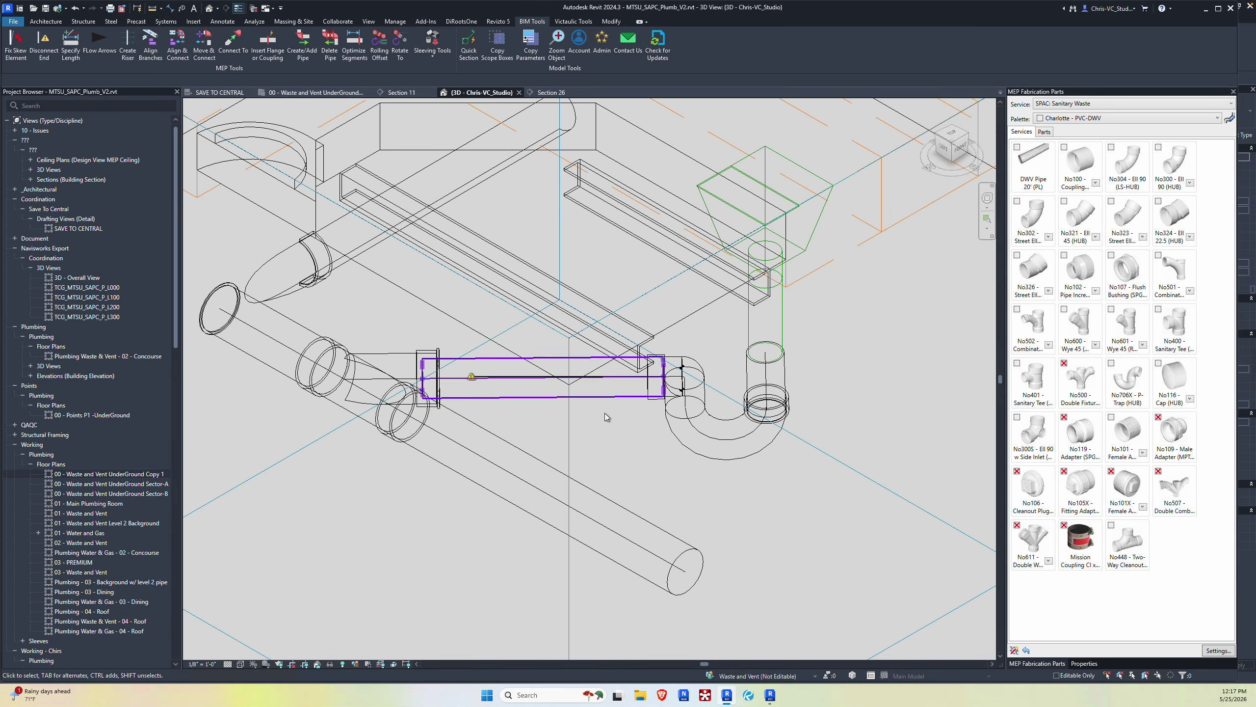
{"action": "left_click", "coordinate": [199, 53]}
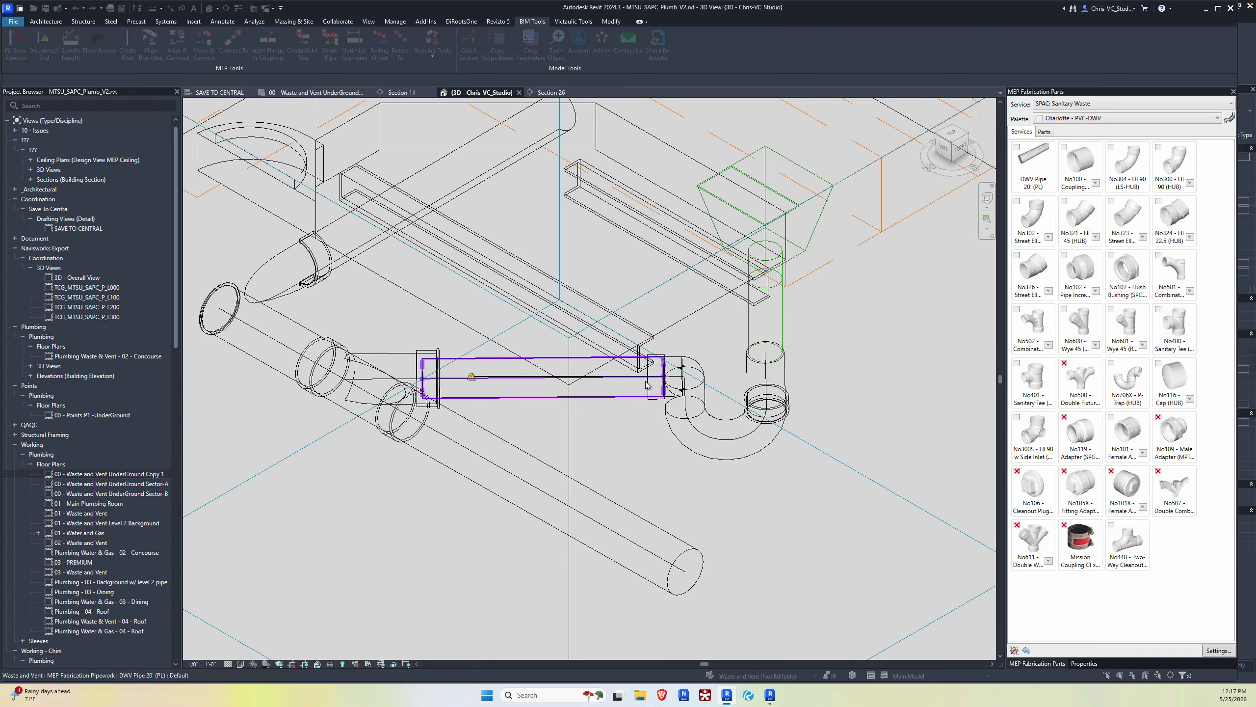
{"action": "key", "text": "Escape"}
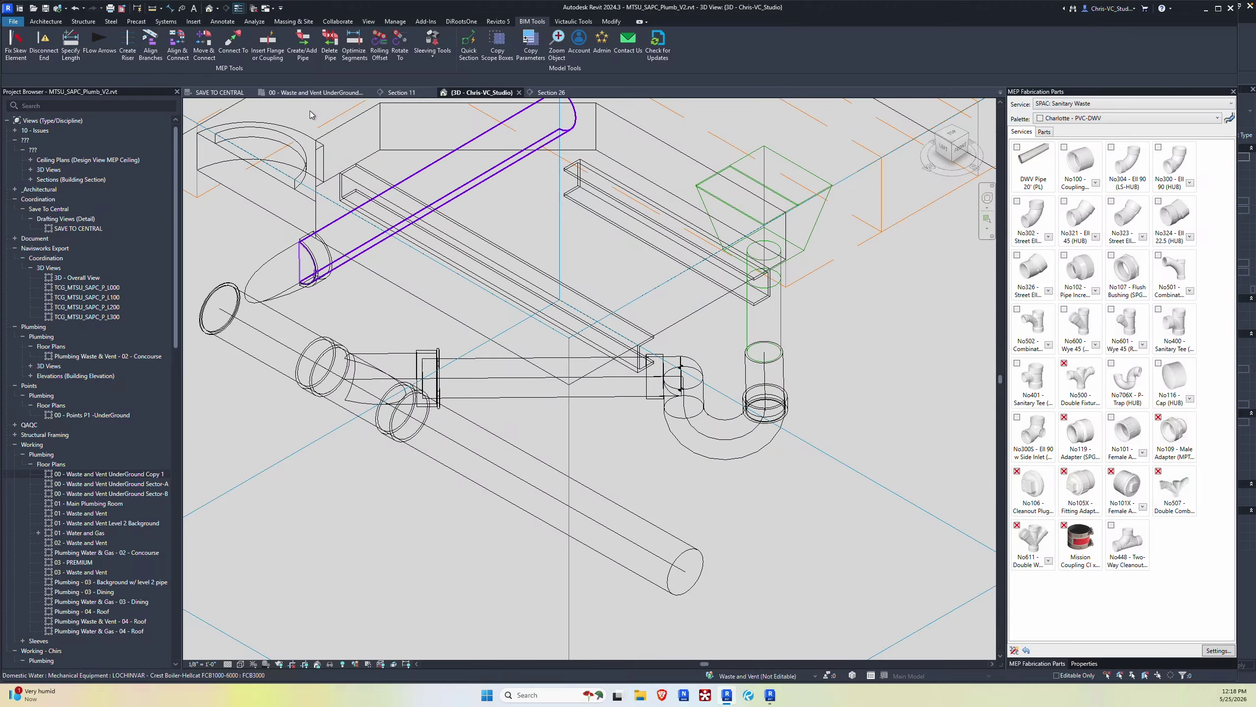
{"action": "left_click", "coordinate": [312, 93]}
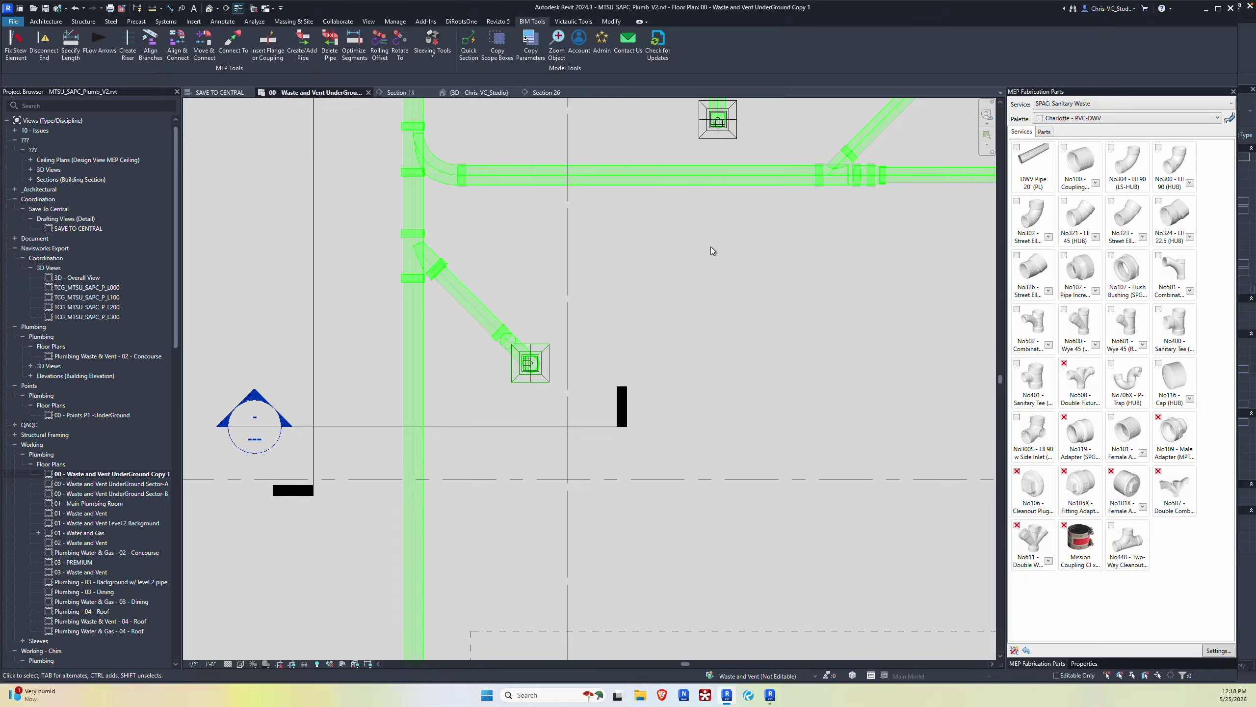